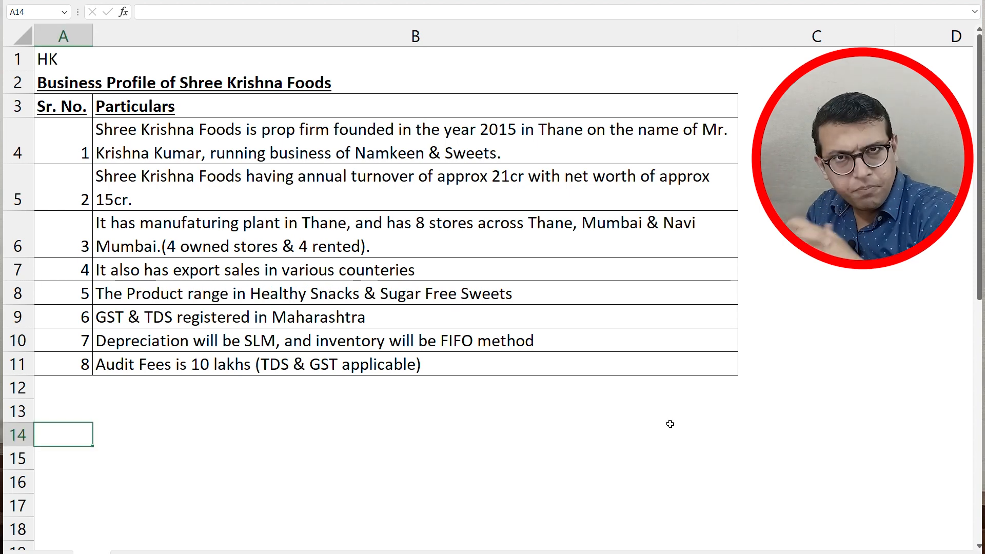
- Enter "Mr. A" in cell N85 of the worksheet that precedes the business profile sheet
key("ctrl+Page_Up")
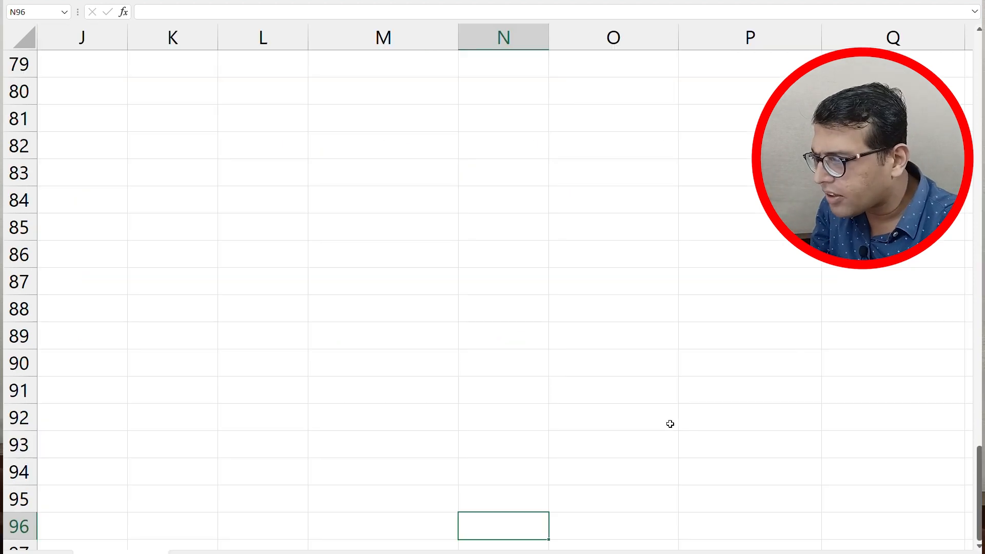
key("Up")
key("Up")
key("Up")
key("Up")
key("Up")
key("Up")
key("Up")
key("Up")
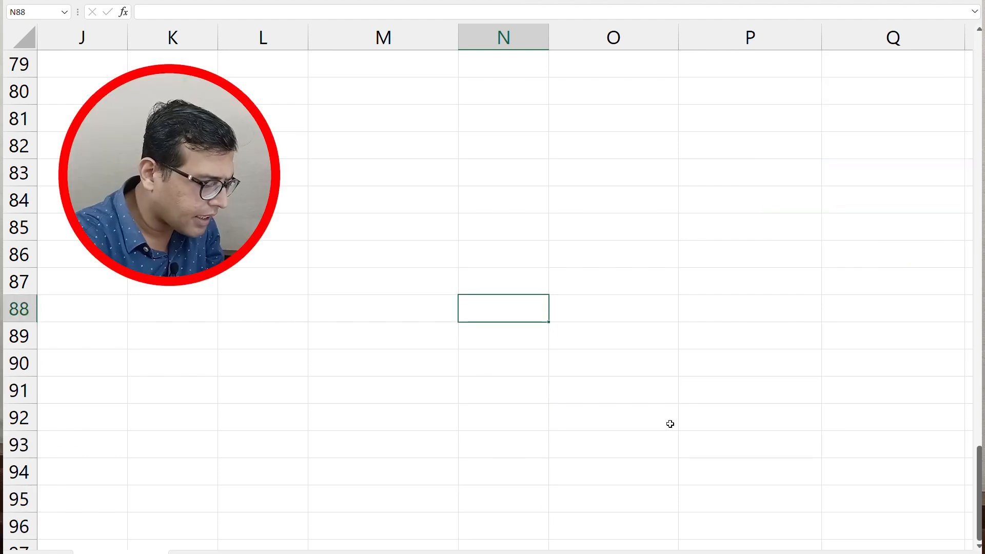
key("Up")
key("Up")
key("Up")
type("Mr. ")
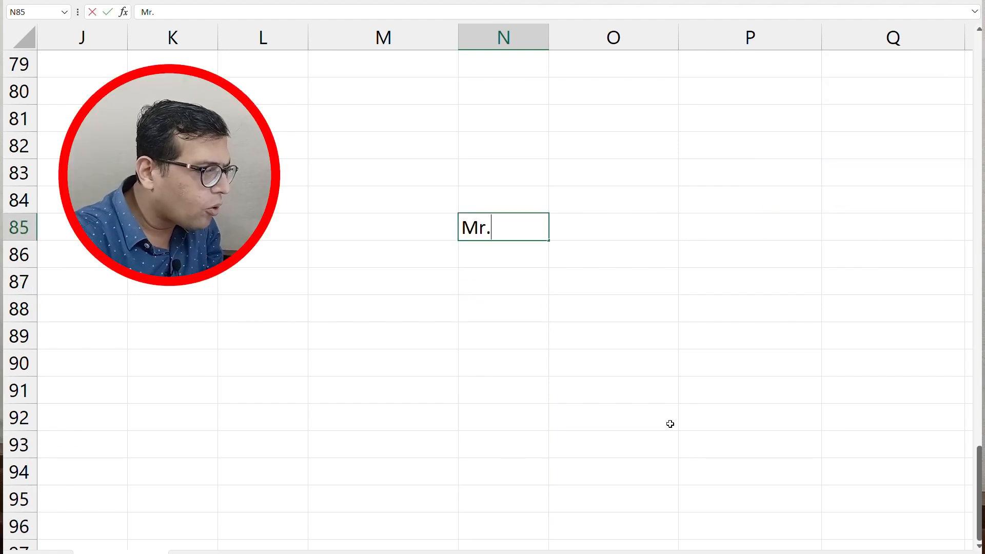
type("A")
key("Tab")
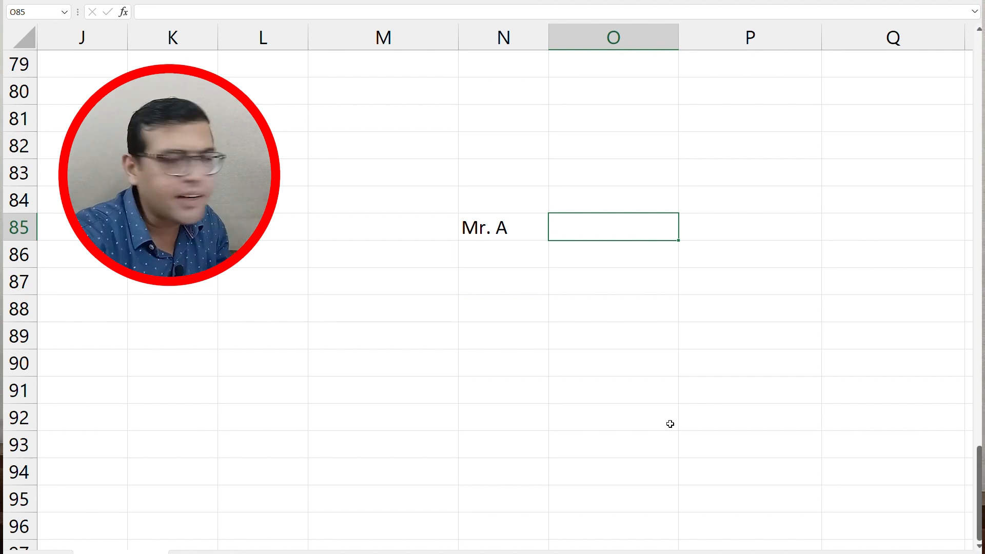
- Enter "Mr.Y" in cell O85, beside the "Mr. A" entry
key("Left")
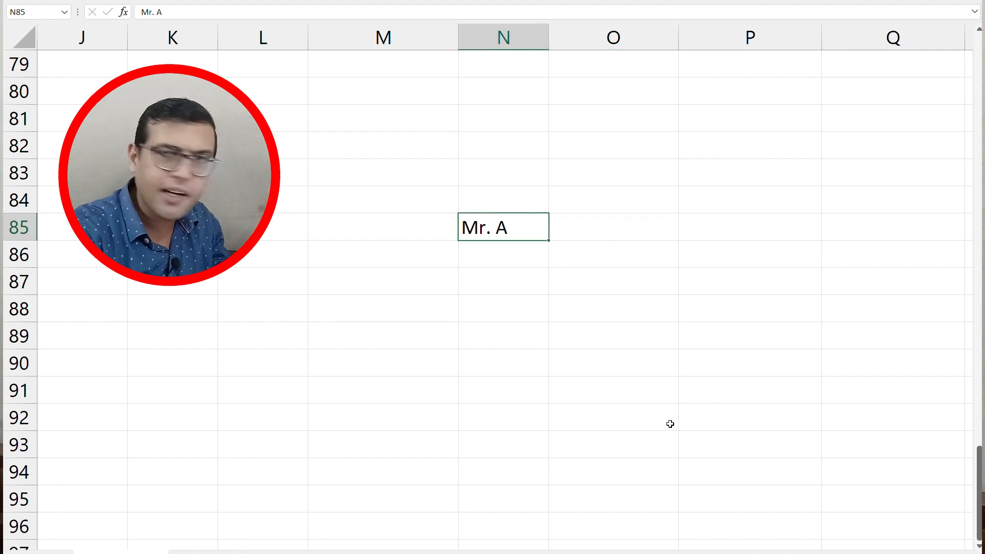
key("Right")
type("Mr")
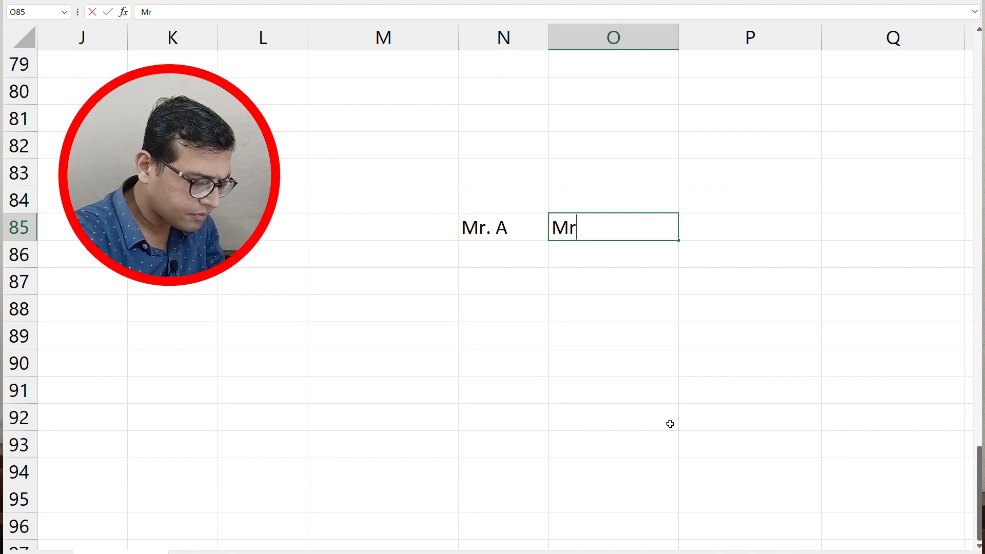
type(".Y")
key("Return")
key("Down")
key("Up")
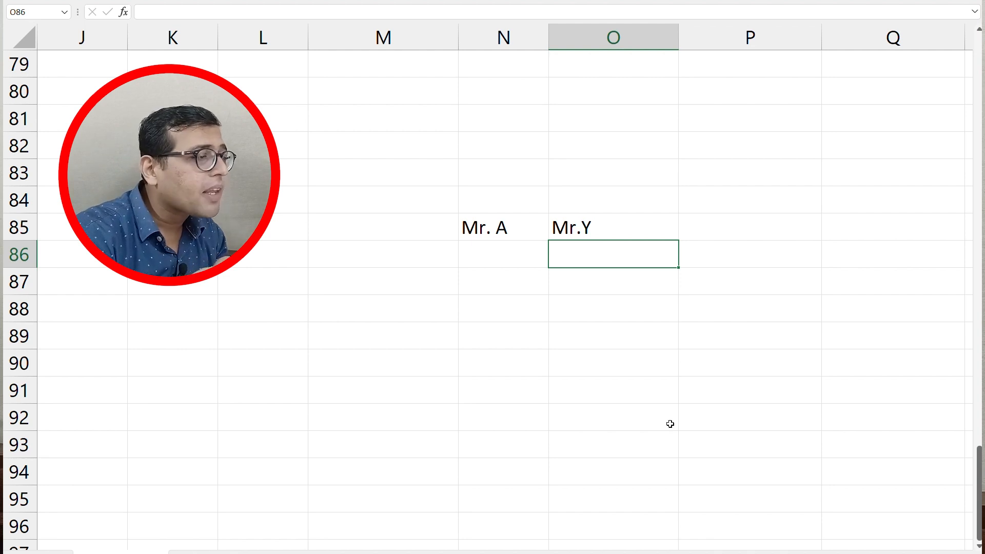
- Enter "Bank statements" in cell O86, directly below "Mr.Y"
key("Left")
key("Up")
key("Right")
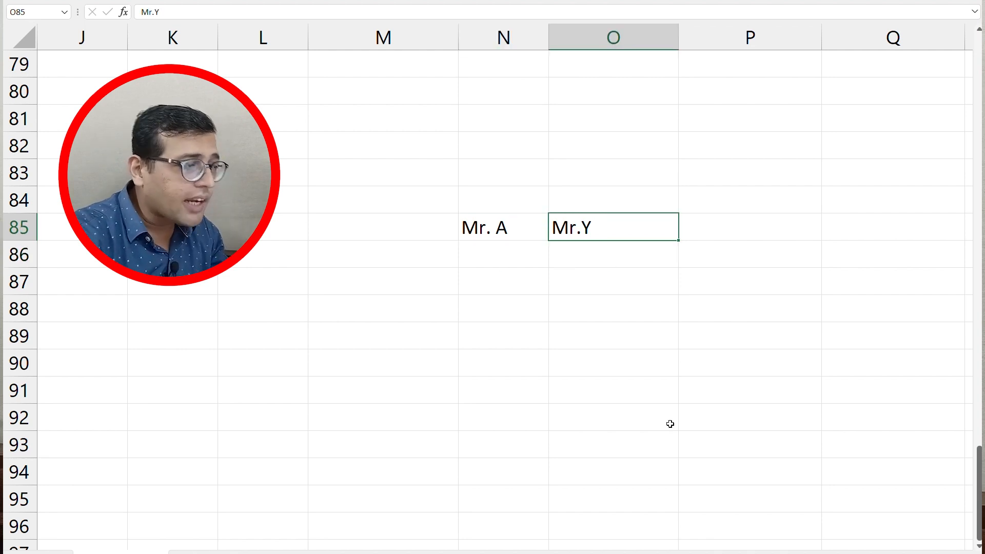
key("Down")
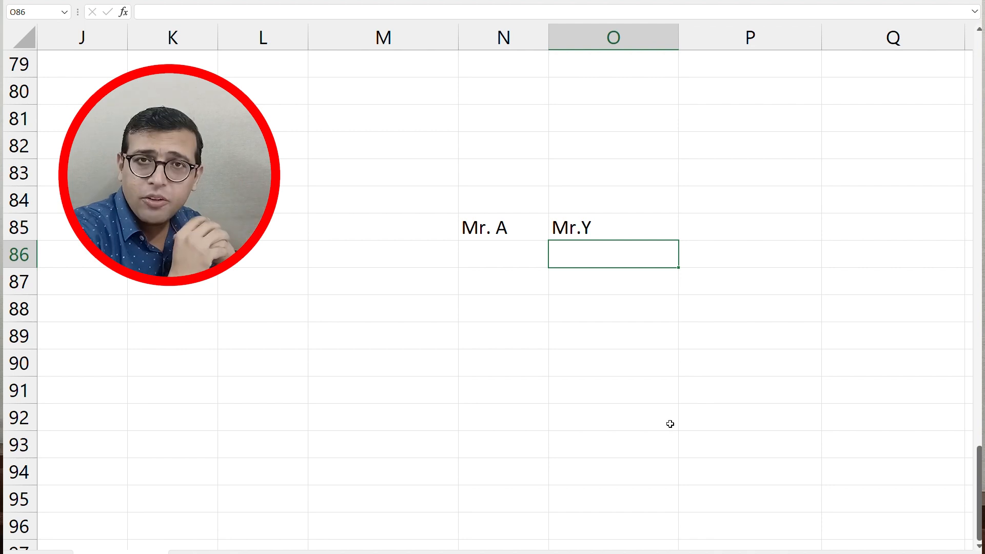
type("Ban")
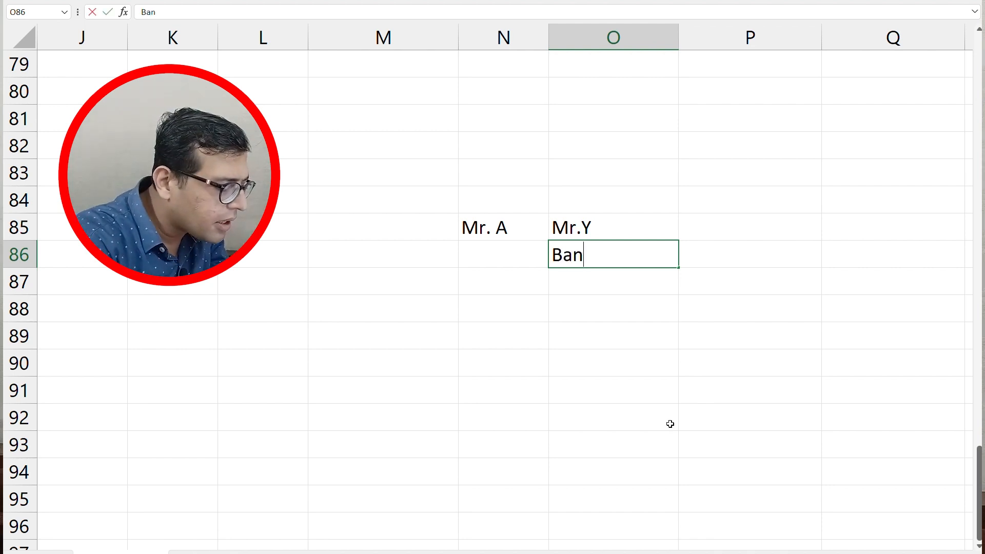
type("k statement")
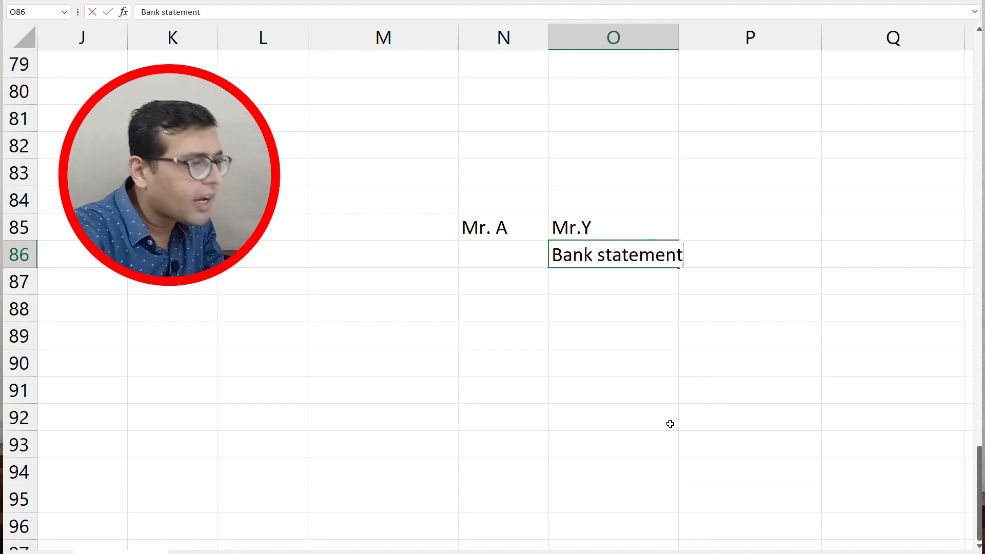
key("Return")
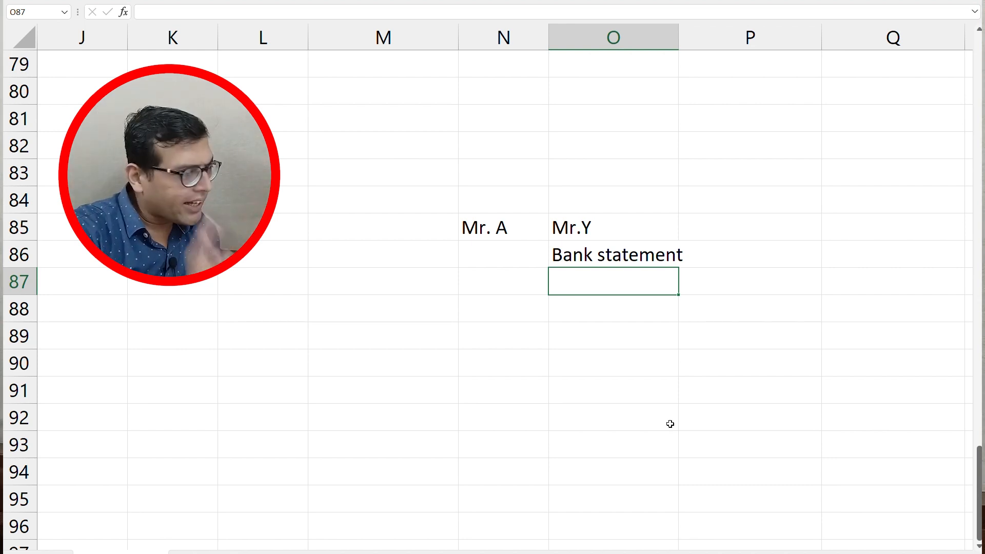
key("Up")
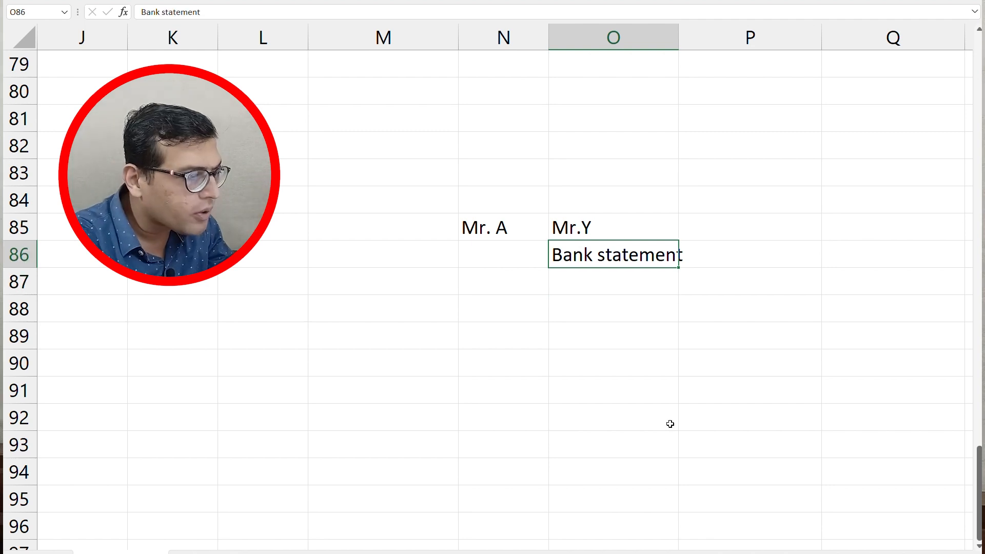
key("F2")
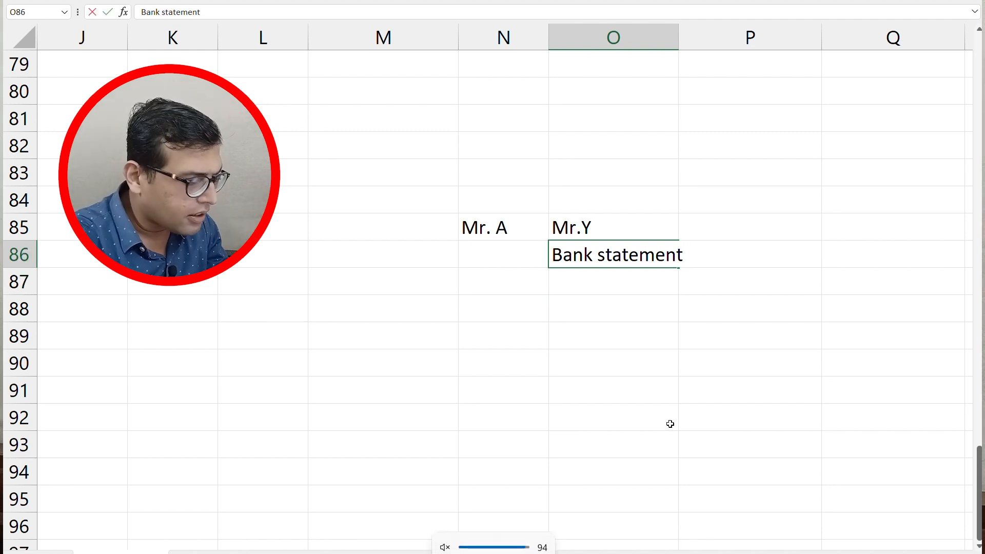
type("s")
key("Return")
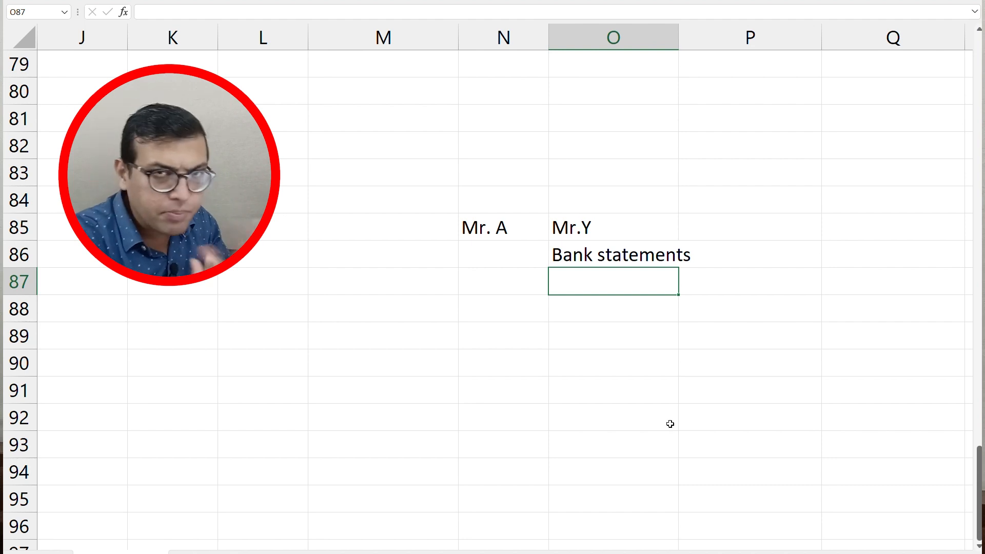
- Enter the period "April Mar" in cell O87, below the bank statements entry
type("Ap")
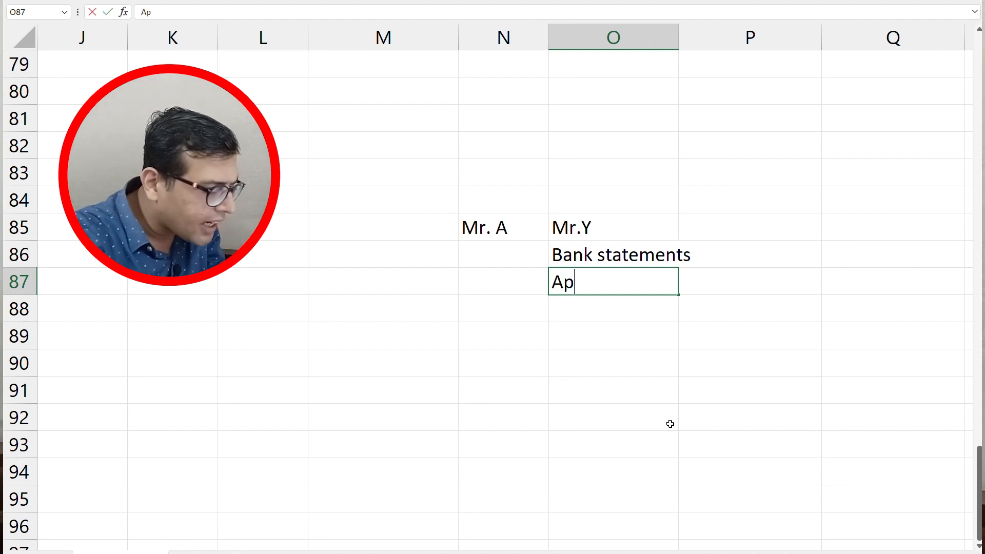
type("ril Mar")
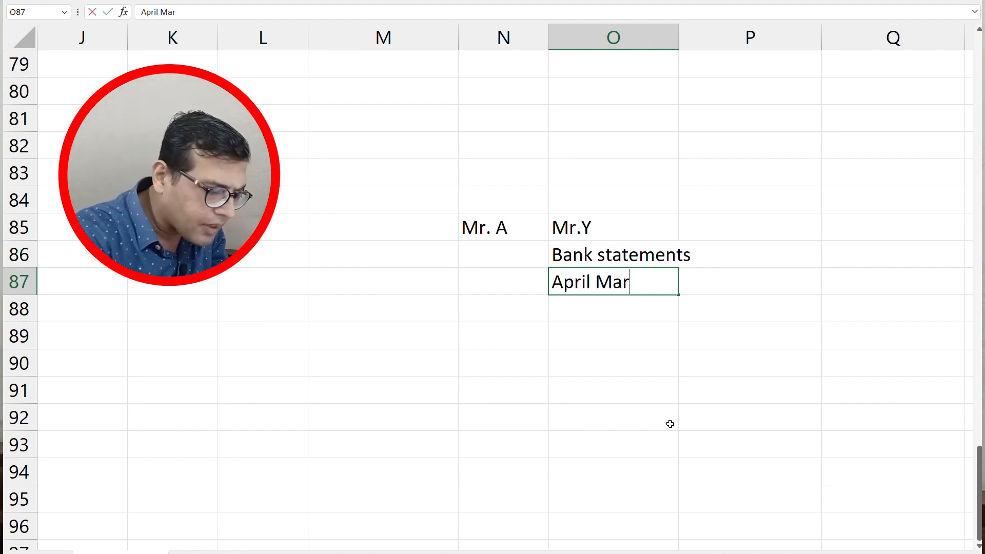
key("Return")
key("Return")
key("Return")
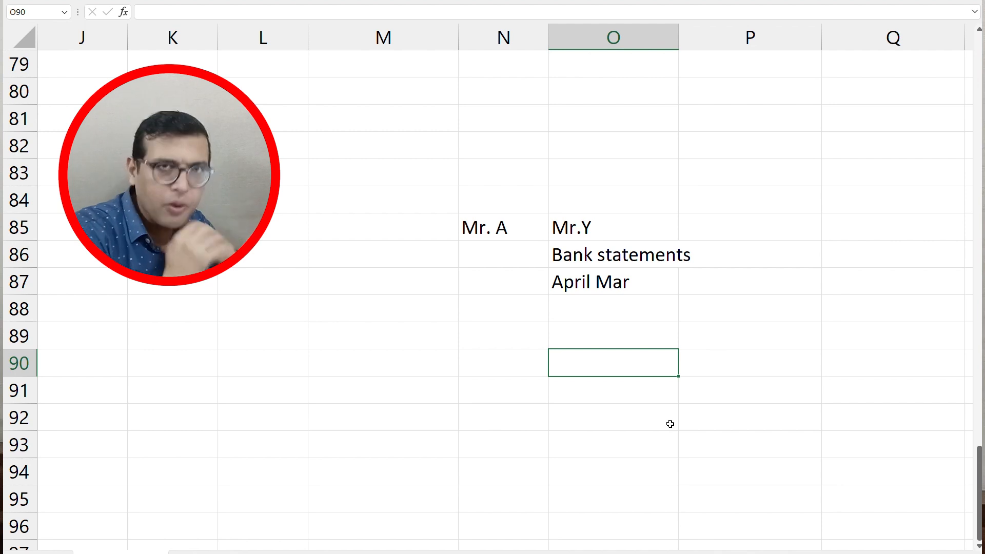
- Enter "Cash Statements" in cell O89, leaving row 88 empty
key("Up")
type("Caa")
key("BackSpace")
type("sh ")
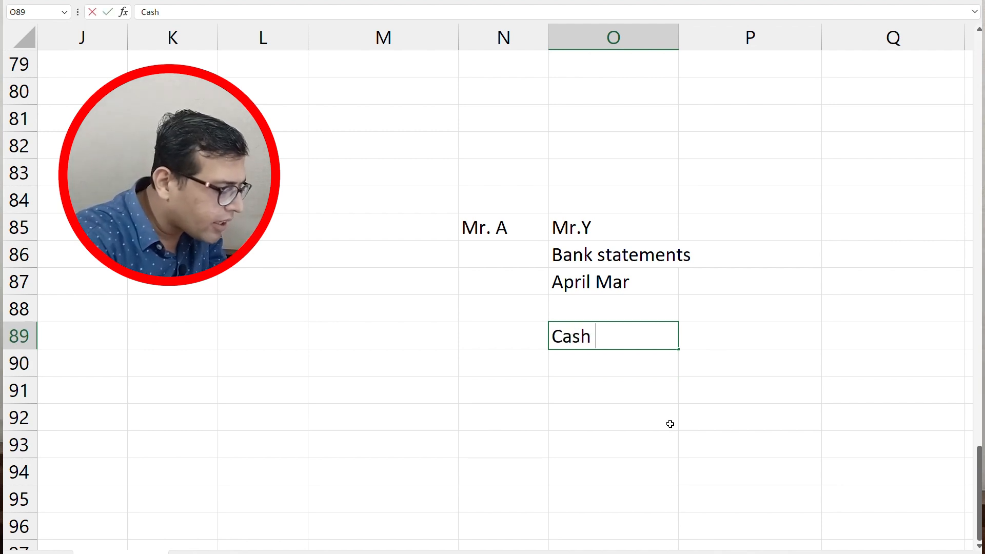
type("Statements")
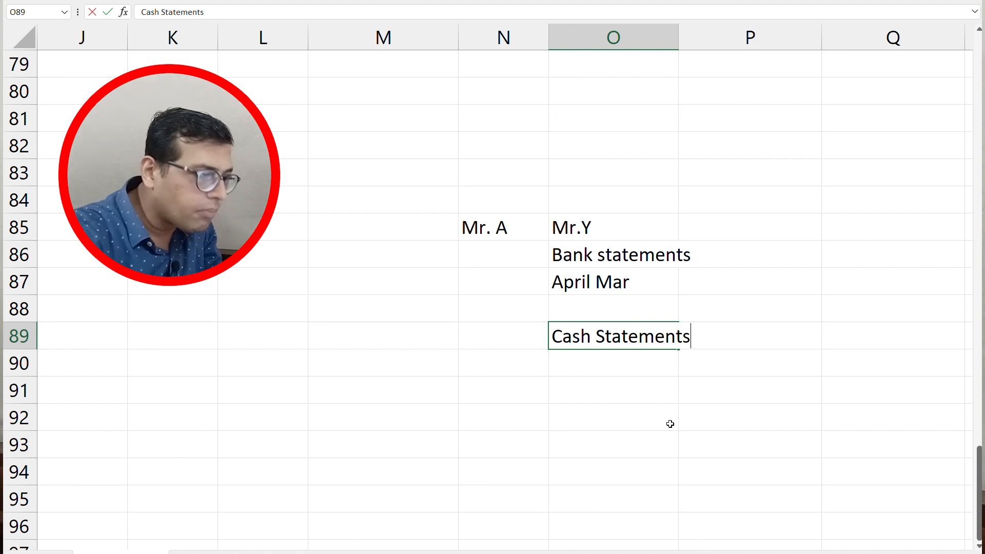
key("Return")
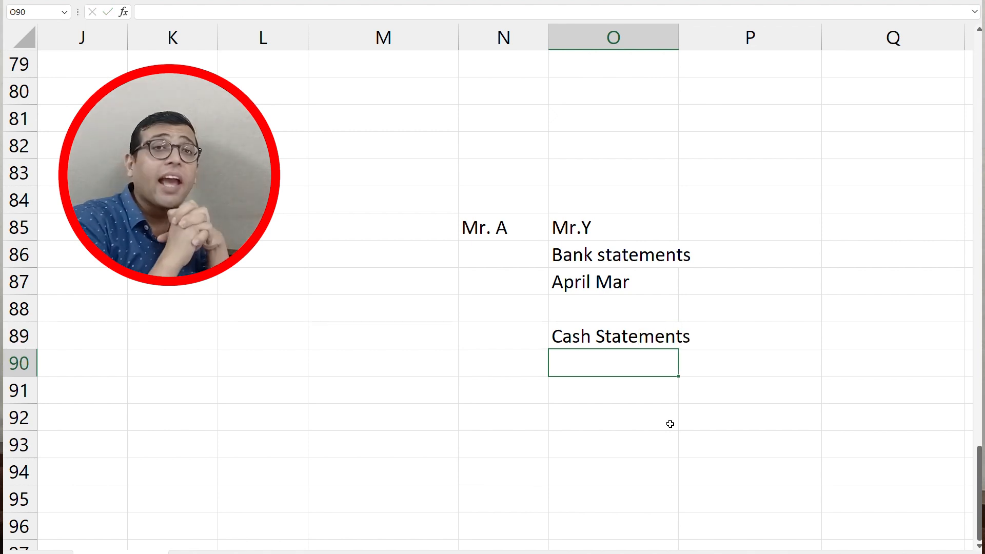
- Widen column O so that the bank and cash statement labels fit inside their cells
key("Up")
key("Up")
key("Up")
key("Up")
key("Down")
key("Down")
key("Down")
key("Up")
key("Up")
key("Up")
key("Right")
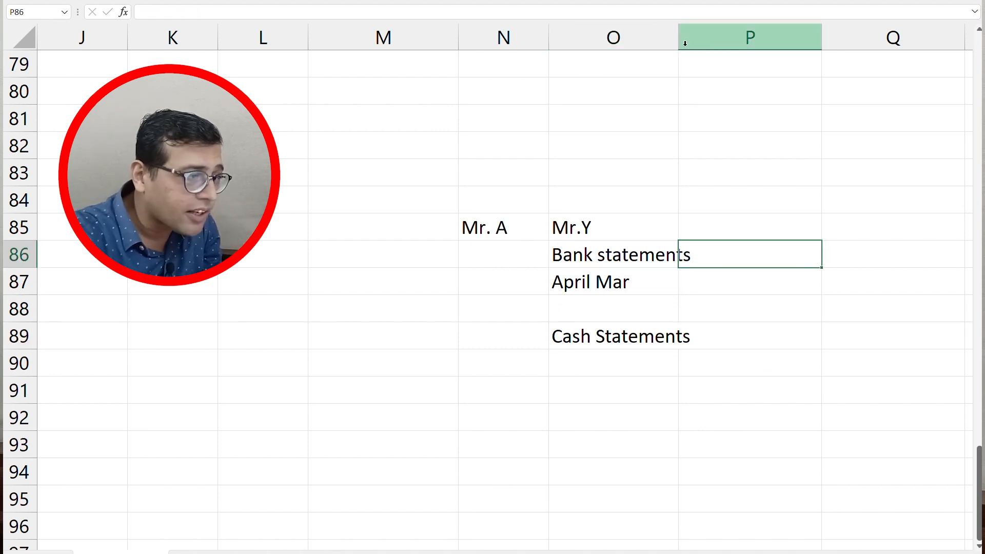
left_click_drag(675, 30, 701, 33)
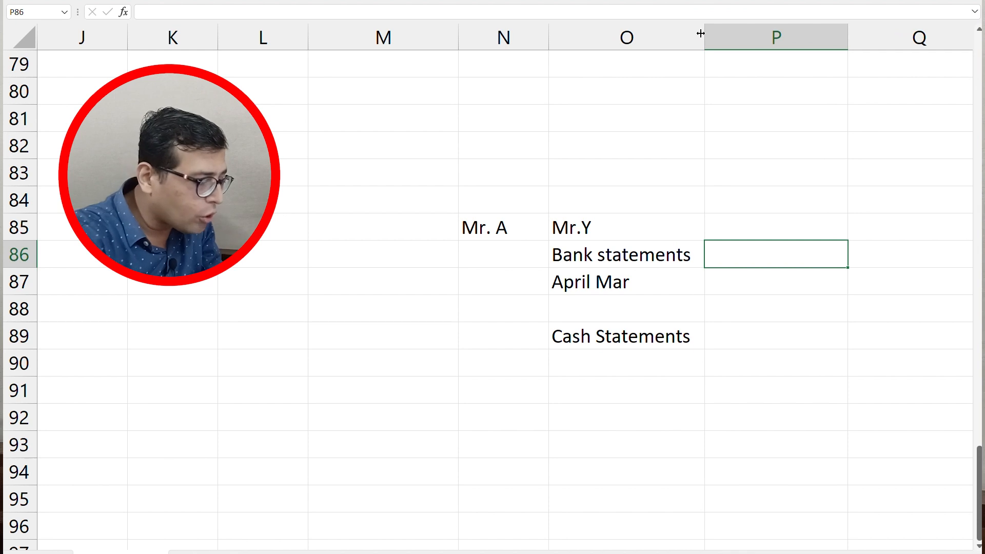
- Enter "Docts" in cell P86, beside the bank statements label
type("Od")
key("BackSpace")
key("BackSpace")
type("Docts")
key("Return")
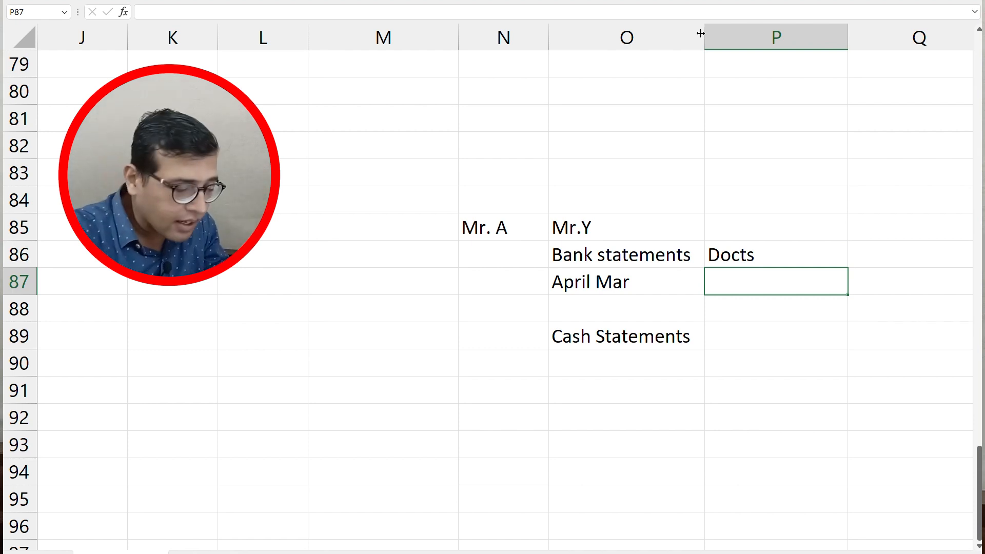
- Copy the "Docts" entry from P86 to P89, beside the cash statements label
key("Up")
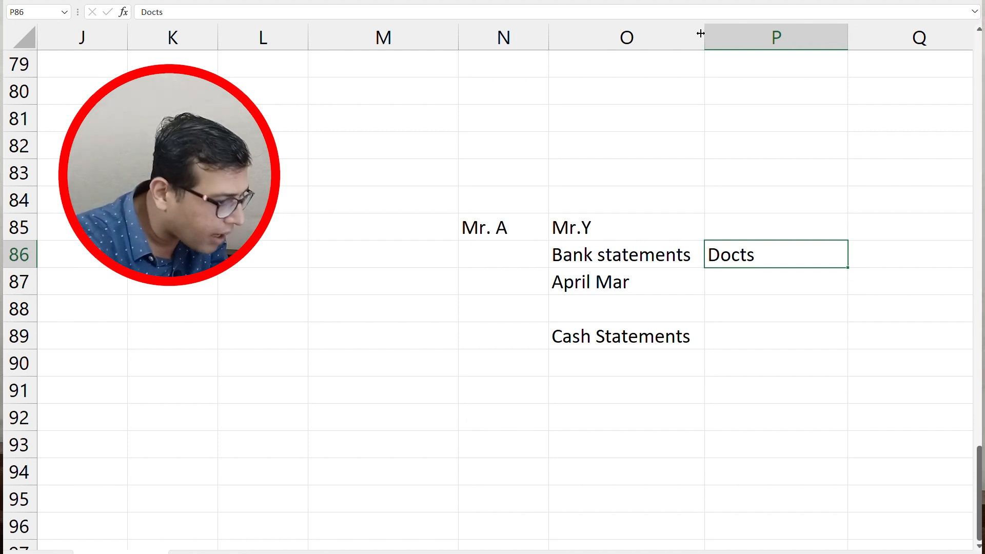
key("Down")
key("Down")
key("Down")
type("Docts")
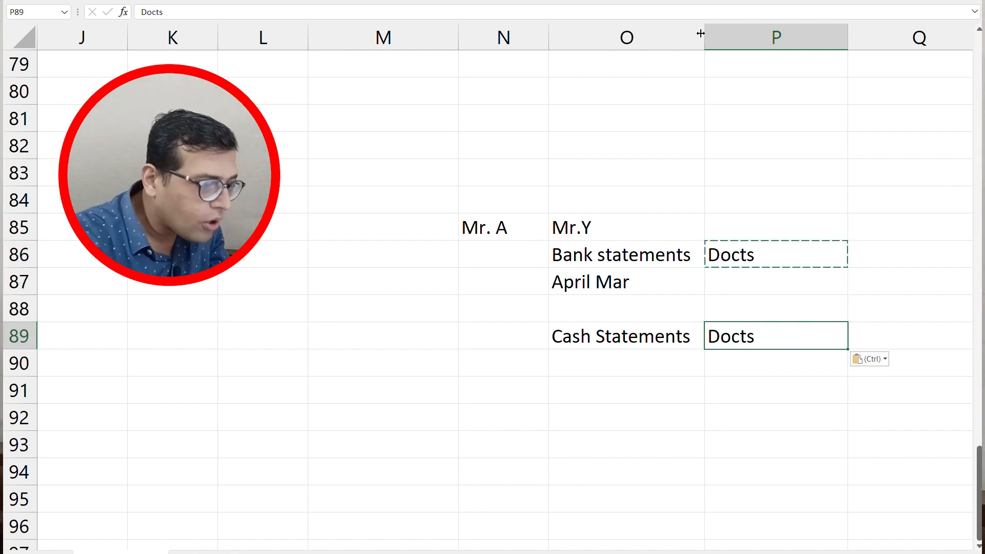
key("Up")
key("Up")
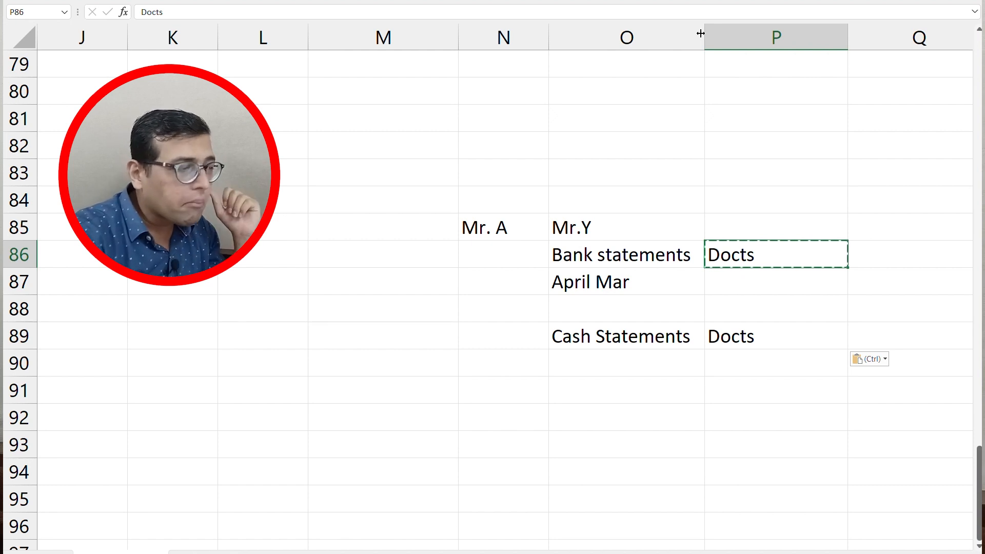
key("Left")
key("Down")
key("Down")
key("Down")
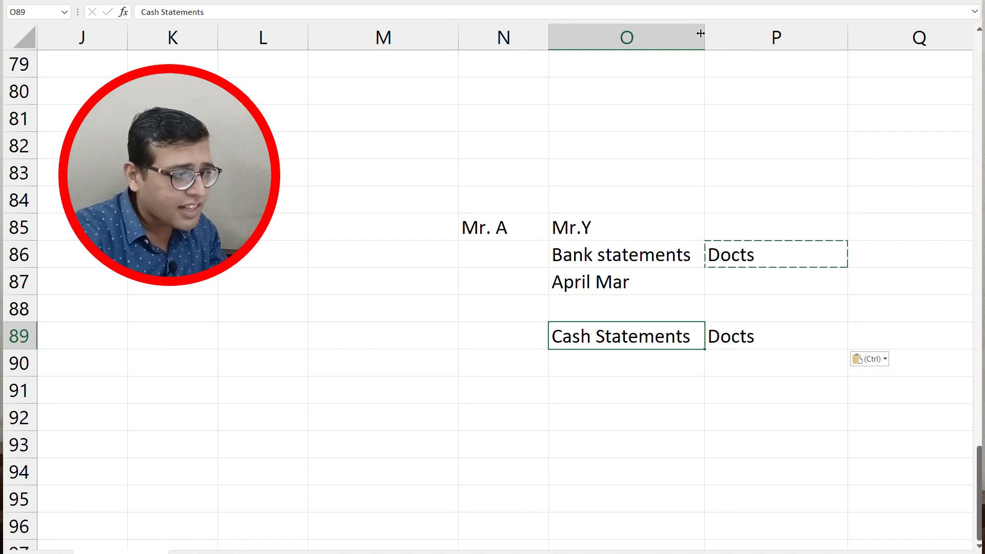
key("Up")
key("Up")
key("Up")
key("Down")
key("Down")
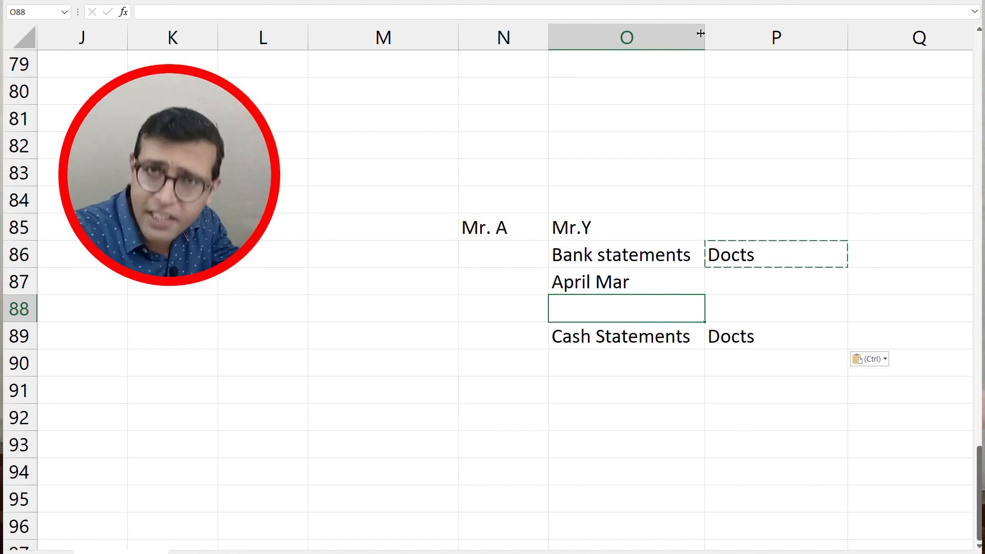
- Enter "Opening Balance/TB" in cell O91, below the cash statements row
key("Down")
key("Down")
key("Down")
type("Op")
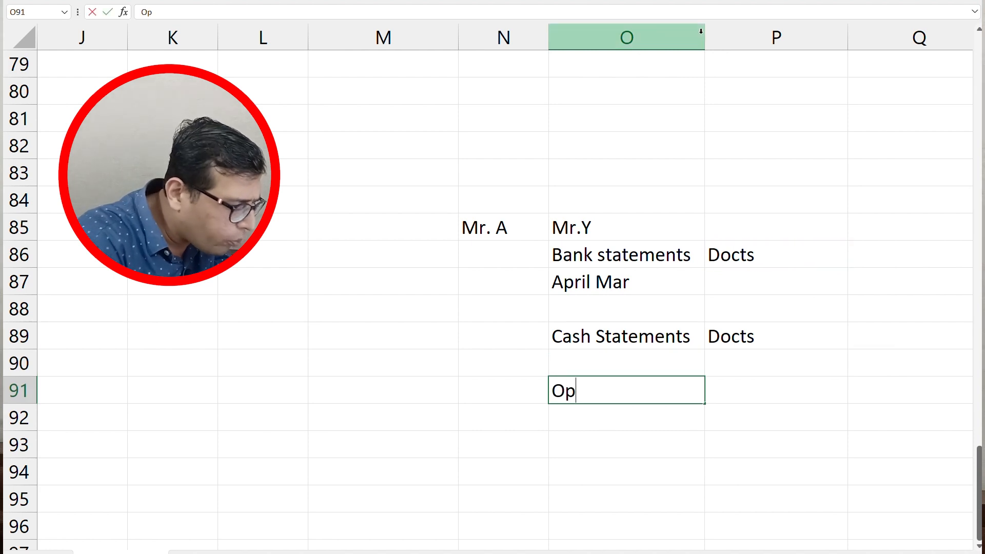
type("ening ")
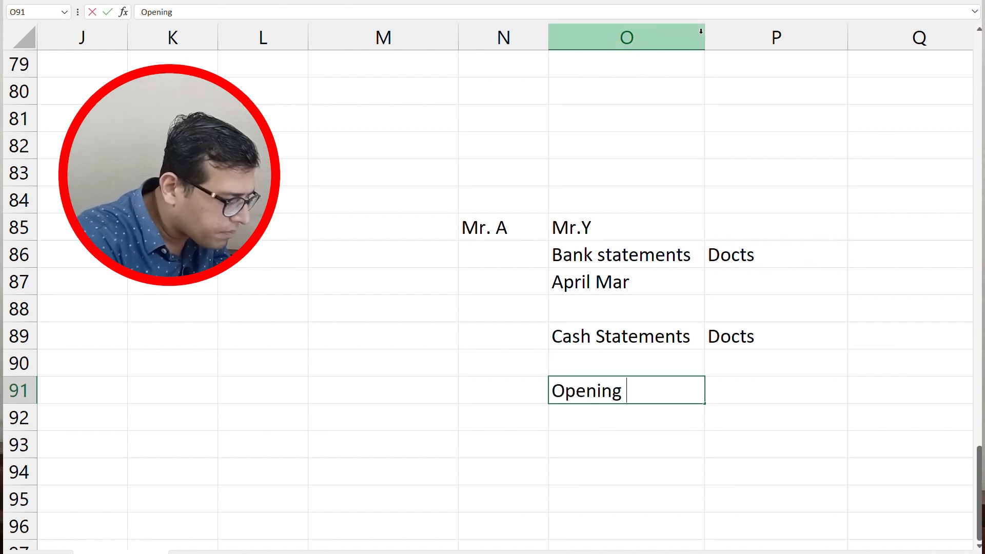
type("Balance/TB")
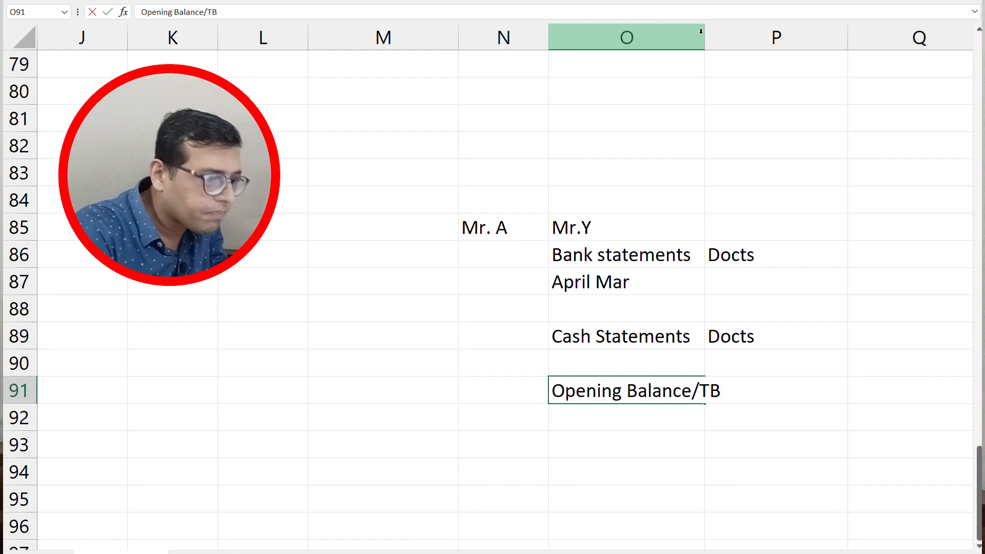
key("Return")
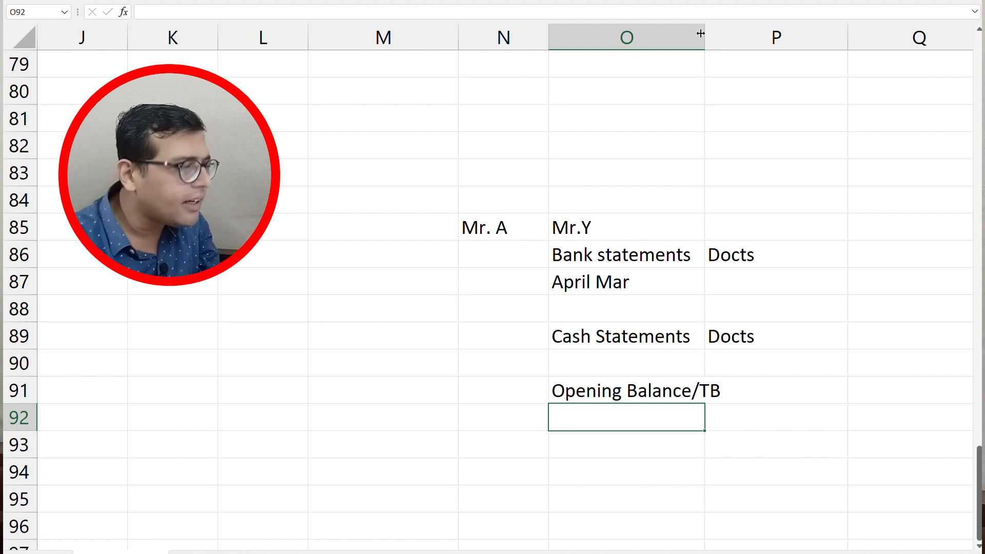
- Return to the business profile and open the worksheet with the current account bank statement for 2022-23
key("alt+Tab")
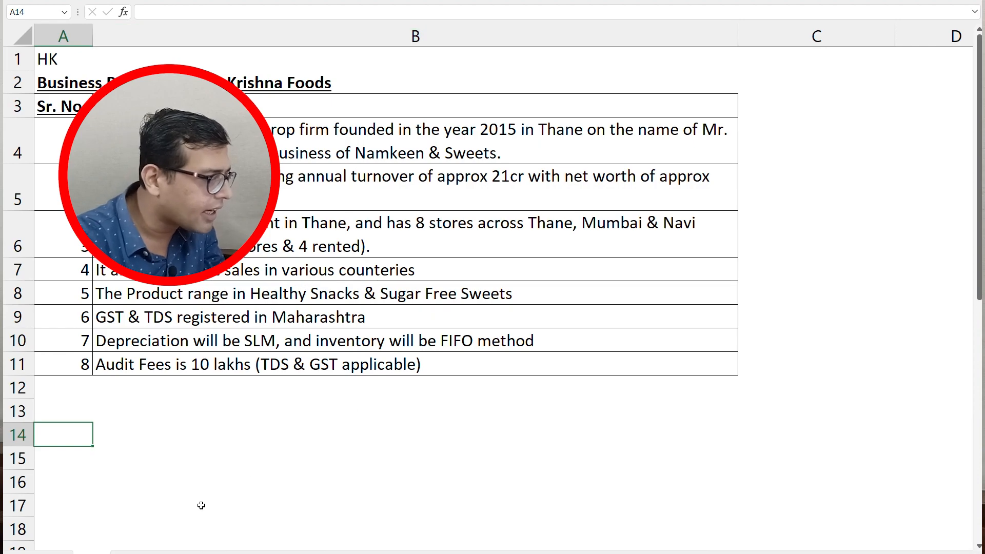
left_click(144, 552)
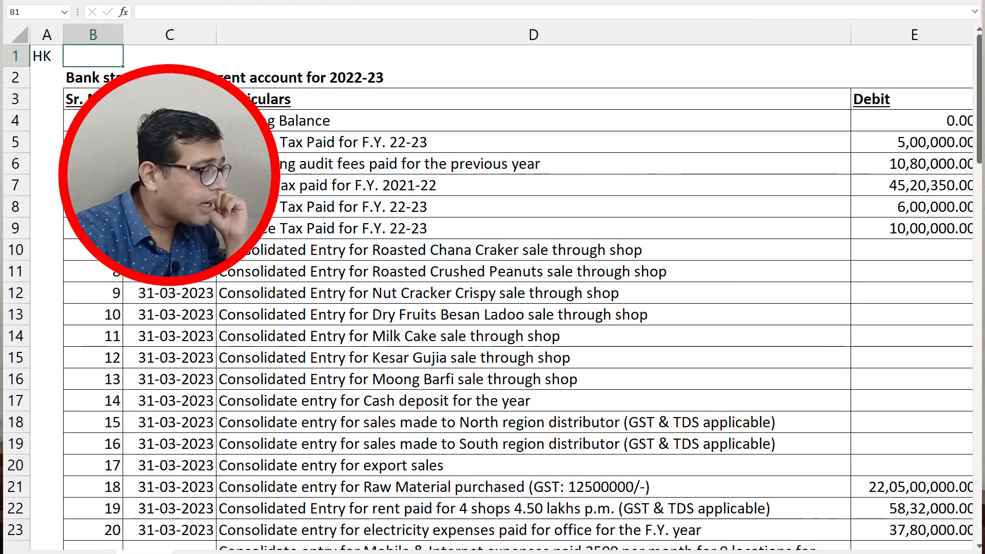
- Read through the current account bank statement entries down to the end of the cash statement below them
left_click(295, 426)
key("Down")
key("Down")
key("Down")
key("Down")
key("Down")
key("Down")
key("Down")
key("Down")
key("Down")
key("Down")
key("Down")
key("Down")
key("Down")
key("Down")
key("Down")
key("Down")
key("Down")
key("Down")
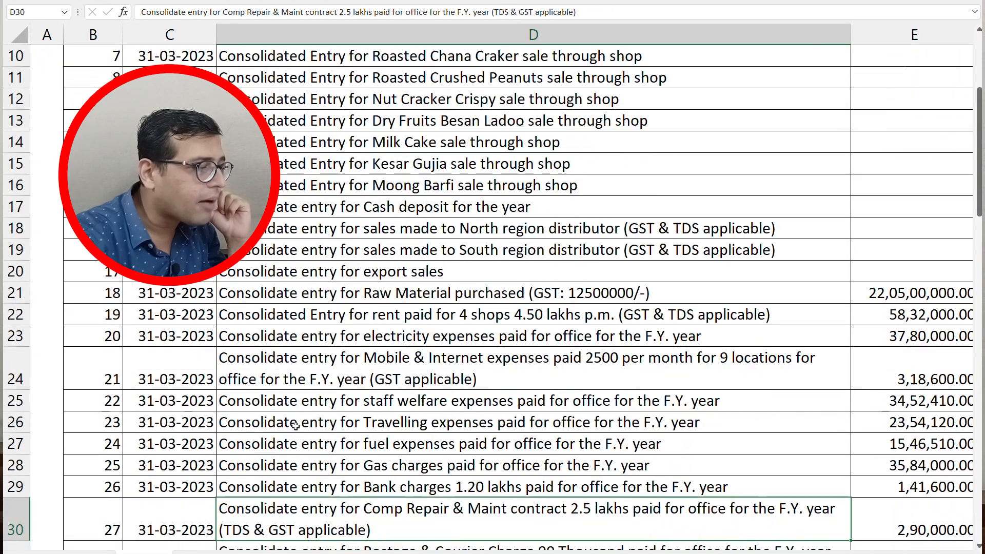
key("Down")
key("Down")
key("Down")
key("Down")
key("Down")
key("Down")
key("Down")
key("Down")
key("Down")
key("Down")
key("Down")
key("Down")
key("Down")
key("Down")
key("Down")
key("Down")
key("Down")
key("Down")
key("Down")
key("Down")
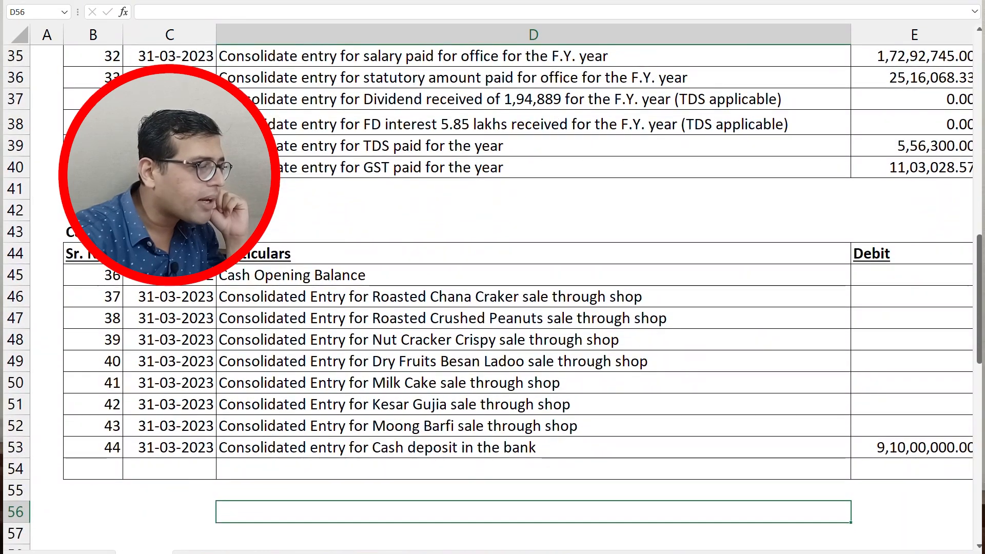
- Open the opening trial balance worksheet and look over its debit and credit balances
left_click(198, 552)
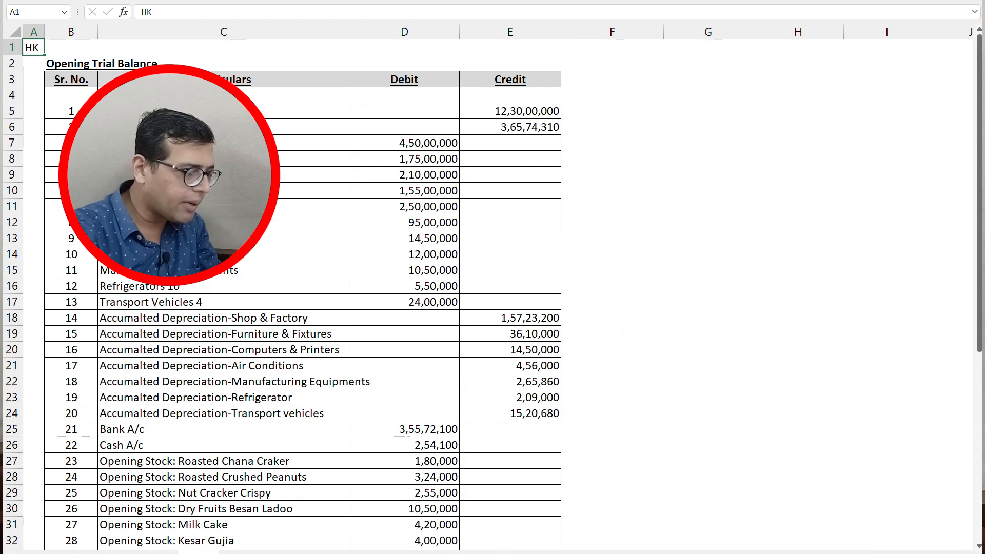
scroll(488, 288, "up", 3)
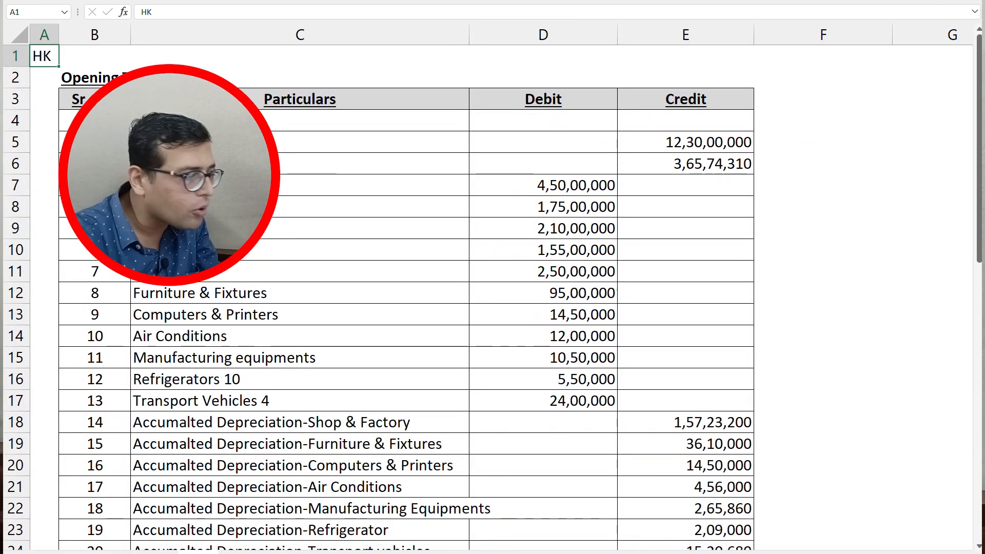
- Return to the bank statement worksheet and go back to its first row
key("ctrl+Page_Up")
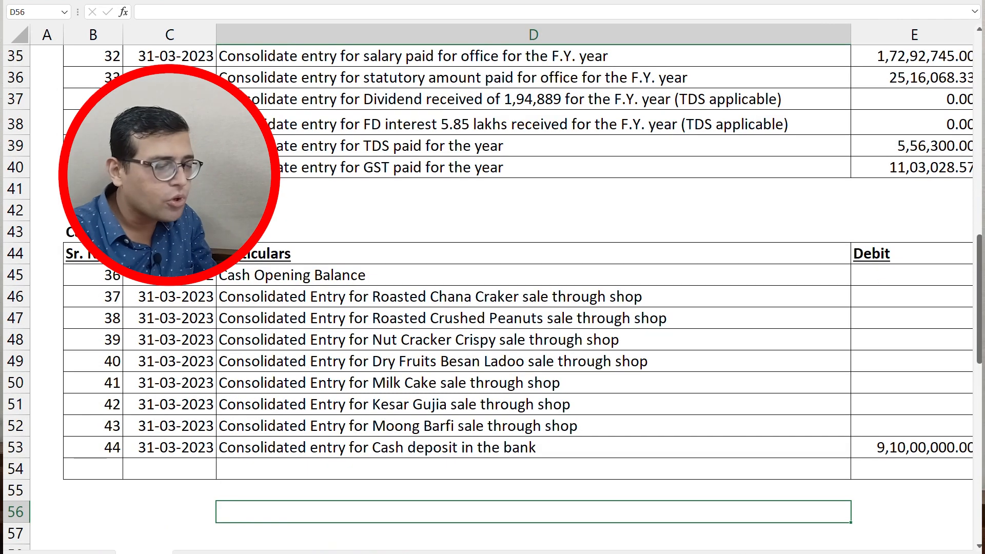
key("ctrl+Up")
key("ctrl+Up")
key("ctrl+Up")
key("ctrl+Up")
key("ctrl+Up")
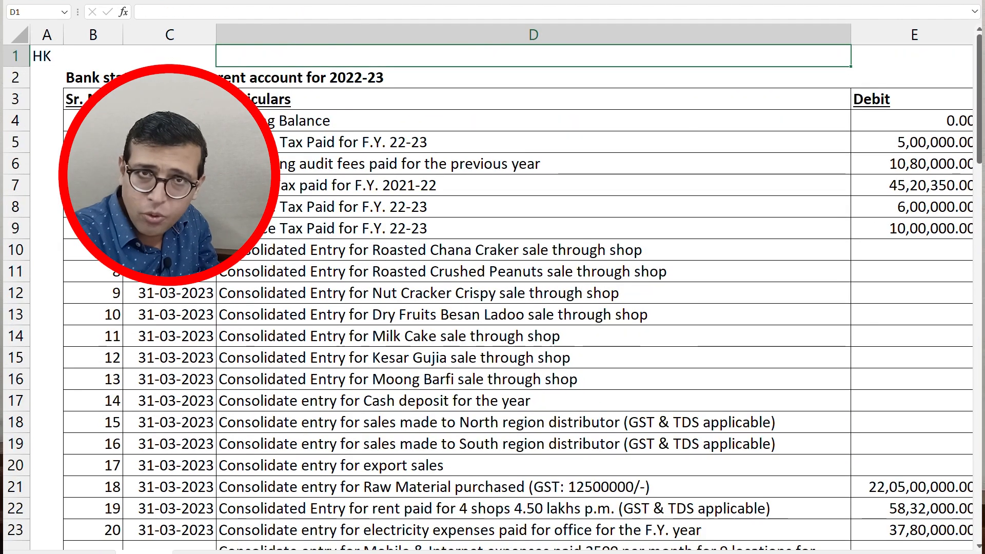
- Examine the opening balance, advance tax and audit fee entries at the start of the bank statement
key("Down")
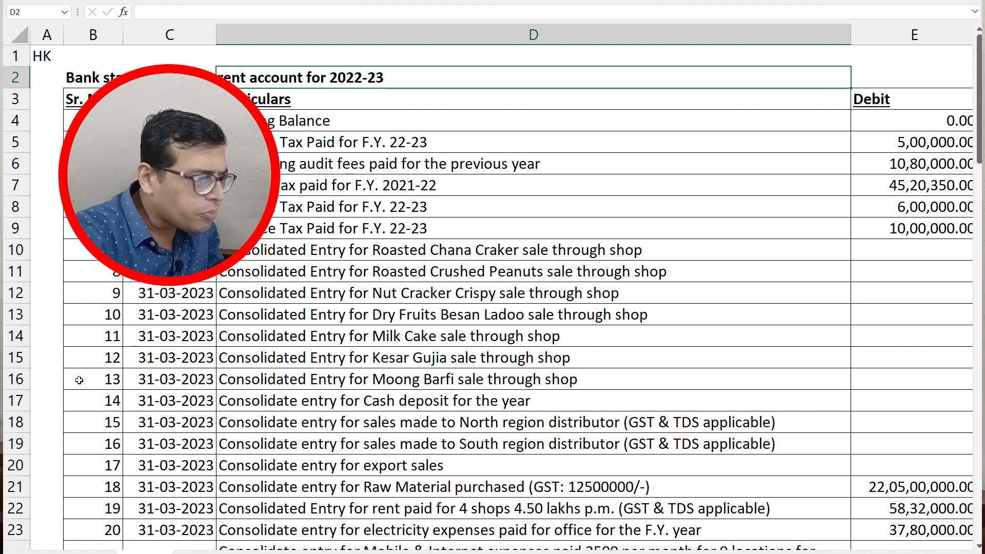
key("Down")
key("Down")
key("Down")
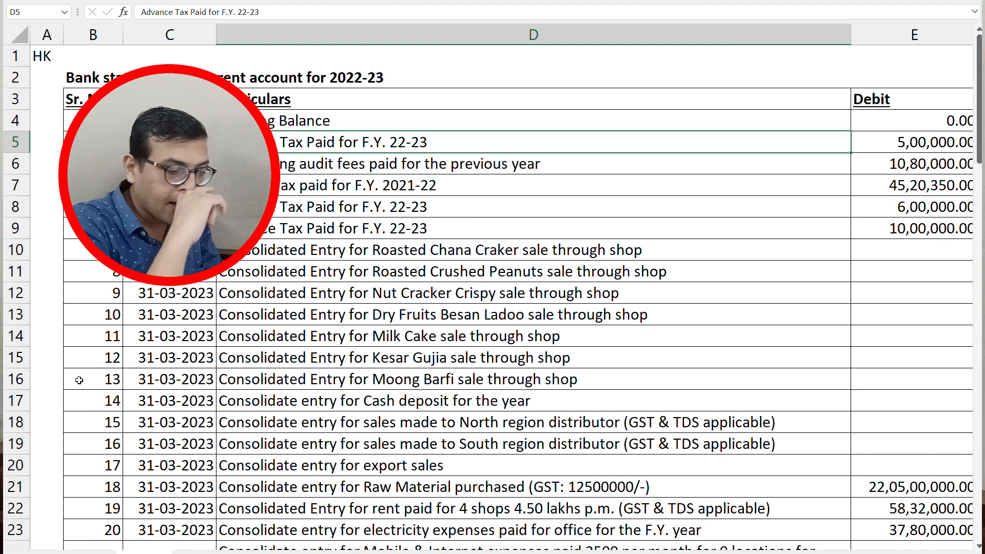
key("Up")
key("Up")
key("Up")
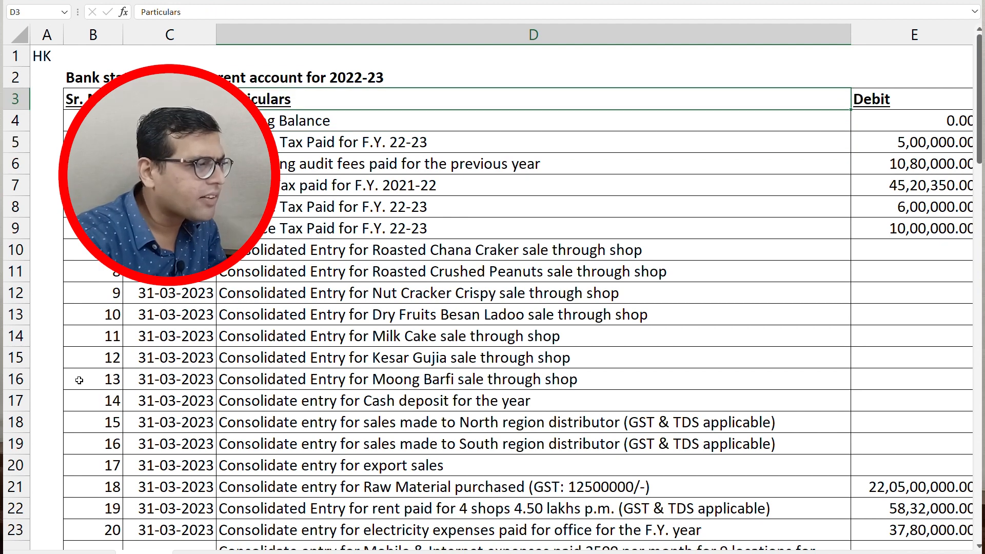
key("Down")
key("Down")
key("Down")
key("Down")
key("Down")
key("Down")
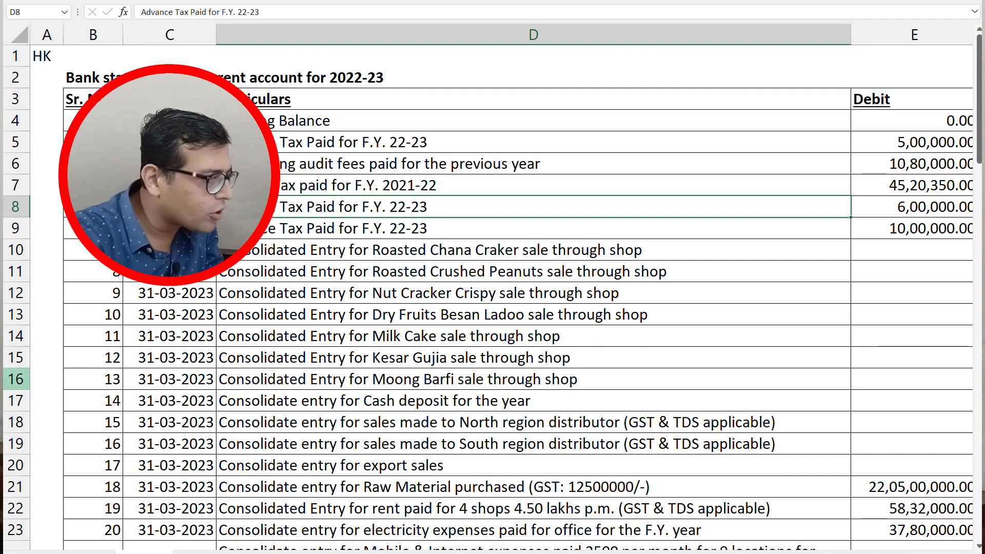
- Review the consolidated bank entries from row 10 onward, continuing through the cash statement for 2022-23
left_click(18, 249)
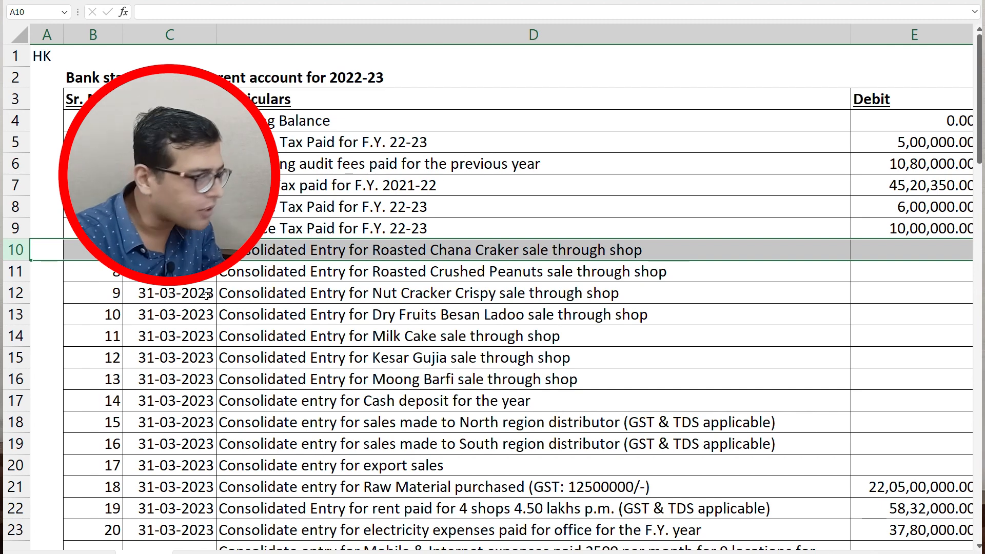
key("Down")
key("Down")
key("Down")
key("Down")
key("Down")
key("Down")
key("Down")
key("Down")
key("Down")
key("Down")
key("Down")
key("Down")
key("Down")
key("Down")
key("Down")
key("Down")
key("Down")
key("Down")
key("Down")
key("Down")
key("Down")
key("Down")
key("Down")
key("Down")
key("Down")
key("Down")
key("Down")
key("Down")
key("Down")
key("Down")
key("Down")
key("Down")
key("Down")
key("Down")
key("Down")
key("Down")
key("Down")
key("Down")
key("Down")
key("Down")
key("Down")
key("Down")
key("Down")
key("Down")
- Go back up through the cash and bank statement entries and return to the Shree Krishna Foods business profile
key("Up")
key("Up")
key("Up")
key("Up")
key("Up")
key("Up")
key("Up")
key("Up")
key("Up")
key("Up")
key("Up")
key("Up")
key("Up")
key("Up")
key("Up")
key("Up")
key("Up")
key("Up")
key("Up")
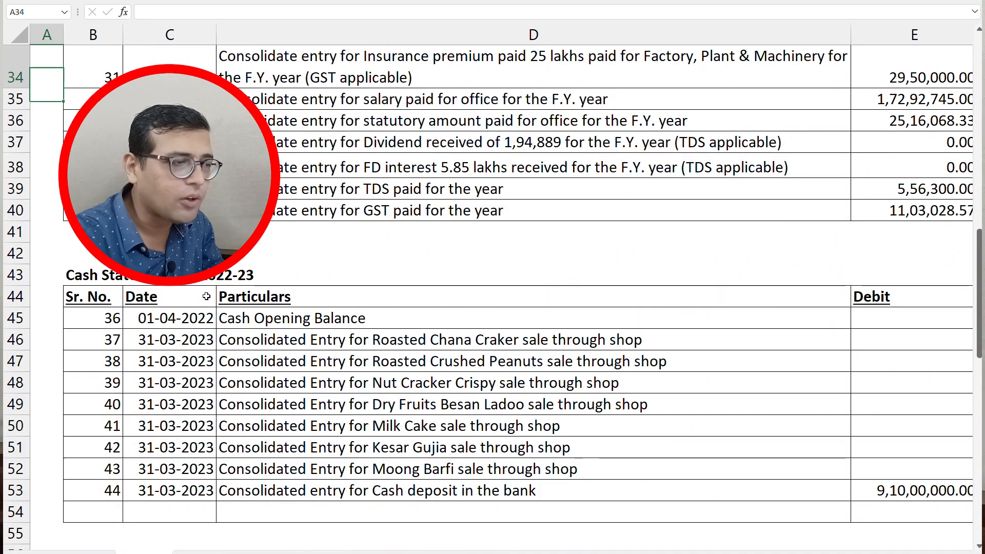
key("Up")
key("Up")
key("Up")
key("Up")
key("Up")
key("Up")
key("Up")
key("Up")
key("Up")
key("Up")
key("Up")
key("Up")
key("Up")
key("Up")
key("Up")
key("Up")
key("Up")
key("Up")
key("Up")
key("Up")
key("Up")
key("Up")
key("Down")
key("Down")
key("Down")
key("Down")
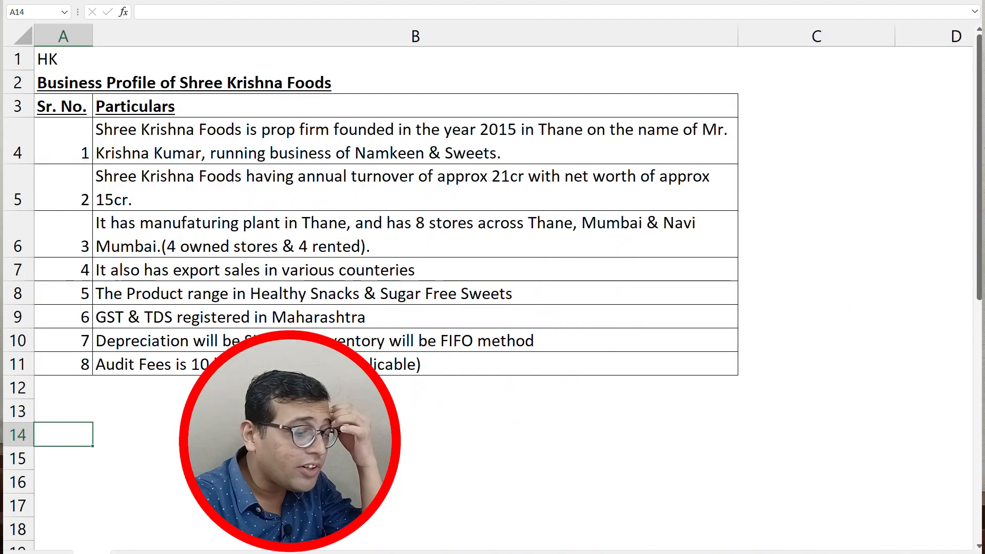
- Go down the business profile to the manufacturing and sales details and review the listed healthy snacks and sugar-free sweets
key("Down")
key("Down")
key("Down")
key("Down")
key("Down")
key("Down")
key("Down")
key("Down")
key("Down")
key("Down")
key("Down")
key("Down")
key("Down")
key("Down")
key("Down")
key("Down")
key("Down")
key("Down")
key("Down")
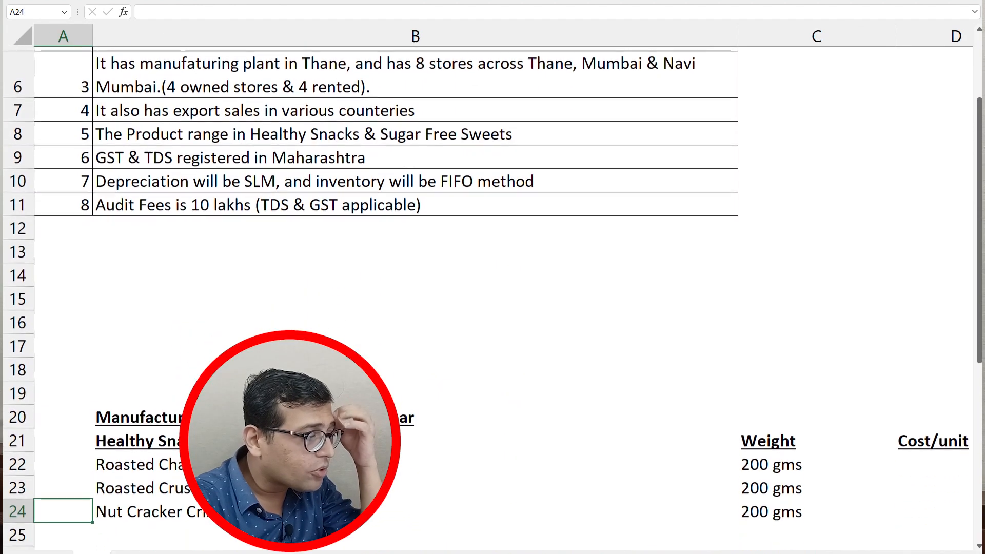
key("Down")
key("Down")
key("Down")
key("Down")
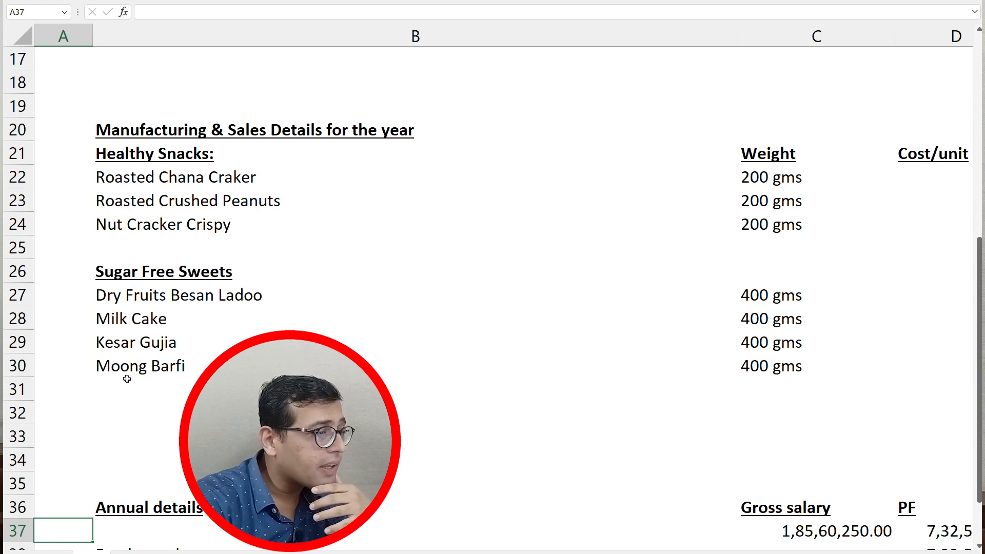
left_click(191, 370)
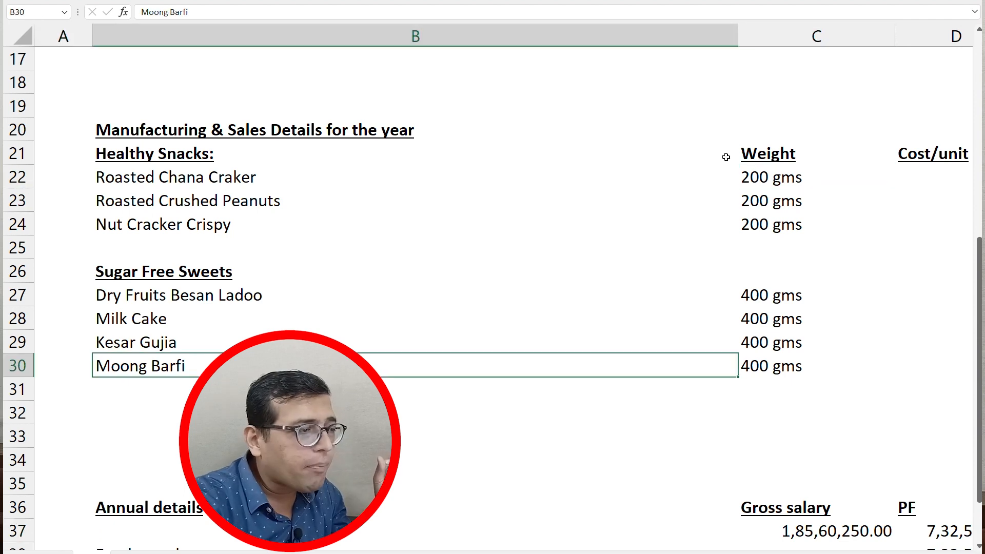
- Examine the product table's weight, cost per unit and GST columns
left_click(819, 37)
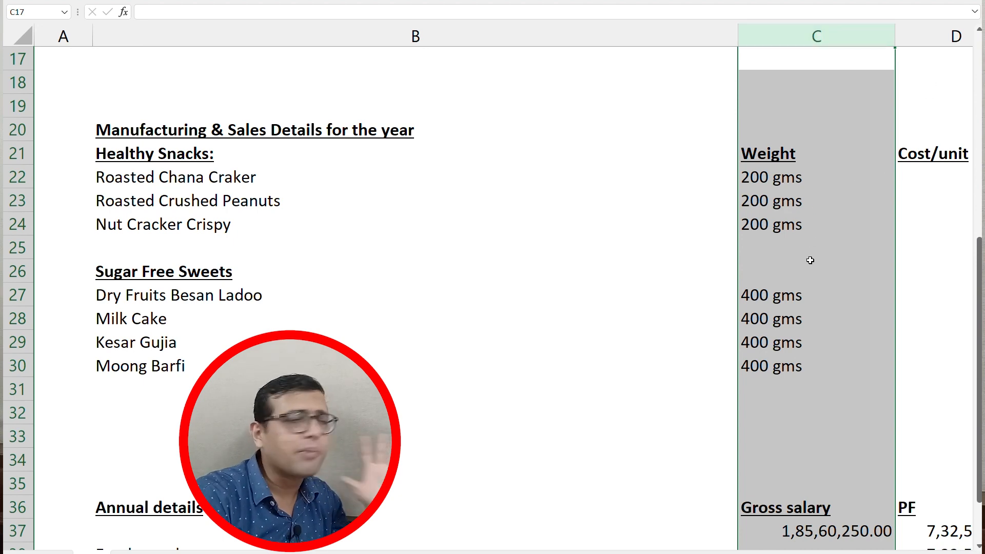
left_click(818, 239)
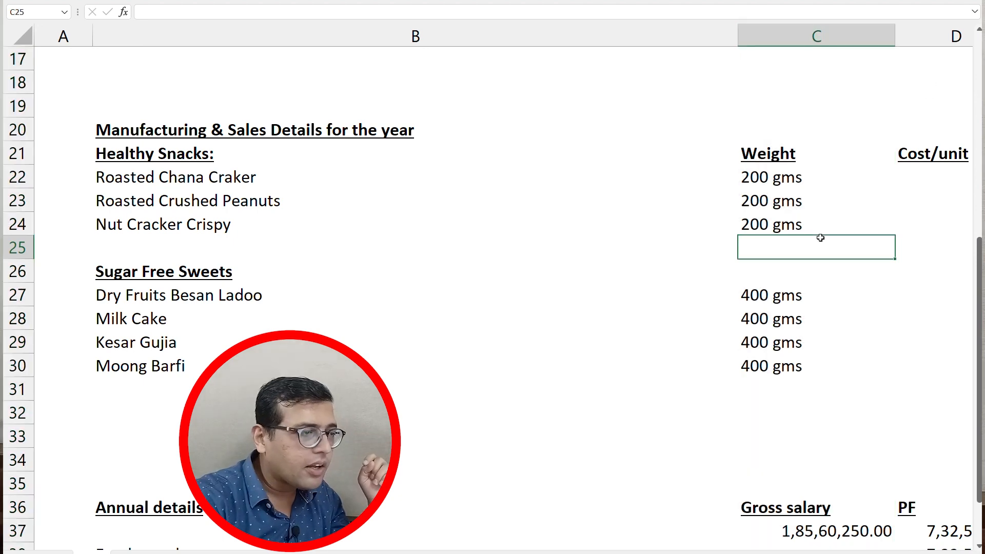
key("Right")
key("Right")
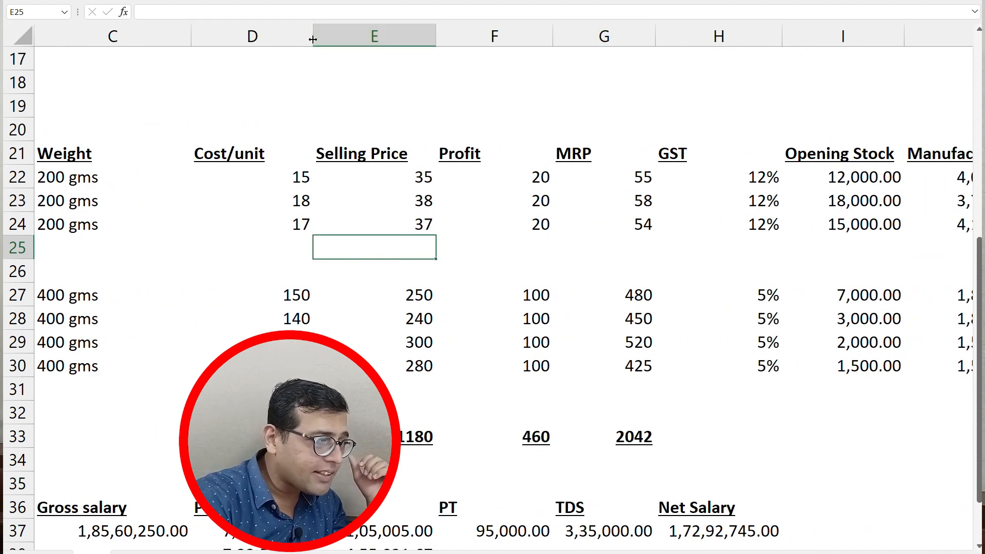
left_click(289, 35)
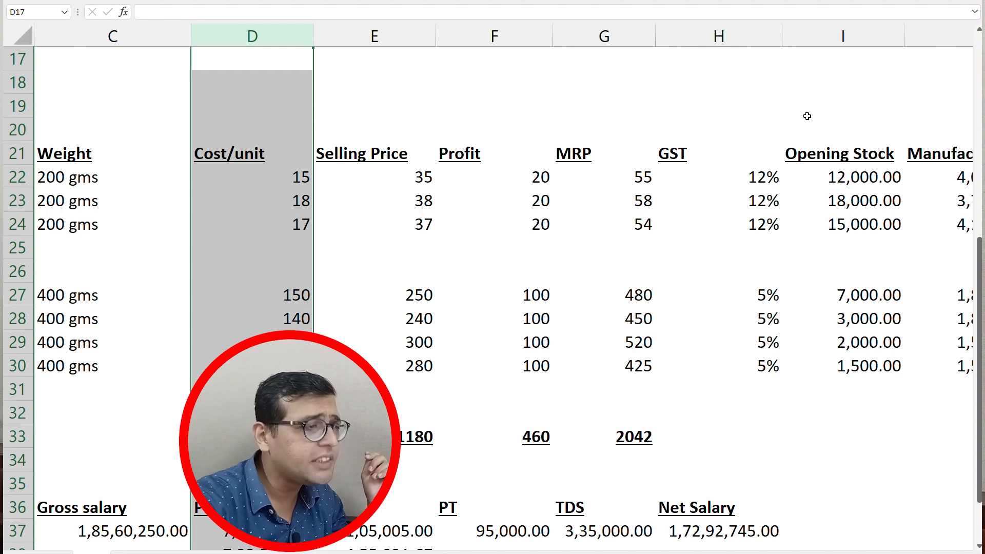
left_click(742, 35)
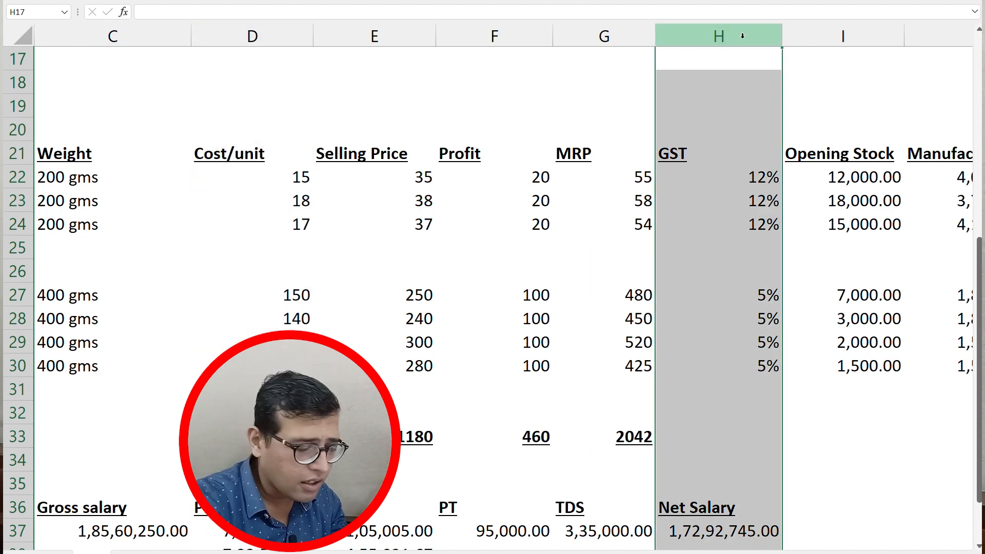
- Examine the opening stock, manufacturing, selling quantity and closing stock columns for each product
key("Right")
key("Right")
key("Right")
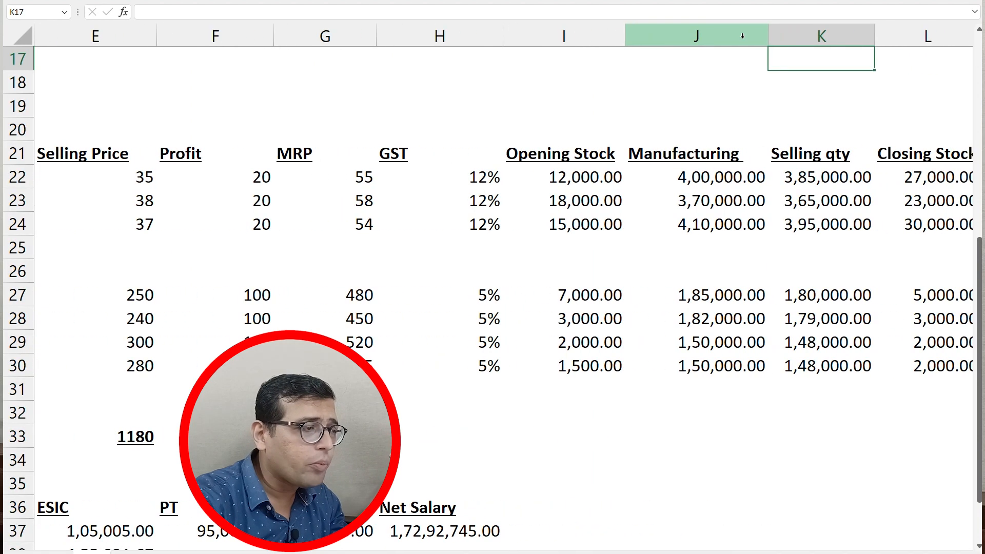
left_click(590, 29)
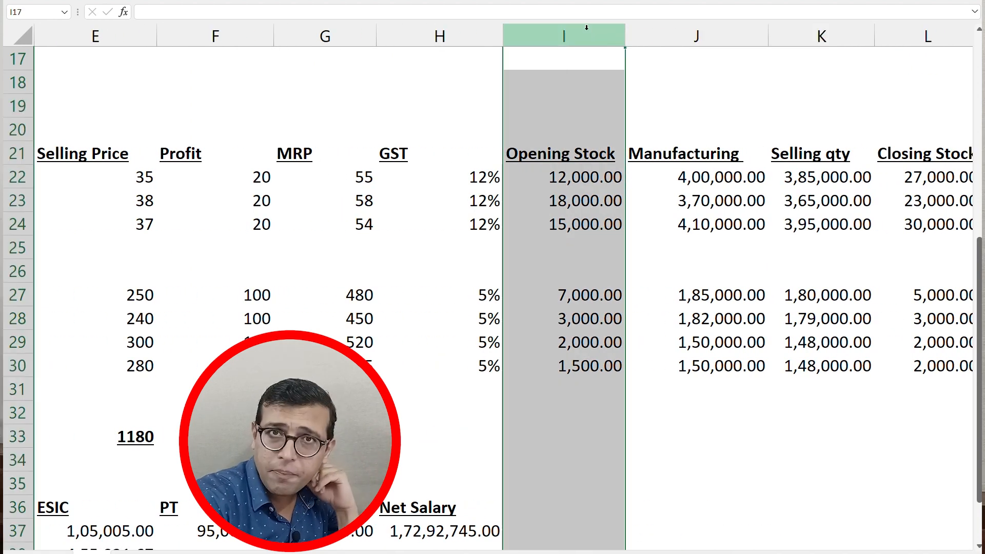
left_click(686, 26)
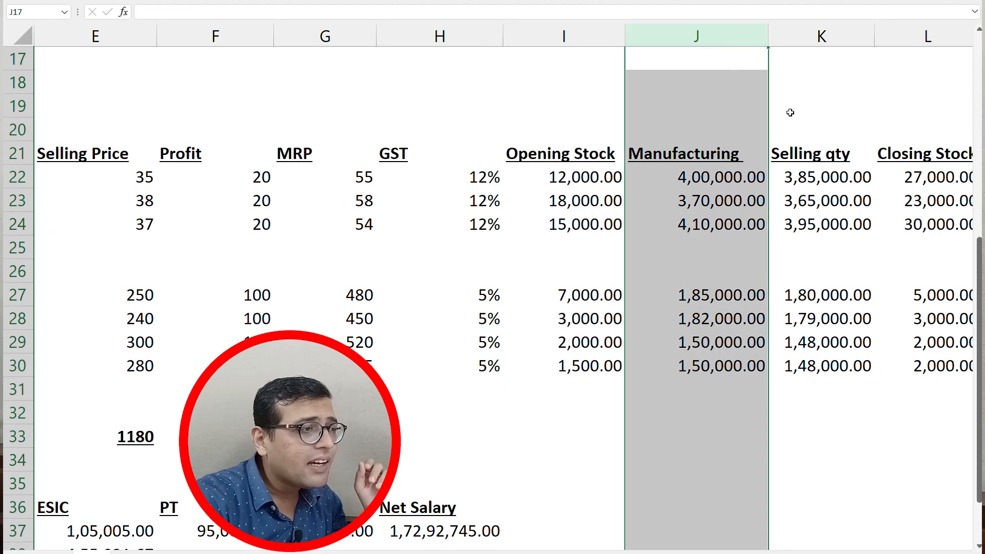
left_click(844, 37)
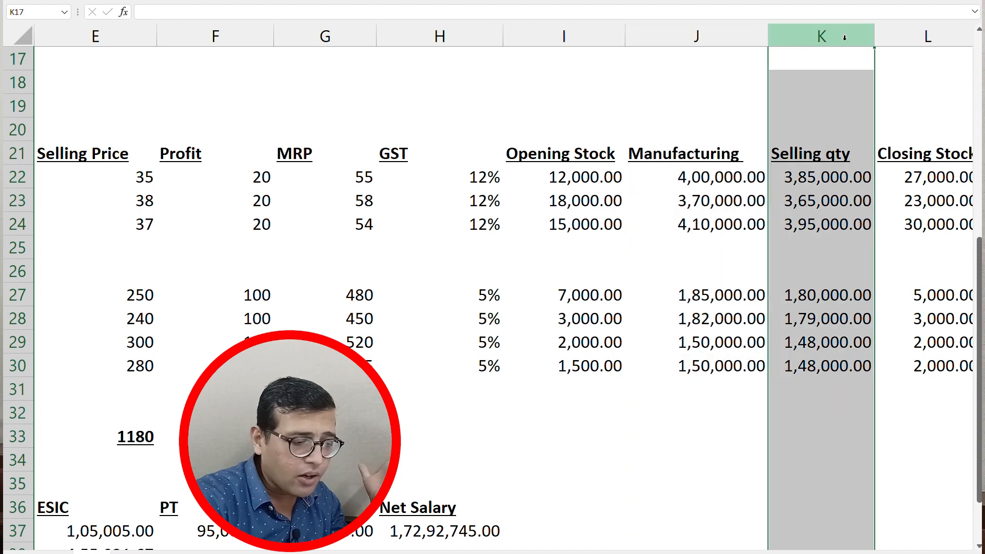
key("Right")
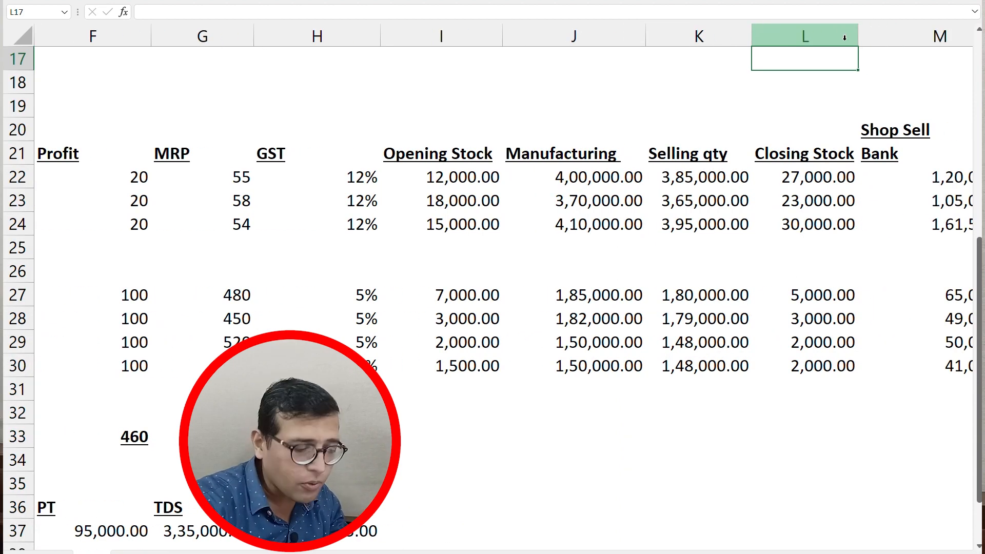
- Review how sales are split between shop bank and cash, north and south region distributors, and export
key("Right")
key("Right")
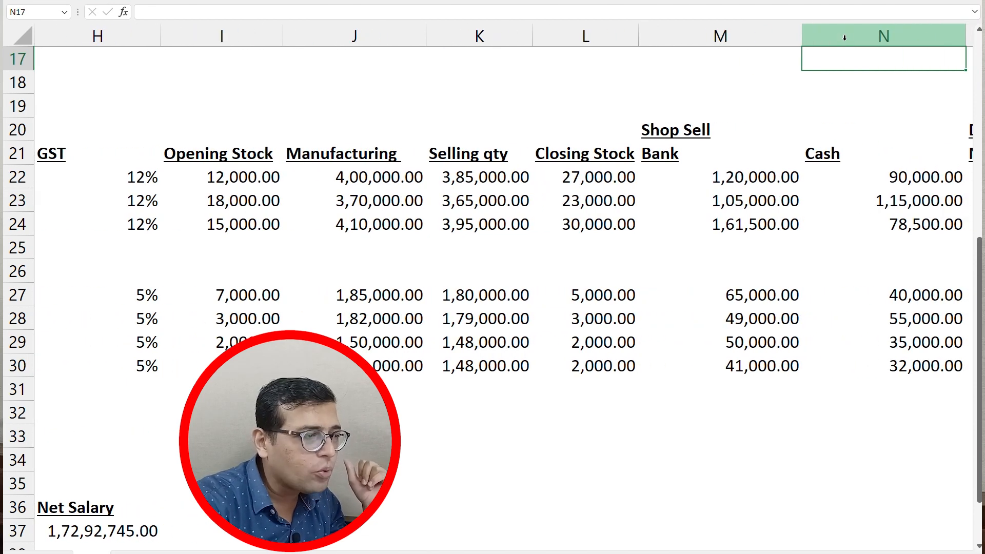
key("Left")
key("Down")
key("Down")
key("Down")
key("Down")
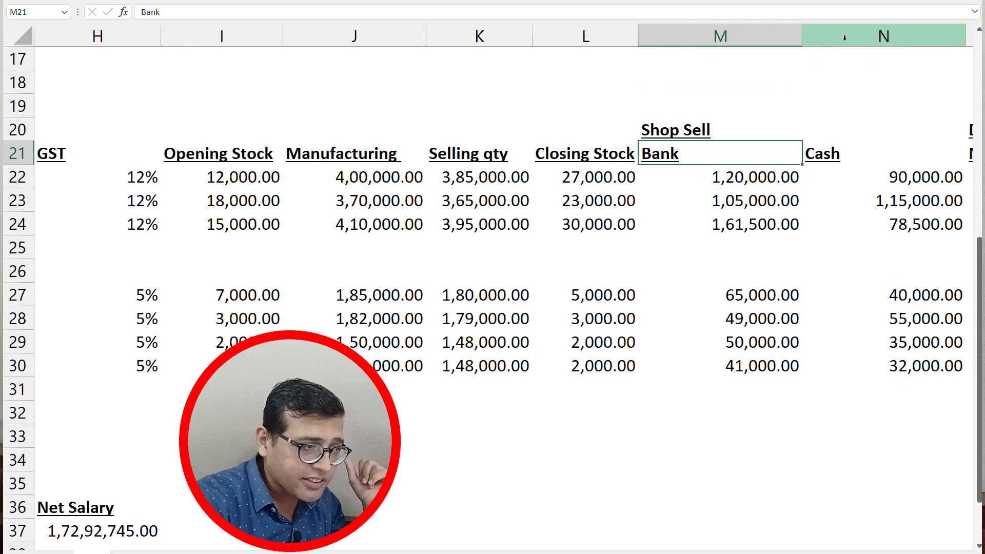
key("Right")
key("Right")
key("Right")
key("Left")
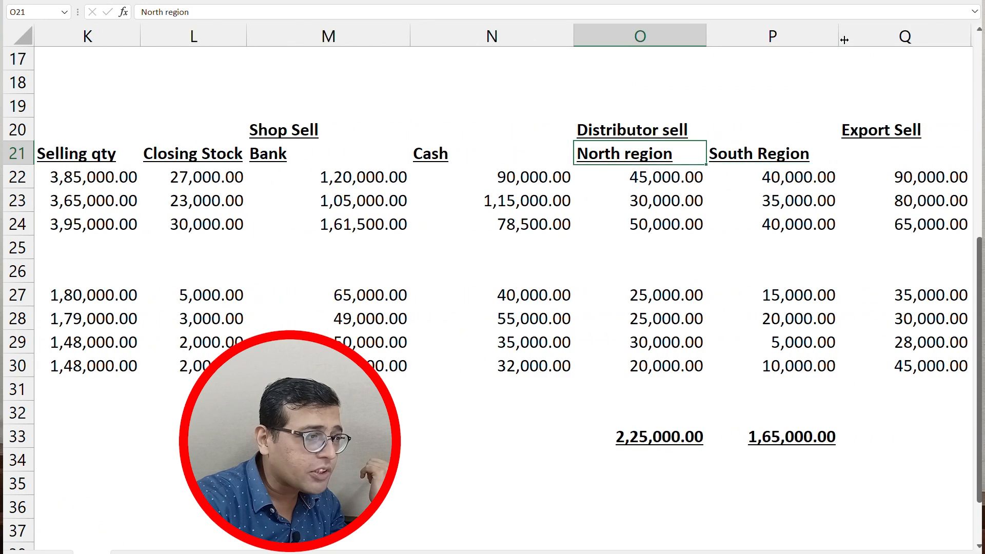
key("Left")
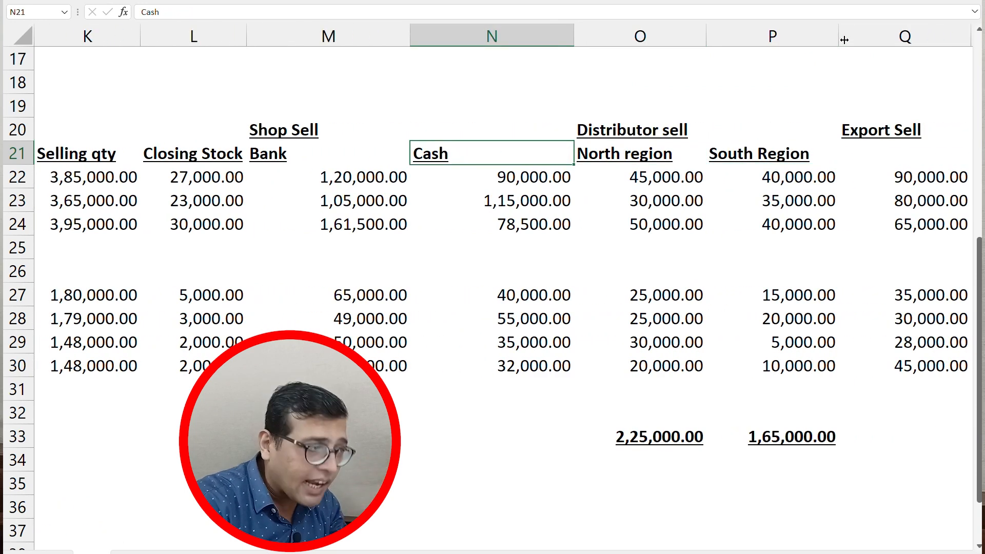
key("Right")
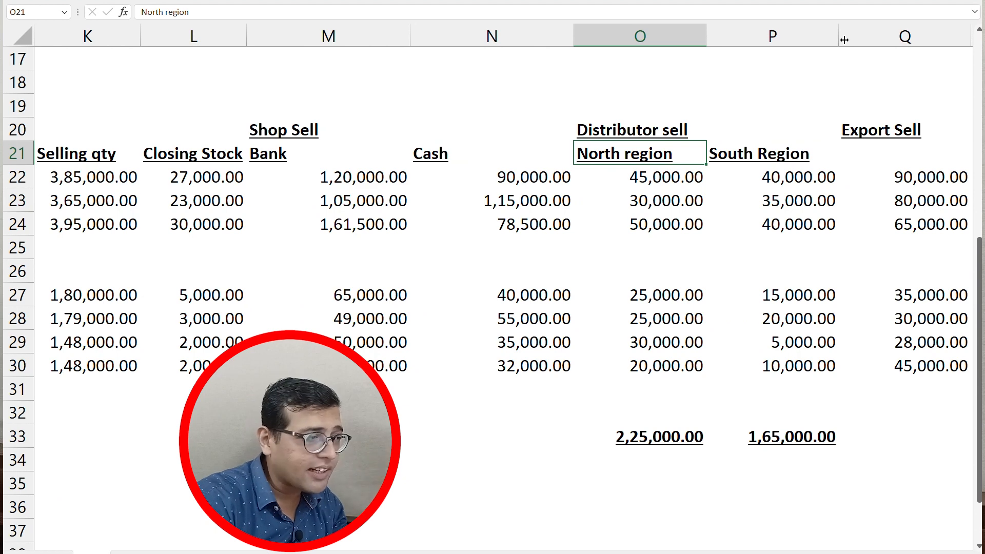
key("Right")
key("Right")
key("Right")
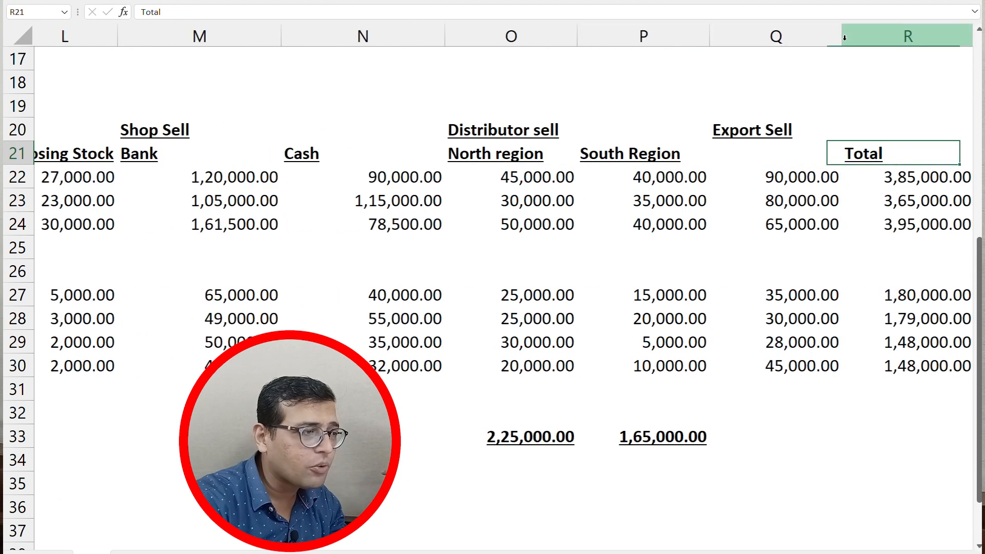
- Check the total sales column for each product, including the formula behind the row totals
key("Left")
key("Right")
key("Down")
key("Down")
key("Down")
key("Down")
key("Down")
key("Down")
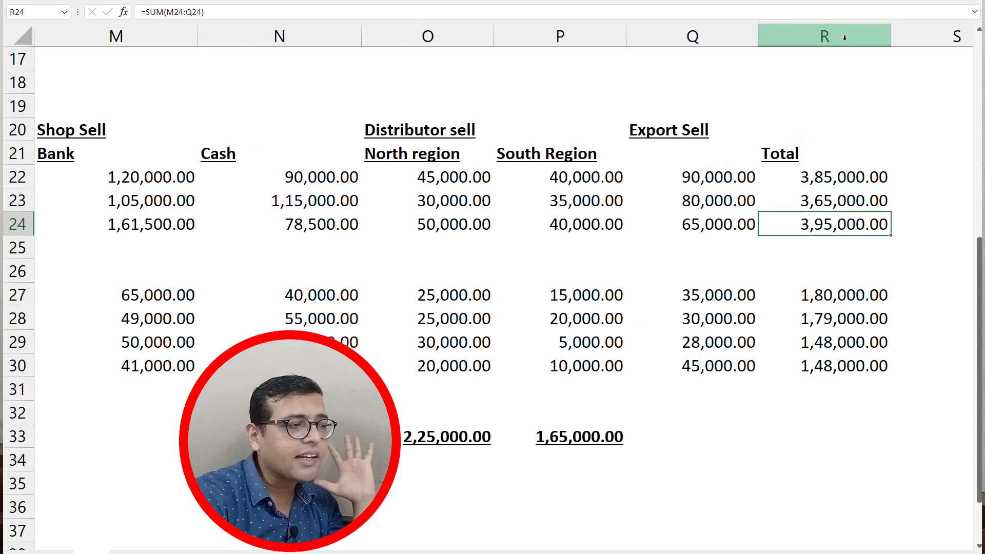
key("Down")
key("Down")
- Go back across the manufacturing and sales table to the worksheet's first column
key("Left")
key("Left")
key("Left")
key("Left")
key("Left")
key("Left")
key("Left")
key("Left")
key("Left")
key("Left")
key("Left")
key("Left")
key("Left")
key("Left")
key("Left")
key("Left")
key("Left")
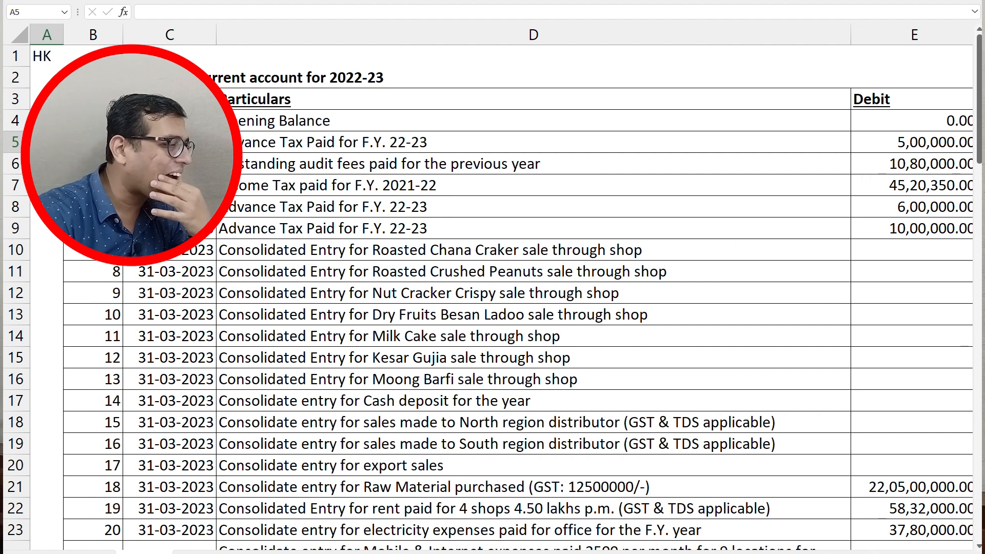
- Switch to a blank worksheet and enter the headers "Sr. no." in B2 and "Date" in C2
key("ctrl+Page_Down")
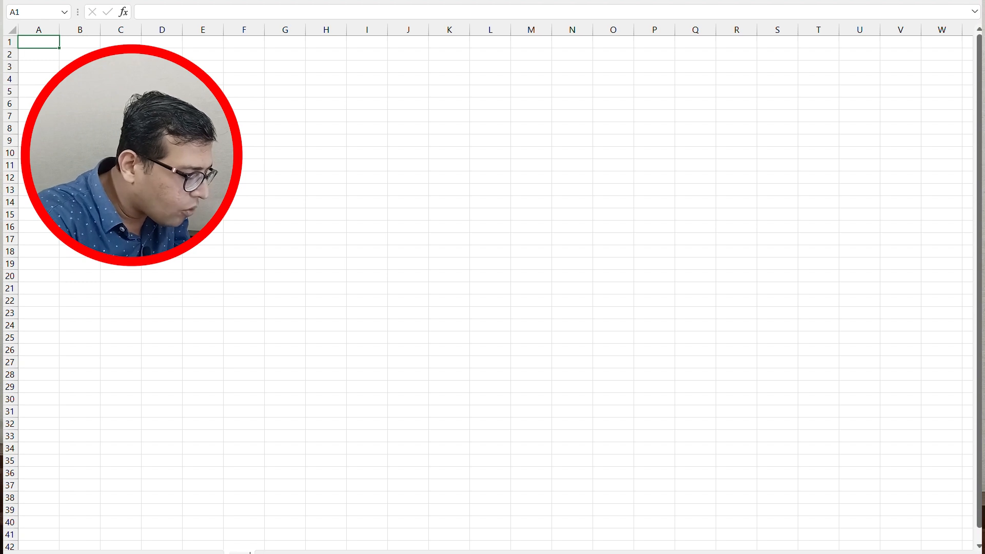
key("Return")
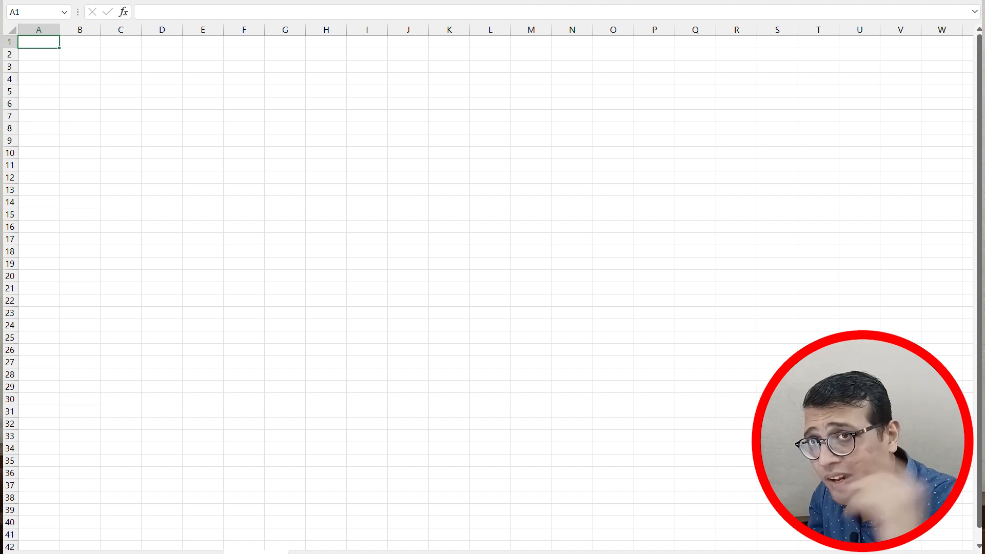
scroll(487, 288, "up", 5)
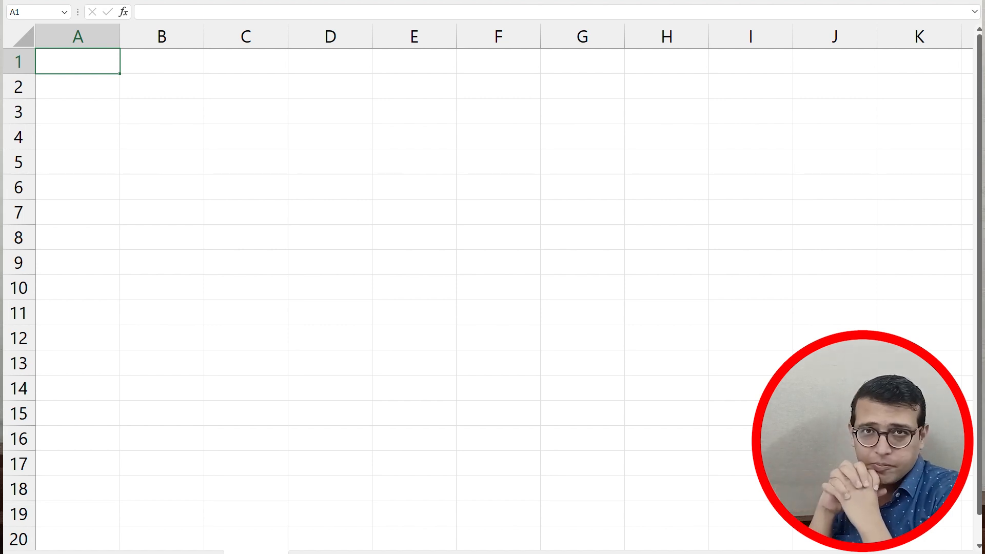
key("Down")
key("Right")
type("Sr. no.")
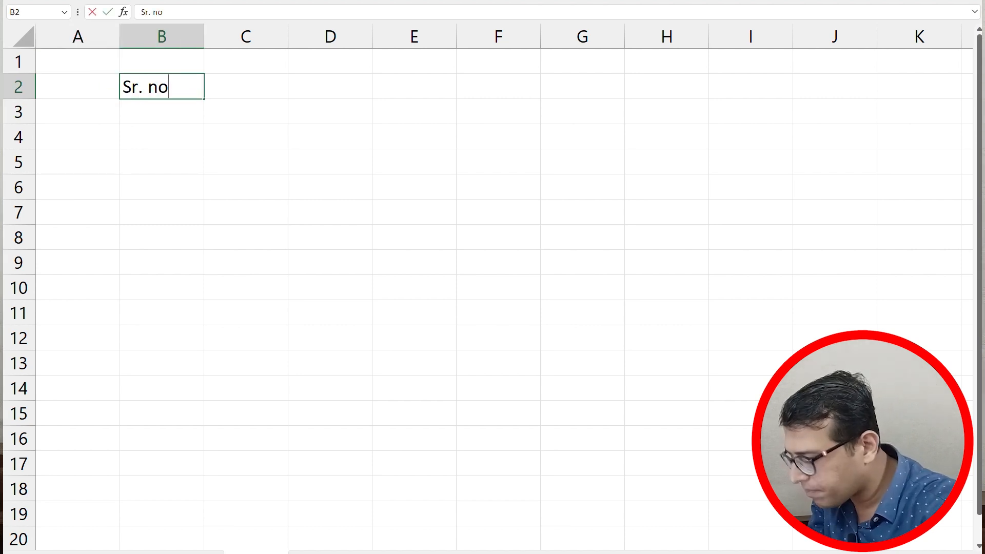
key("Right")
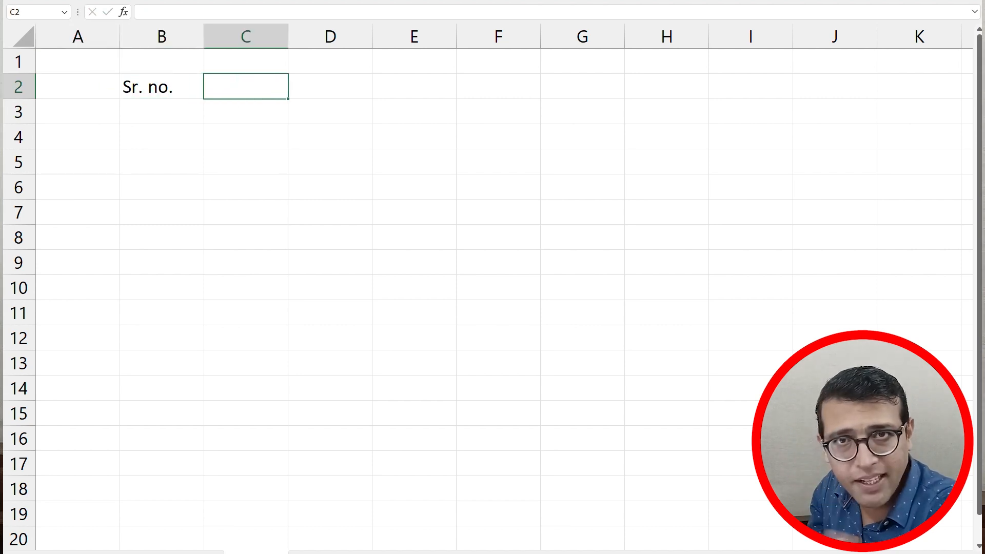
type("Date")
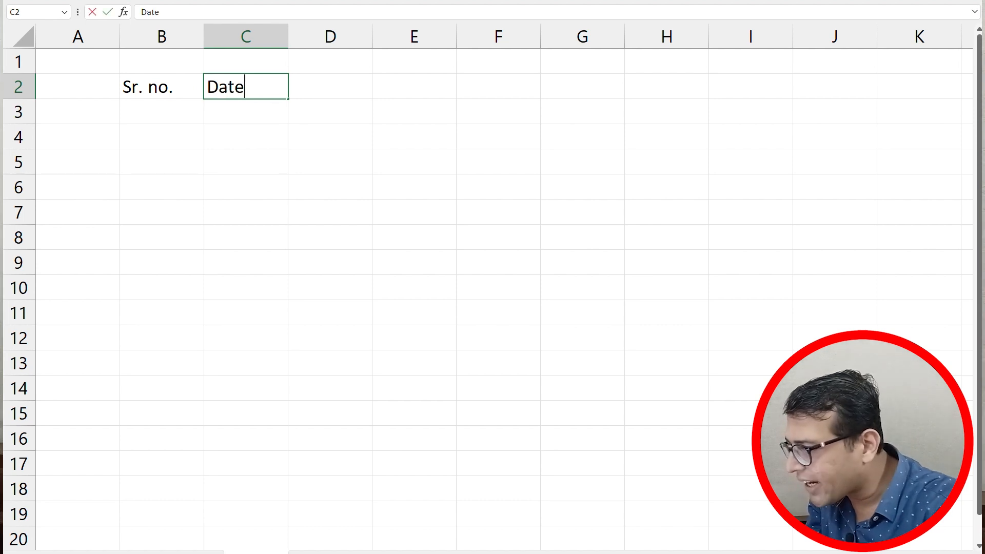
key("Right")
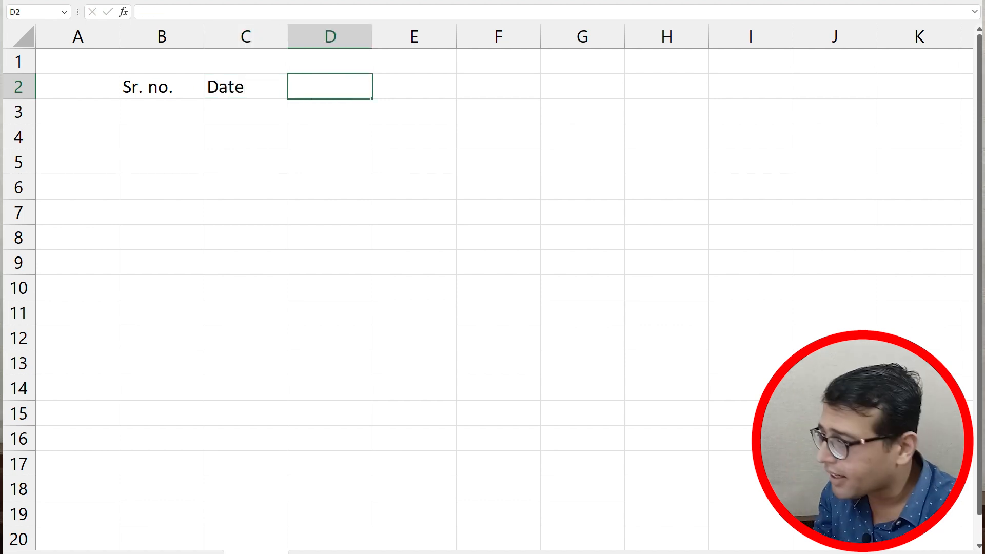
- Widen column D and enter the header "GL Account" in D2
left_click_drag(372, 39, 401, 39)
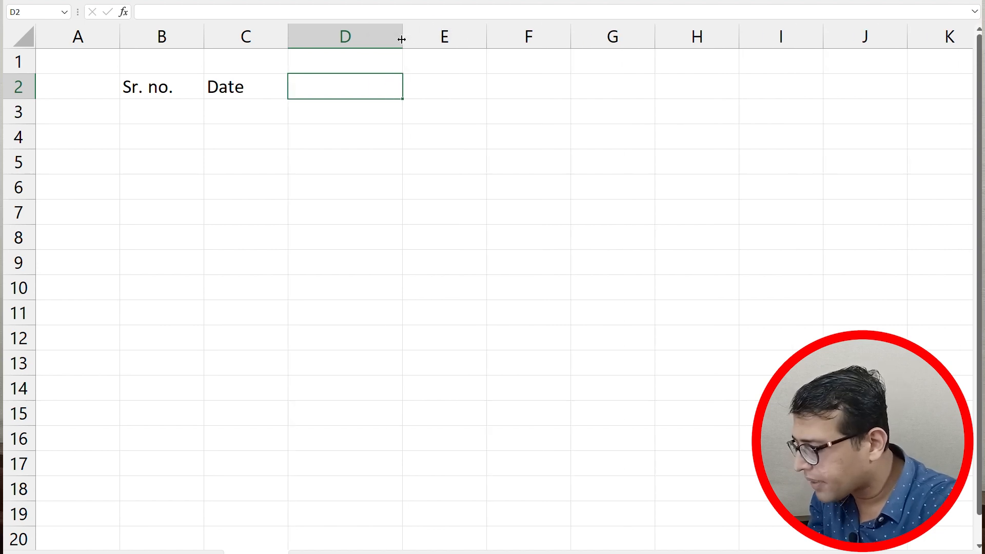
type("GL")
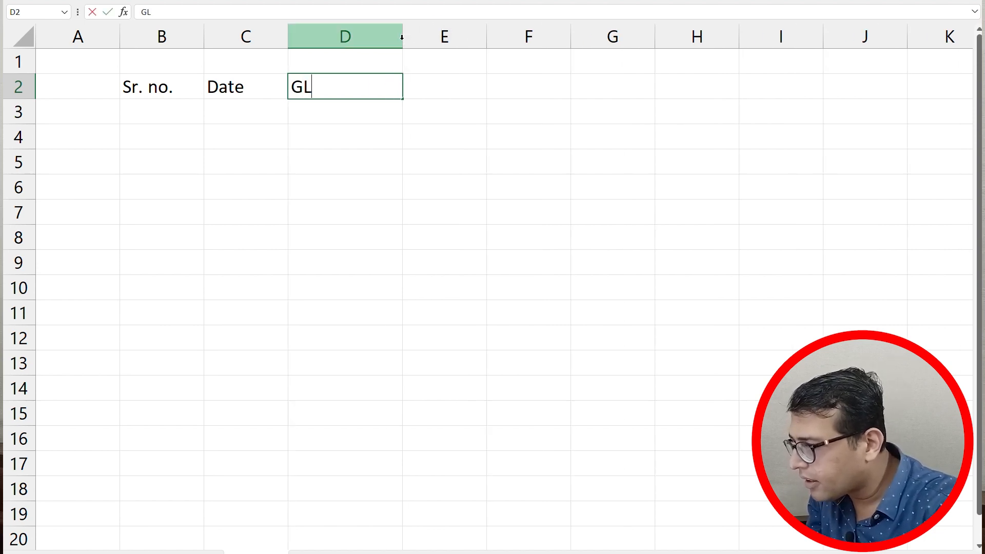
type(" Acco")
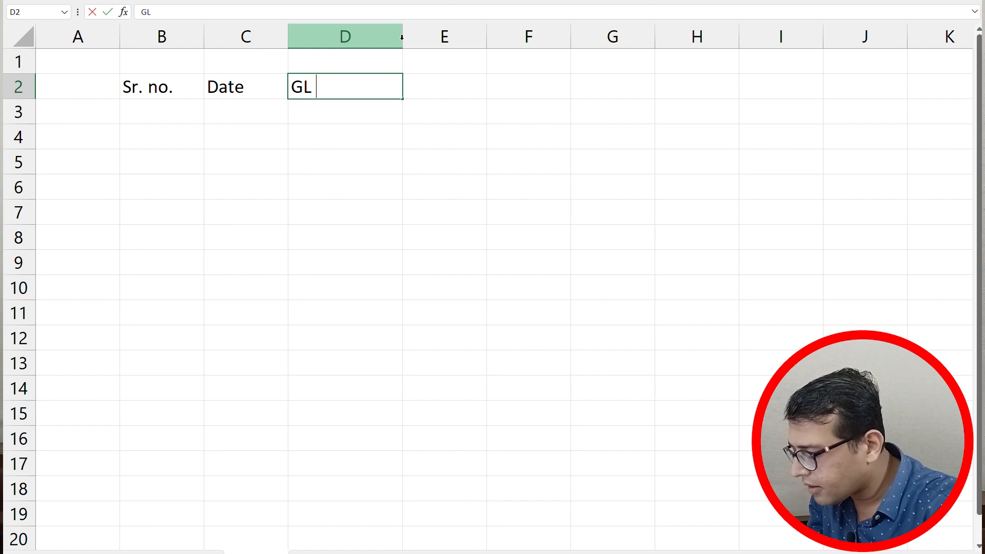
type("unt")
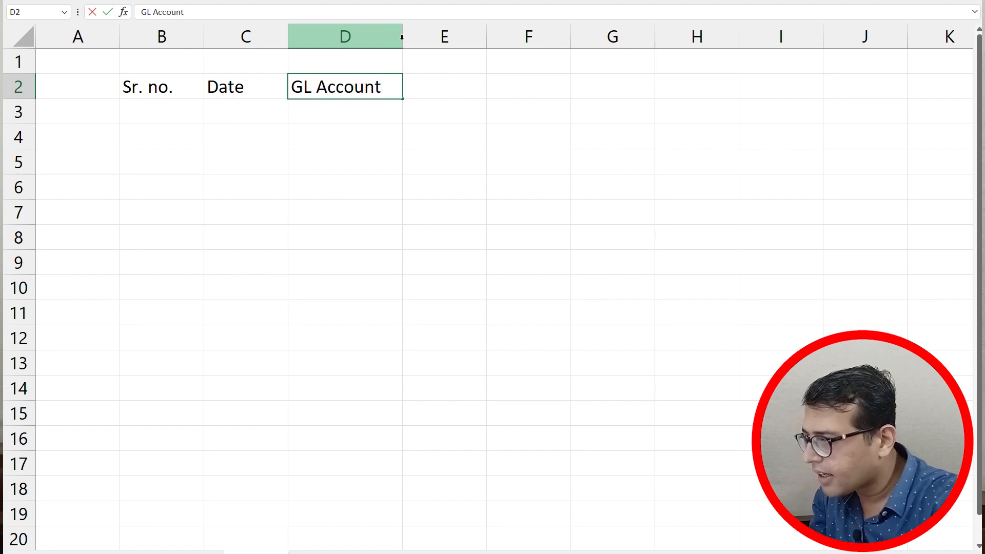
key("Tab")
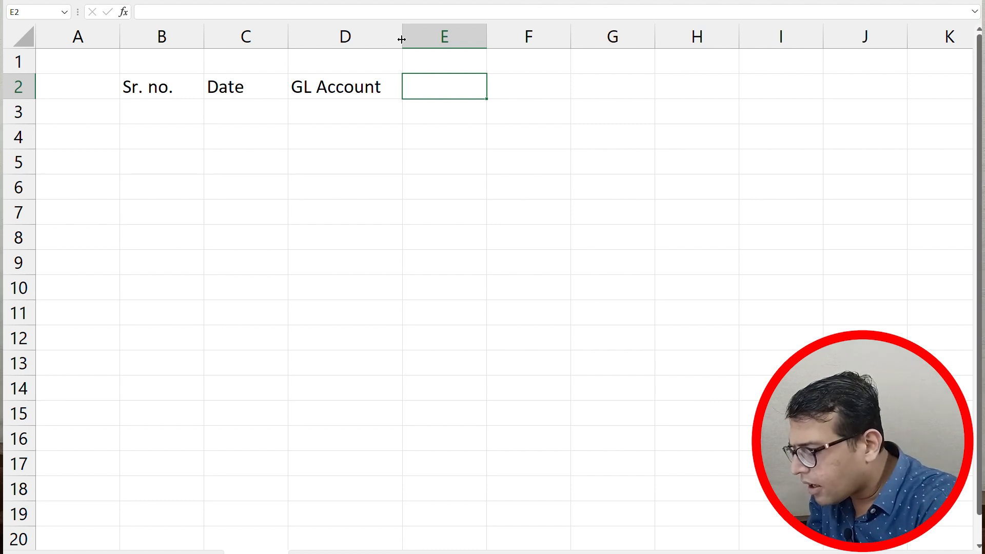
- Enter the header "GL Acct Type" in E2 and widen column E to fit it
type("GL Ac")
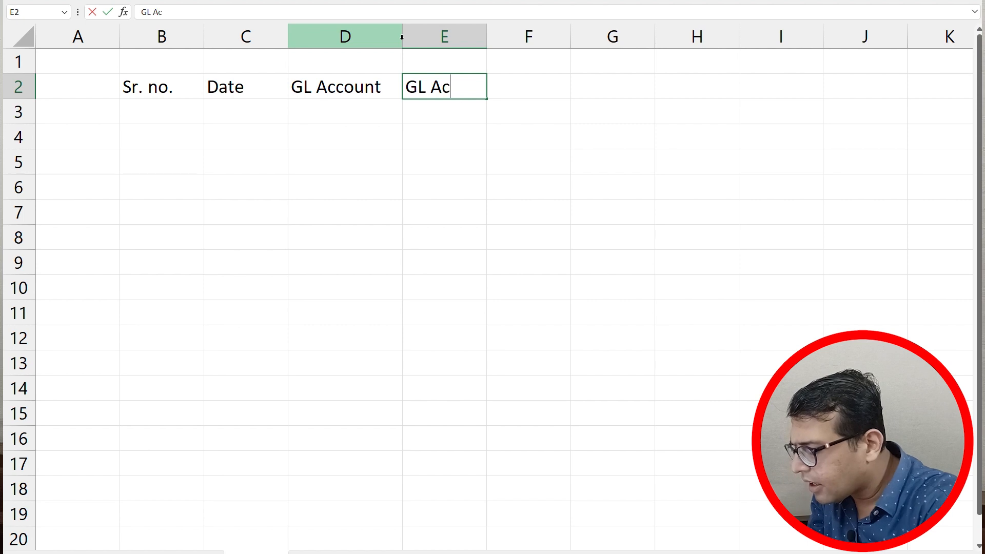
type("ct Type")
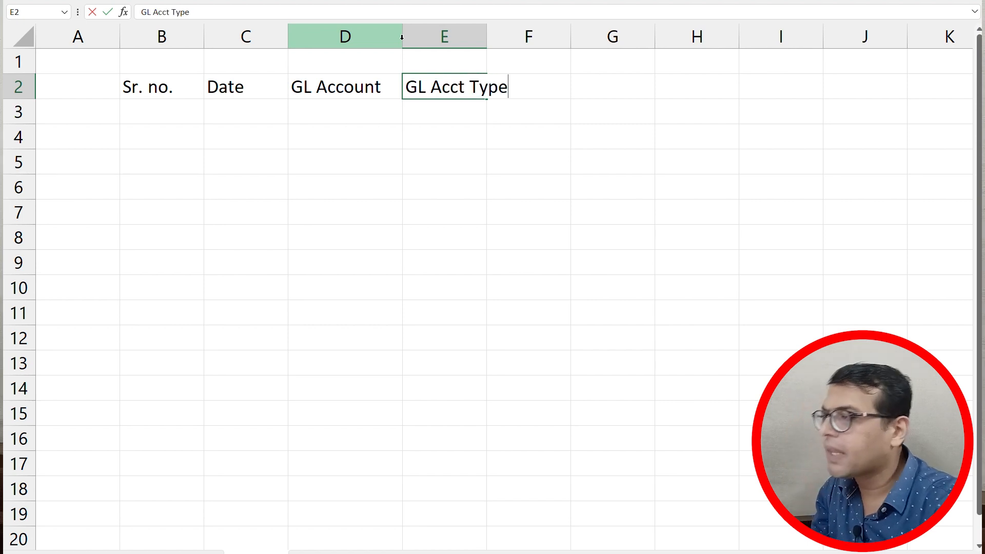
key("Return")
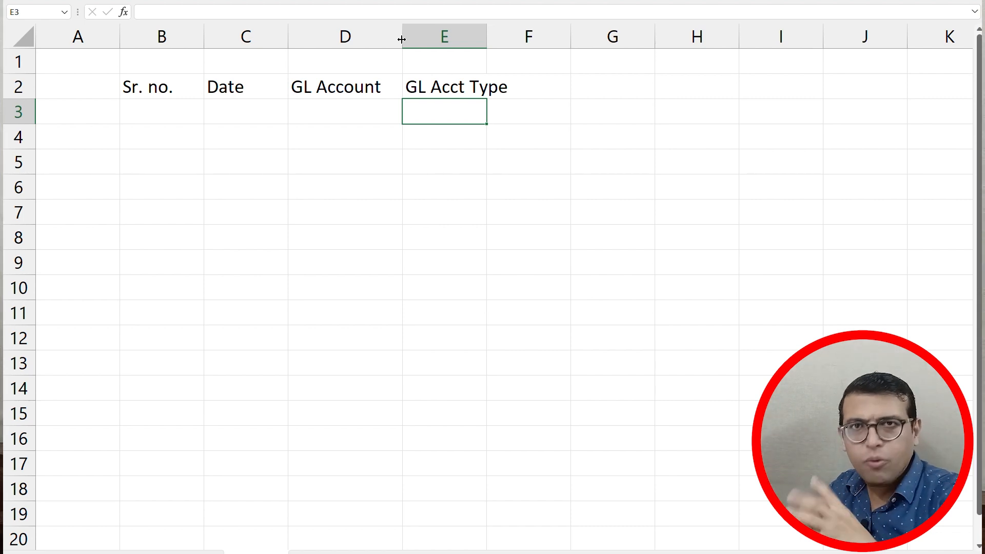
left_click(489, 33)
left_click_drag(489, 33, 541, 32)
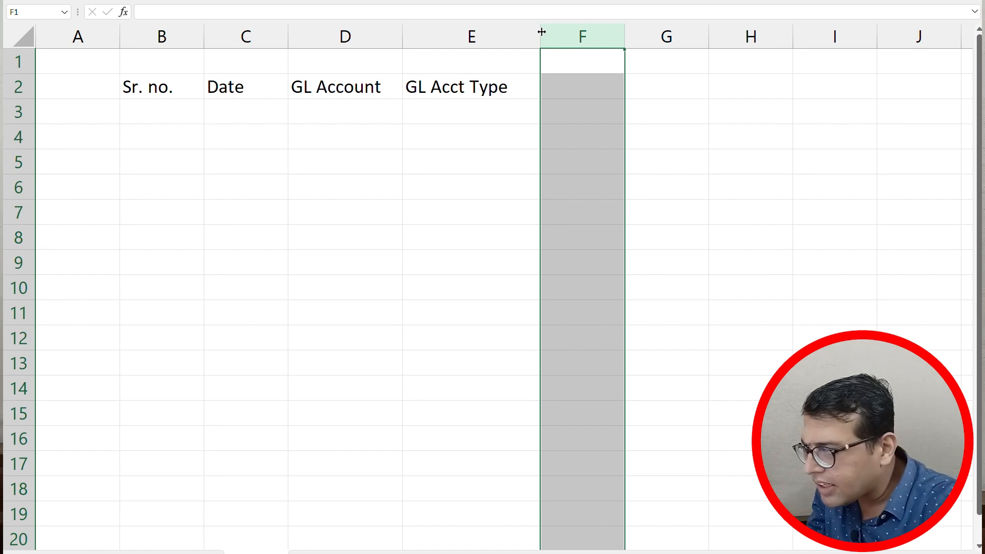
- Enter the header "Accounts Group" in F2 and widen column F to fit it
key("Down")
type("Acc")
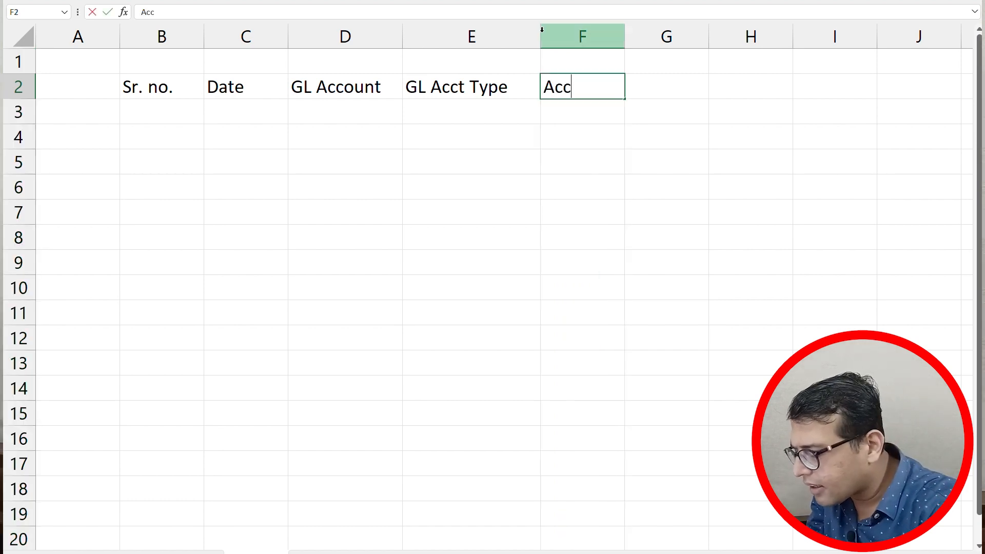
type("ounts Group")
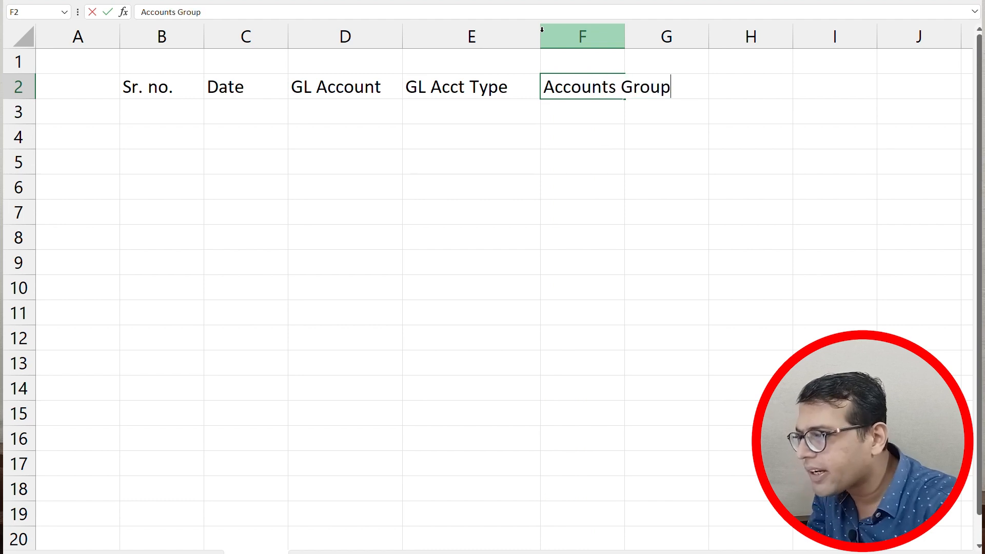
key("Return")
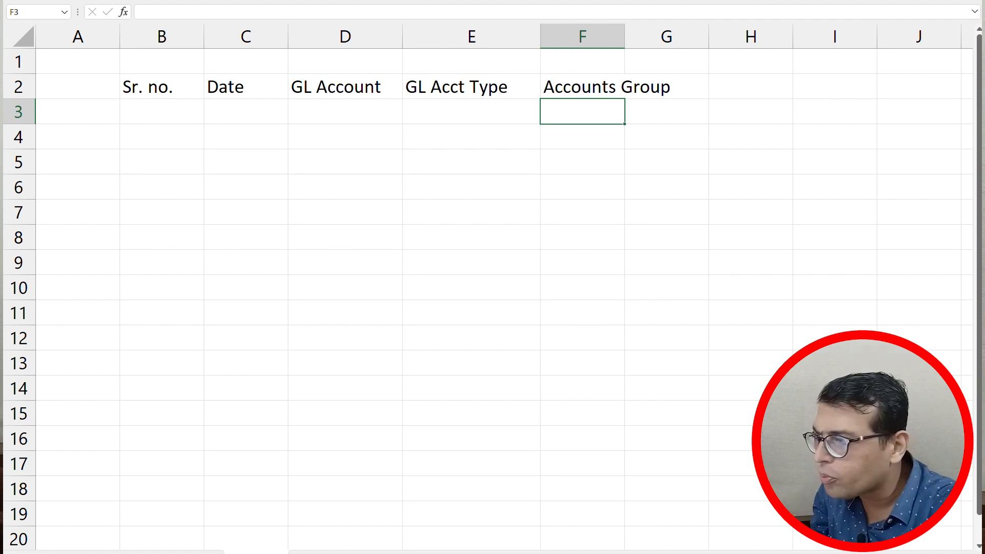
left_click_drag(624, 26, 673, 26)
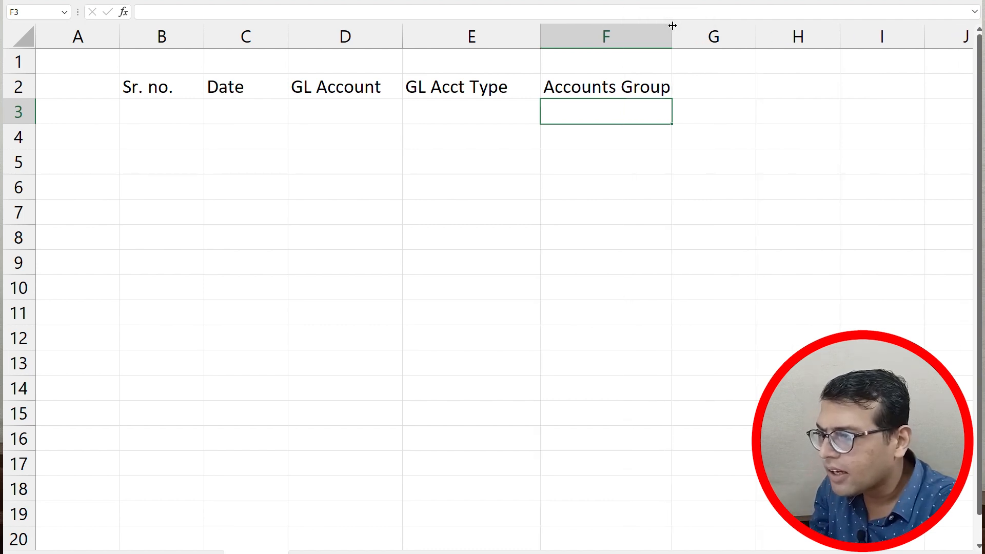
- Enter the header "Voucher Type" in G2
key("Right")
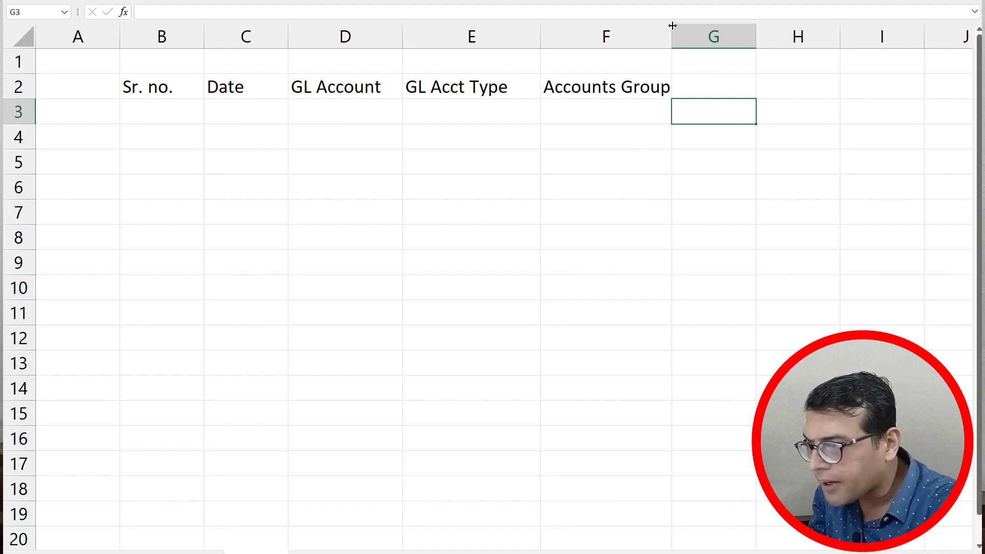
key("Up")
type("Voucher Type")
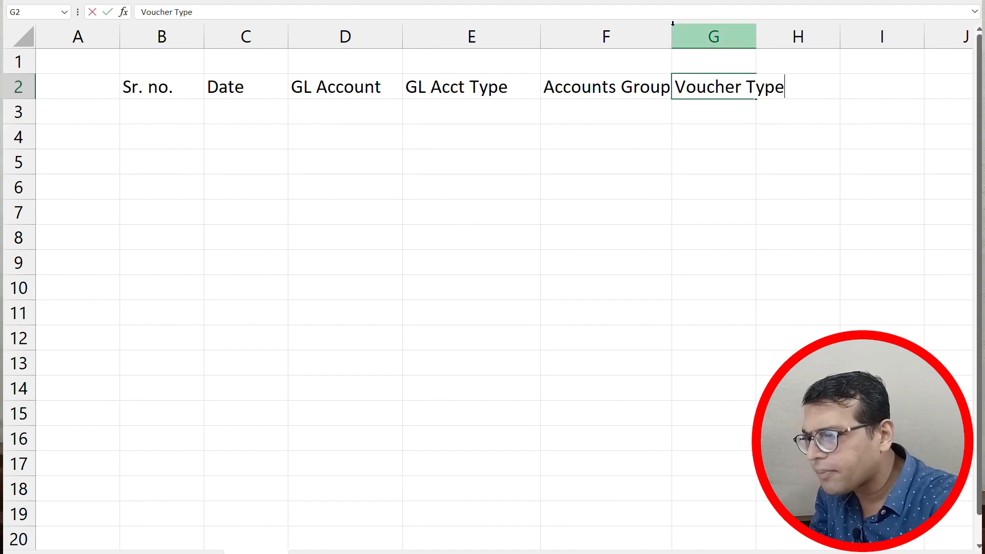
key("Return")
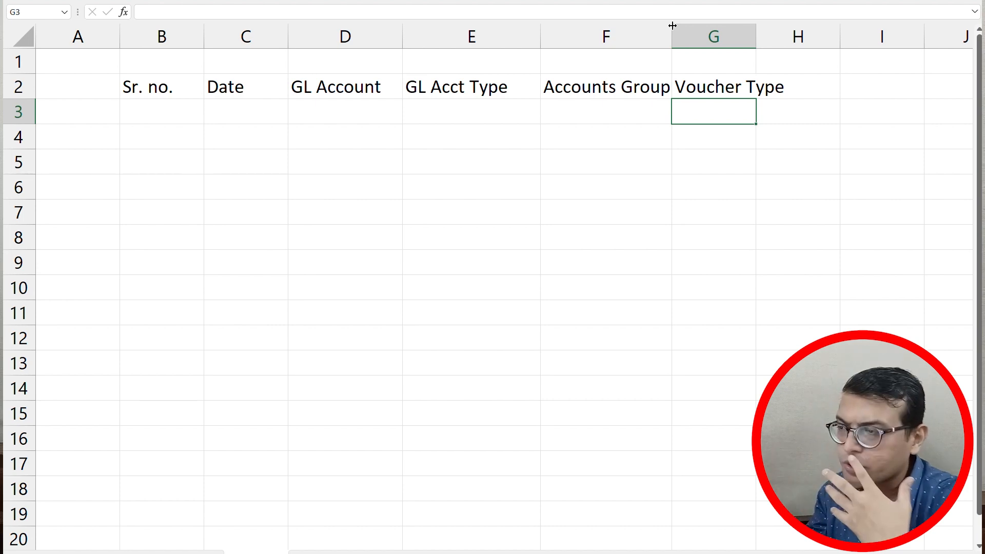
- Enter the header "Debit/Credit" in H2, beside the voucher type header
key("Up")
key("Right")
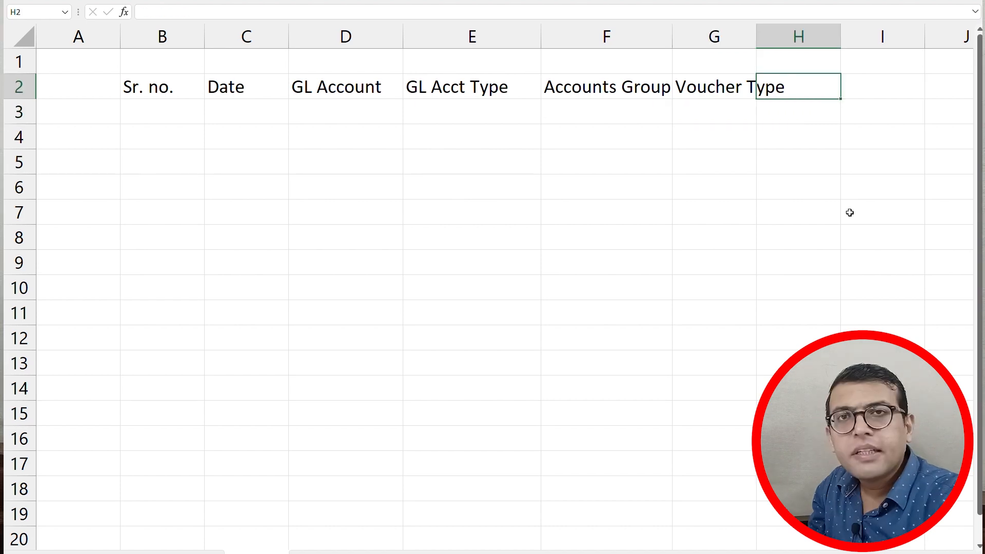
type("Debit")
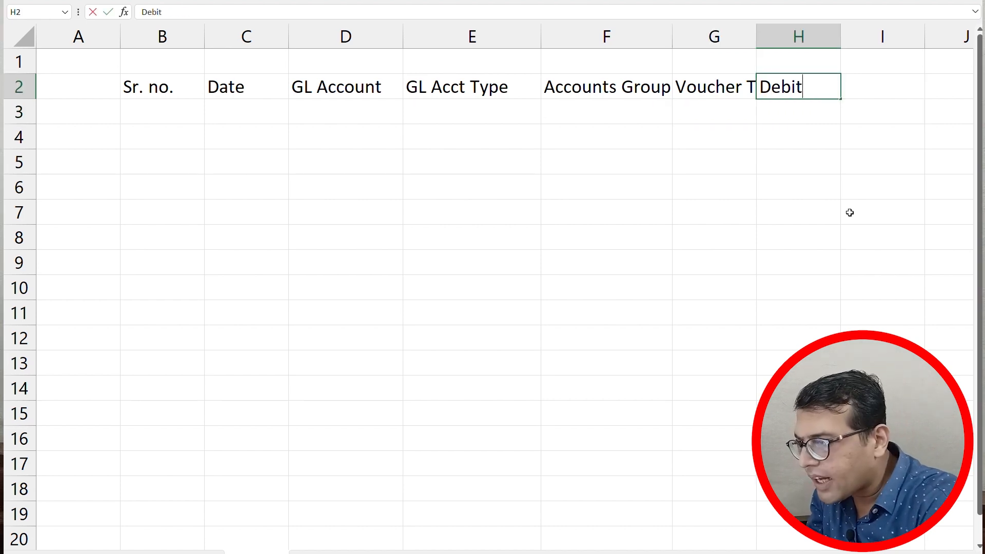
type("/Cr")
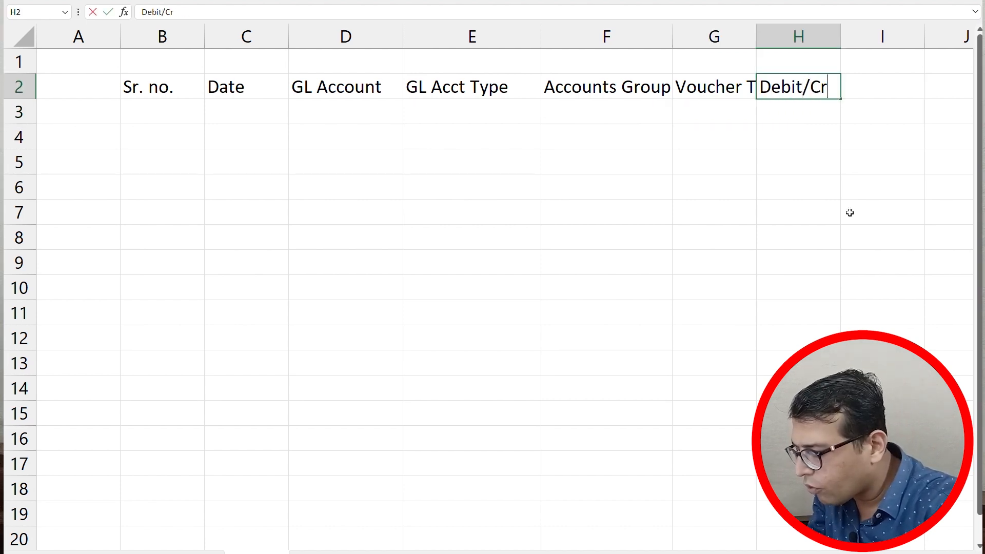
type("edit")
key("Tab")
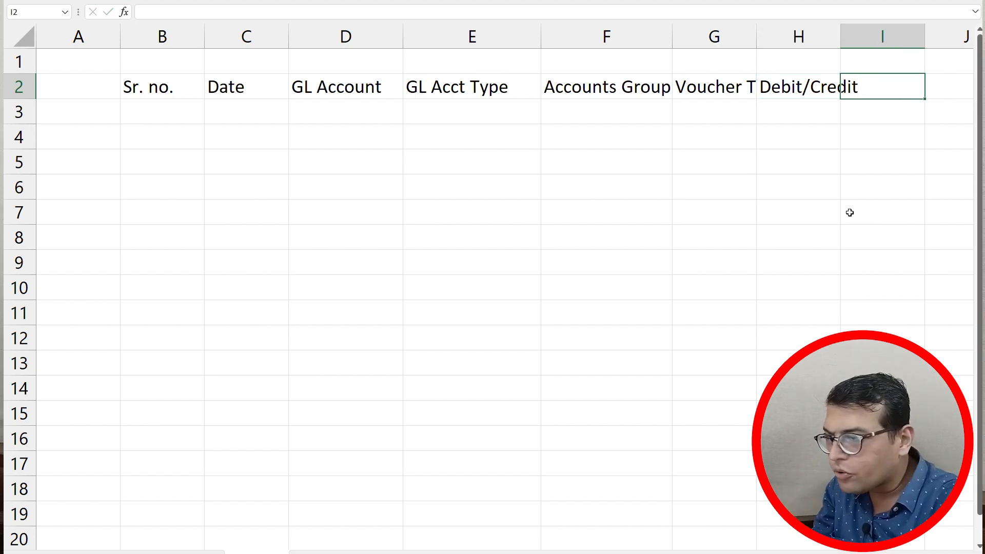
- Enter the amount column headers "Dr" in I2 and "Cr" in J2
scroll(850, 213, "right", 2)
type("Dr")
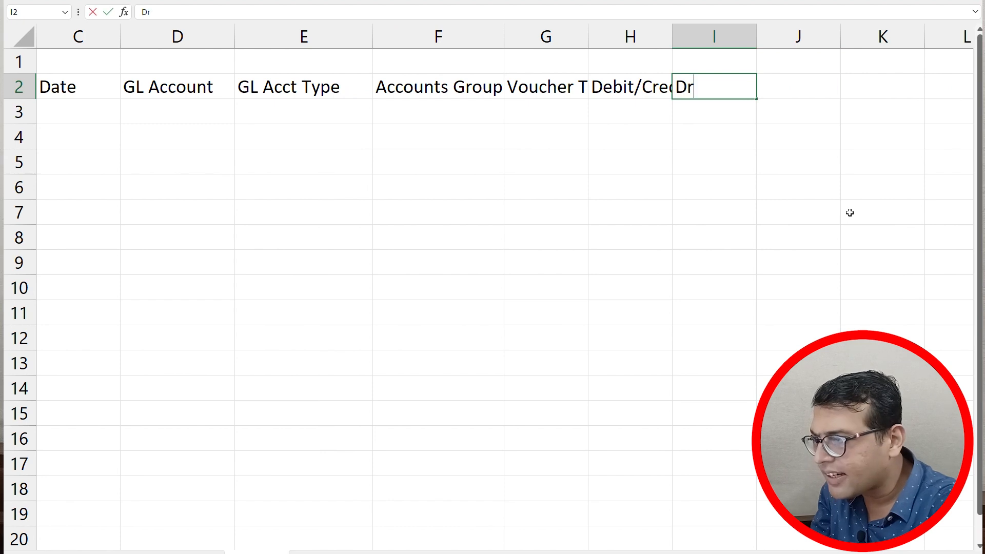
key("Tab")
type("Cr")
key("Tab")
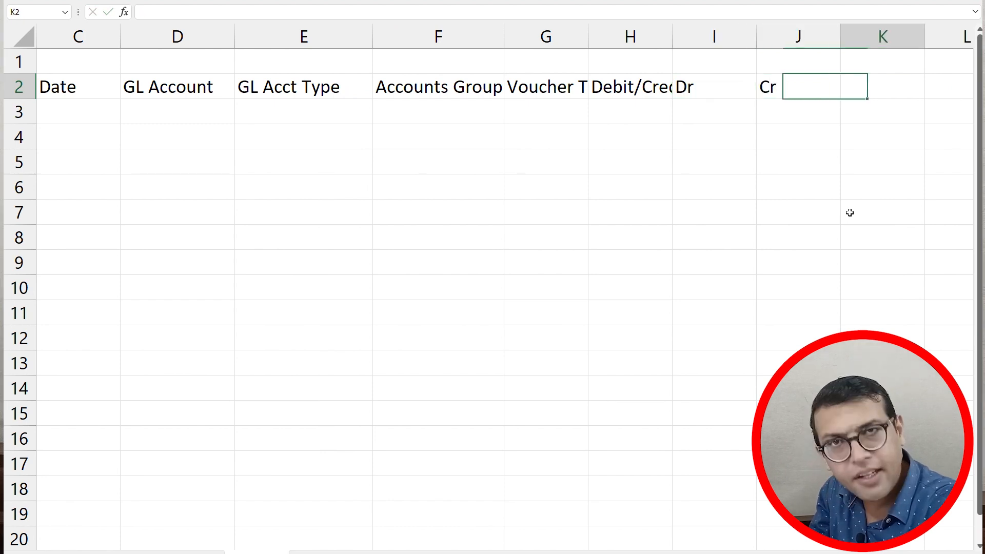
- Enter the header "Narration" in K2 as the last column of the table
type("Naration")
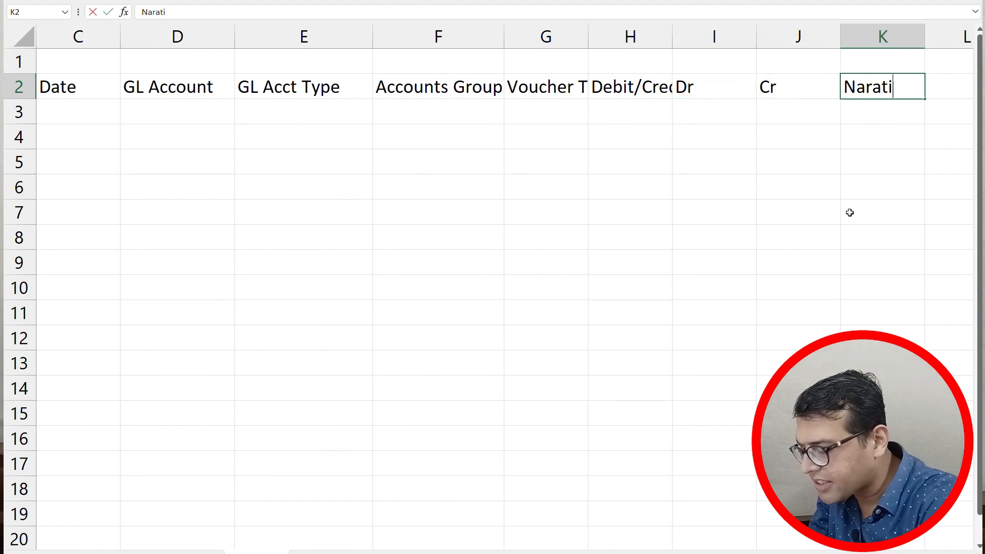
key("BackSpace")
key("BackSpace")
key("BackSpace")
key("BackSpace")
key("BackSpace")
type("ration")
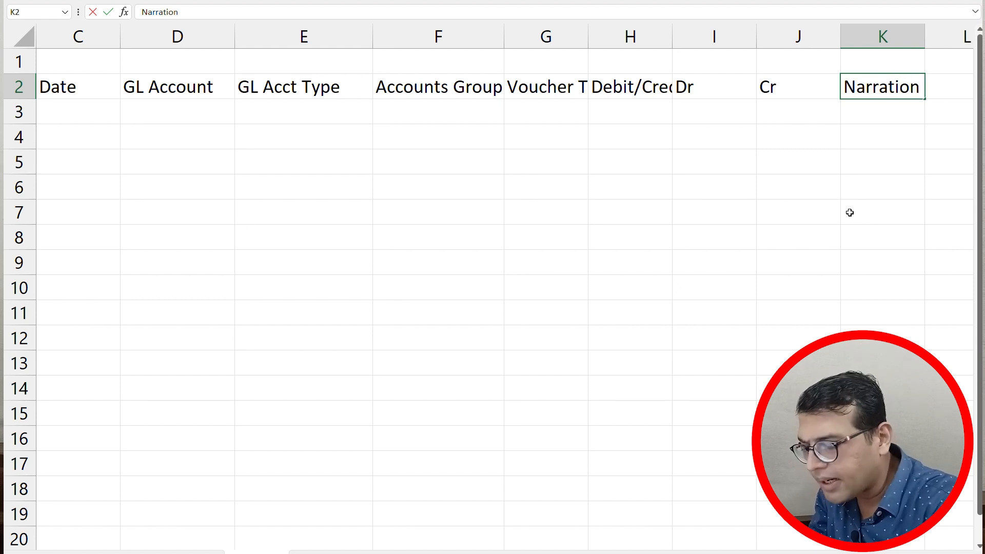
key("Return")
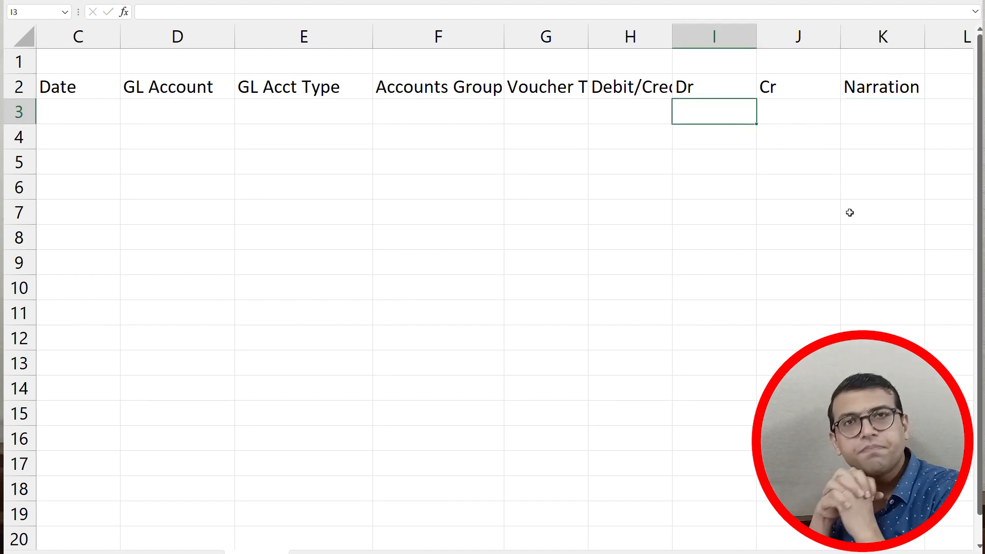
- Go back and forth along row 3 to review the ledger table's column headers, from Sr. no. through Narration
key("Left")
key("Left")
key("Left")
key("Left")
key("Left")
key("Left")
key("Left")
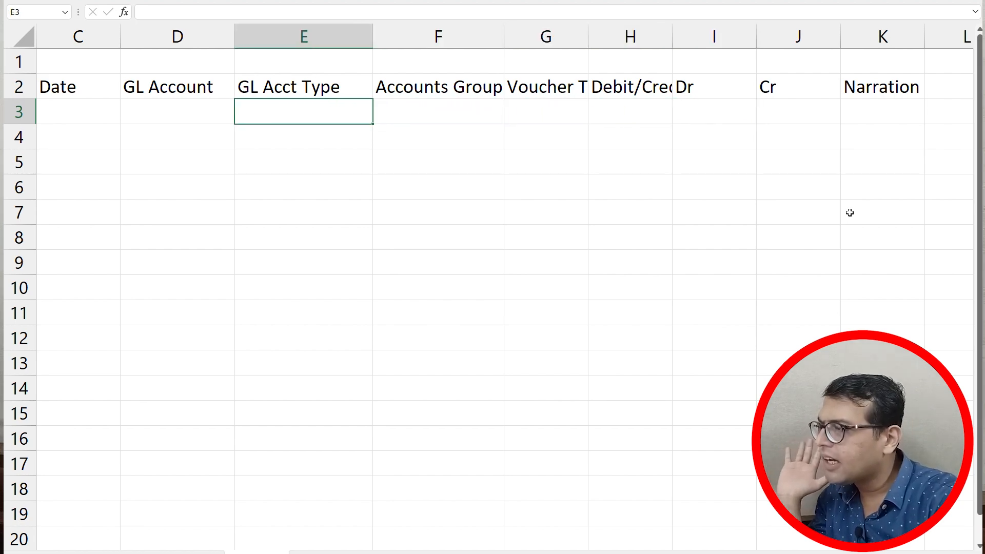
key("Left")
key("Right")
key("Right")
key("Right")
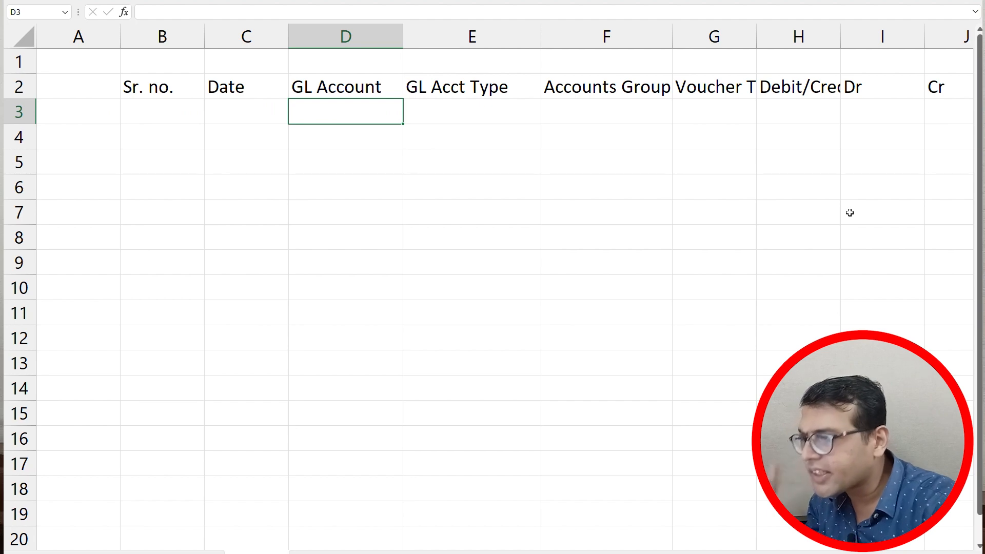
key("Right")
key("Right")
key("Right")
key("Right")
key("Right")
key("Right")
key("Right")
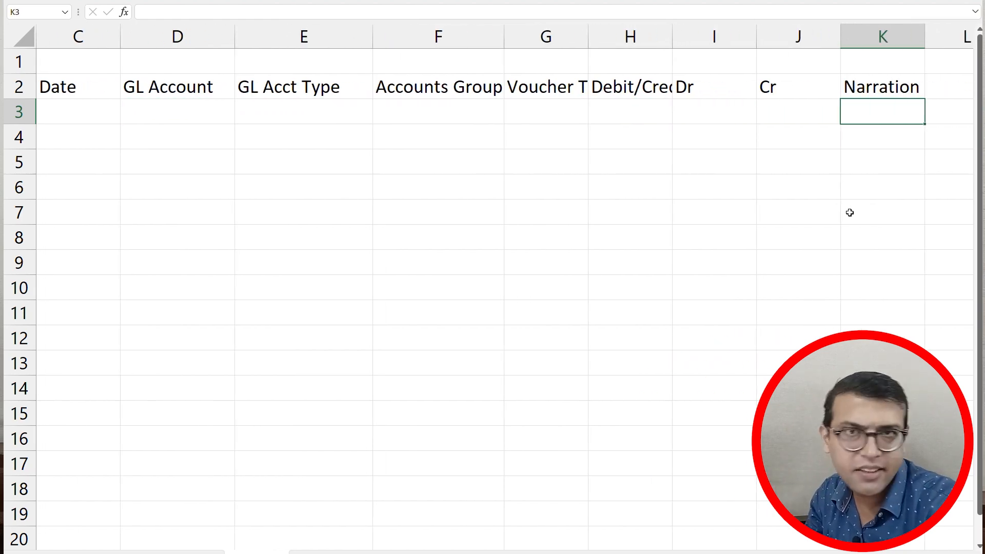
key("Left")
key("Left")
key("Left")
key("Left")
key("Left")
key("Left")
key("Left")
key("Left")
key("Left")
key("Left")
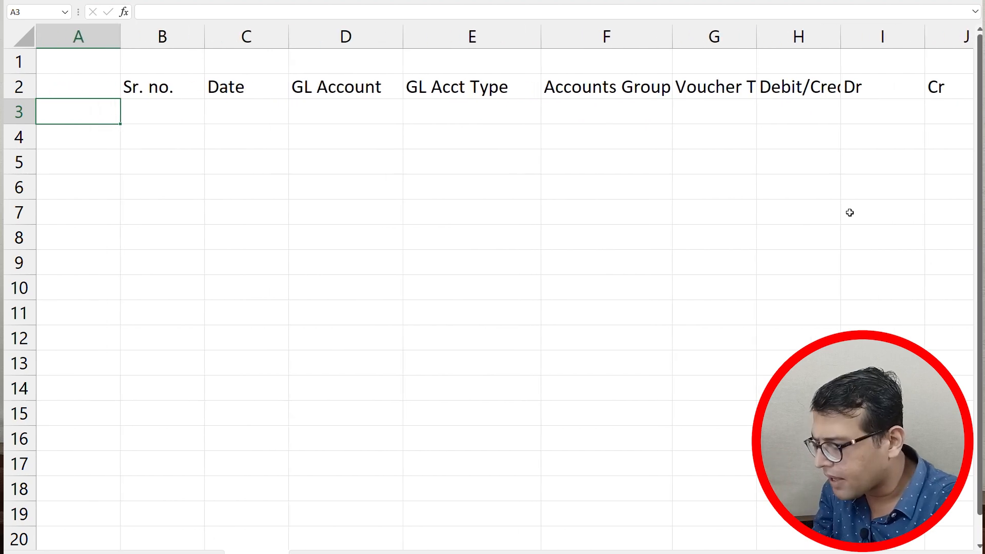
key("Right")
key("ctrl+space")
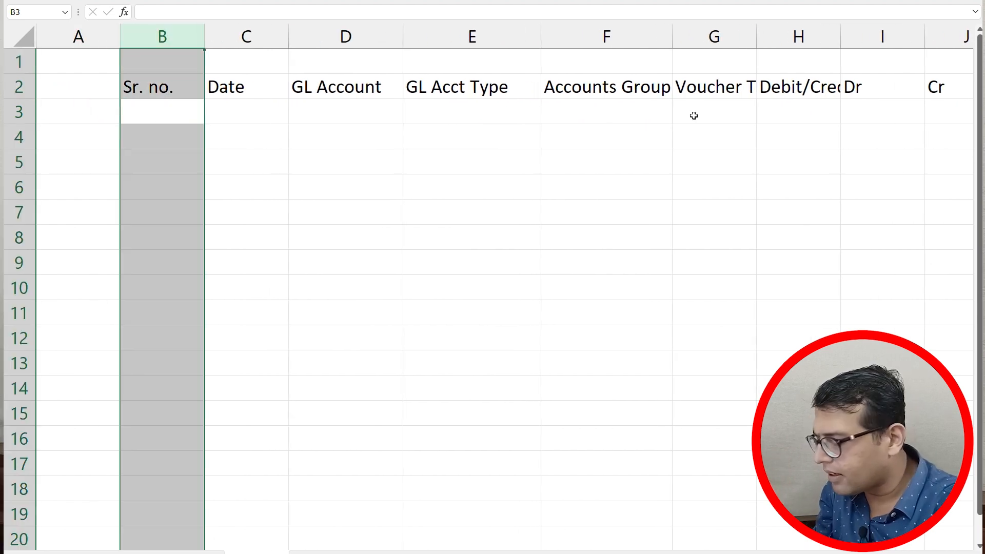
key("shift+Right")
key("shift+Right")
key("shift+Right")
key("shift+Right")
key("shift+Right")
key("shift+Right")
key("shift+Right")
key("shift+Right")
key("Left")
key("Right")
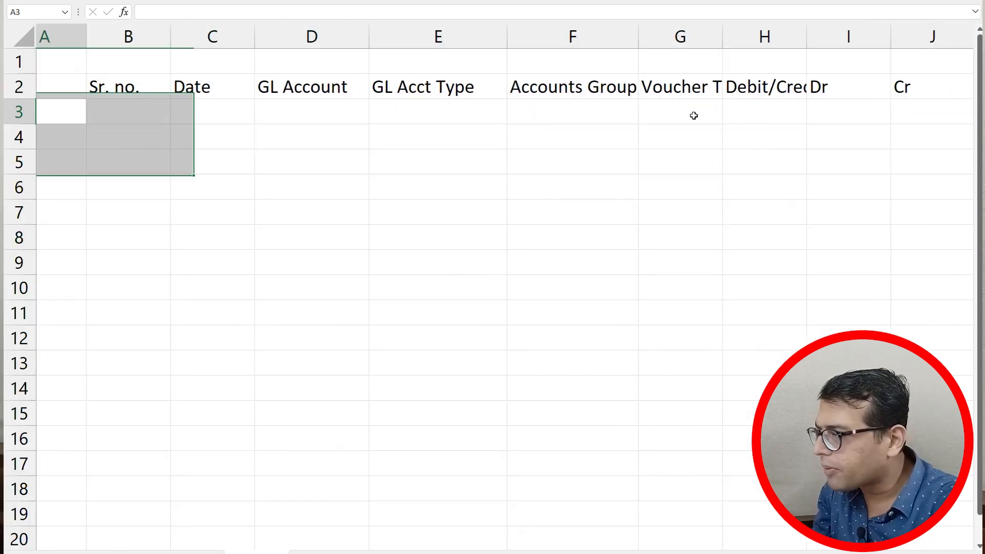
key("Down")
key("Up")
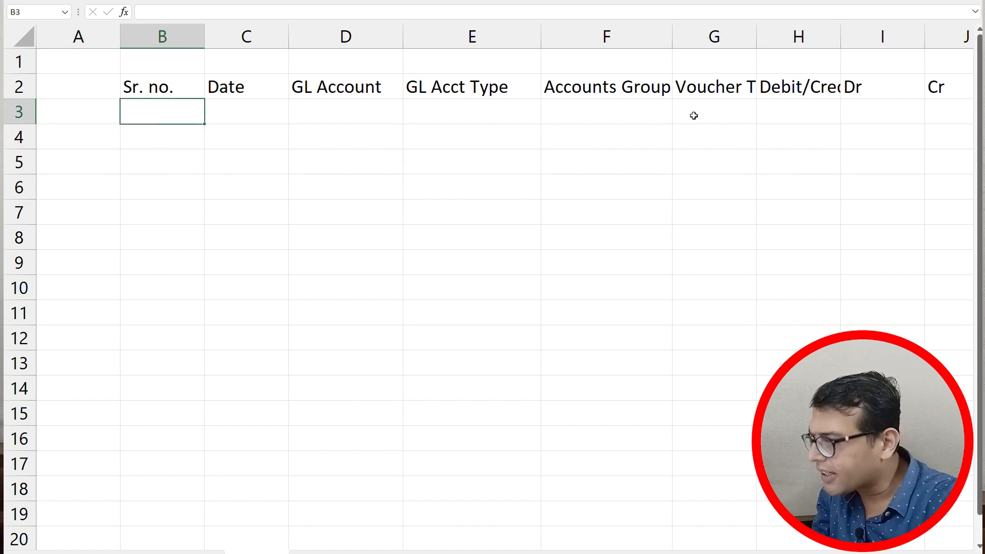
- Convert the range B2:K17 into a table that uses row 2 as headers, and apply the orange banded table style
key("Up")
key("Up")
key("Down")
key("shift+Right")
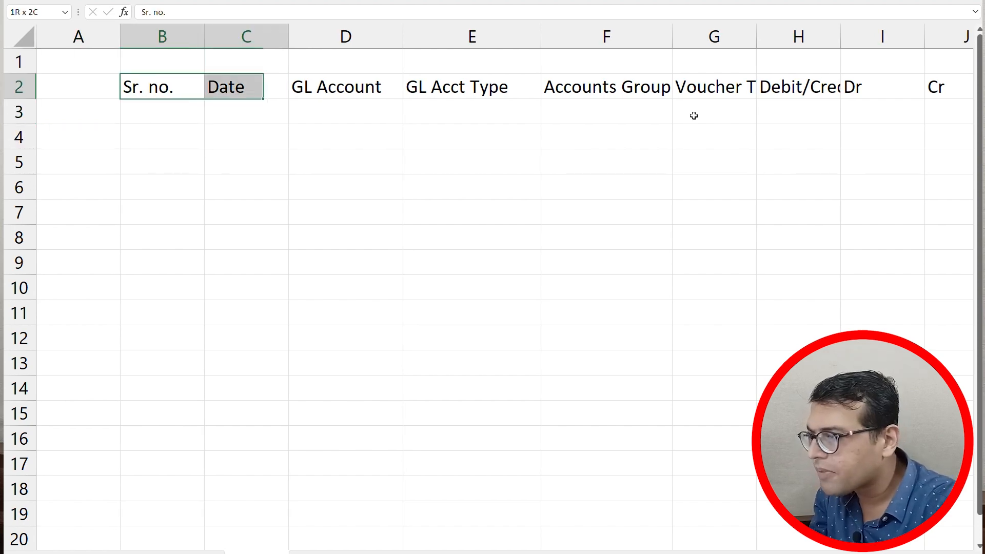
key("shift+Right")
key("shift+Right")
key("shift+Right")
key("shift+Right")
key("shift+Right")
key("shift+Right")
key("shift+Right")
key("shift+Right")
key("shift+Down")
key("shift+Down")
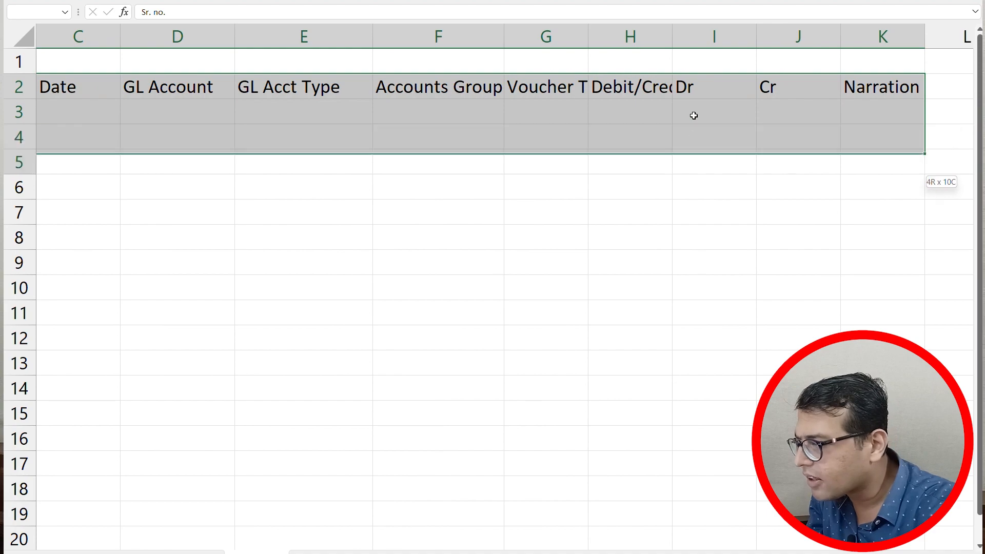
key("shift+Down")
key("shift+Down")
key("shift+Down")
key("shift+Down")
key("shift+Down")
key("shift+Down")
key("shift+Down")
key("shift+Down")
key("shift+Down")
key("shift+Down")
key("shift+Down")
key("shift+Down")
key("shift+Down")
key("alt")
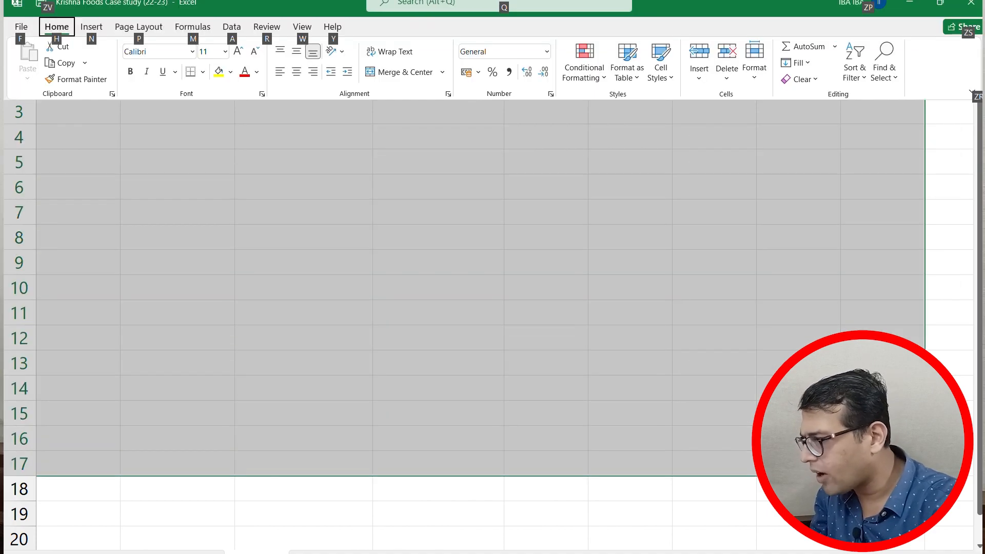
left_click(92, 28)
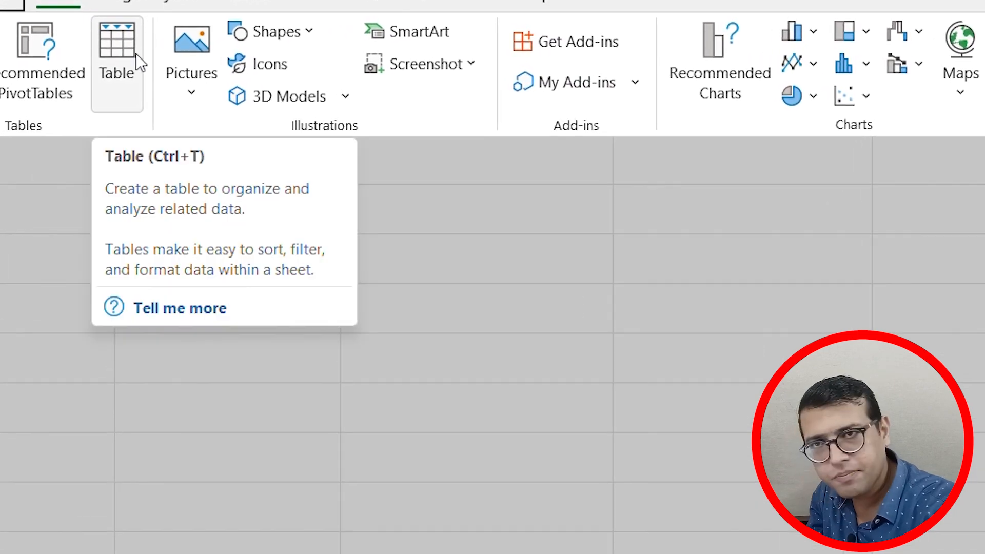
left_click(139, 62)
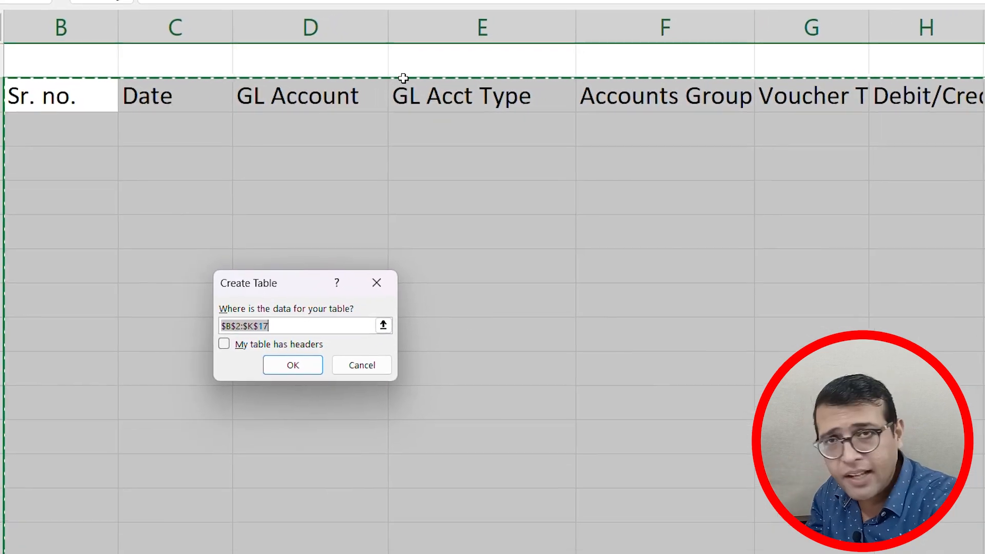
left_click(224, 345)
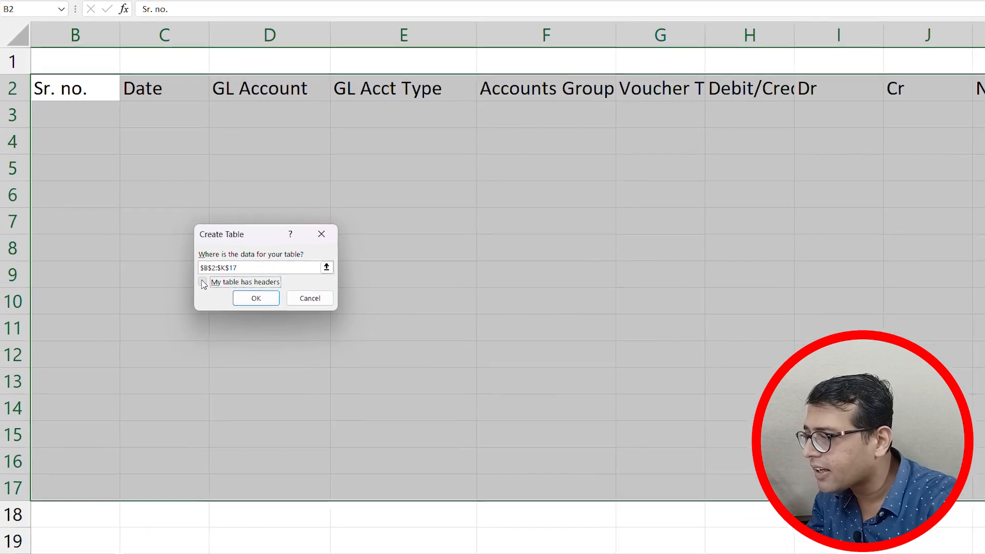
left_click(256, 299)
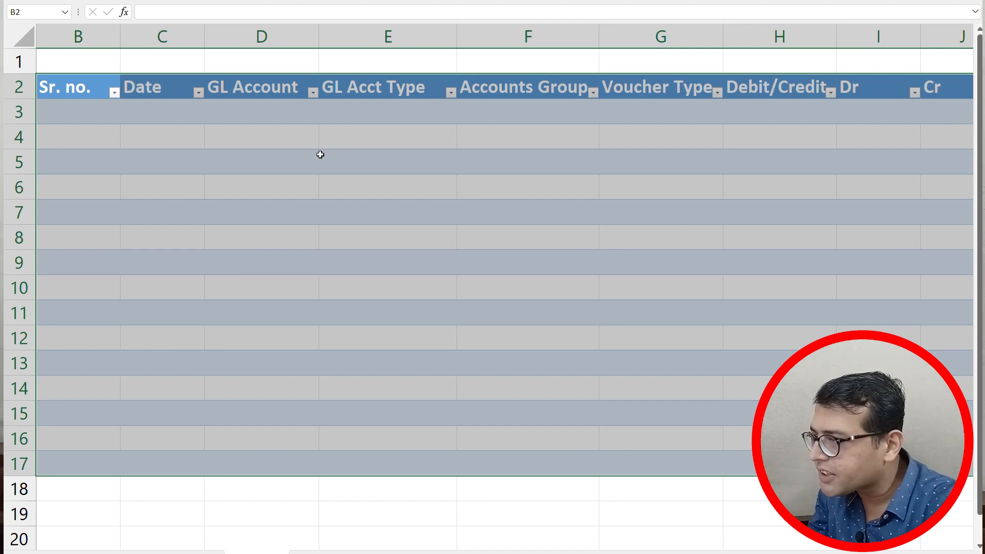
key("alt")
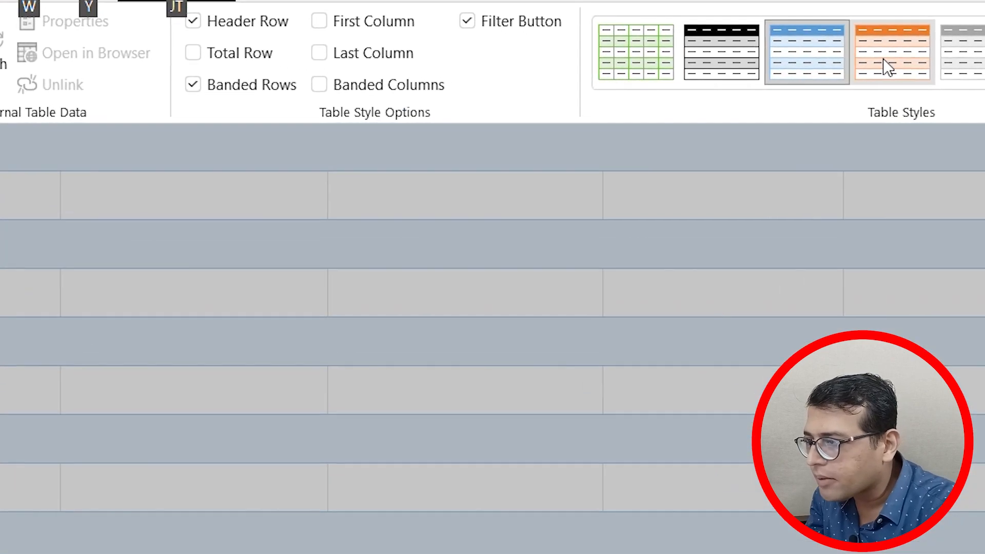
left_click(814, 67)
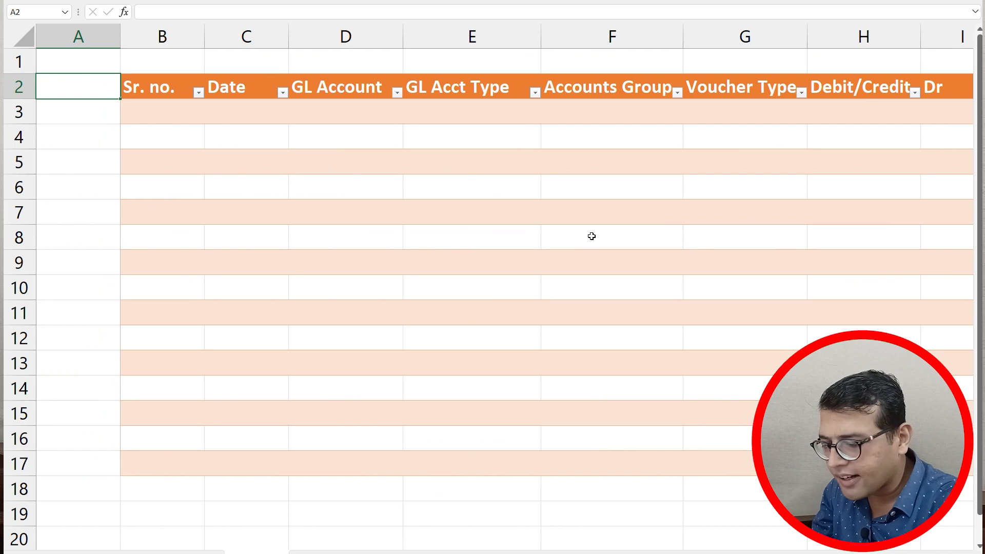
- Go across row 2 and back to review the formatted table's headers, from Sr. no. to the last column
key("Right")
key("Right")
key("Right")
key("Right")
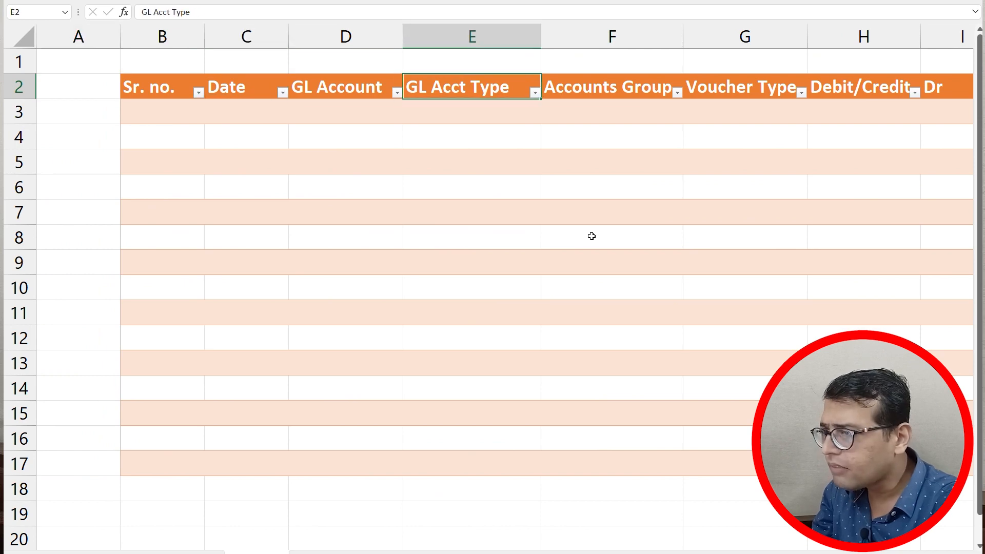
key("Right")
key("Right")
key("Right")
key("Right")
key("Right")
key("Right")
key("Right")
key("Left")
key("Left")
key("Left")
key("Left")
key("Left")
key("Left")
key("Left")
key("Left")
key("Left")
key("Left")
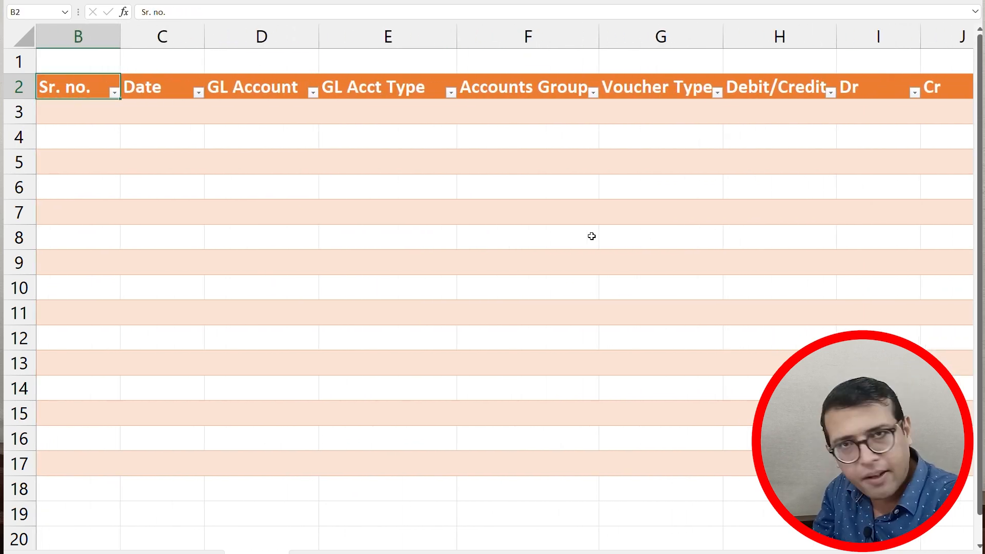
key("Left")
key("Right")
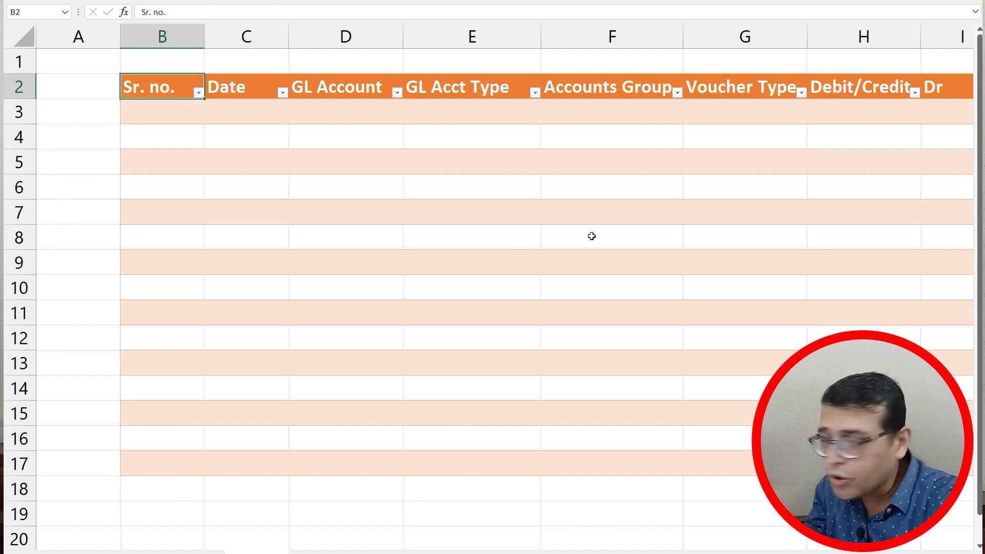
- Slightly widen columns D and E, which hold GL Account and GL Acct Type
left_click_drag(404, 36, 415, 36)
left_click_drag(553, 37, 562, 39)
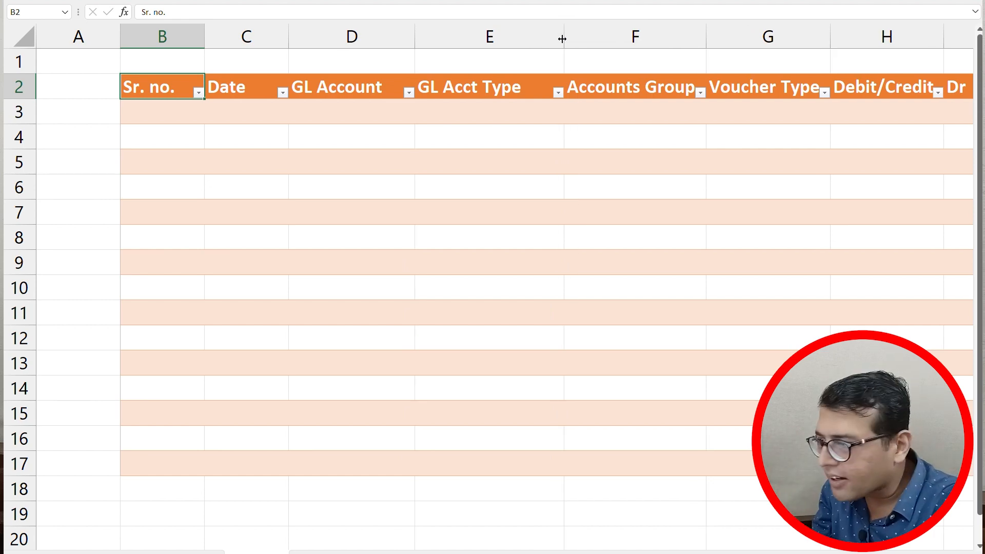
- Restrict the GL Acct Type cells E3:E17 to values from a list using data validation
left_click(487, 118)
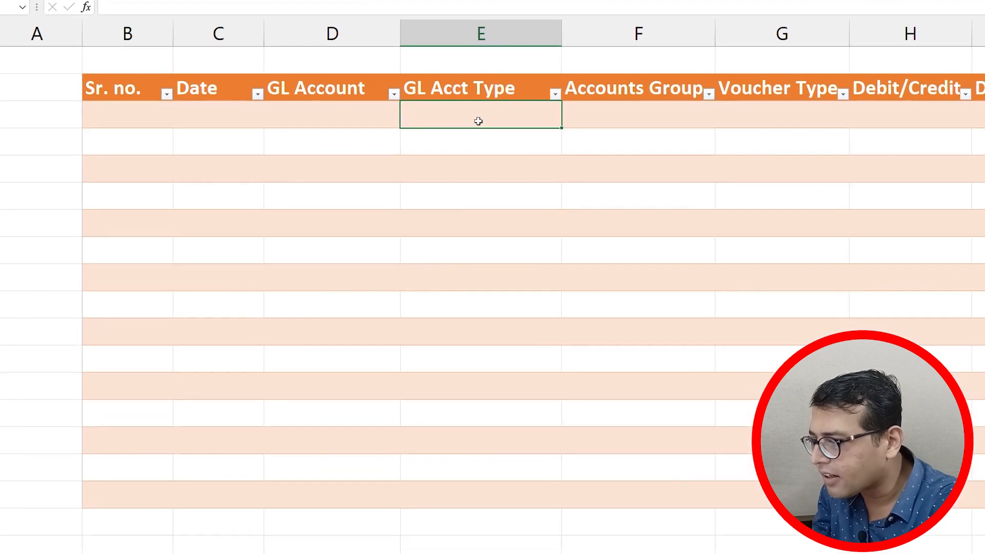
key("ctrl+shift+Down")
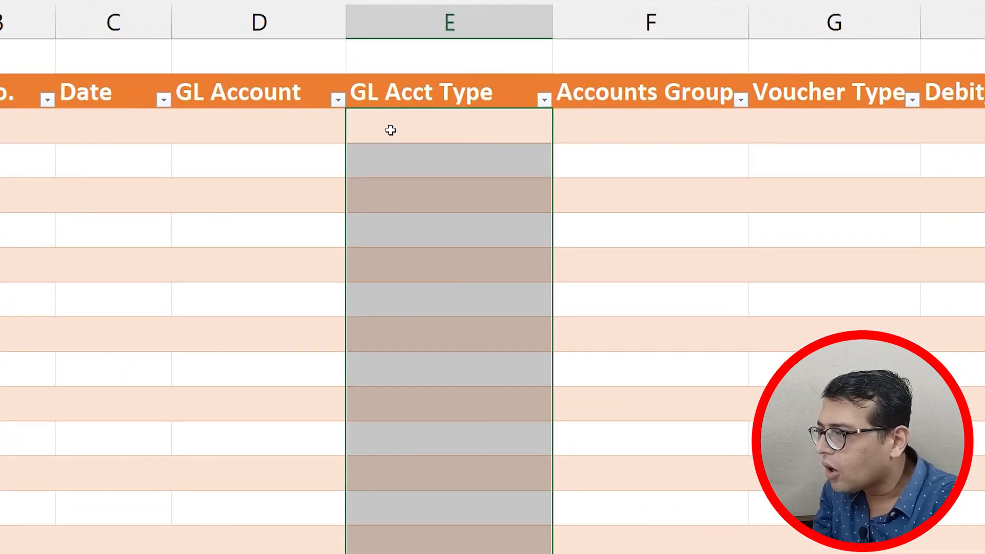
key("alt")
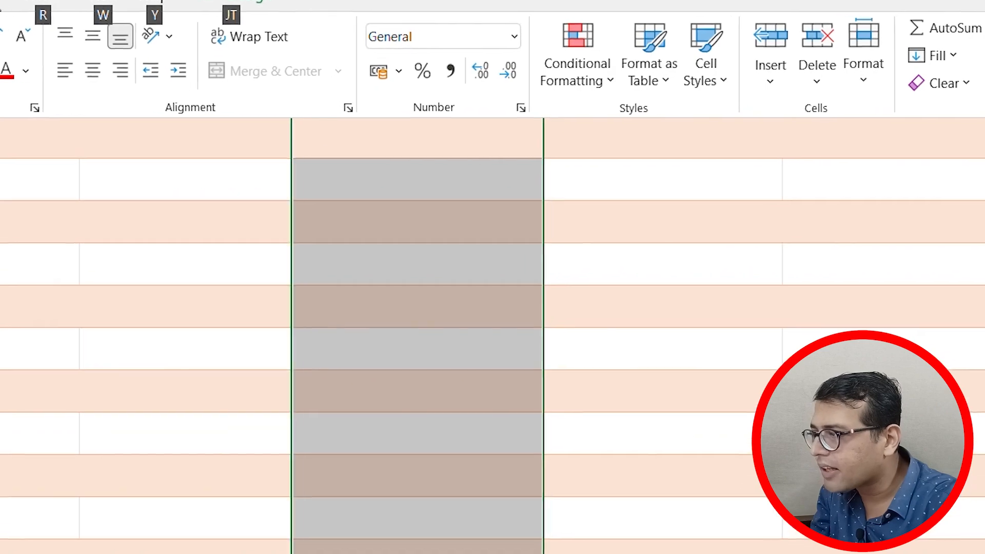
key("a")
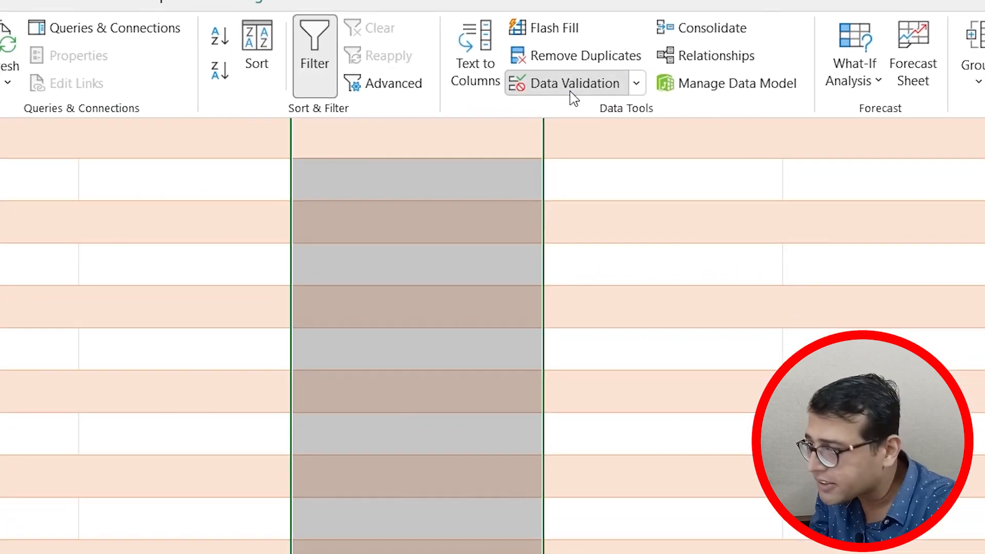
left_click(564, 84)
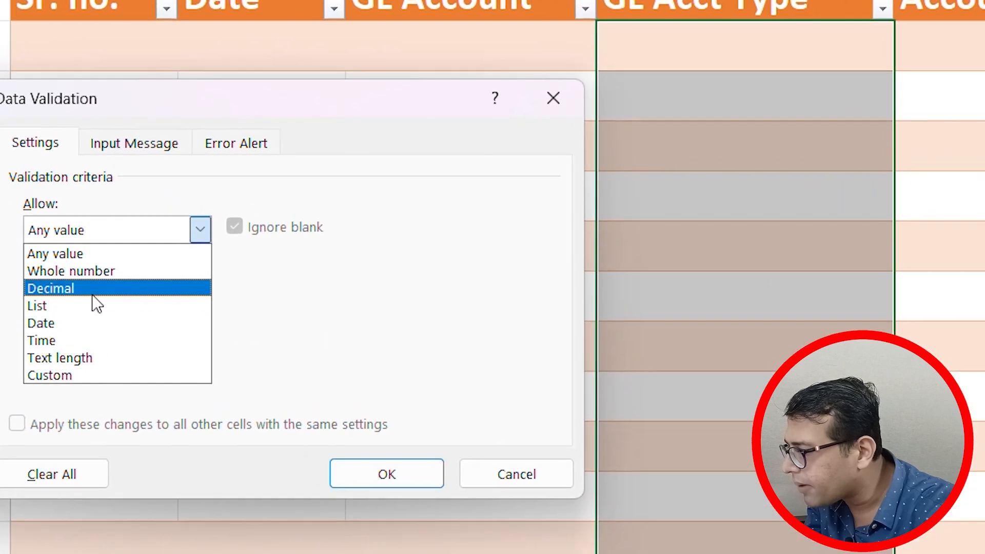
left_click(94, 304)
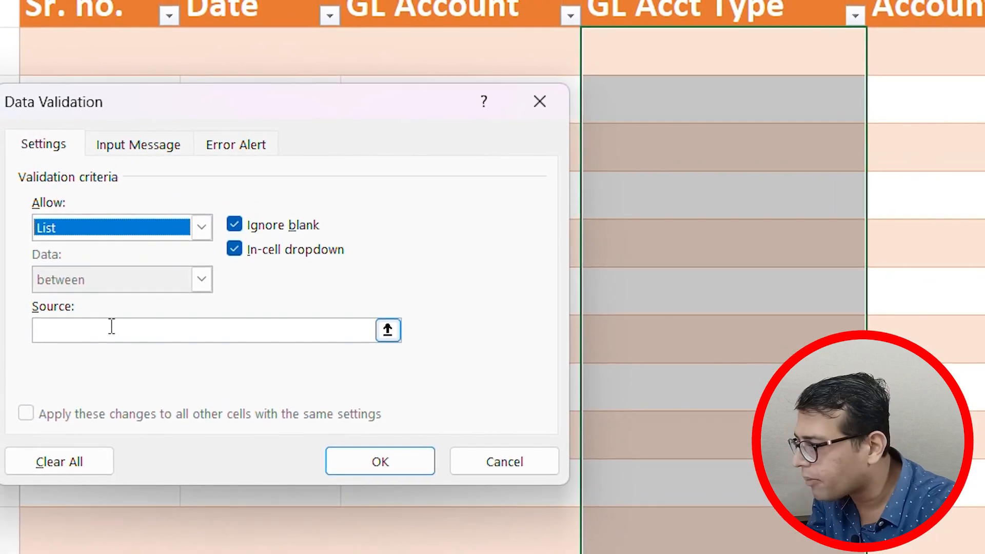
- Enter "Income, Expenses, Assets, Liabities" as the validation list's source and apply the rule
left_click(111, 334)
type("Income")
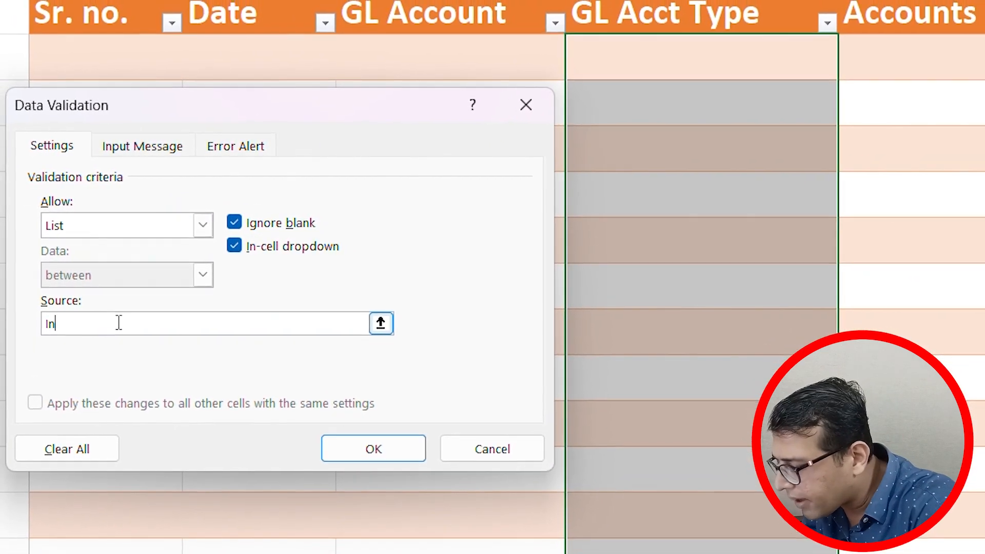
type(", E")
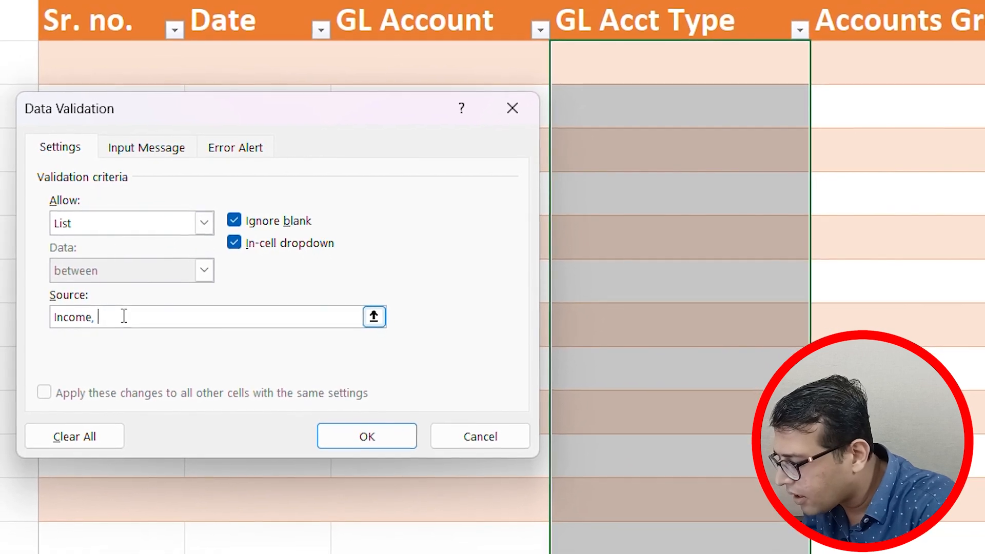
type("xpenses")
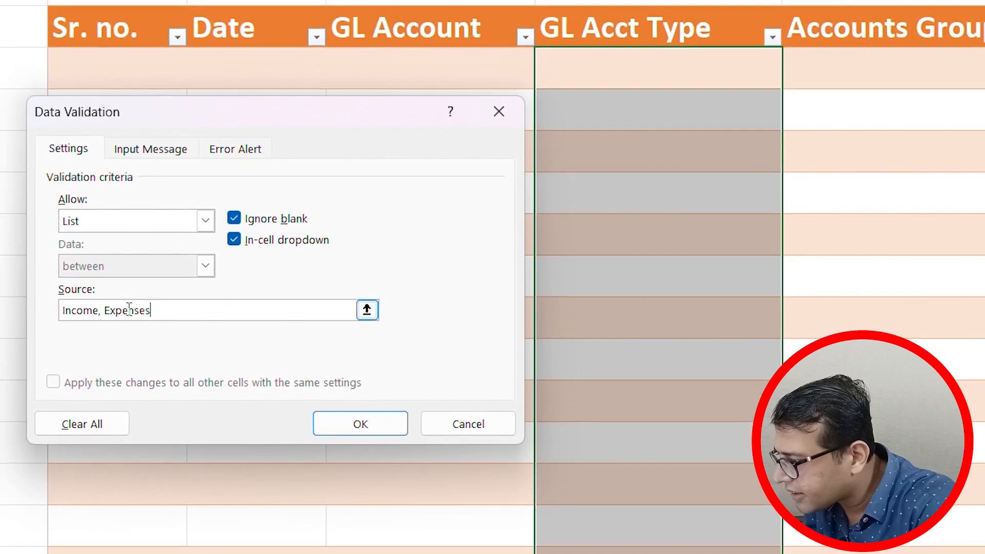
type(", ")
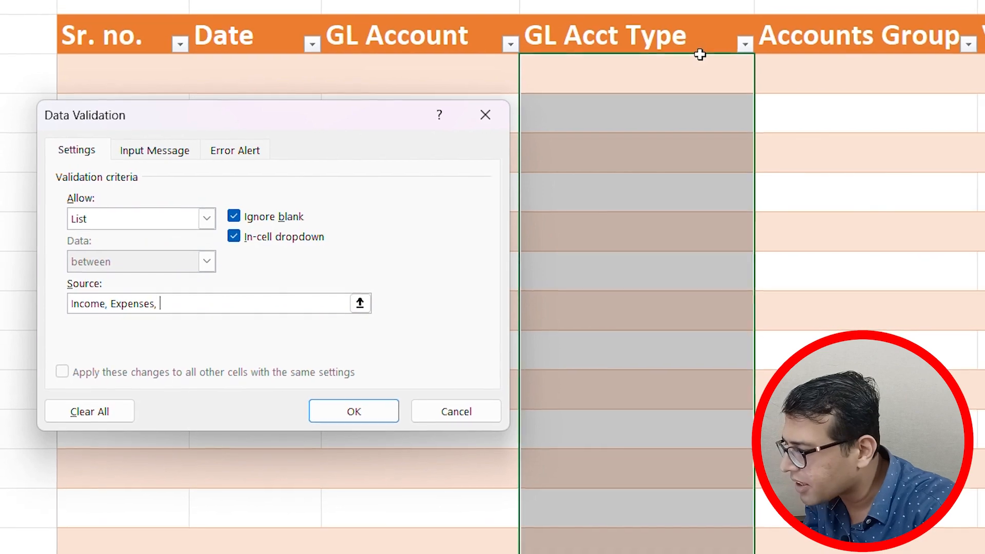
type("Assest")
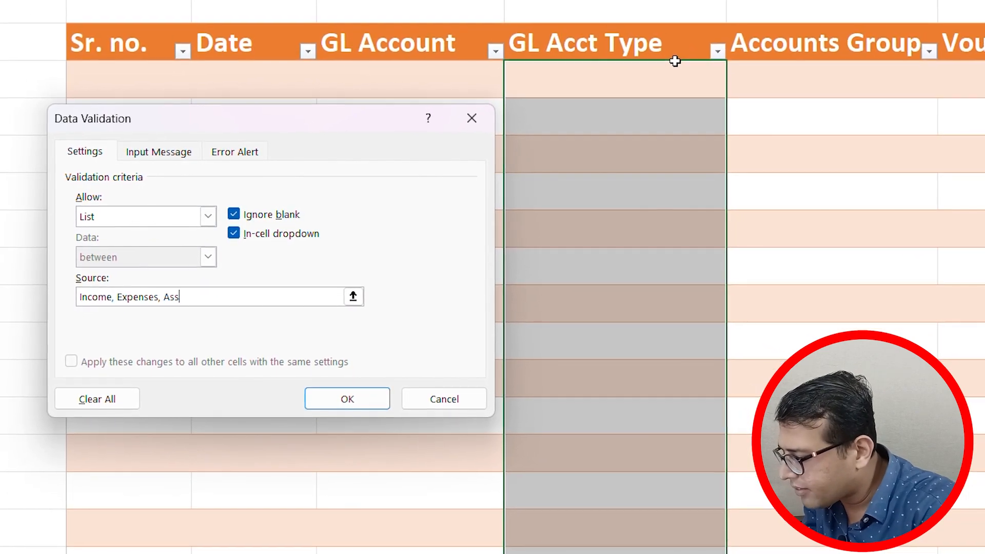
key("BackSpace")
key("BackSpace")
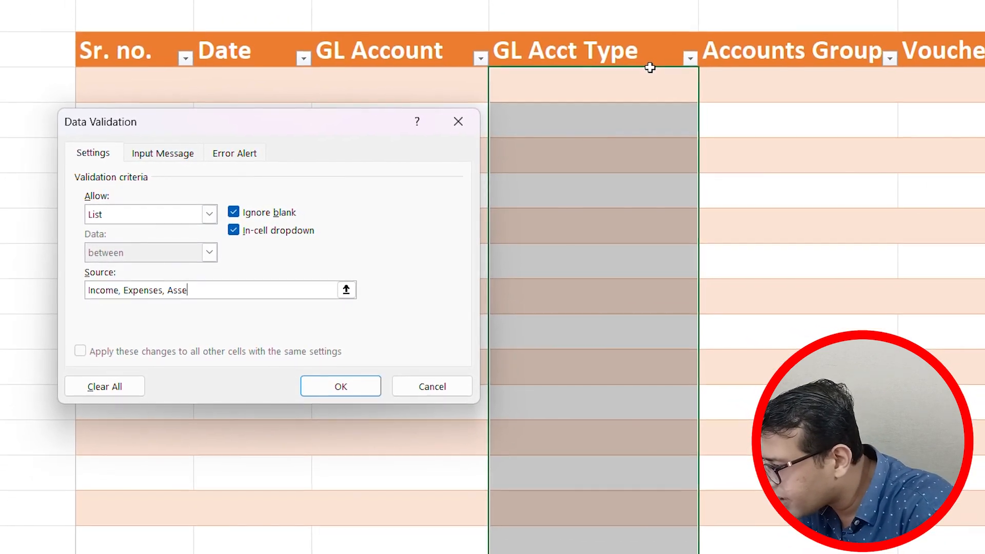
type("ts, ")
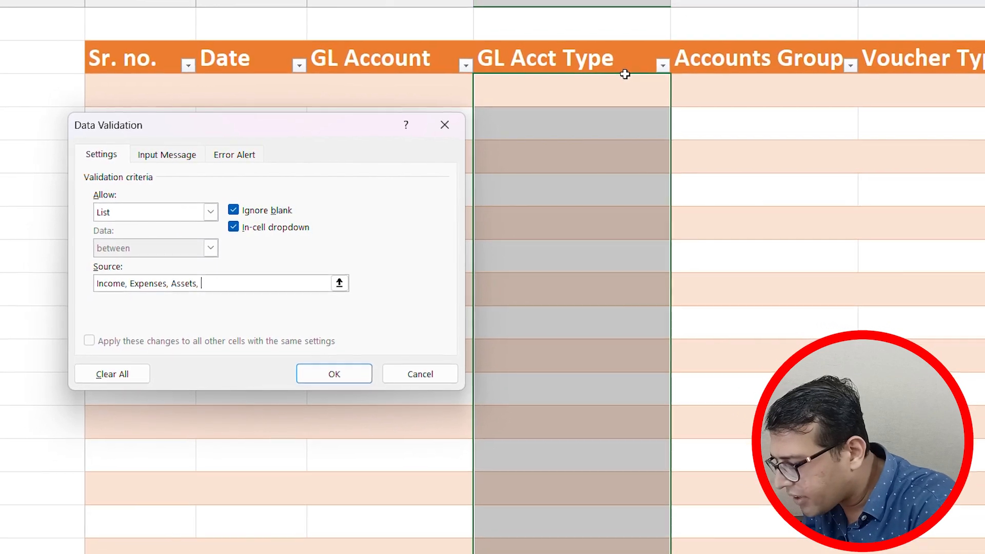
type("Liabities")
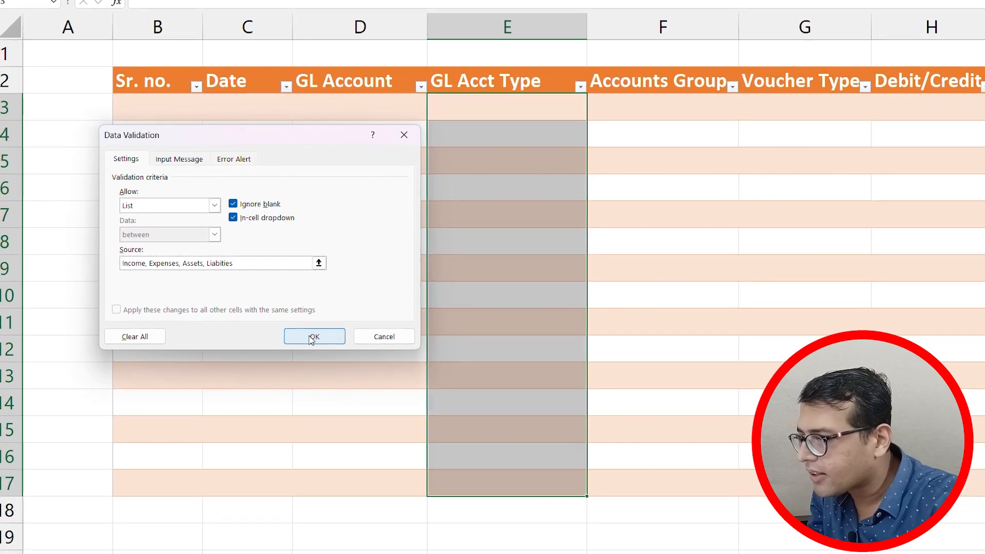
left_click(312, 337)
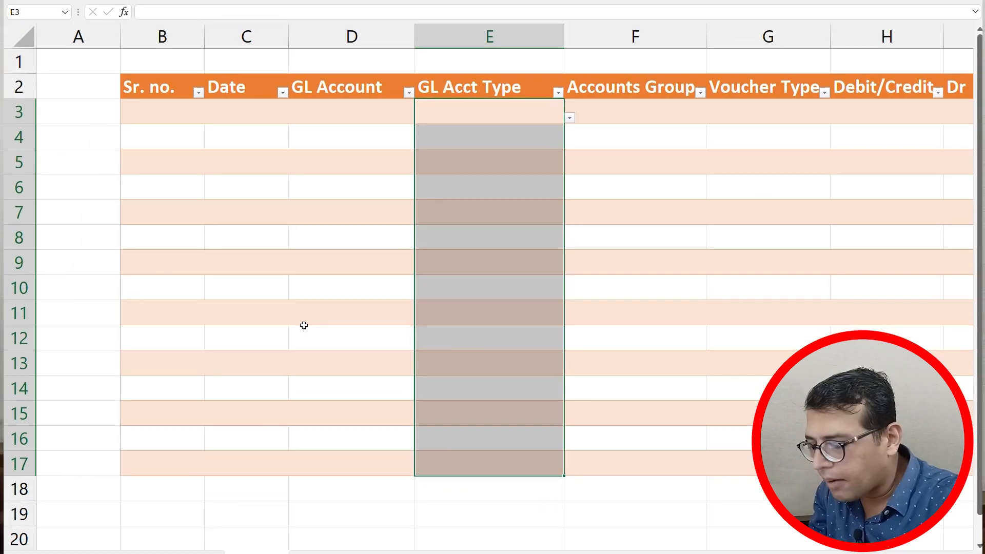
- Test the GL Acct Type drop-down by choosing Liabities in E3, Income in E4 and Expenses in E5
key("Down")
key("Down")
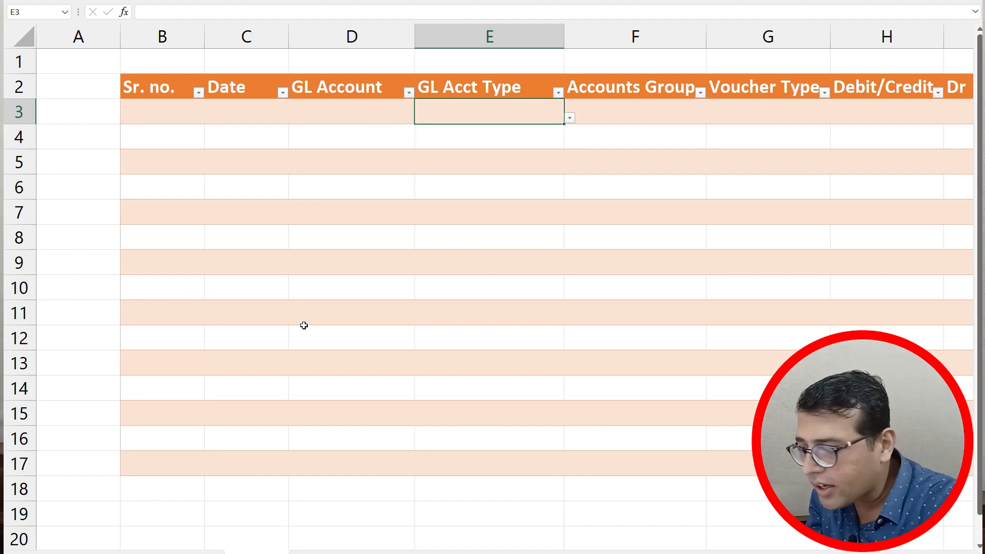
key("alt+Down")
key("Down")
key("Down")
key("Down")
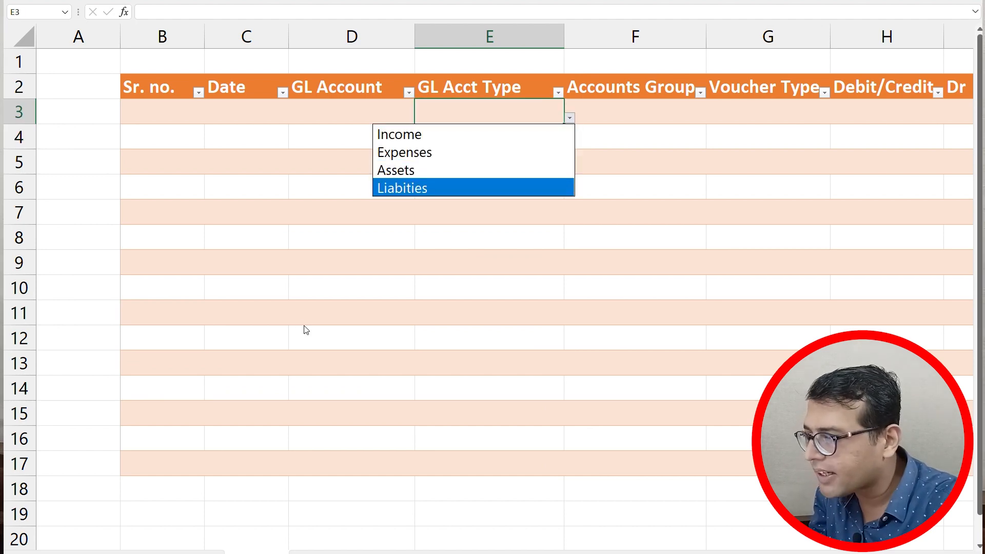
key("Escape")
key("Down")
key("alt+Down")
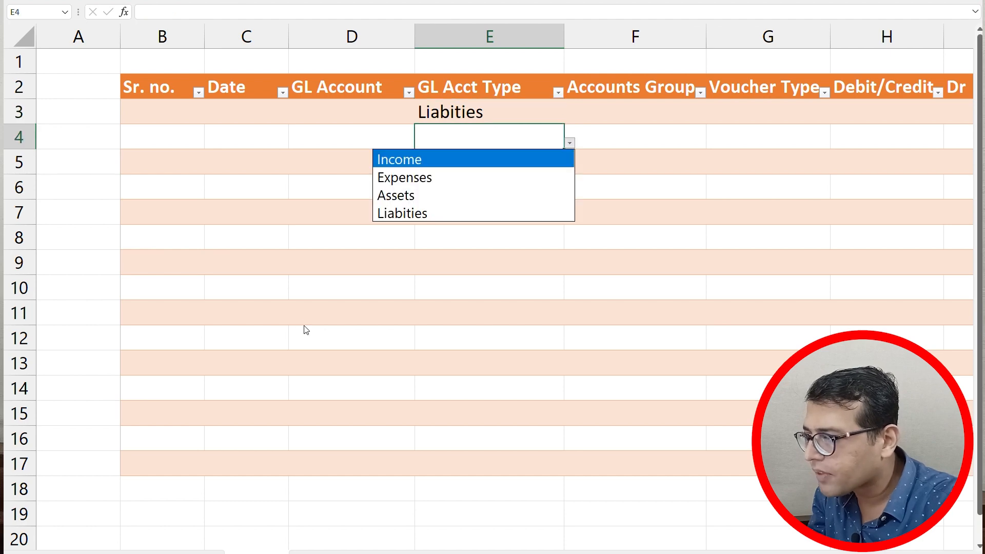
key("Return")
key("alt+Down")
key("Down")
key("Return")
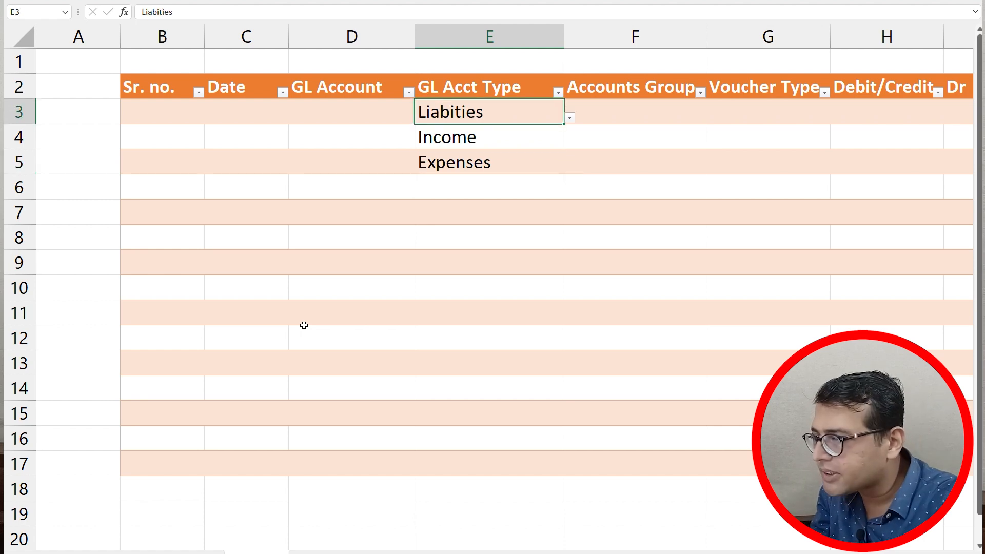
- Clear the test entries from E3:E5 and go to the first Voucher Type cell, G3
key("shift+Down")
key("shift+Down")
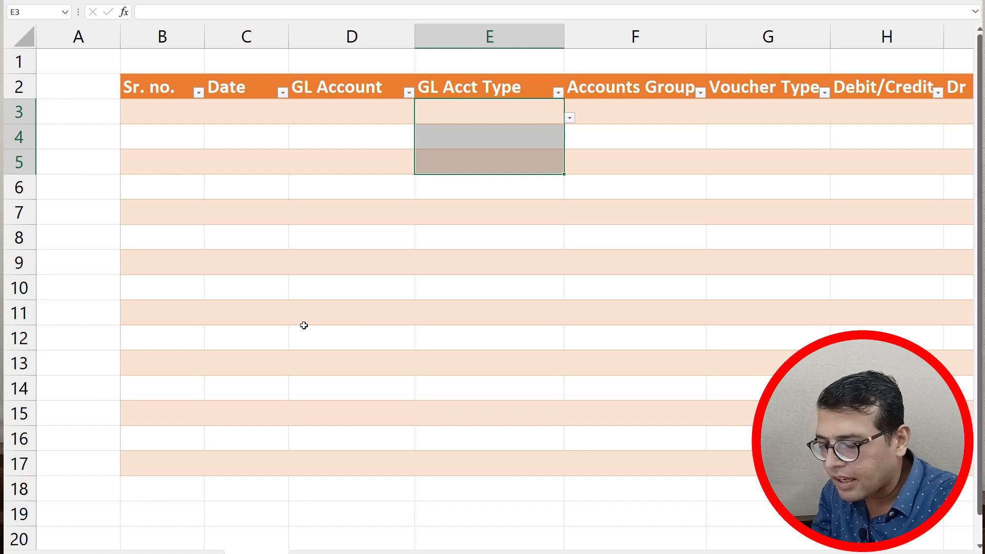
key("Right")
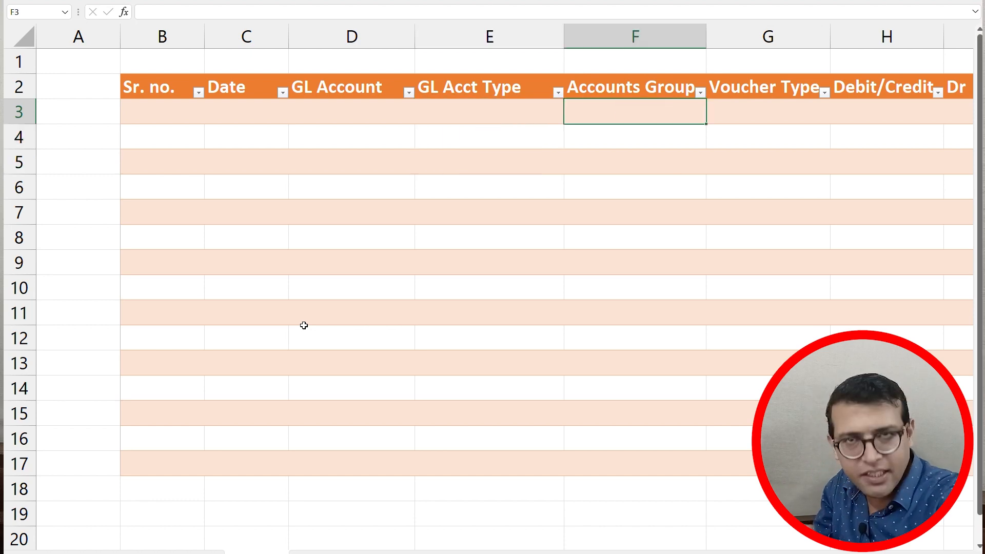
key("Right")
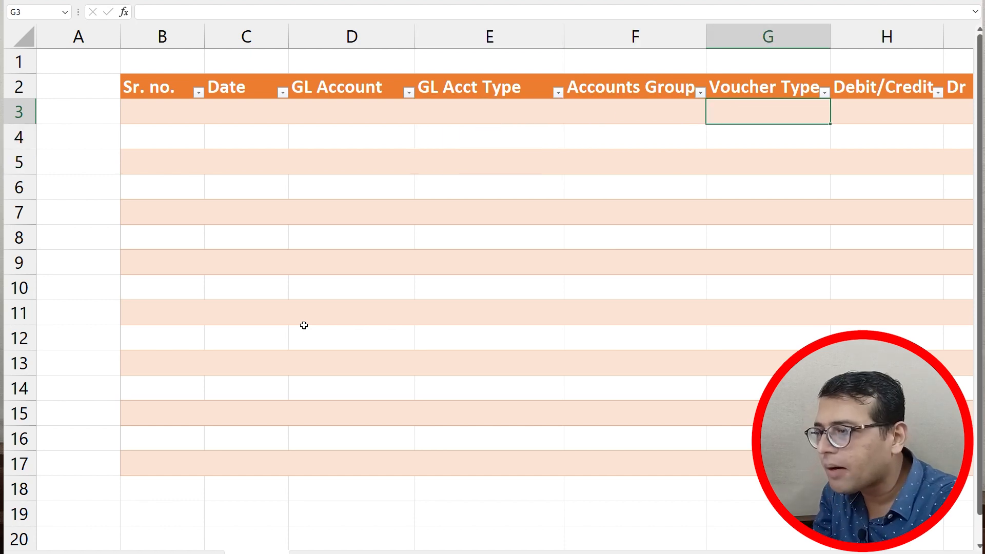
- Restrict the Voucher Type cells G3:G17 to values from a list using data validation
key("shift+Down")
key("shift+Down")
key("shift+Down")
key("shift+Down")
key("shift+Down")
key("shift+Down")
key("shift+Down")
key("shift+Down")
key("shift+Down")
key("shift+Down")
key("shift+Down")
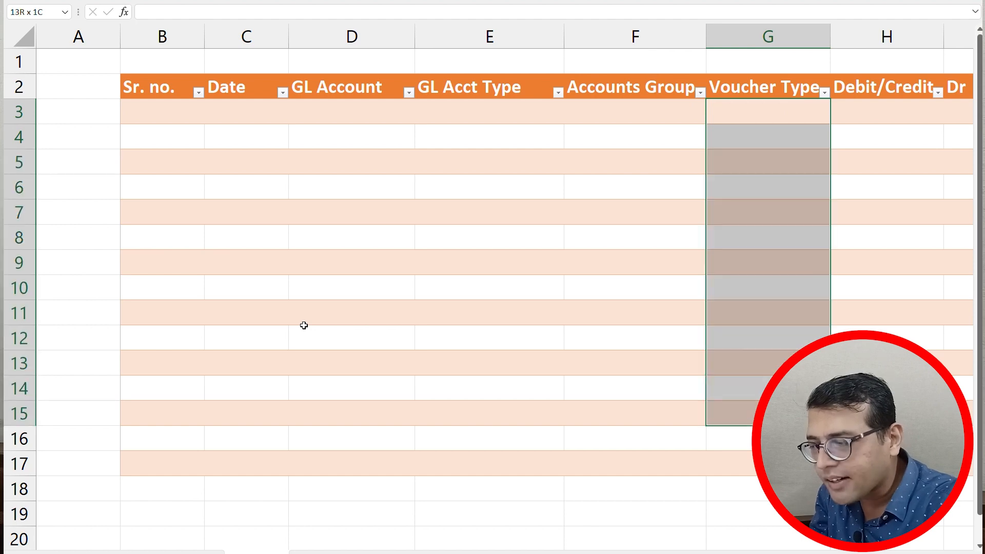
key("alt")
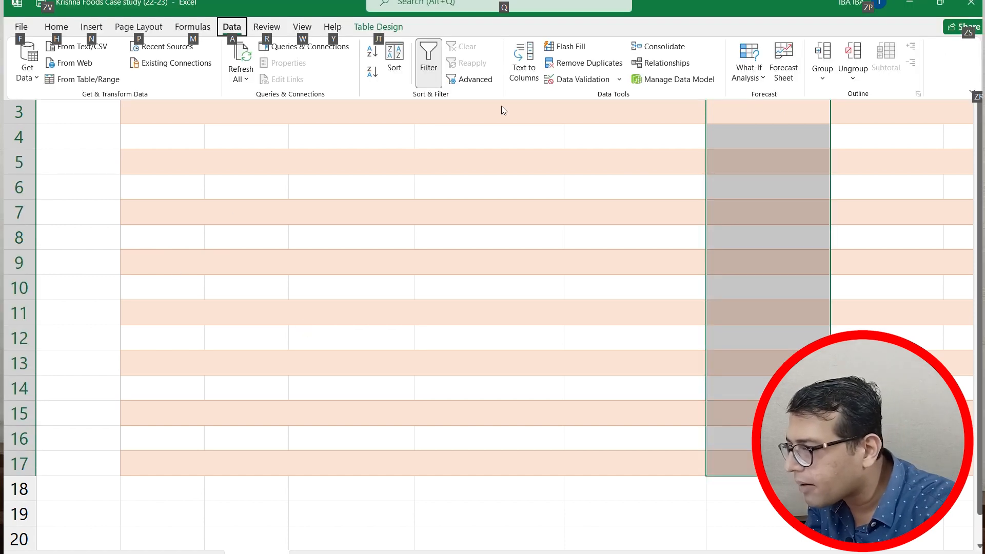
left_click(592, 84)
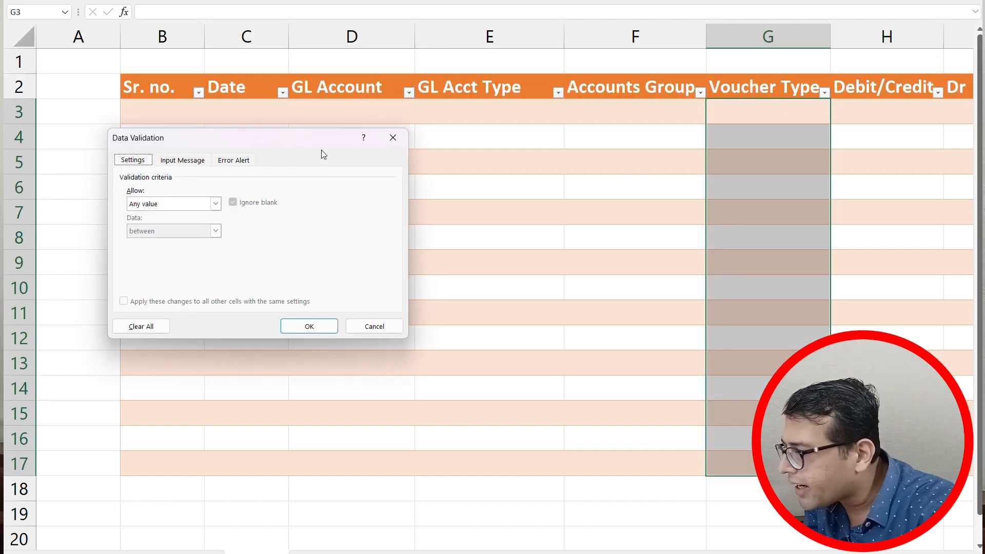
left_click(175, 202)
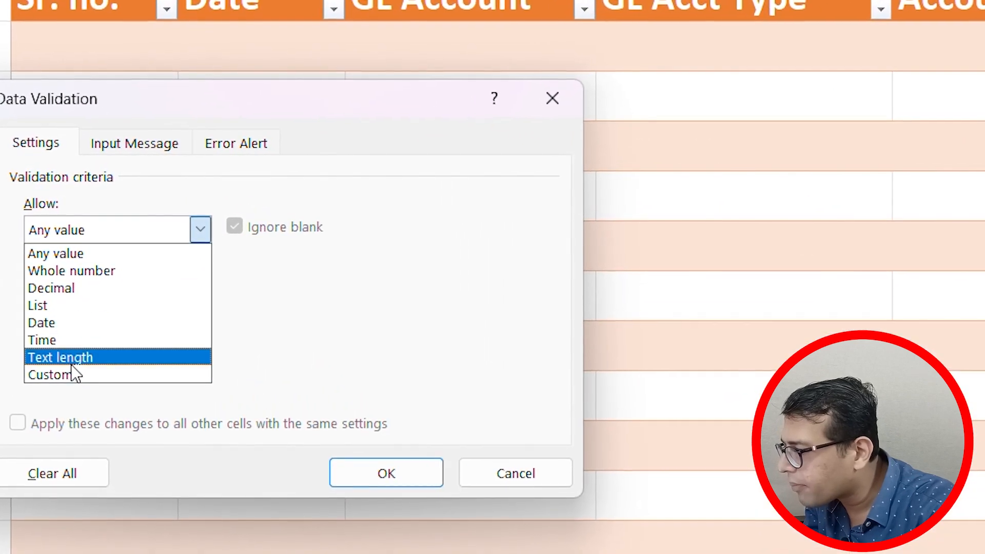
left_click(91, 304)
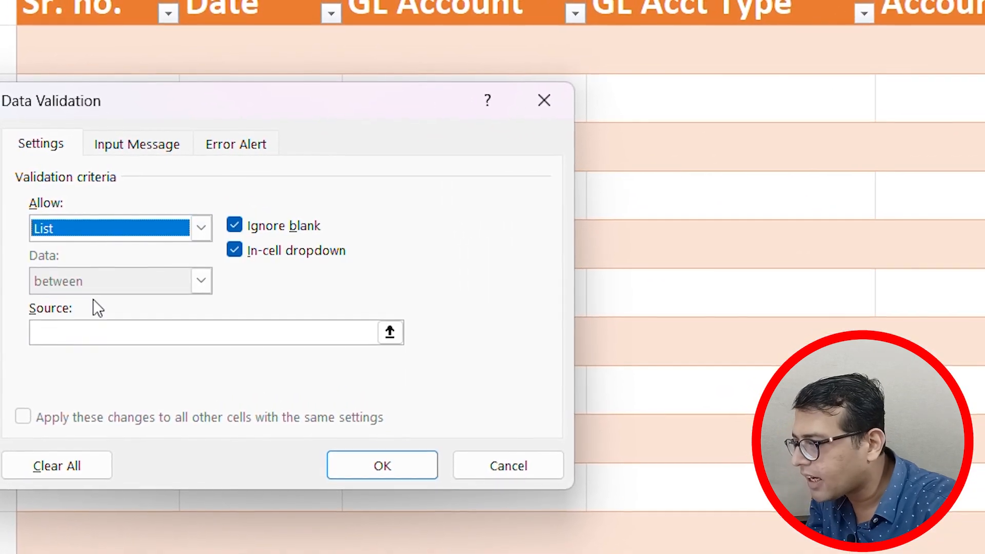
- Enter "Purchase, Sells, Payments, Receipts, Contract, Journal" as the Voucher Type list's source and apply the rule
left_click(76, 335)
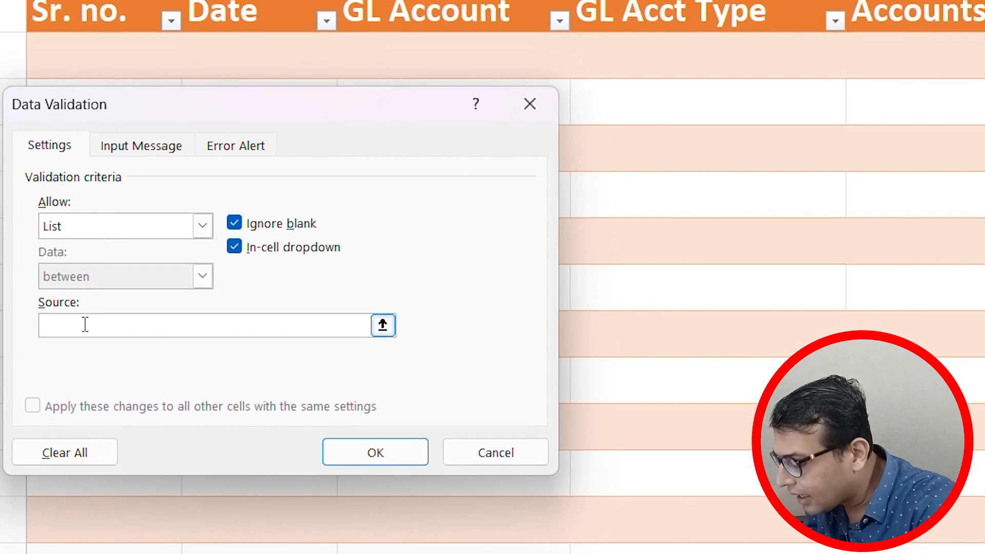
type("Purchase, ")
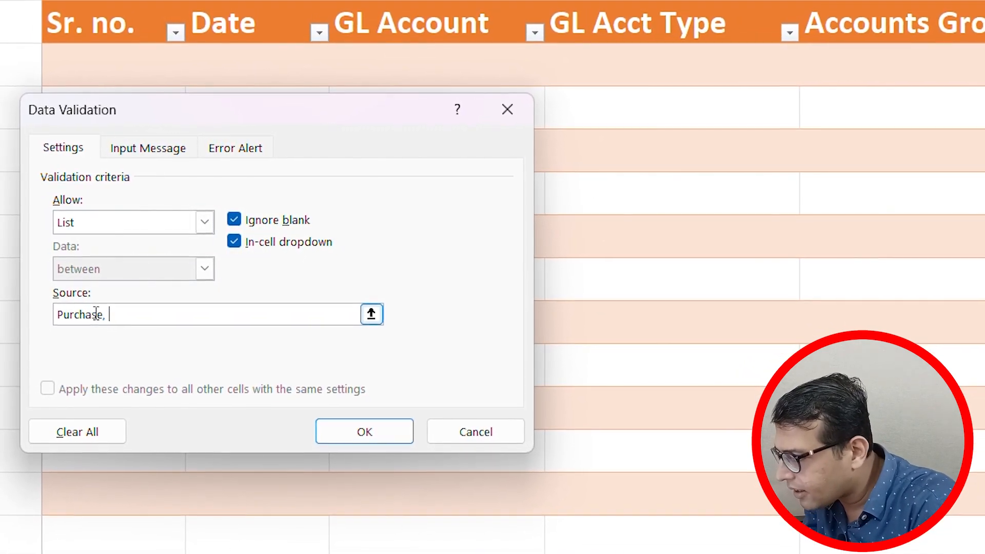
type("Sells")
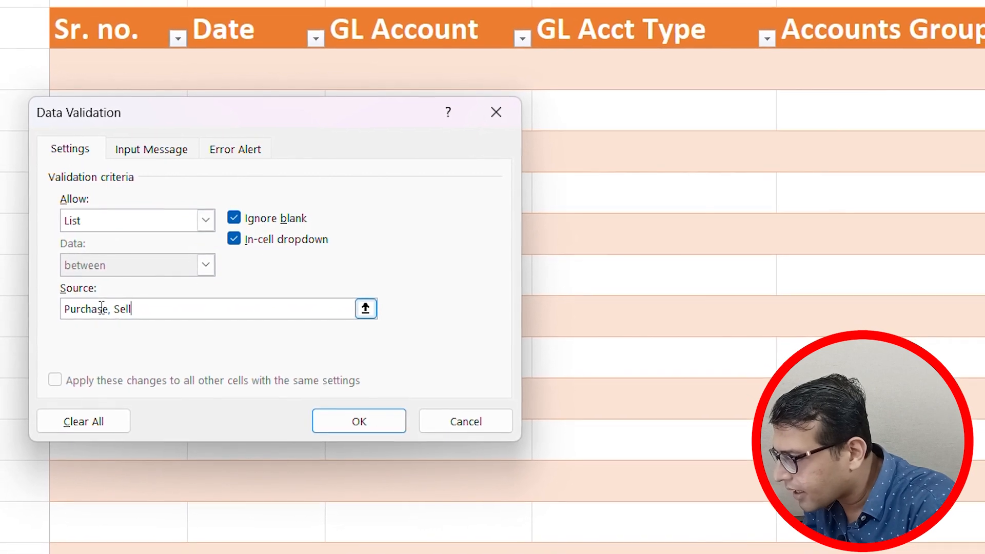
type(", ")
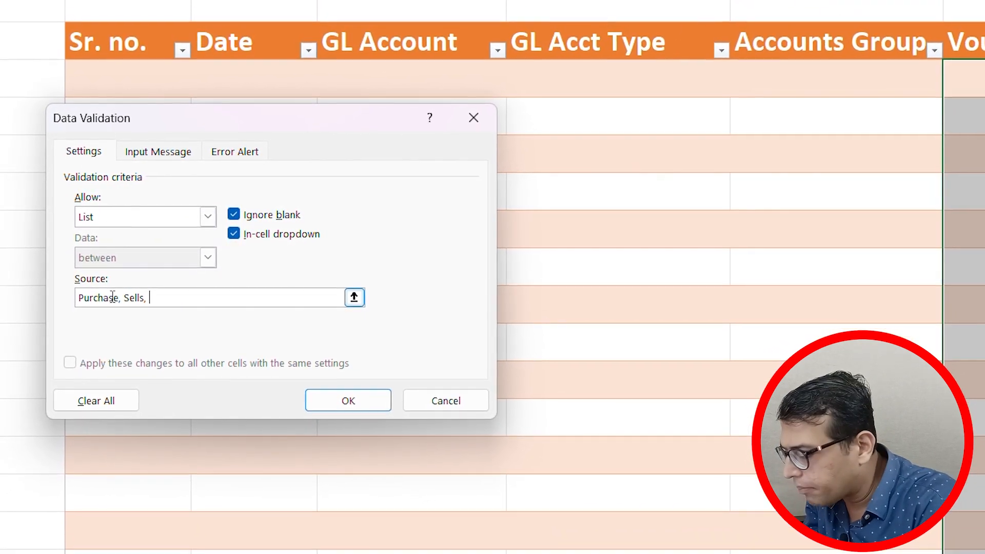
type("Payments, Receipts")
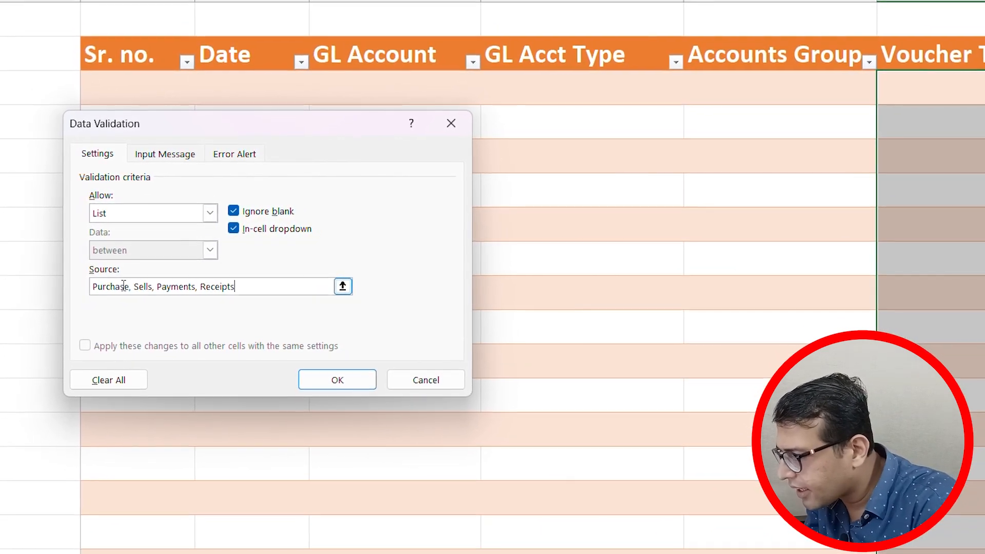
type(", Contrac")
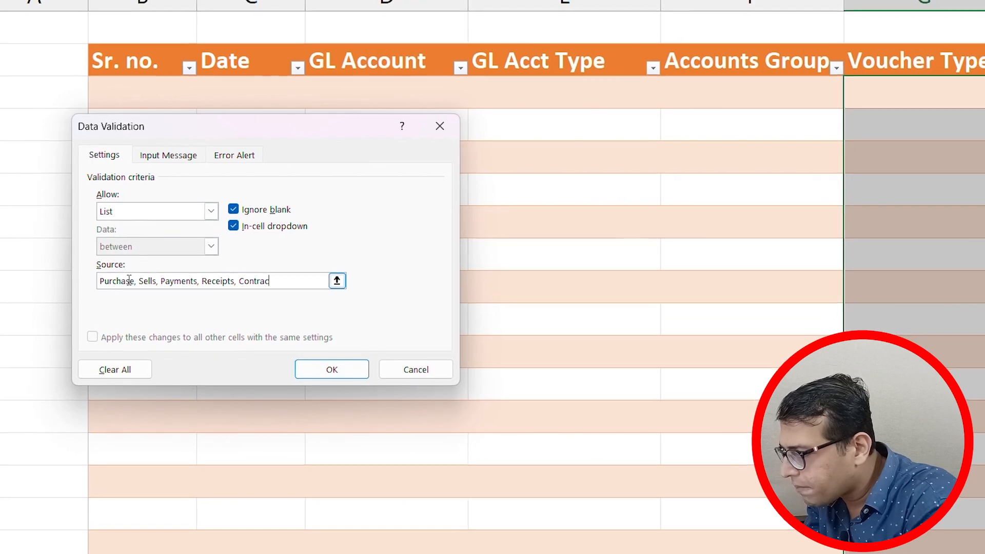
type("t")
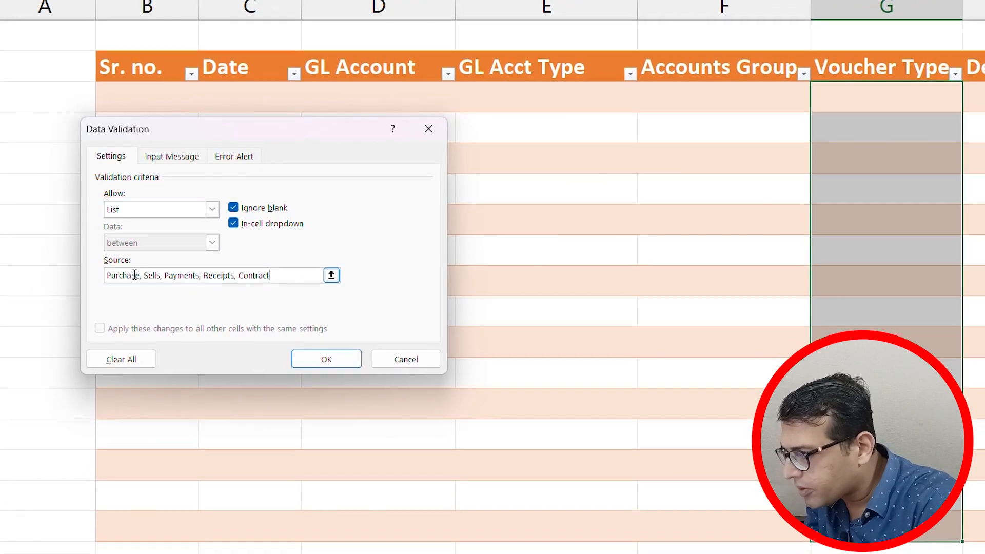
type(",")
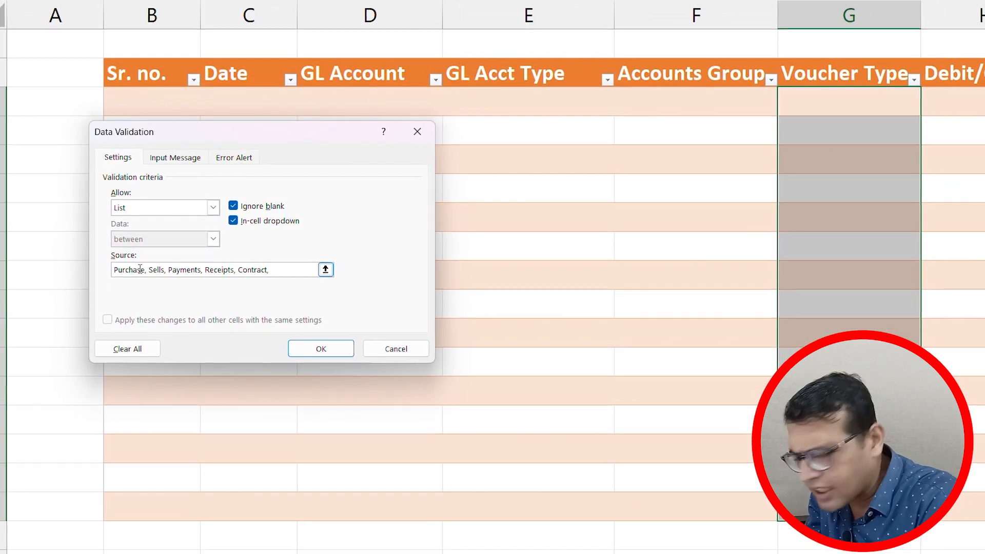
type(" Journa")
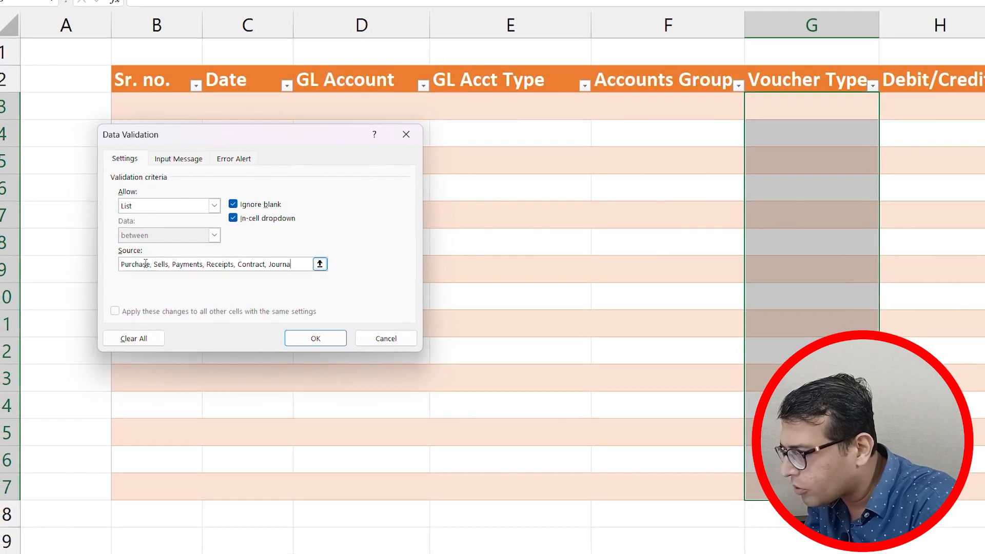
type("l")
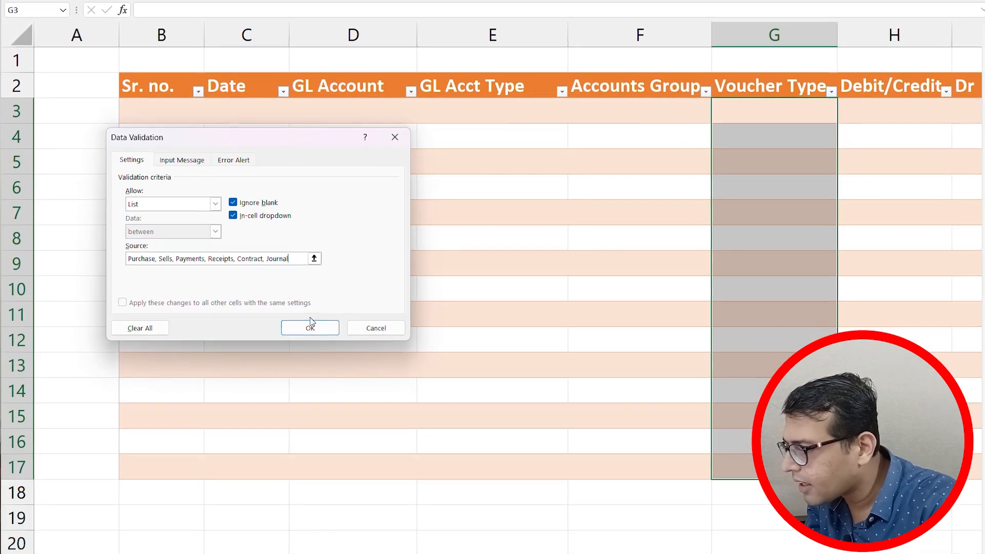
left_click(310, 326)
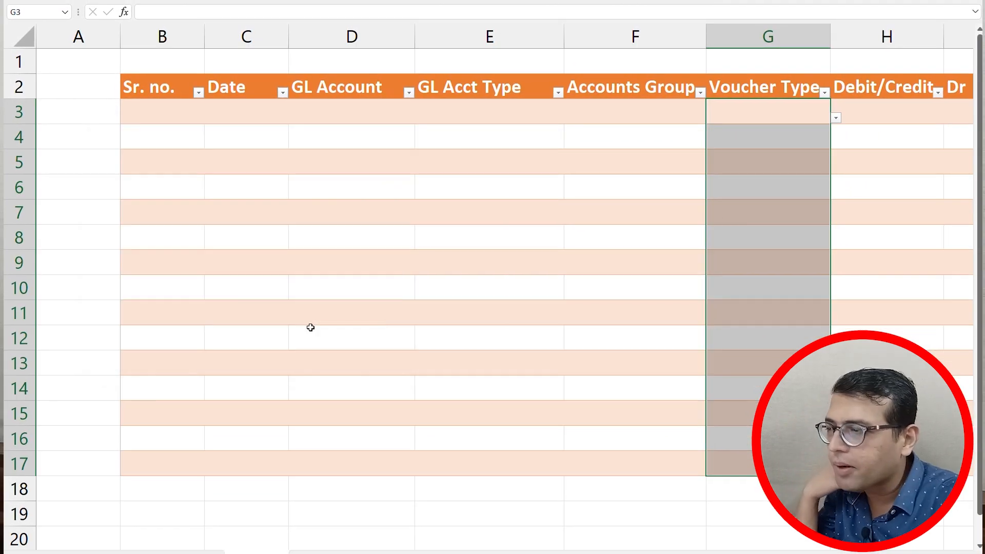
- Restrict the Debit/Credit cells H3:H17 to values from a list using data validation
key("Right")
key("shift+Down")
key("shift+Down")
key("shift+Down")
key("shift+Down")
key("shift+Down")
key("shift+Down")
key("shift+Down")
key("shift+Down")
key("shift+Down")
key("shift+Down")
key("alt+a")
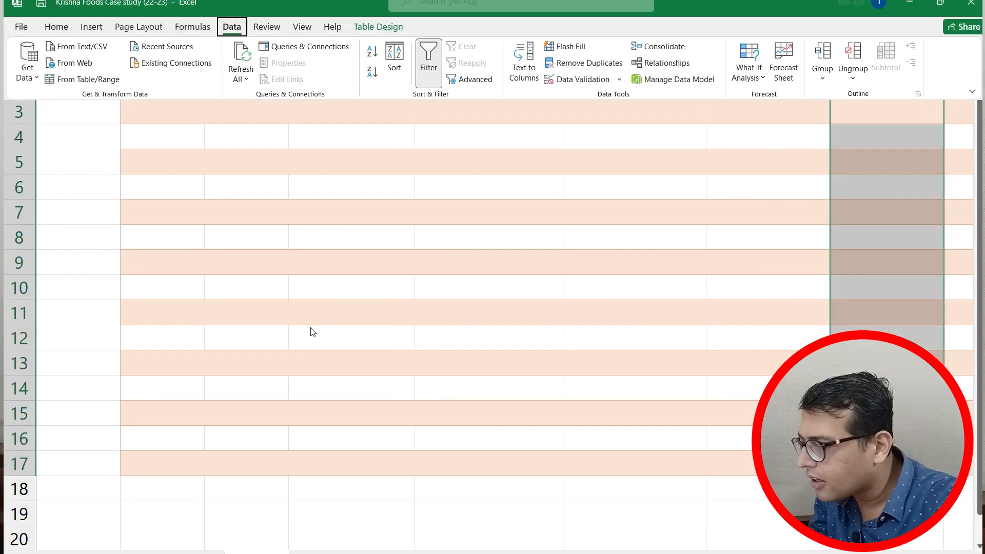
left_click(567, 82)
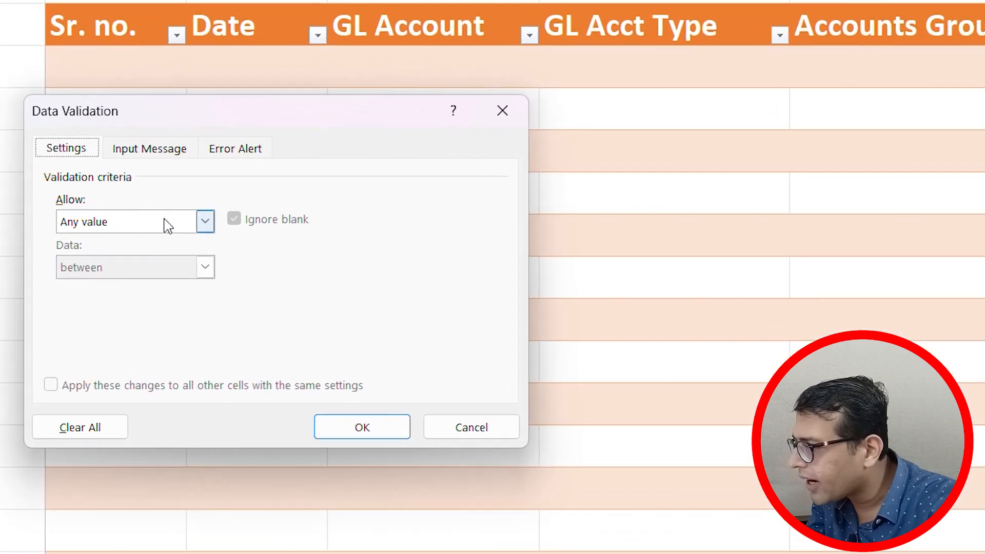
left_click(165, 220)
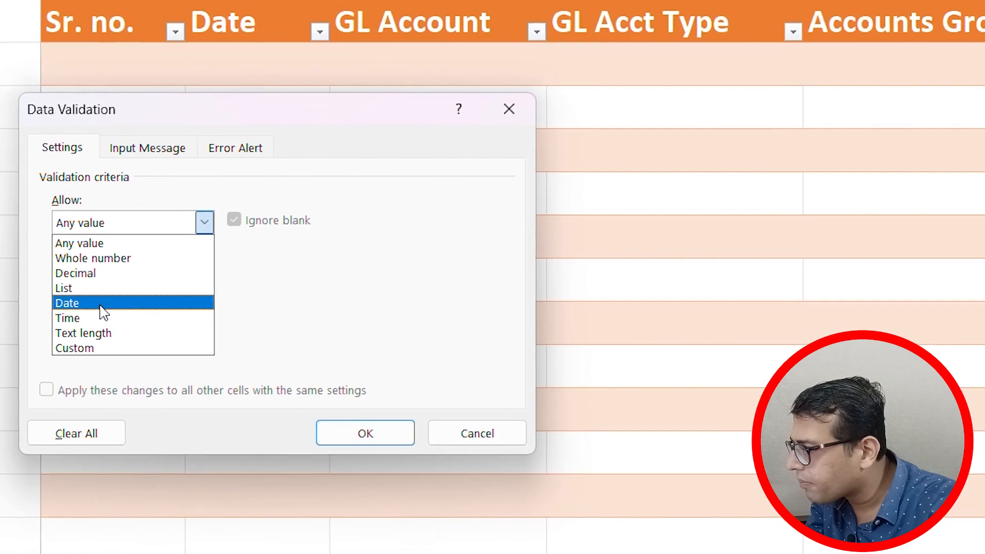
left_click(130, 288)
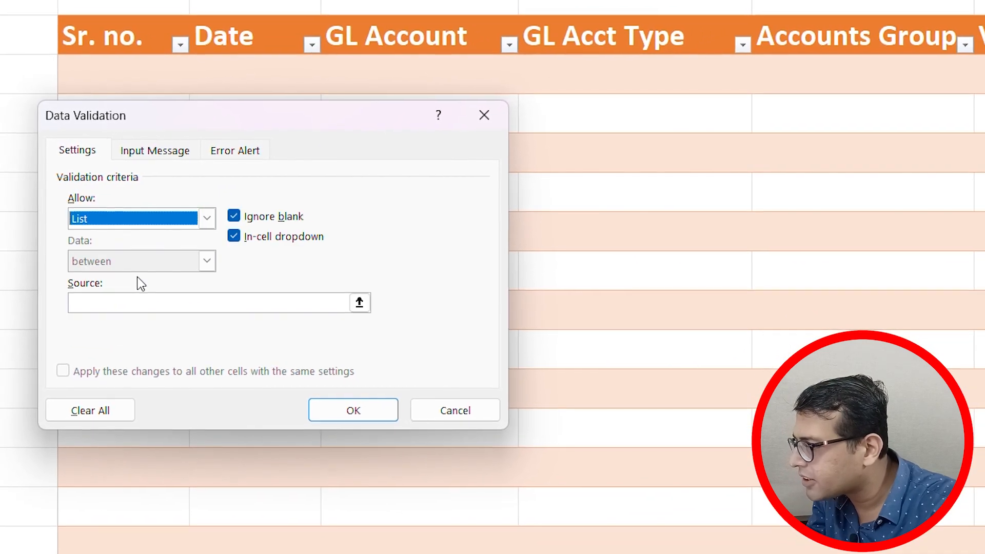
- Enter "Debit, Credit" as the Debit/Credit list's source and apply the rule
left_click(138, 303)
type("Deb")
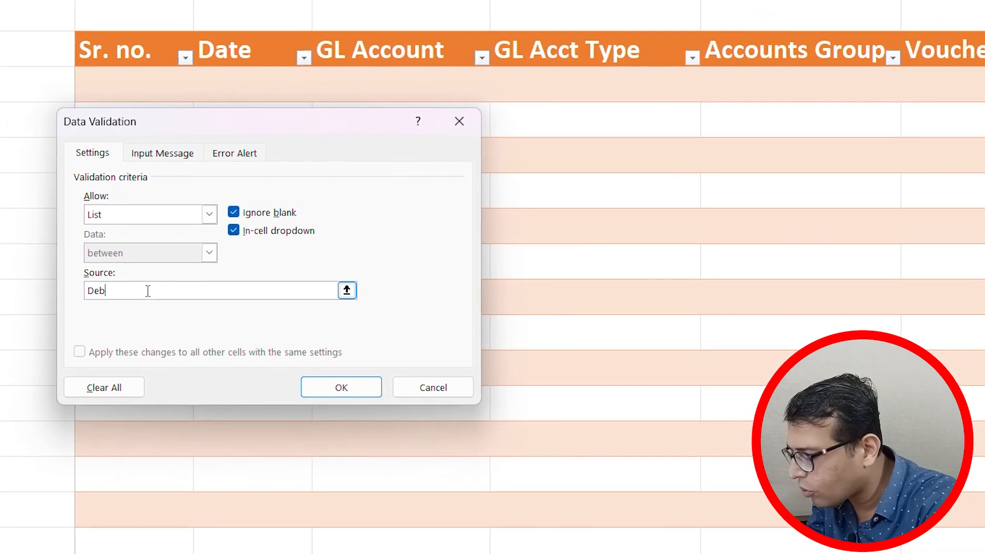
type("it, C")
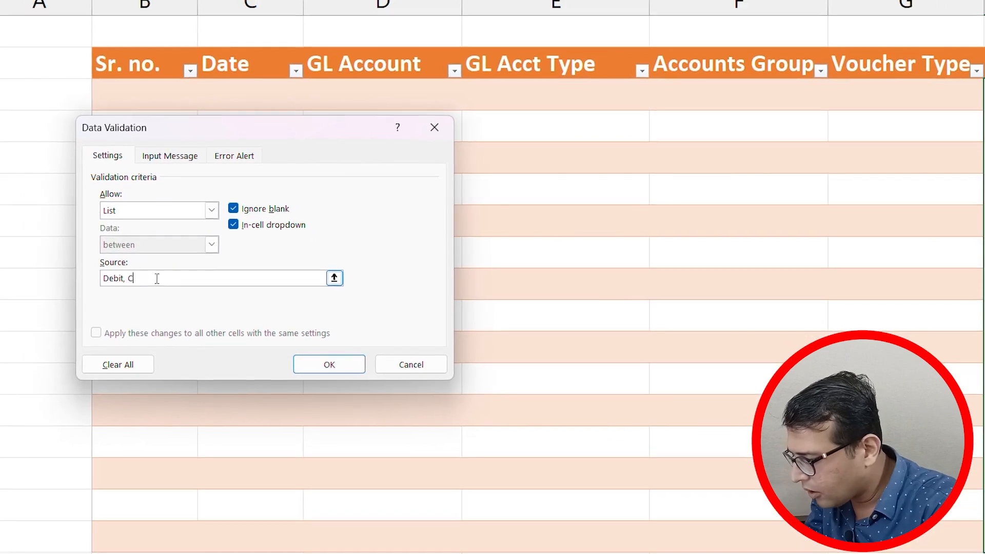
type("redit")
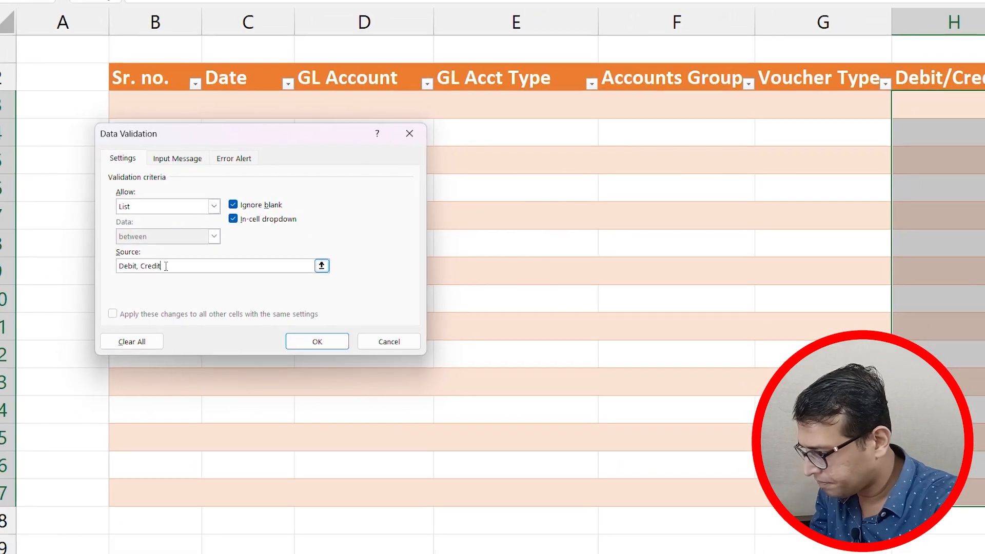
left_click(317, 342)
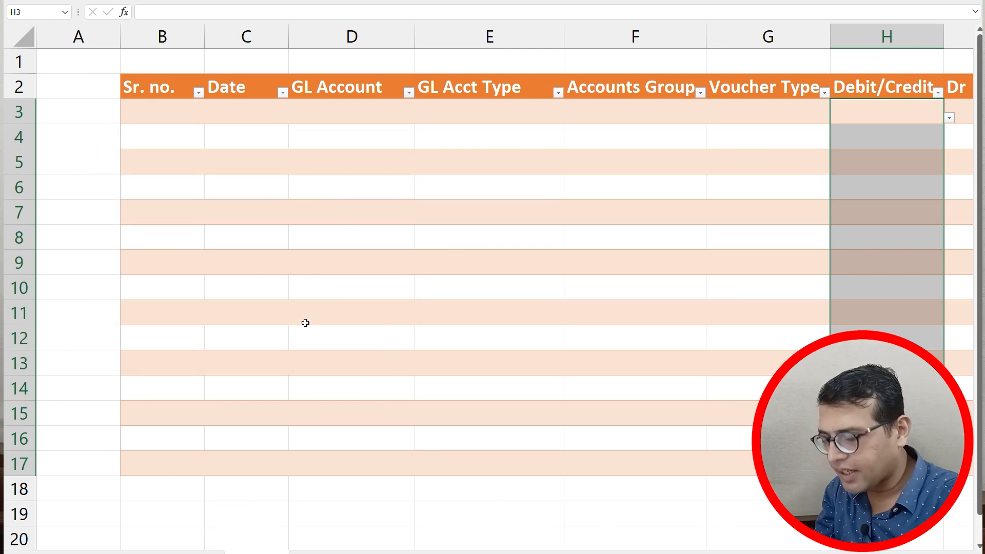
- Check the drop-down options in the table's first row, starting with GL Acct Type in E3, without choosing any
key("Left")
key("Left")
key("Left")
key("Left")
key("alt+Down")
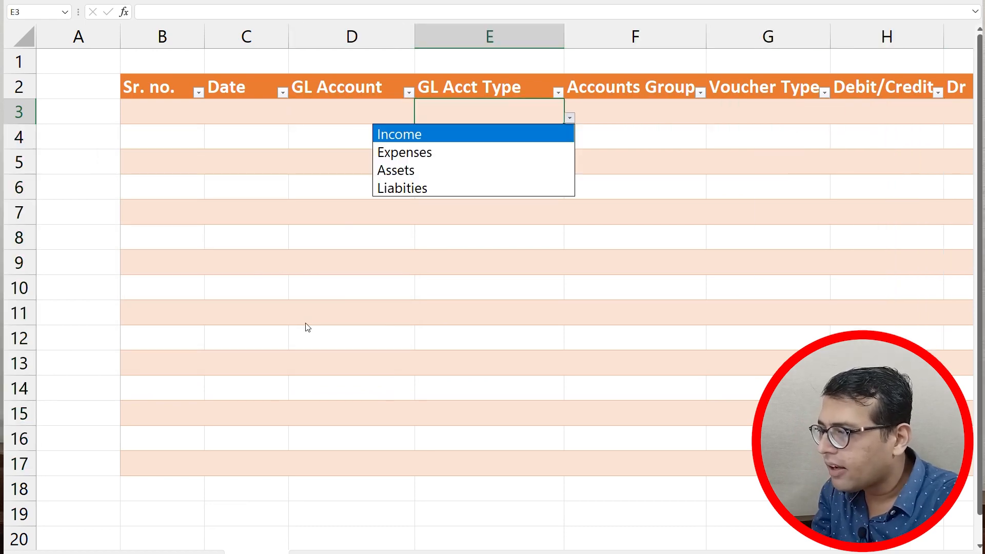
key("Escape")
key("alt+Down")
key("Escape")
key("Right")
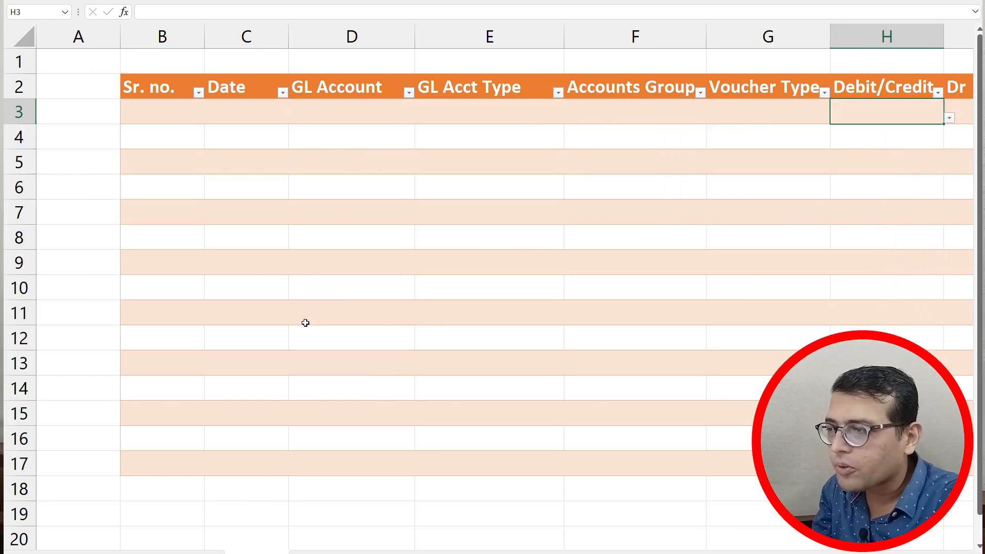
- Review the ledger table's columns along row 3 as far as Narration
scroll(306, 322, "down", 1, "ctrl")
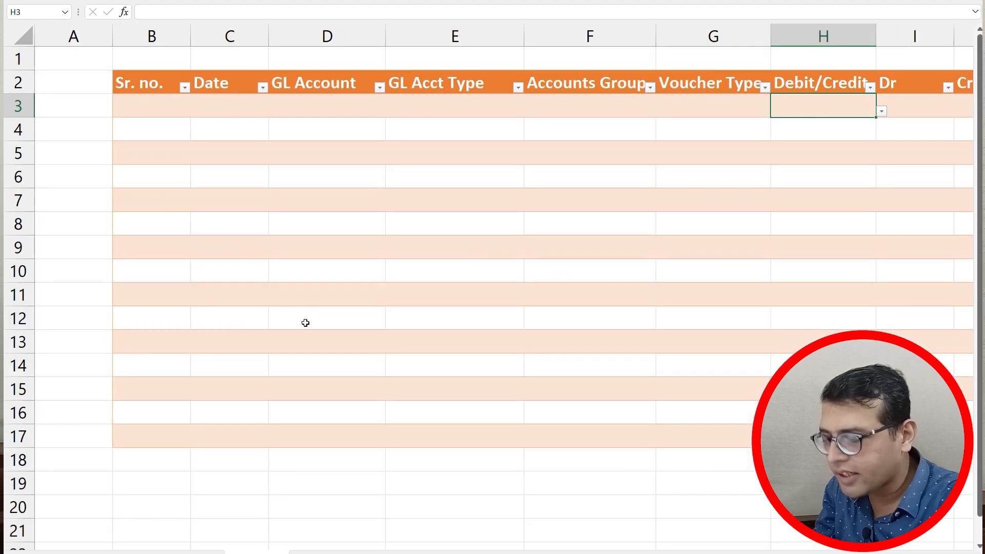
scroll(305, 322, "down", 1, "ctrl")
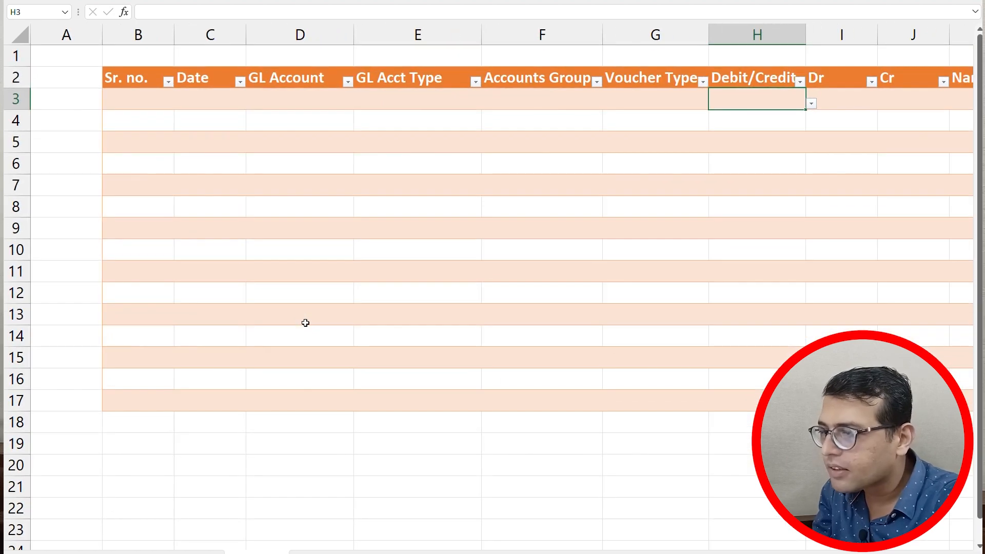
key("Left")
key("Left")
key("Left")
key("Left")
key("Right")
key("Right")
key("Right")
key("Right")
key("Right")
key("Right")
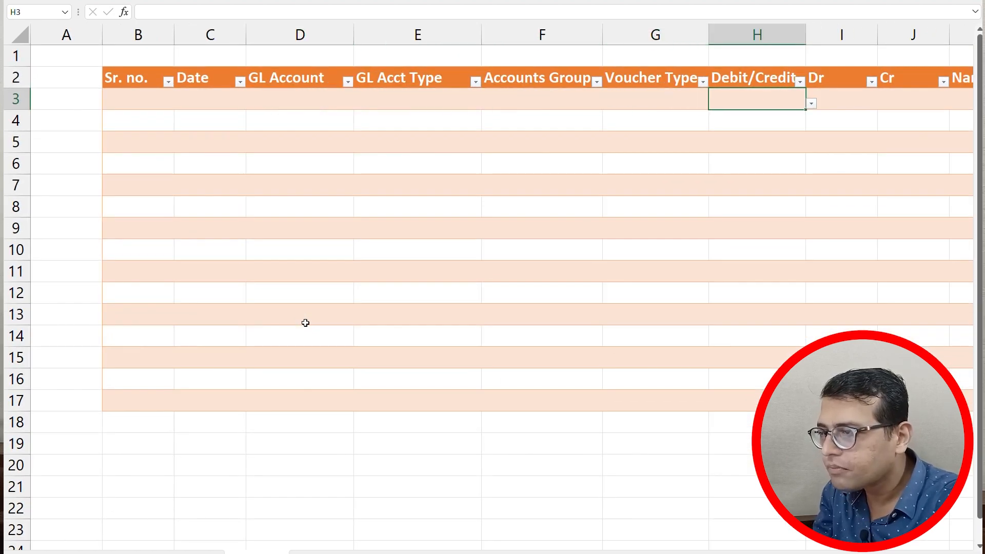
key("Right")
key("Left")
key("Left")
key("Left")
key("Right")
key("Right")
key("Right")
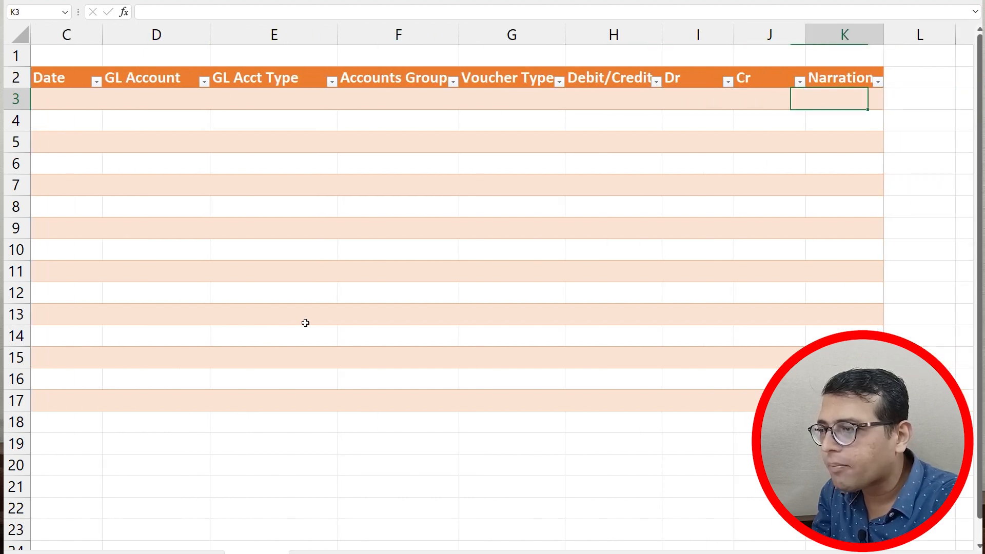
- Widen the Narration column K to make room for longer text and go back to column A
key("Right")
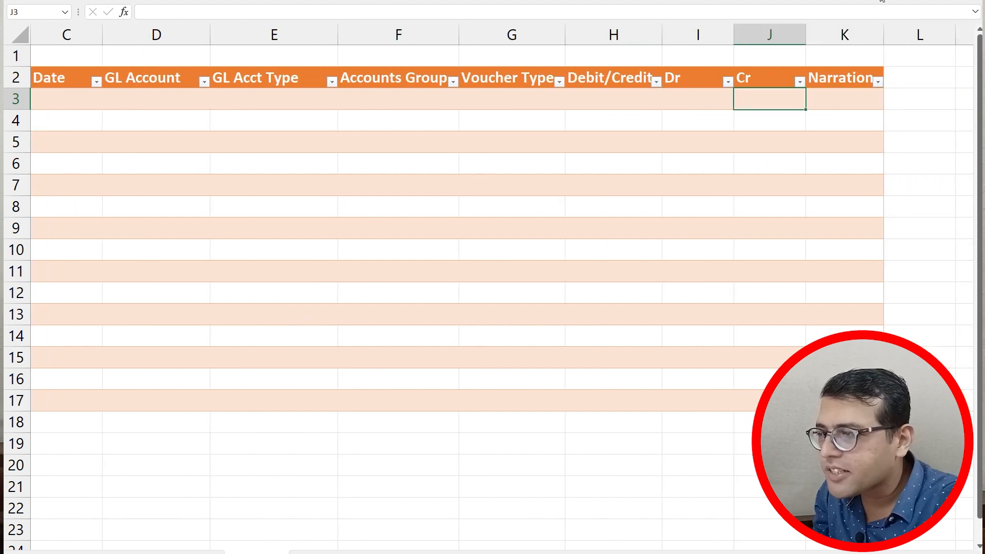
left_click_drag(973, 35, 973, 34)
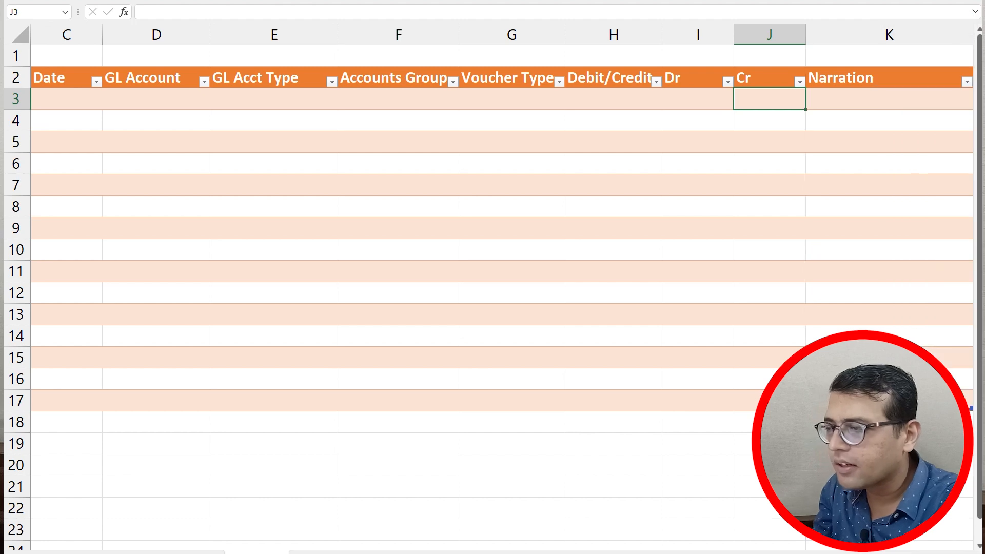
key("Right")
key("Right")
key("Left")
key("Left")
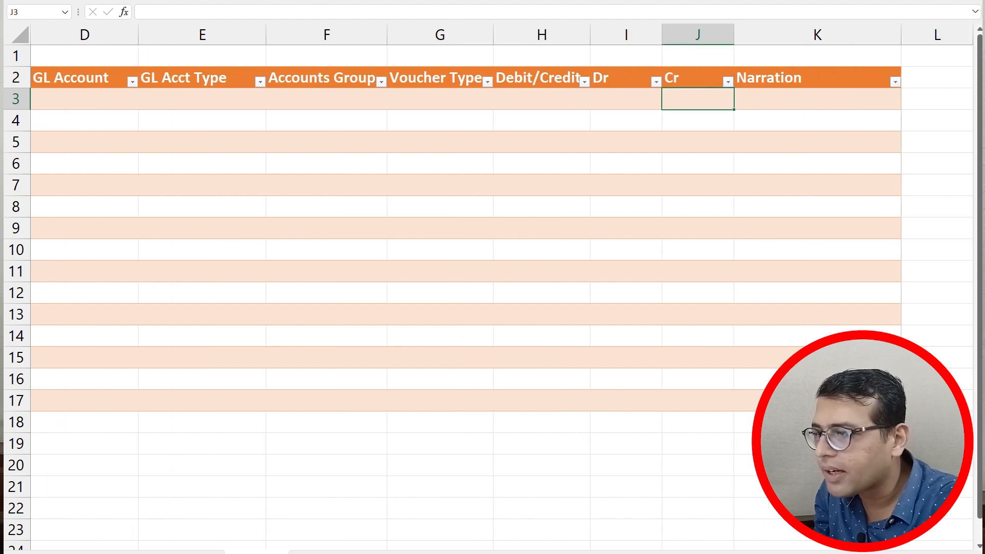
left_click_drag(960, 32, 960, 32)
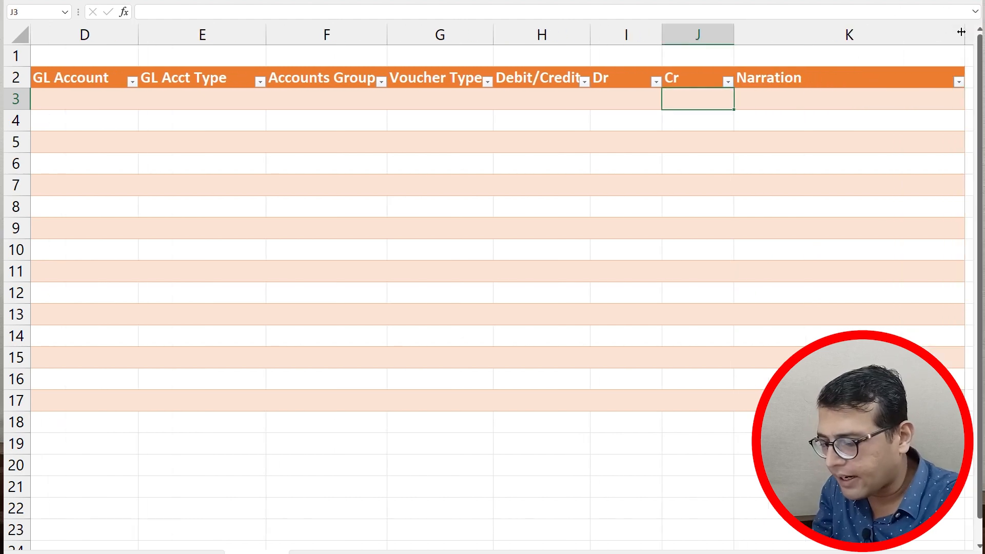
key("Left")
key("Left")
key("Left")
key("Left")
key("Left")
key("Left")
key("Left")
key("Left")
key("Left")
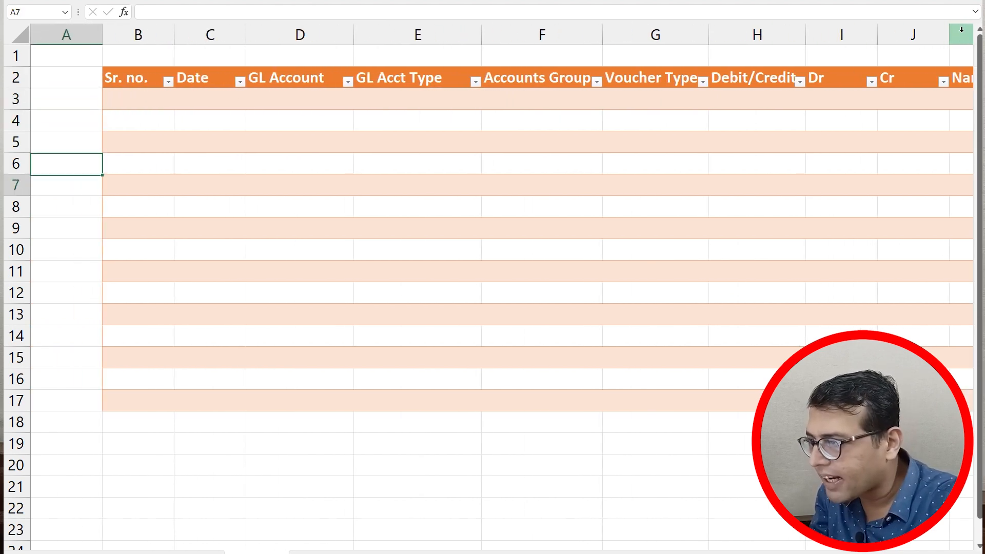
- Add a new row 18 to the ledger table from its last Narration cell, K17
key("Right")
key("Right")
key("Right")
key("Right")
key("Right")
key("Right")
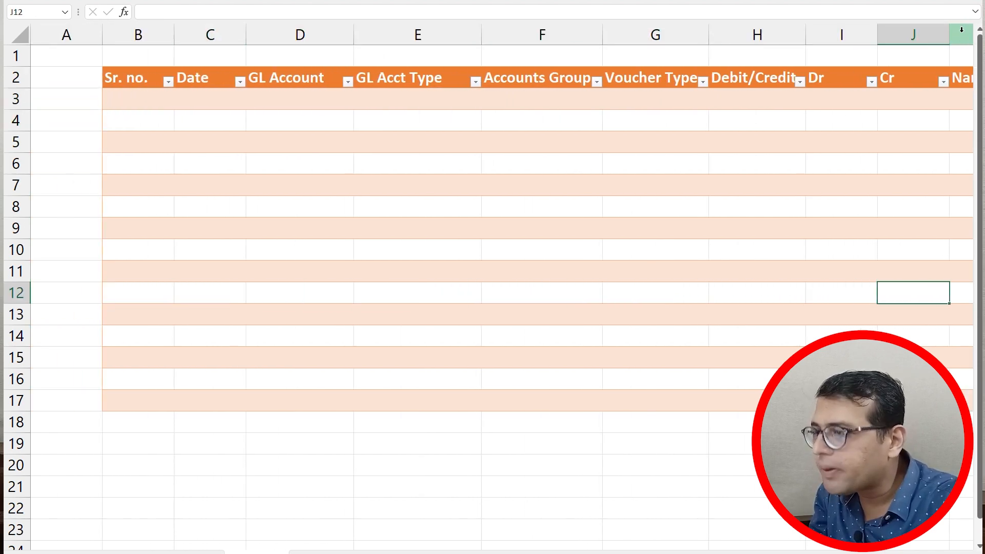
scroll(961, 29, "right", 4)
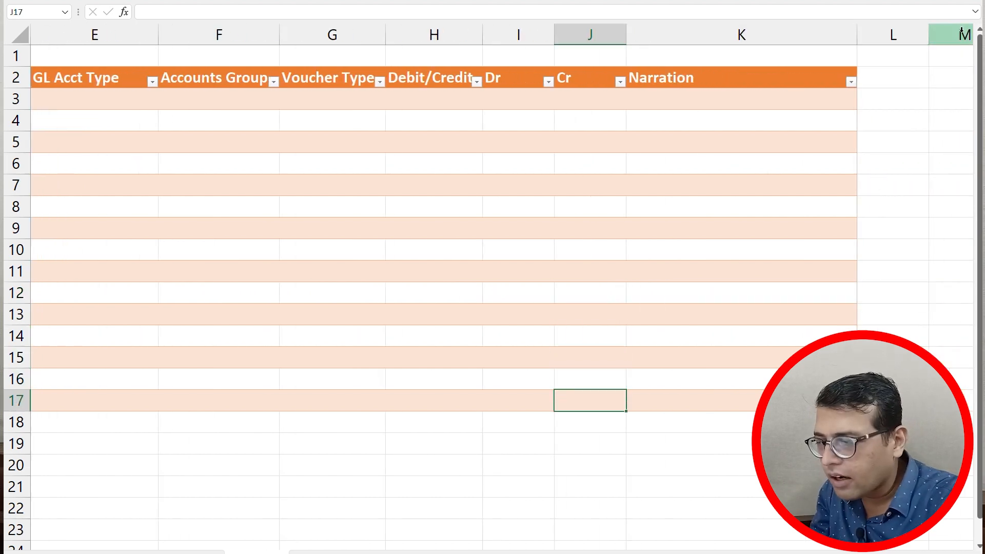
key("Right")
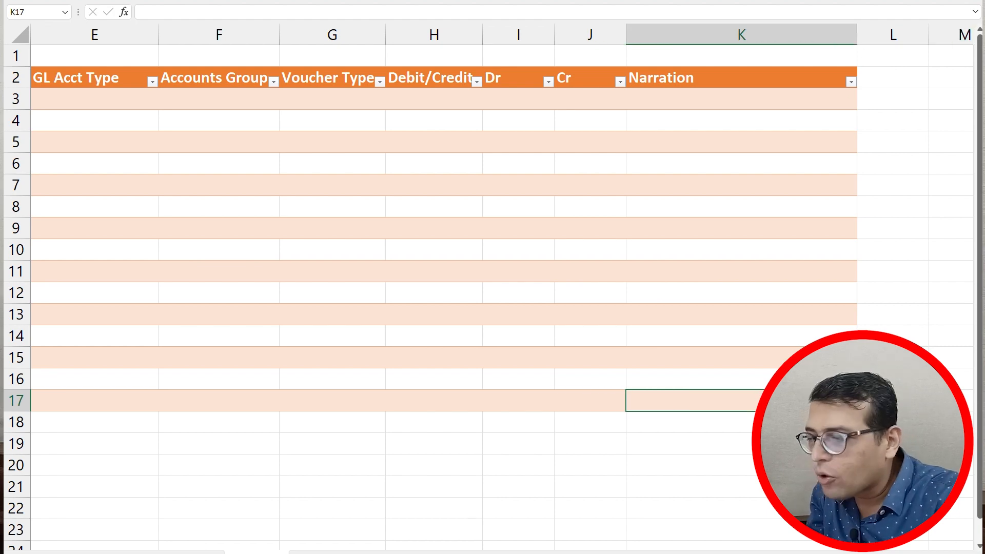
key("Tab")
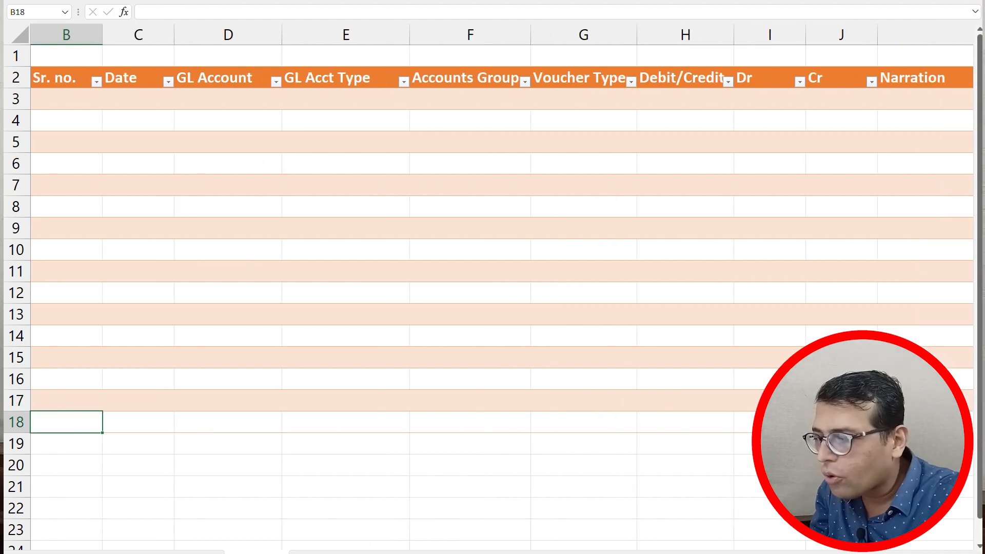
- Extend the ledger table row by row from its last cell until it reaches row 22
key("Tab")
key("Tab")
key("Tab")
key("Tab")
key("Tab")
key("Tab")
key("Tab")
key("Tab")
key("Tab")
key("Tab")
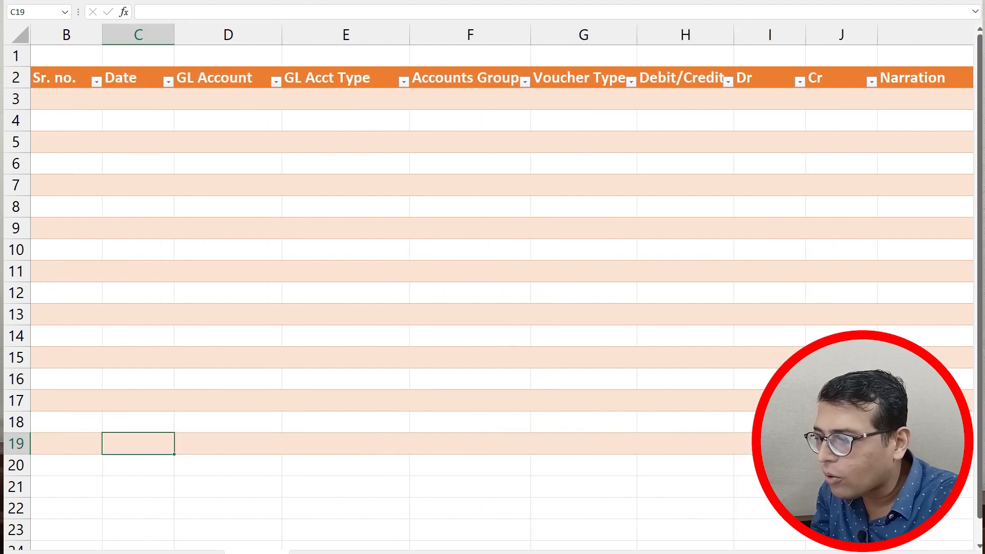
key("Tab")
key("Tab")
key("Tab")
key("Tab")
key("Tab")
key("Tab")
key("Tab")
key("Tab")
key("Tab")
key("Tab")
key("Tab")
key("Tab")
key("Tab")
key("Tab")
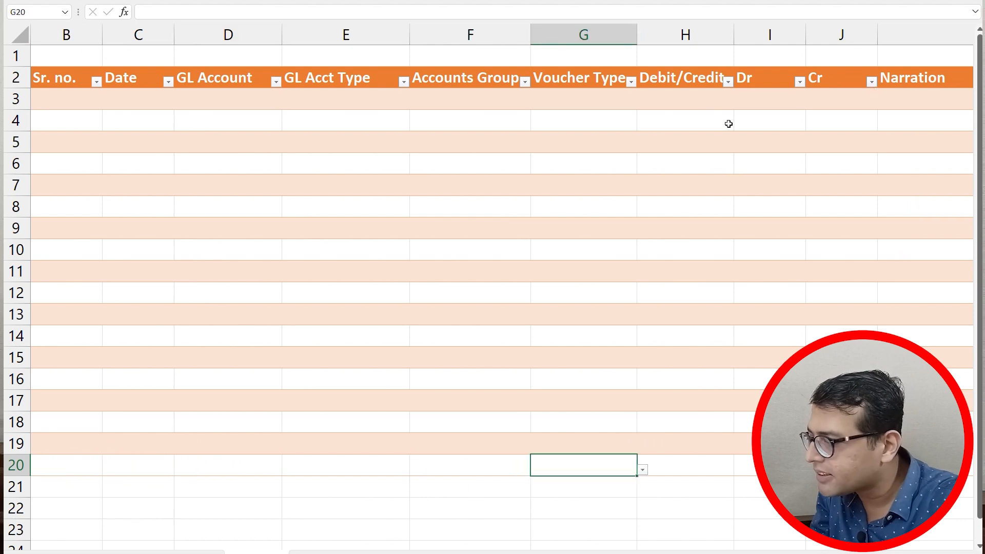
key("Tab")
key("Tab")
key("Tab")
key("Tab")
key("Tab")
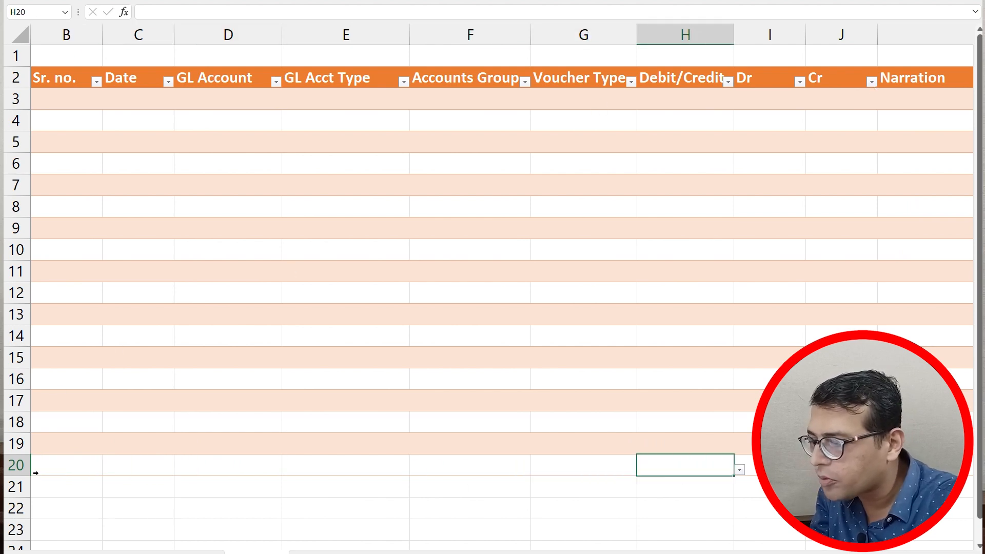
key("Tab")
key("Tab")
key("Tab")
key("Tab")
key("Tab")
key("Tab")
key("Tab")
key("Tab")
key("Tab")
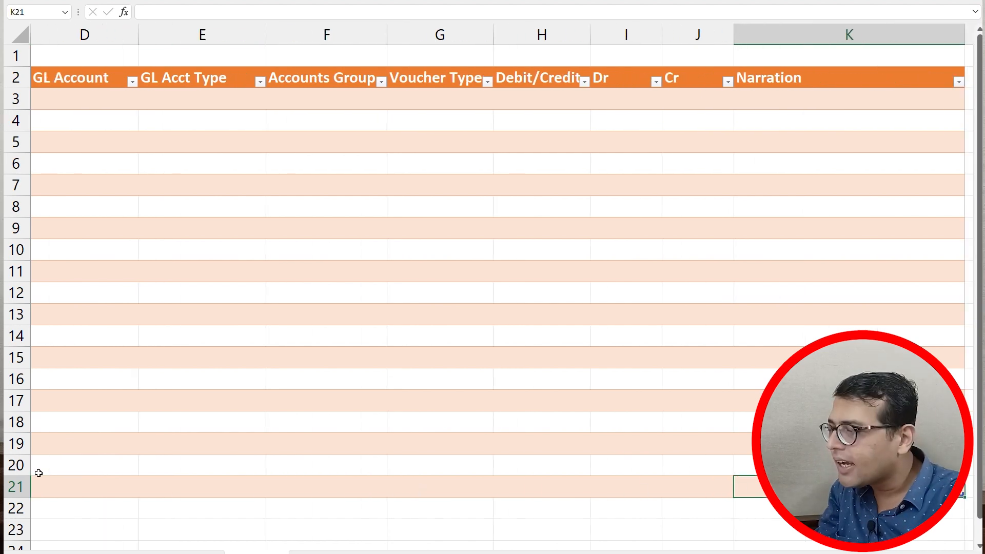
key("Tab")
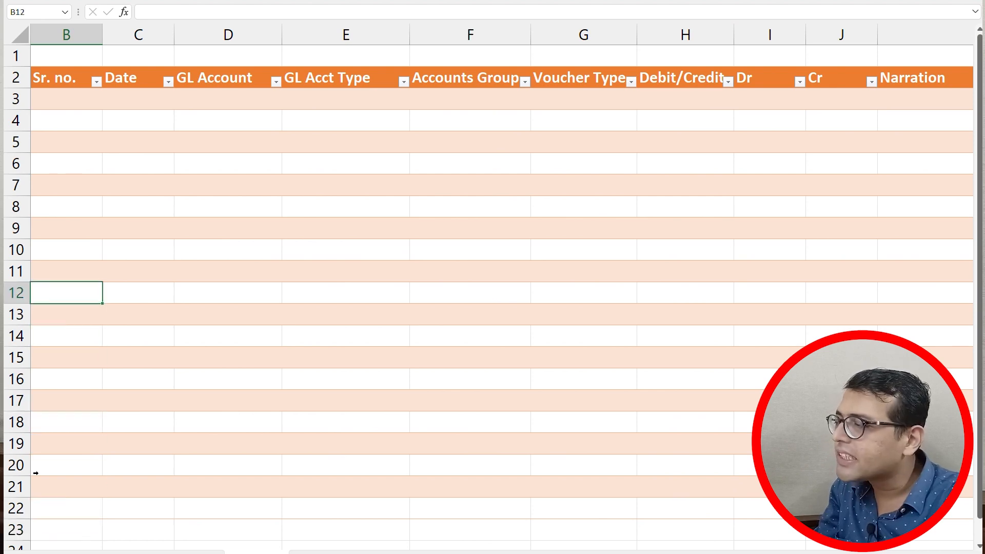
- Insert additional table rows at row 12 until the ledger table extends to row 36
key("shift+space")
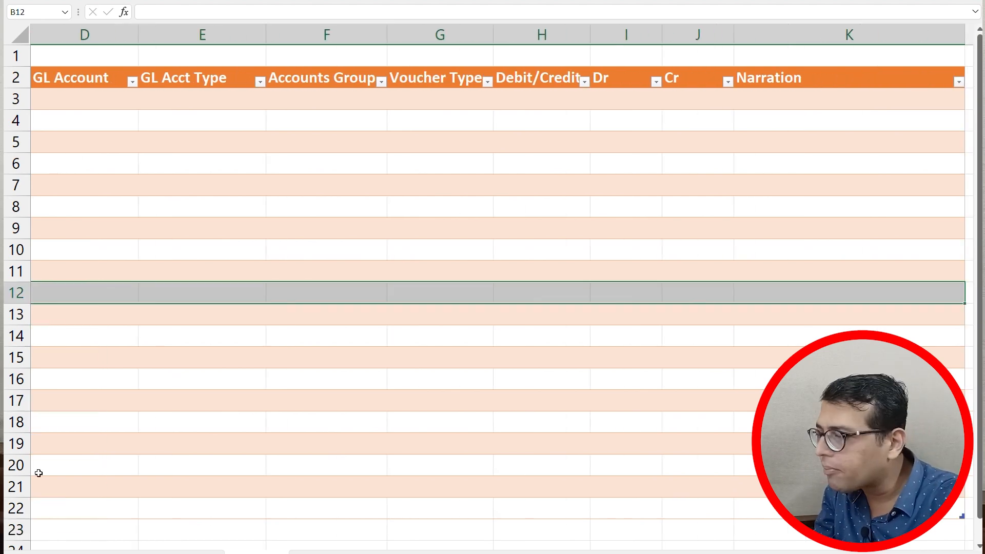
key("ctrl+shift+plus")
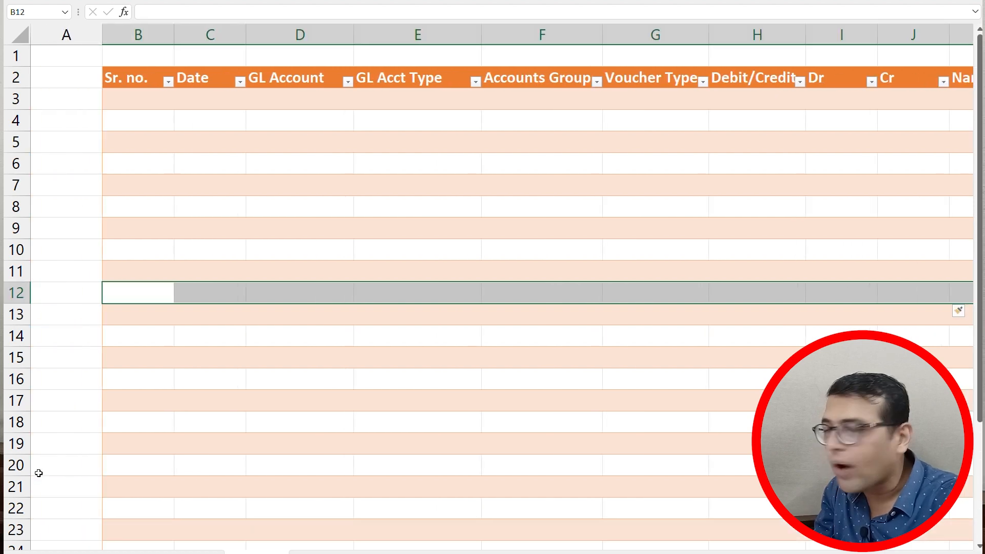
key("Up")
key("Up")
key("Up")
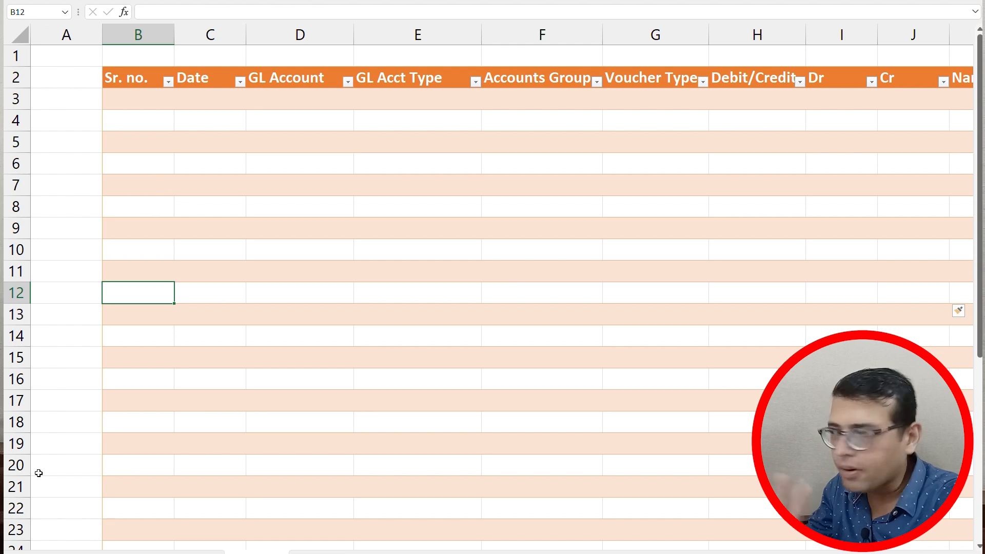
- Look over the enlarged table's rows and its columns along row 3, from Sr. no. to Dr
key("Down")
key("Down")
key("Down")
key("Down")
key("Down")
key("Down")
key("Down")
key("Down")
key("Down")
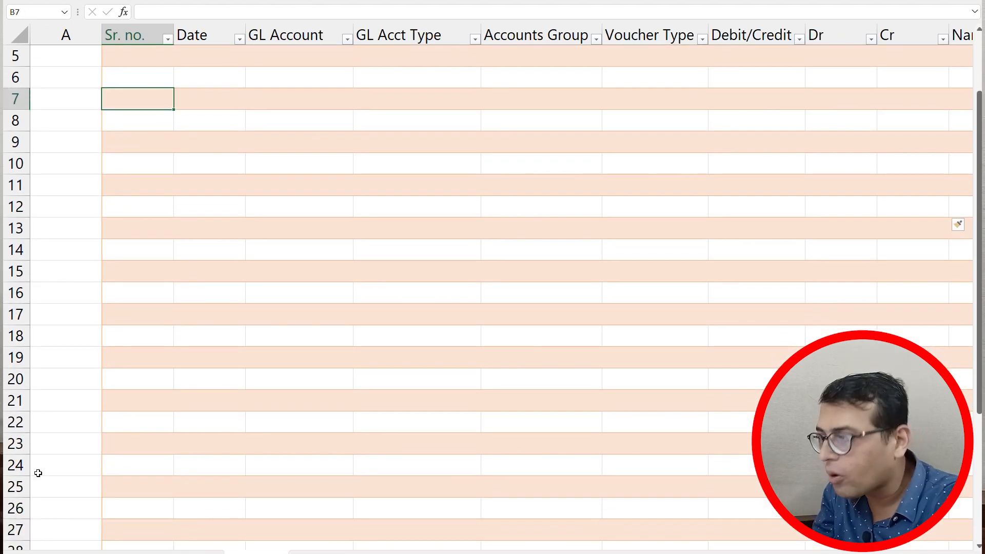
key("ctrl+Up")
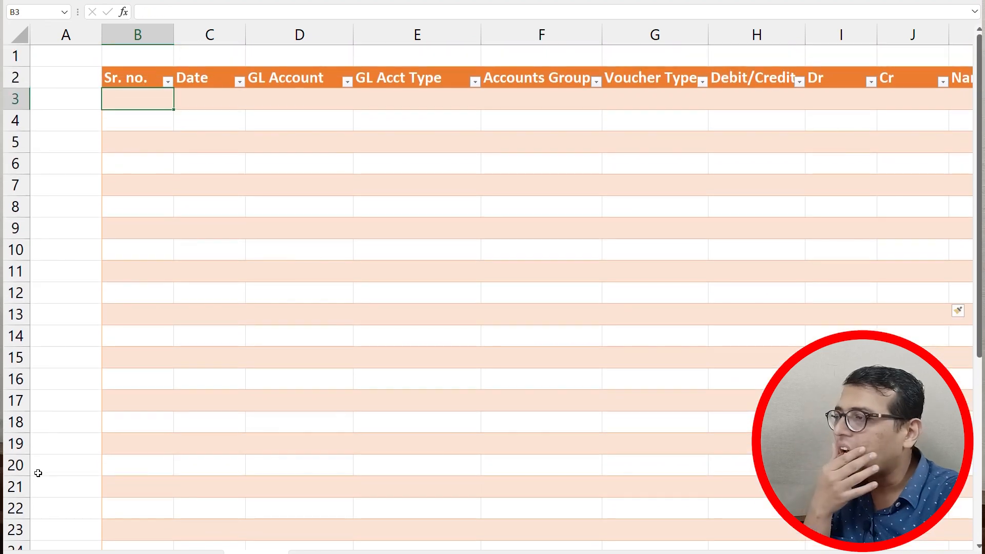
key("Right")
key("Right")
key("Right")
key("Right")
key("Right")
key("Right")
key("Right")
key("Right")
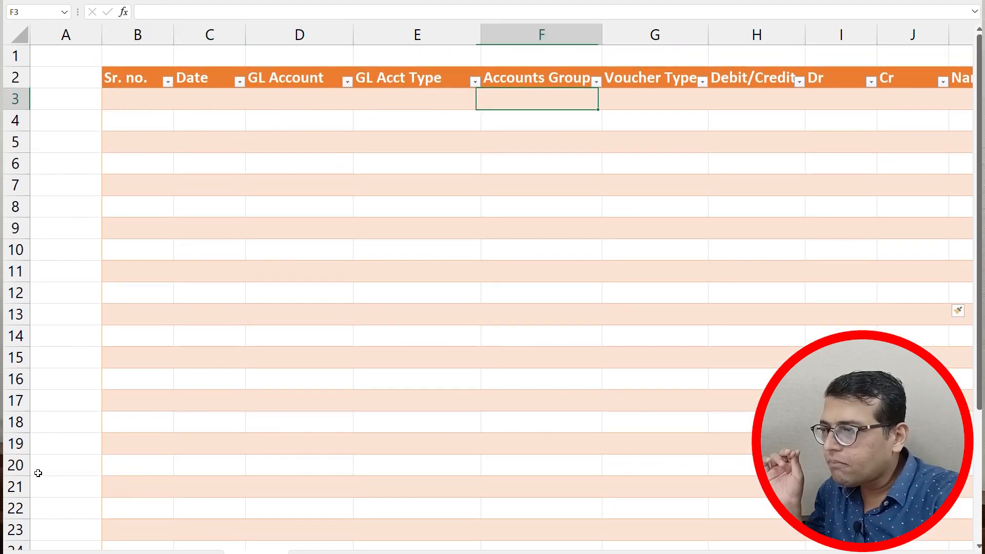
key("Left")
key("Left")
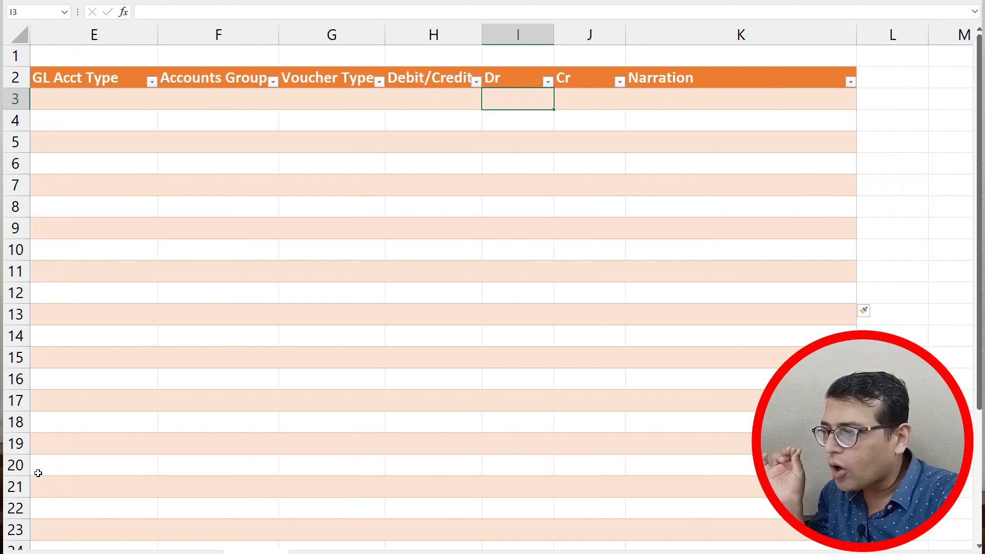
- Check where the enlarged table ends by going down the Dr column past its last row
key("Down")
key("Down")
key("Down")
key("Down")
key("Down")
key("Down")
key("Down")
key("Down")
key("Down")
key("Down")
key("Down")
key("Down")
key("Down")
key("Down")
key("Down")
key("Down")
key("Down")
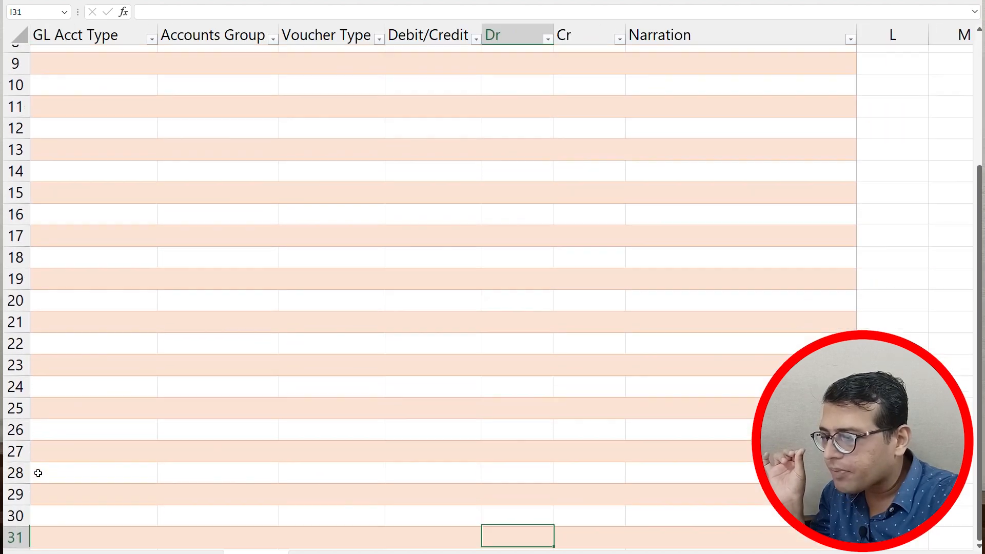
key("Down")
key("Down")
key("Down")
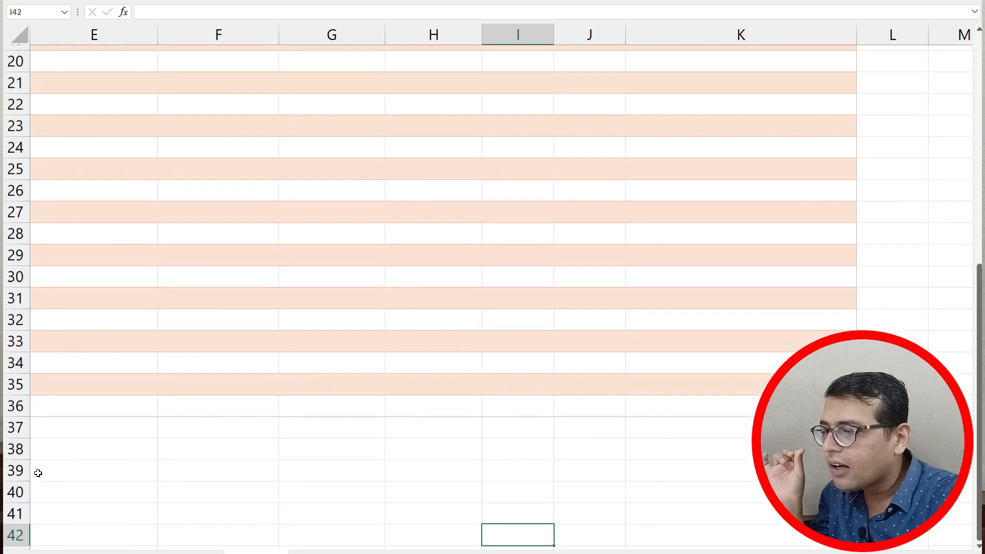
key("Up")
key("Up")
key("Up")
key("Up")
key("Up")
key("Up")
key("Up")
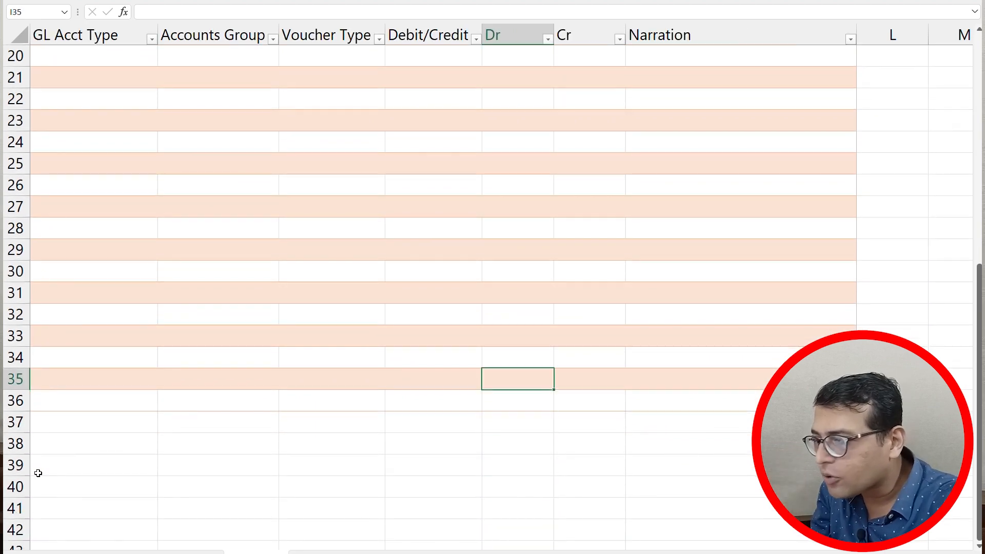
- Turn on the Total Row option for the ledger table
key("alt")
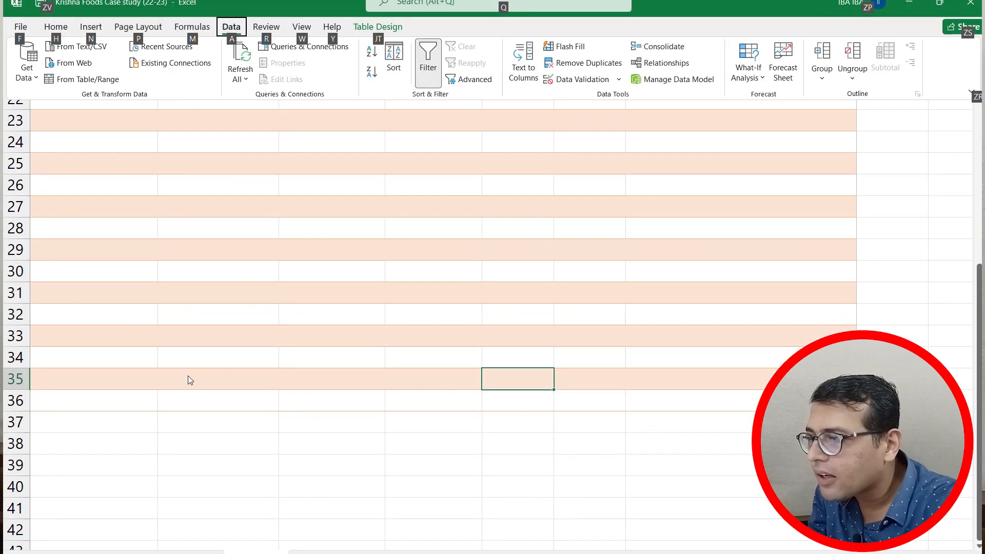
left_click(388, 26)
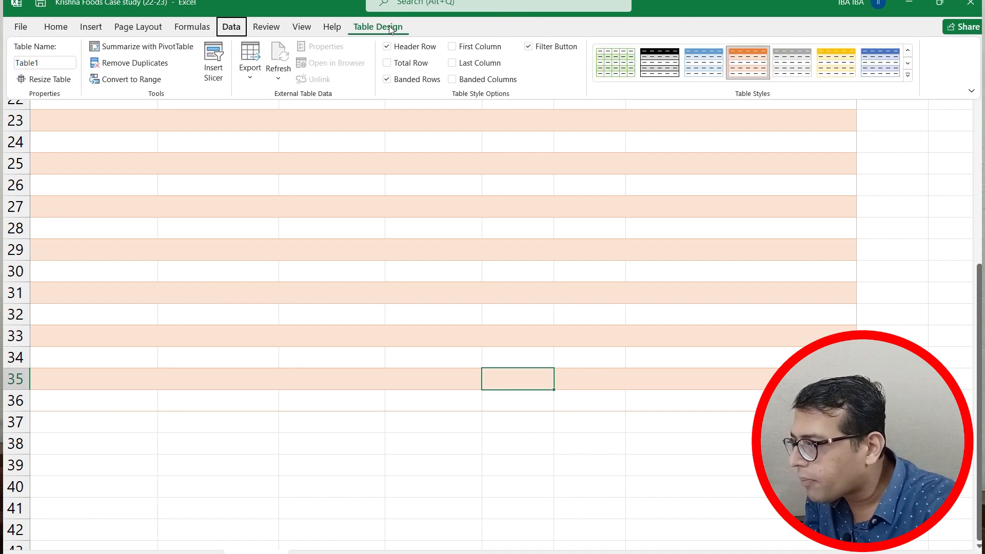
left_click(384, 65)
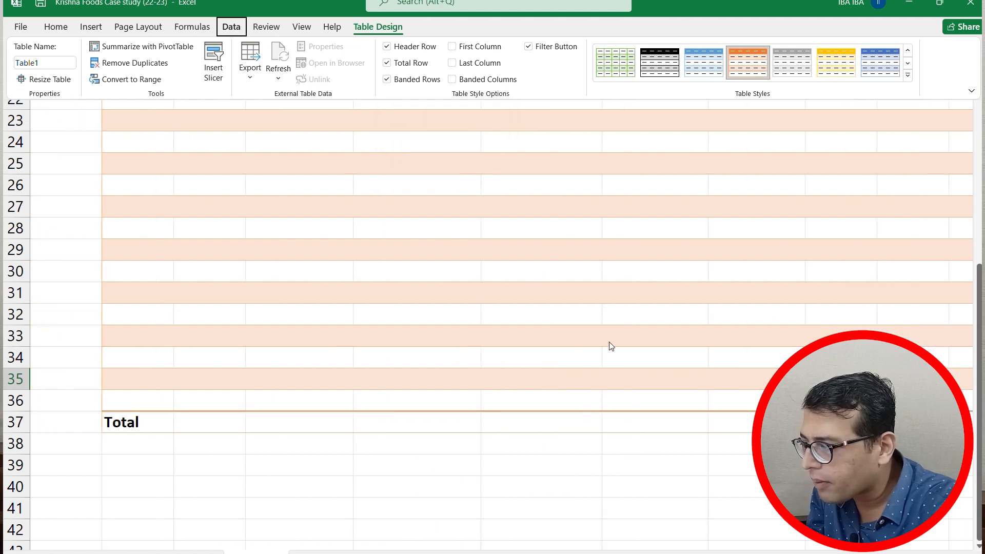
- Set the total row's Dr cell, I37, to Sum
left_click(589, 422)
key("Right")
key("Right")
key("Down")
key("Down")
key("Left")
key("Left")
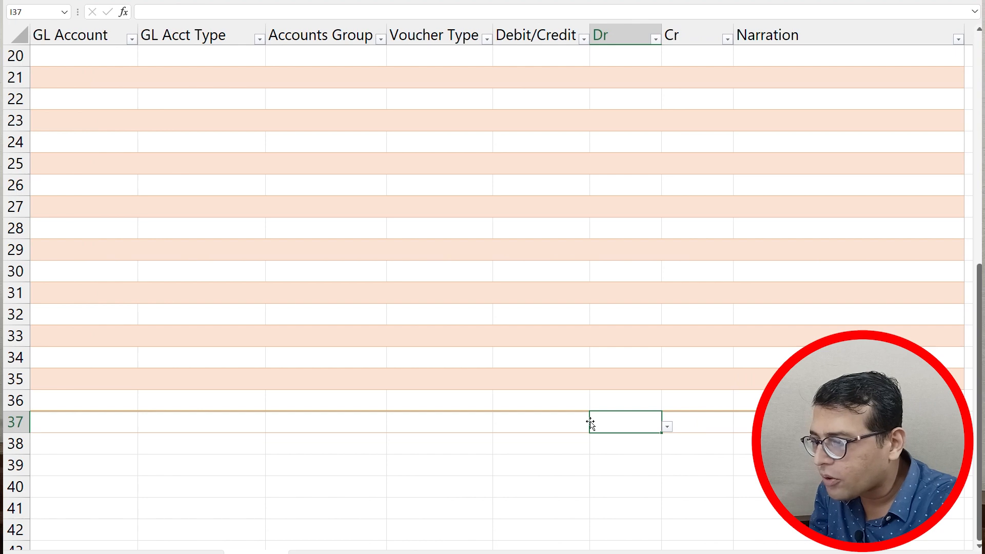
key("alt+Down")
key("Down")
key("Down")
key("Down")
key("Down")
key("Down")
key("Down")
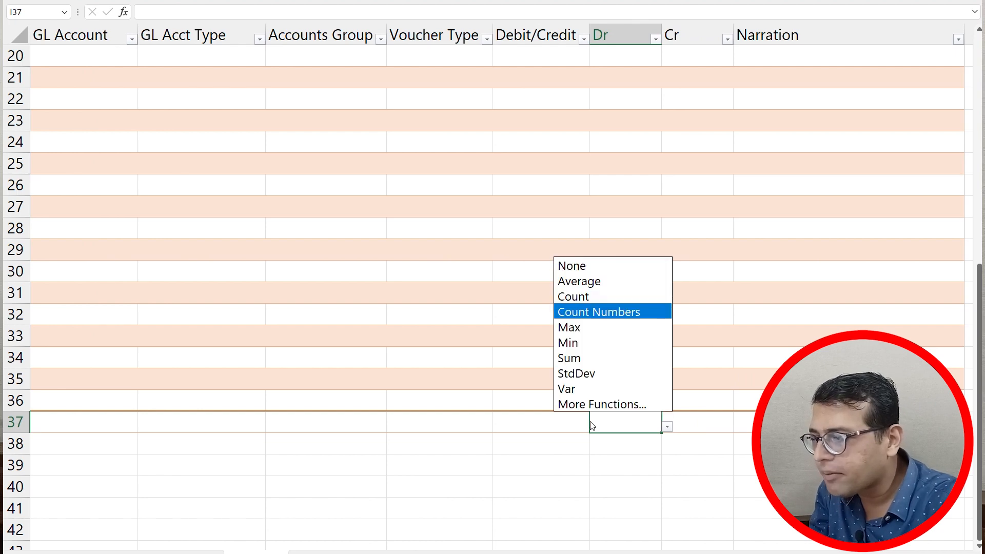
key("Return")
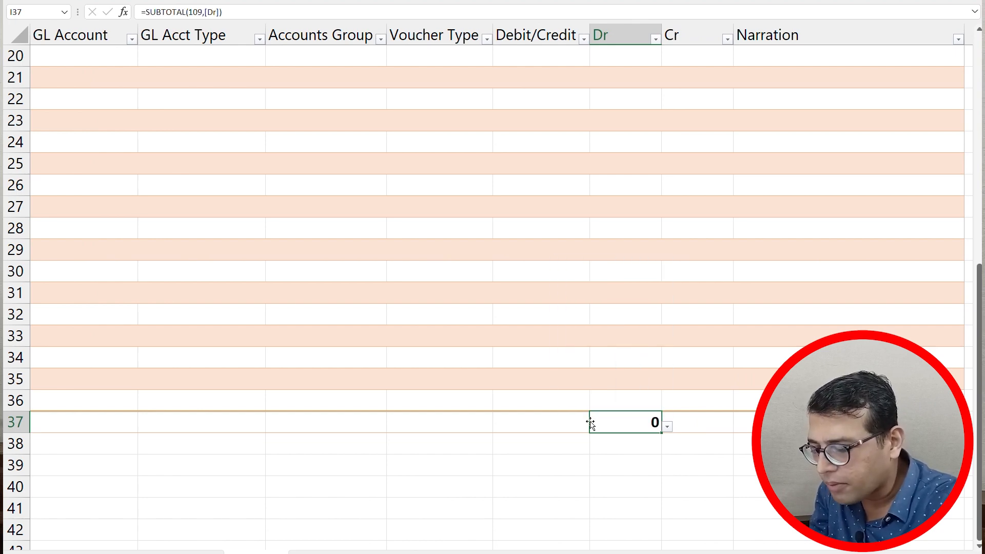
- Set the total row's Cr cell, J37, to Sum
key("Right")
key("alt+Down")
key("Down")
key("Down")
key("Down")
key("Down")
key("Down")
key("Down")
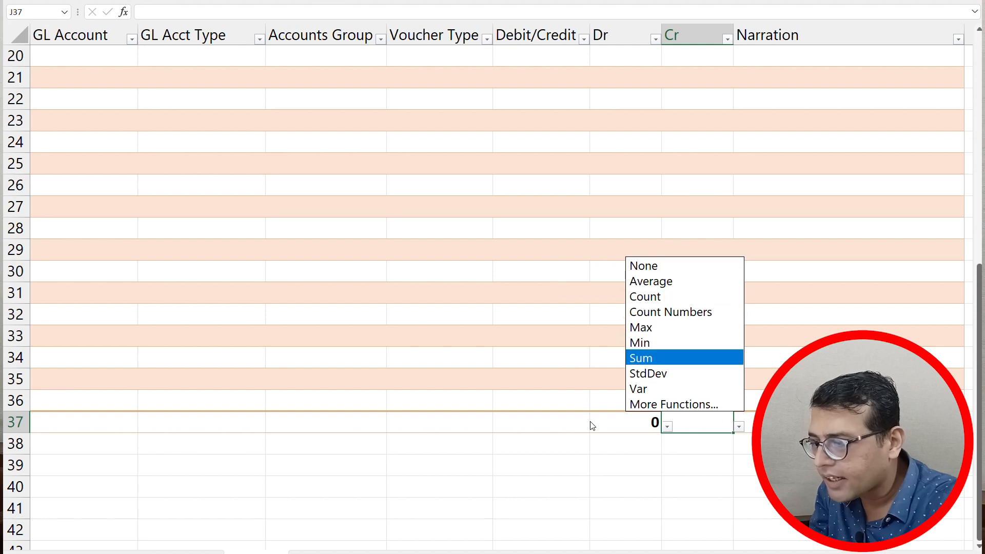
key("Return")
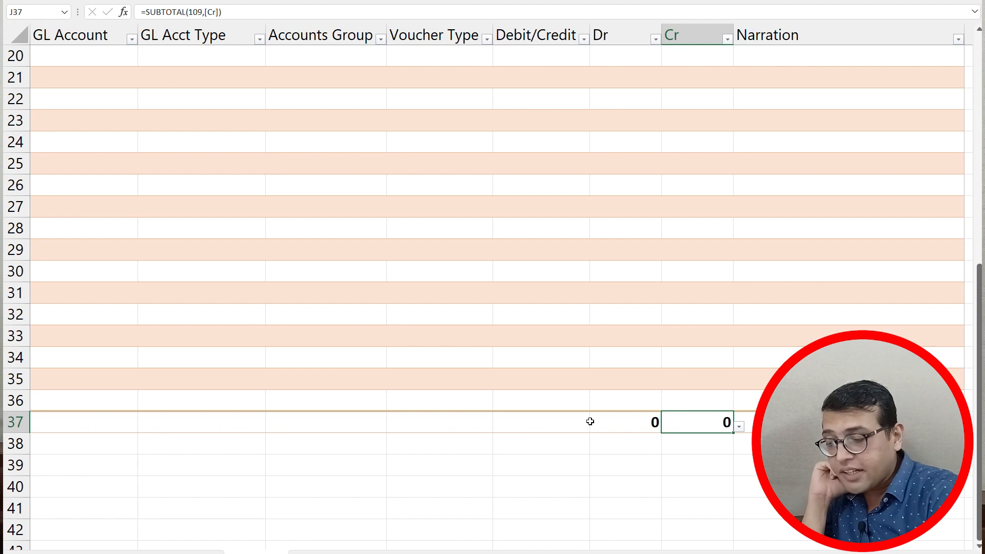
- Check the total row's Dr and Cr cells, and look back up through the entry rows to the start of the sheet
key("Left")
key("Left")
key("Right")
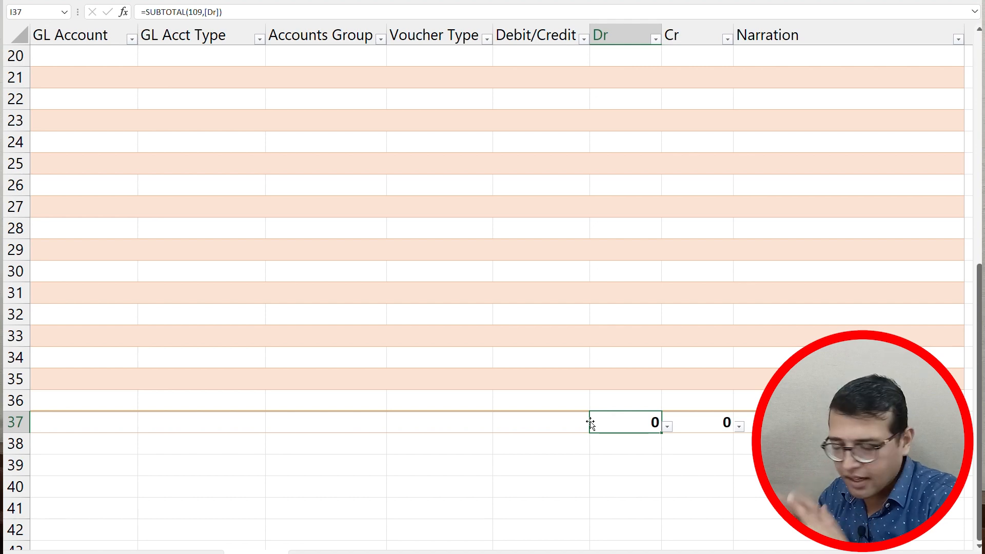
key("Up")
key("Up")
key("Up")
key("Up")
key("Up")
key("Up")
key("Up")
key("Up")
key("Up")
key("Up")
key("Up")
key("Up")
key("Up")
key("Up")
key("Up")
key("Up")
key("Up")
key("Up")
key("Up")
key("Up")
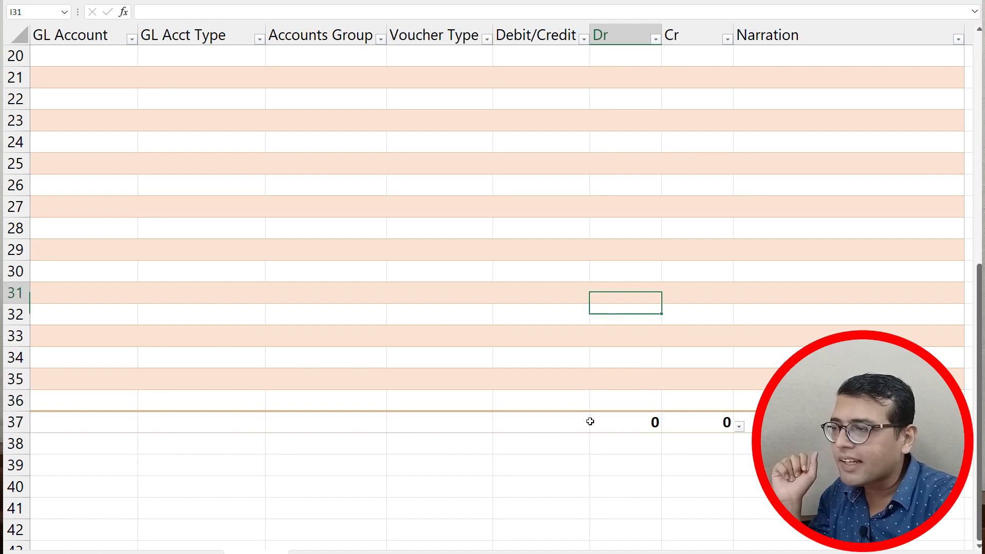
key("Up")
key("Up")
key("Up")
key("Up")
key("Up")
key("Up")
key("Up")
key("Up")
key("Up")
key("Up")
key("Up")
key("Up")
key("Up")
key("Up")
key("Left")
key("Left")
key("Left")
key("Left")
key("Left")
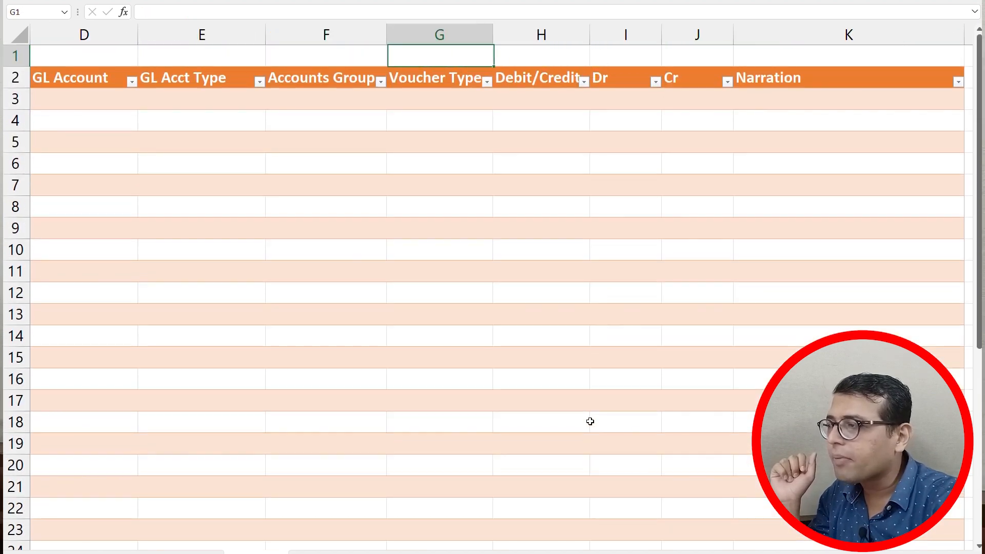
key("Left")
key("Left")
key("Left")
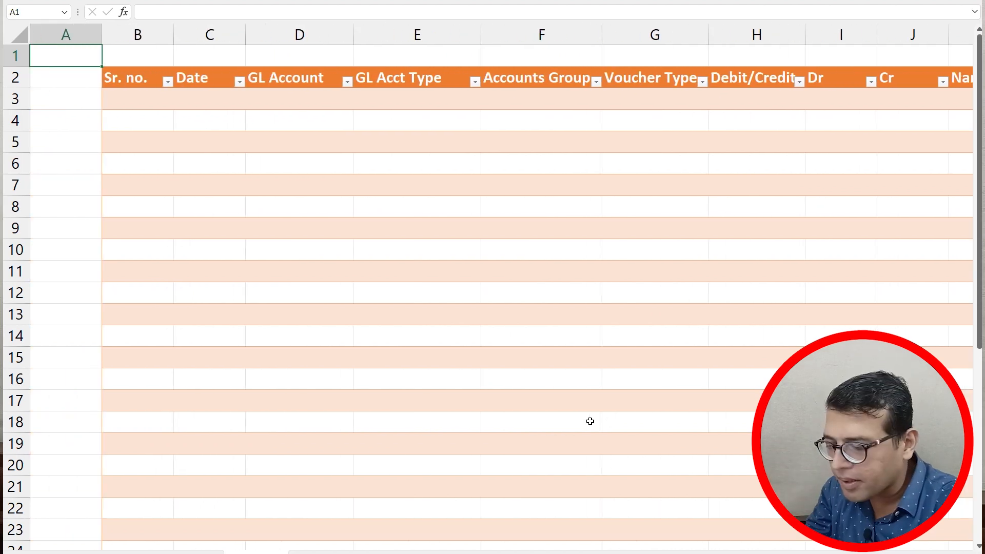
- Insert a blank sheet row at row 2, directly above the ledger table's header row
key("Down")
key("Down")
key("Down")
key("Down")
key("Up")
key("Up")
key("Up")
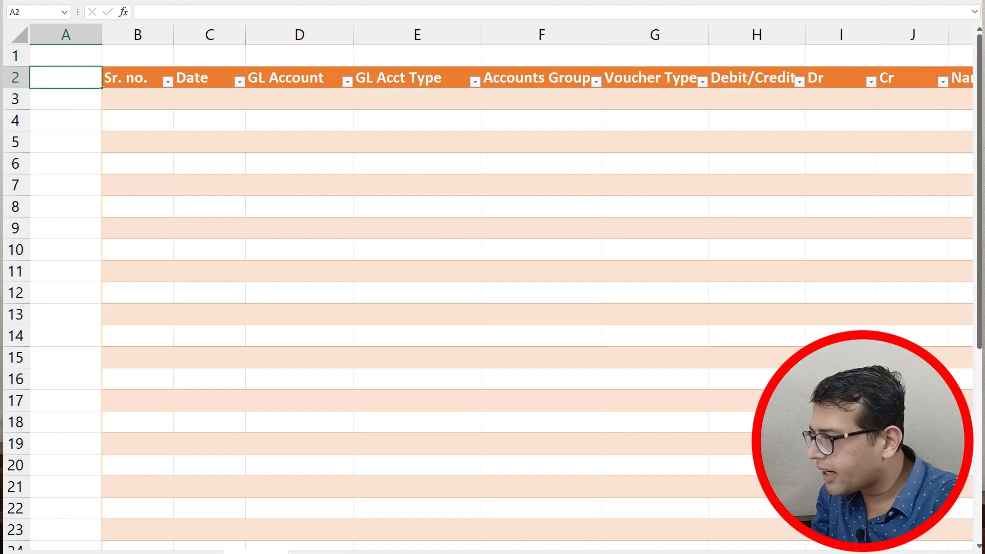
key("shift+space")
key("ctrl+shift+plus")
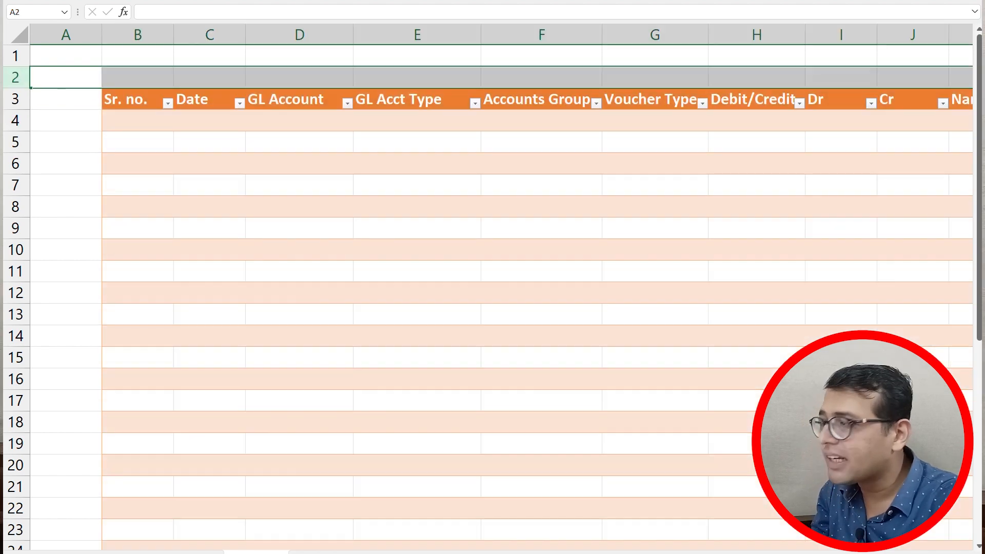
- Enter the title "Shree Krishna Foods" in cell B2 above the ledger table
key("Right")
type("S")
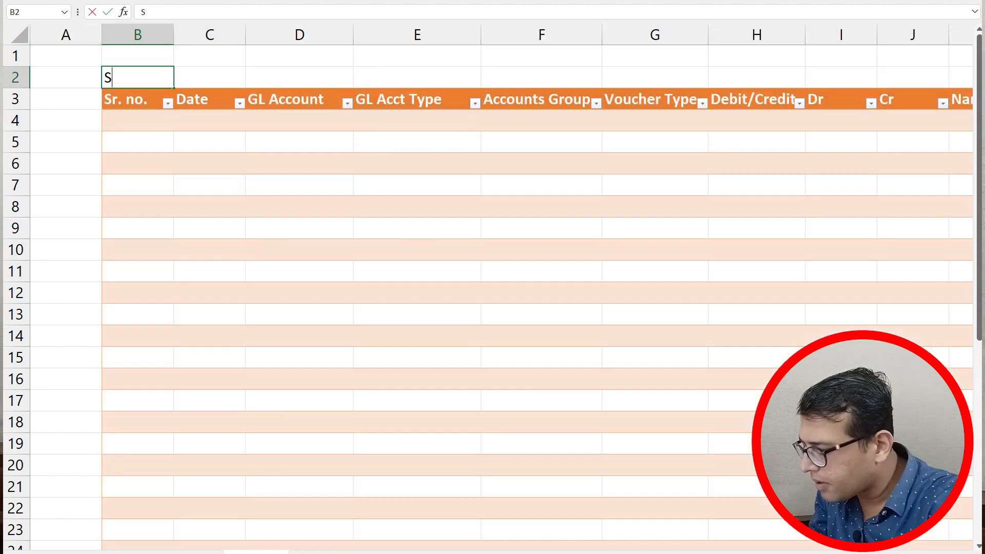
type("hree Krish")
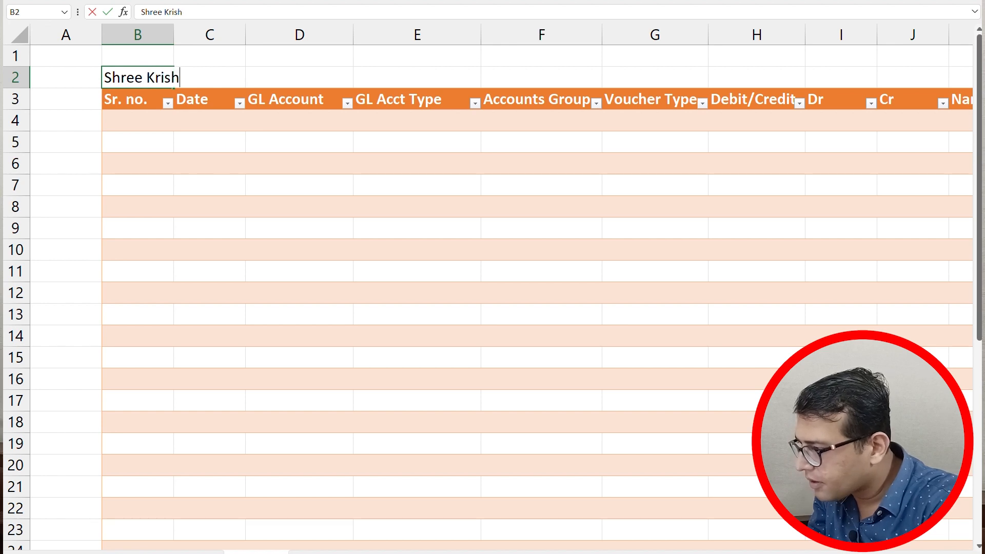
type("na Foods")
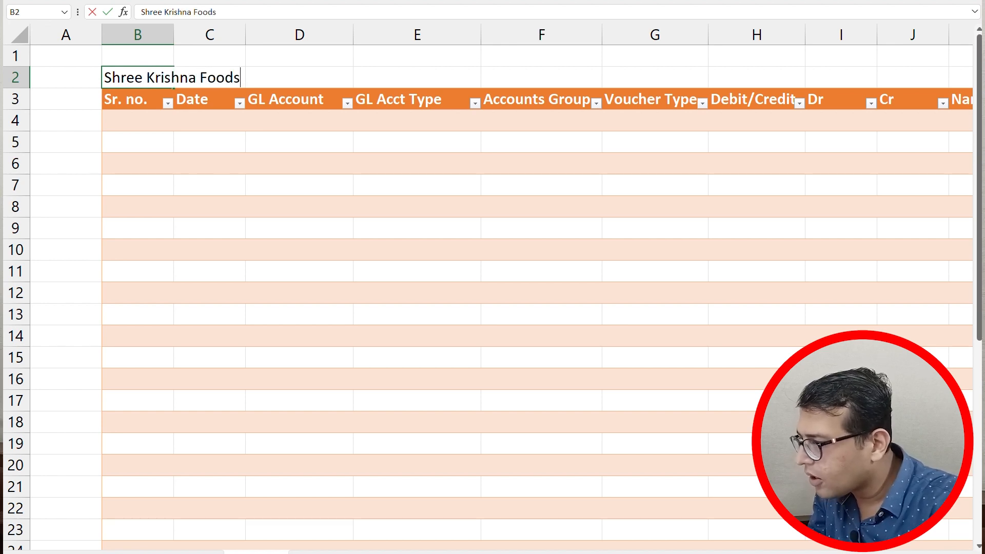
key("Return")
key("Up")
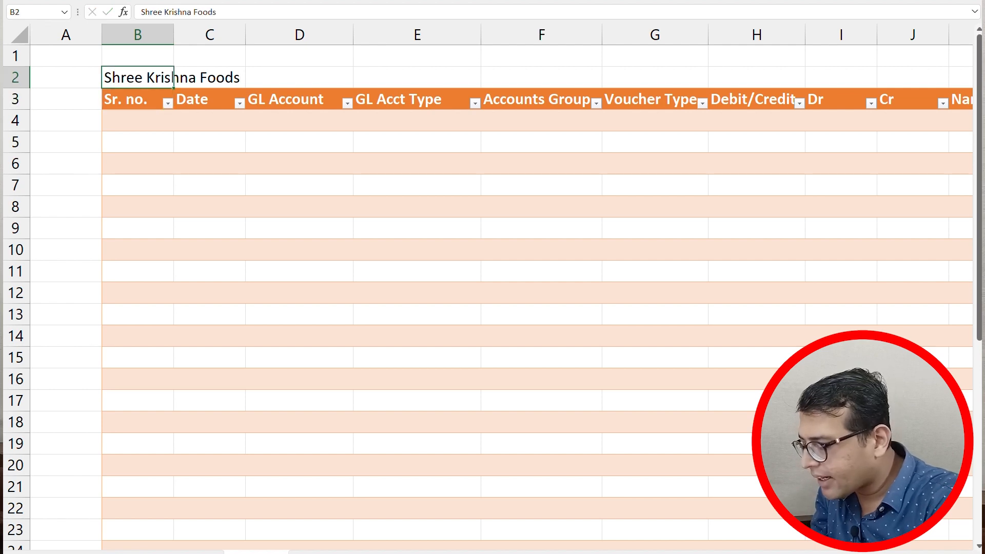
- Format the company title in B2 as bold and underlined with font size 28
key("ctrl+b")
key("ctrl+u")
key("alt")
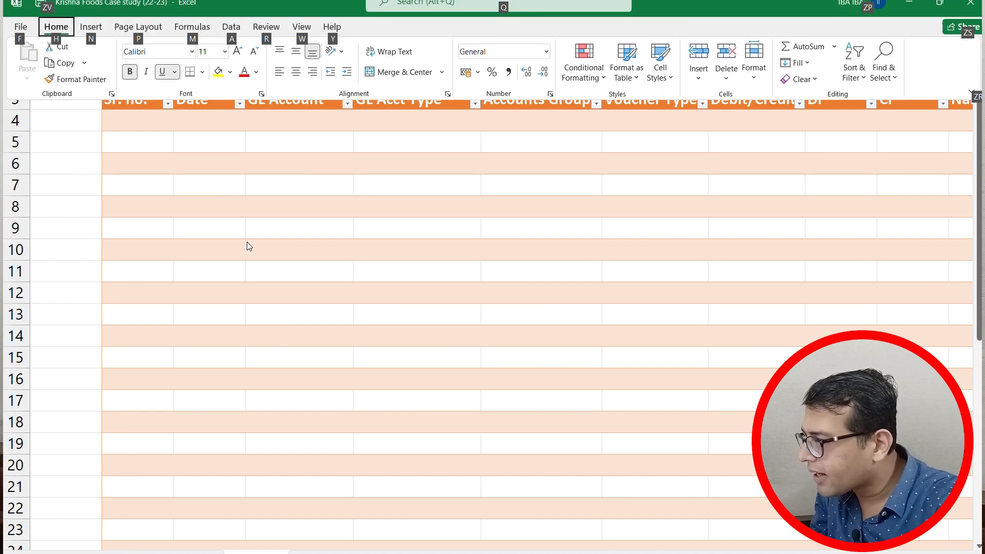
left_click(224, 54)
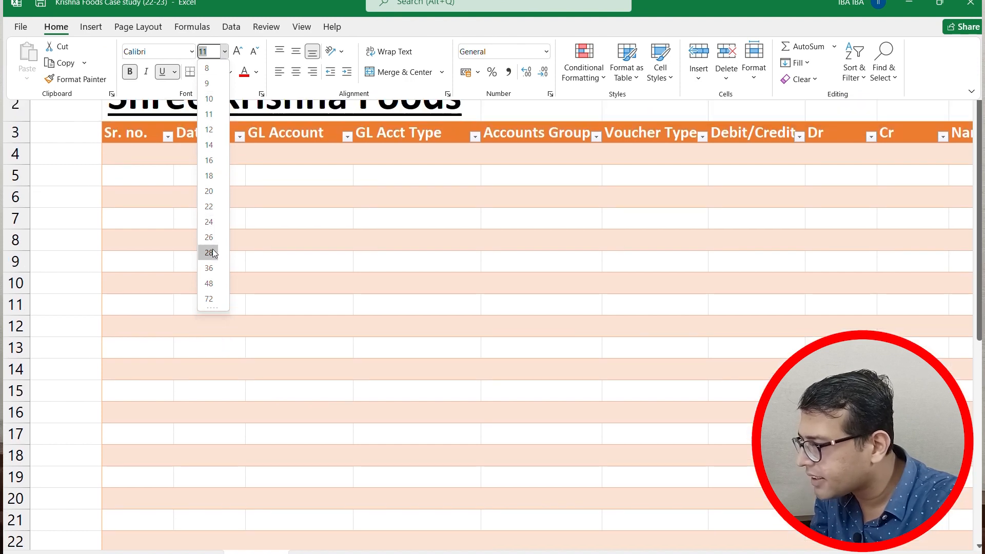
left_click(208, 252)
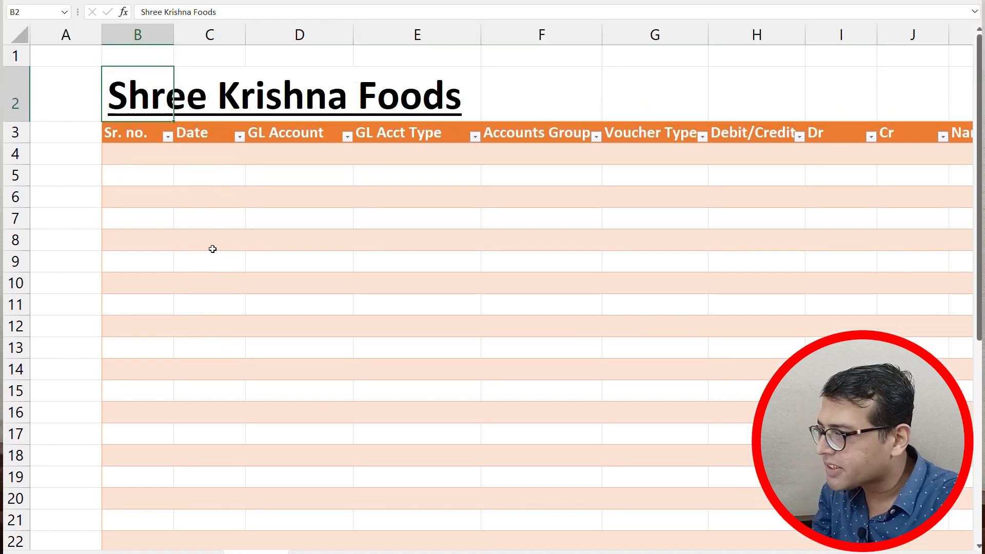
key("Down")
key("Down")
key("Down")
key("Down")
key("Down")
key("Down")
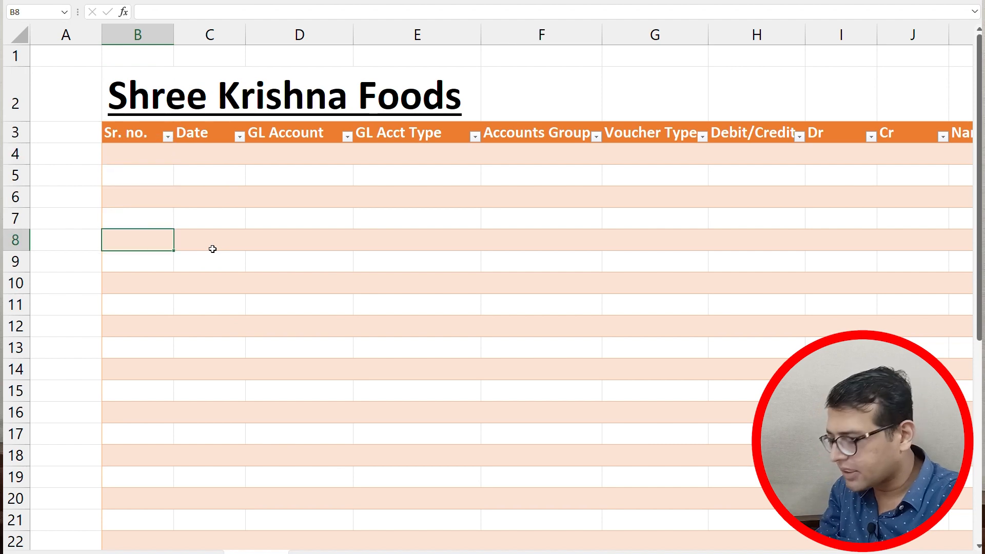
- Examine the rows of the Shree Krishna Foods table from the top of the sheet down to row 27
key("Up")
key("Up")
key("Up")
key("Up")
key("Up")
key("Up")
key("Down")
key("Down")
key("Down")
key("Down")
key("Down")
key("Down")
key("Down")
key("Down")
key("Down")
key("Down")
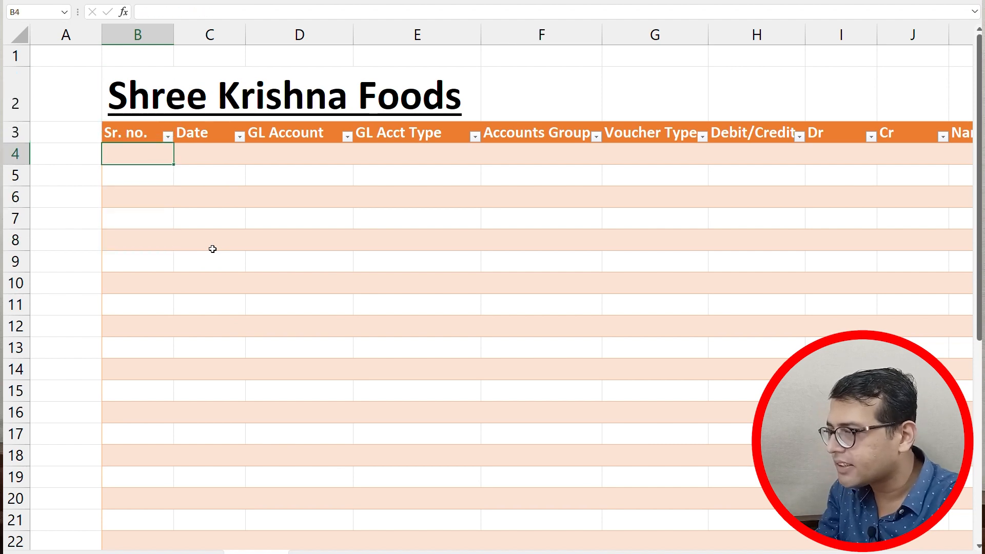
key("Down")
key("Down")
key("Down")
key("Down")
key("Down")
key("Down")
key("Down")
key("Down")
key("Down")
key("Down")
key("Down")
key("Down")
key("Down")
key("Down")
key("Down")
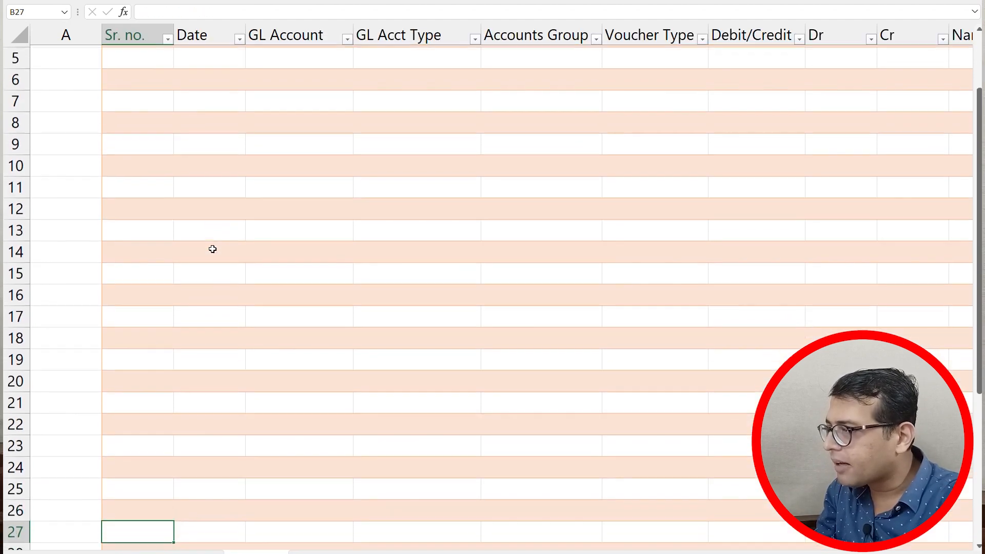
- Go back up to cell B1 and check the table's title and header row
key("Up")
key("Up")
key("Up")
key("Up")
key("Up")
key("Up")
key("Up")
key("Up")
key("Up")
key("Up")
key("Up")
key("Up")
key("Up")
key("Up")
key("Up")
key("Up")
key("Up")
key("Up")
key("Up")
key("Up")
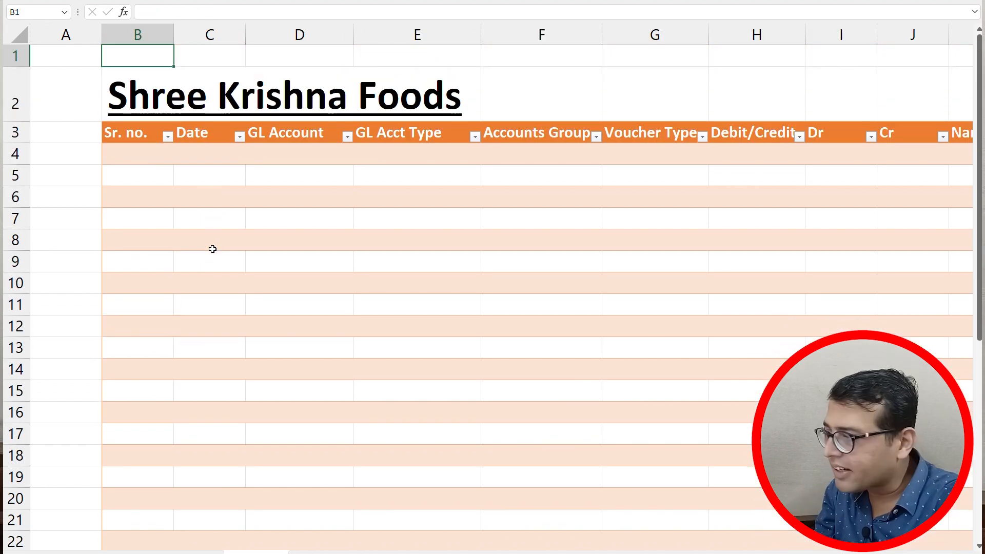
- Follow the Sr. no. column down to row 27 and check how the table's column headings are displayed
key("Down")
key("Down")
key("Down")
key("Down")
key("Down")
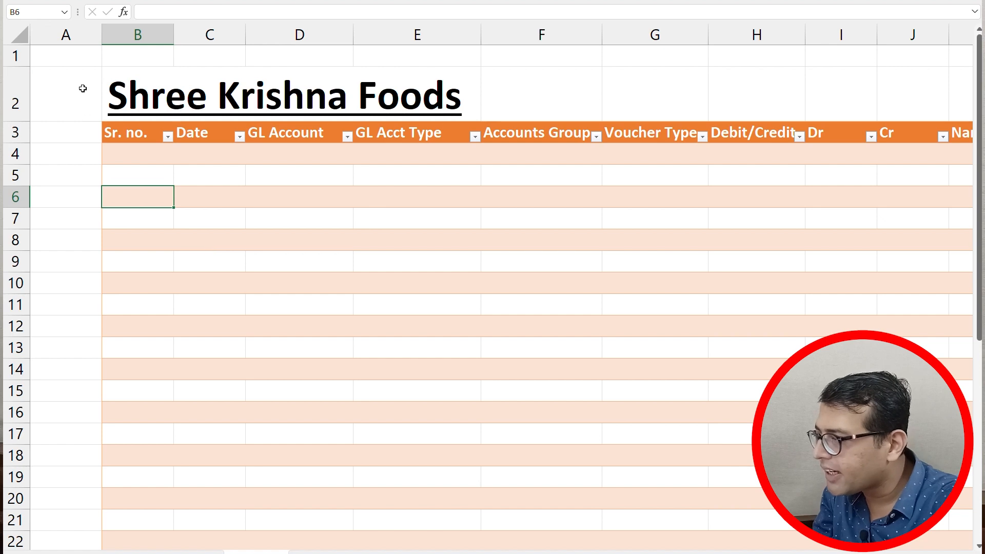
key("Down")
key("Down")
key("Down")
key("Down")
key("Down")
key("Down")
key("Down")
key("Down")
key("Down")
key("Down")
key("Down")
key("Down")
key("Down")
key("Down")
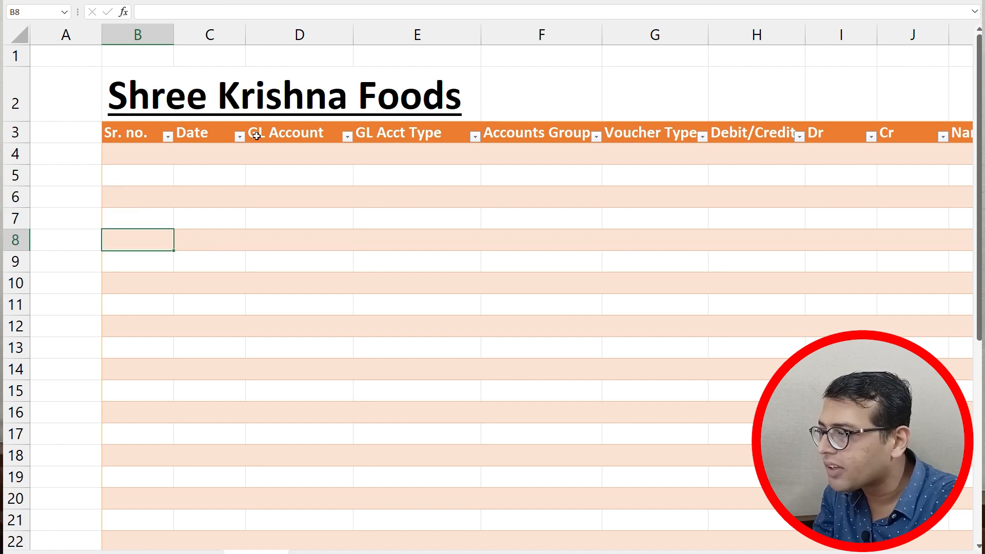
key("Down")
key("Down")
key("Down")
key("Down")
key("Down")
key("Down")
key("Down")
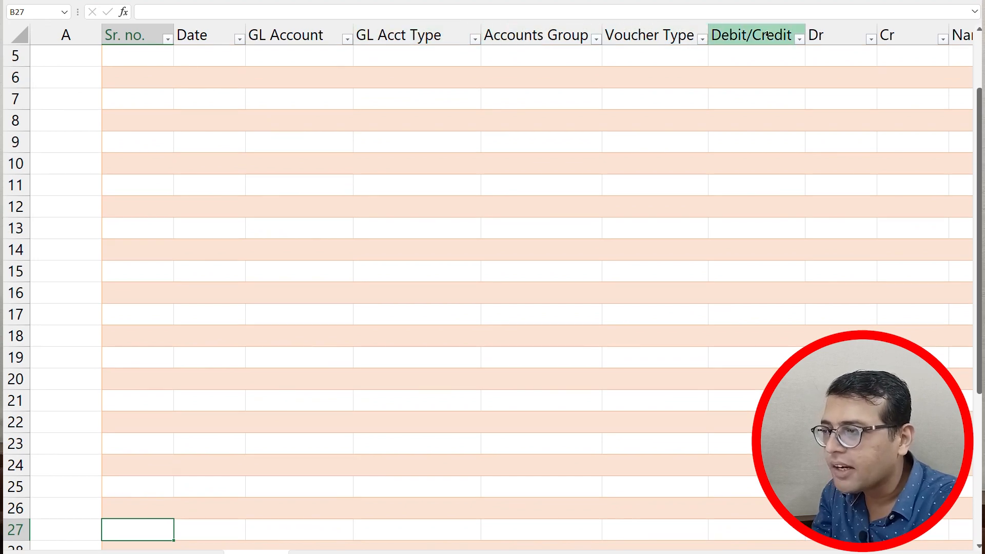
- Look across row 27 to column L and check the headings when the selection is outside the table
key("Right")
key("Right")
key("Right")
key("Right")
key("Right")
key("Right")
key("Right")
key("Right")
key("Right")
key("Right")
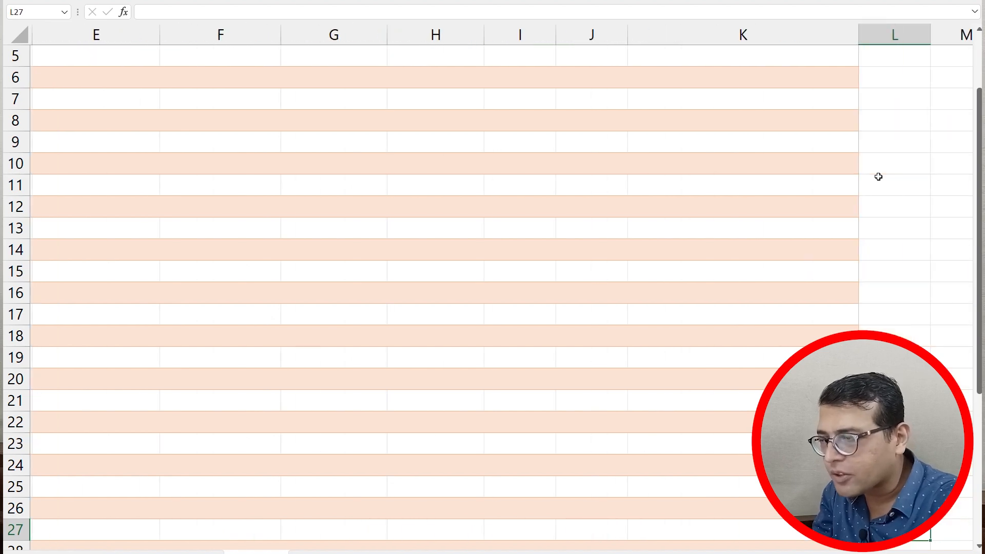
- Return to the Sr. no. column around row 28 and check the column headings with the selection inside the table
key("Left")
key("Left")
key("Left")
key("Left")
key("Left")
key("Left")
key("Left")
key("Left")
key("Left")
key("Left")
key("Left")
key("Up")
key("Up")
key("Up")
key("Right")
key("Down")
key("Down")
key("Down")
key("Down")
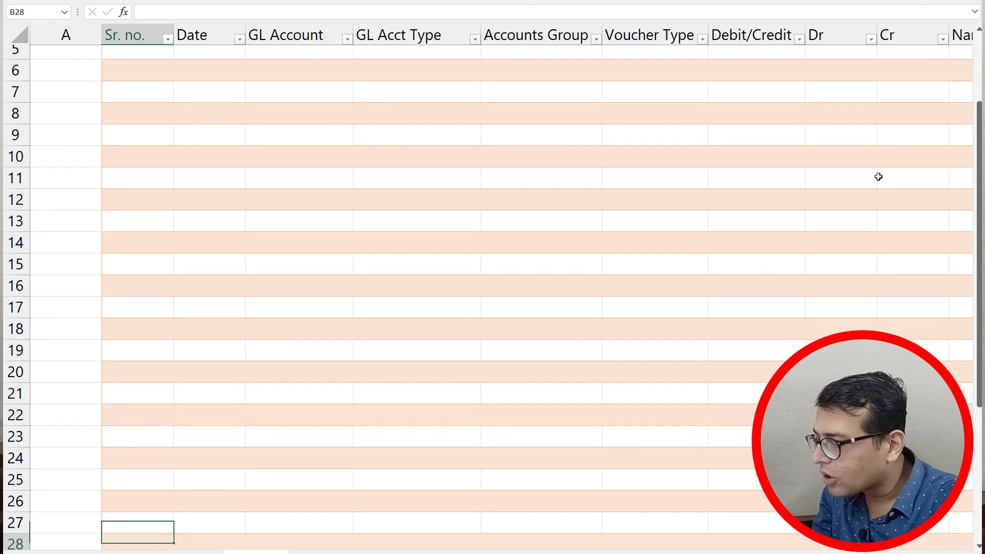
- Follow the Sr. no. column down beyond row 28 and back up to check how far the banded table extends
key("Down")
key("Down")
key("Down")
key("Down")
key("Down")
key("Down")
key("Down")
key("Down")
key("Down")
key("Down")
key("Down")
key("Down")
key("Down")
key("Down")
key("Down")
key("Down")
key("Down")
key("Down")
key("Up")
key("Up")
key("Up")
key("Up")
key("Up")
key("Up")
key("Up")
key("Up")
key("Up")
key("Up")
key("Up")
- Select entire rows 7 through 29 starting from column A and insert blank rows there to lengthen the table
key("shift+space")
key("Left")
key("Down")
key("Up")
key("Up")
key("Up")
key("Up")
key("Up")
key("Up")
key("Up")
key("Up")
key("Up")
key("Up")
key("Up")
key("Up")
key("Up")
key("Up")
key("Up")
key("Up")
key("Up")
key("Up")
key("Up")
key("Up")
key("Up")
key("Up")
key("Up")
key("Up")
key("Up")
key("Up")
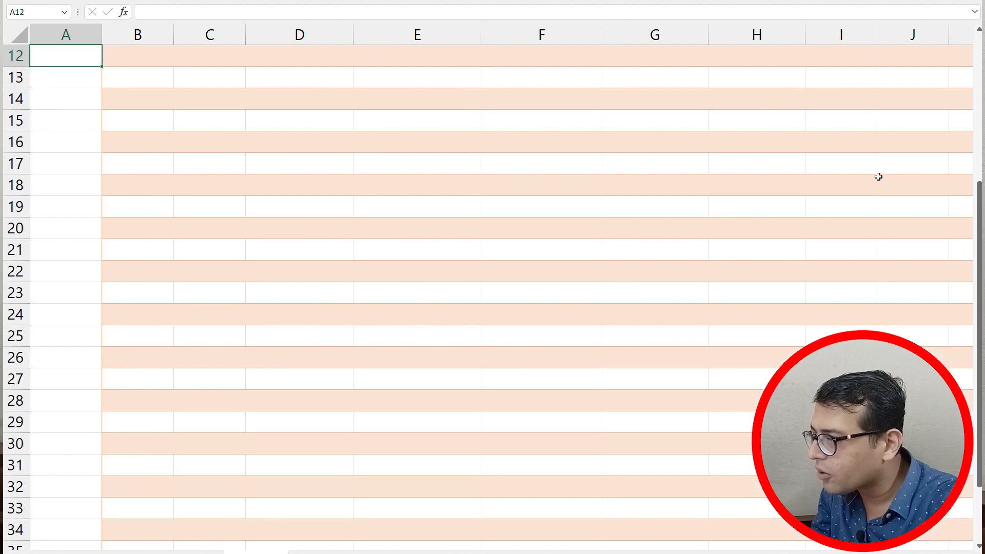
key("Down")
key("Down")
key("Down")
key("Down")
key("Down")
key("Down")
key("shift+space")
key("shift+Down")
key("shift+Down")
key("shift+Down")
key("shift+Down")
key("shift+Down")
key("shift+Down")
key("shift+Down")
key("shift+Down")
key("shift+Down")
key("shift+Down")
key("shift+Down")
key("shift+Down")
key("shift+Down")
key("shift+Down")
key("shift+Down")
key("shift+Down")
key("shift+Down")
key("shift+Down")
key("shift+Down")
key("shift+Down")
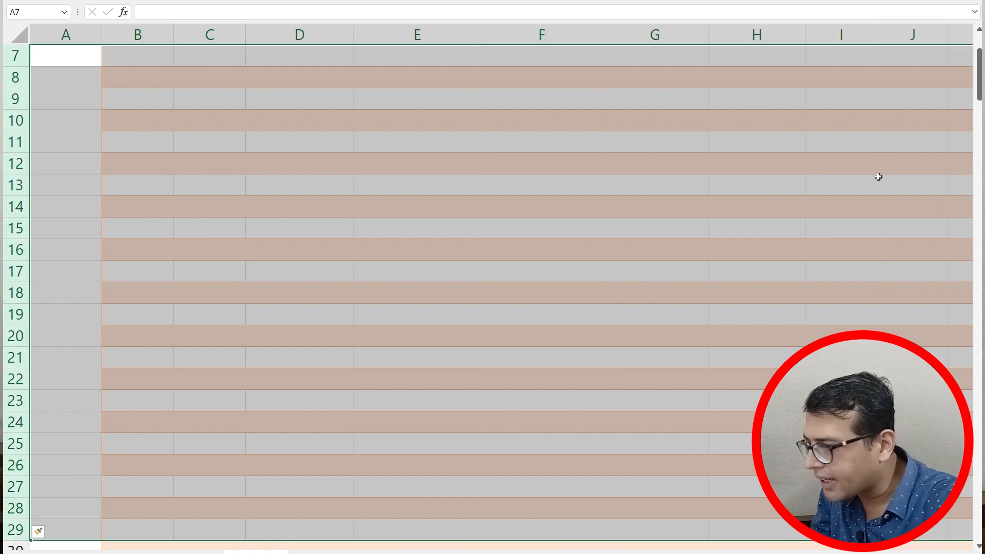
- Return up column A to the start of the sheet and check the table's title and header row
key("Up")
key("Up")
key("Up")
key("Up")
key("Up")
key("Up")
key("Down")
key("Down")
key("Down")
key("Down")
key("Down")
key("Down")
key("Down")
key("Down")
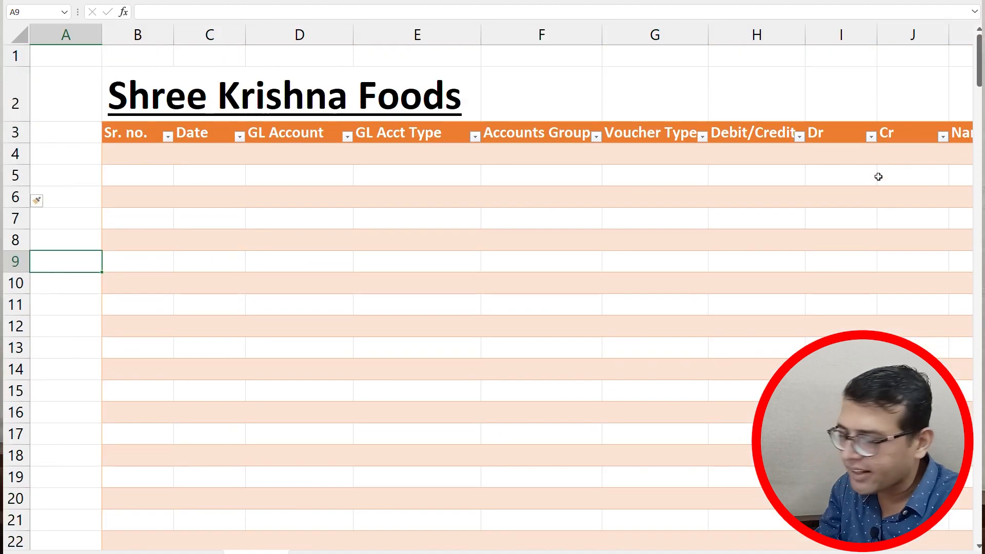
- Enter the serial numbers 1, 2 and 3 in cells B4 to B6 of the Sr. no. column
key("Right")
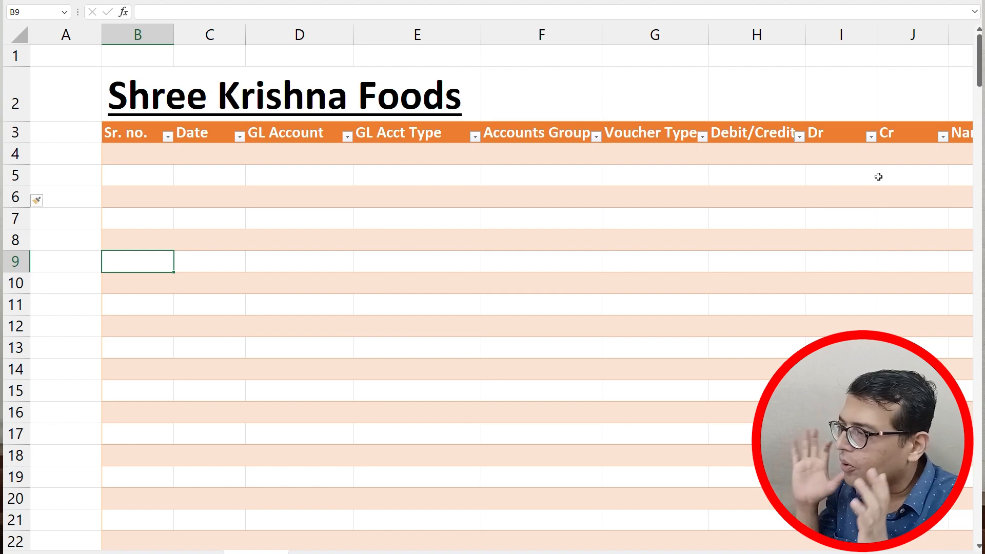
key("Up")
key("Up")
key("Up")
key("Up")
key("Up")
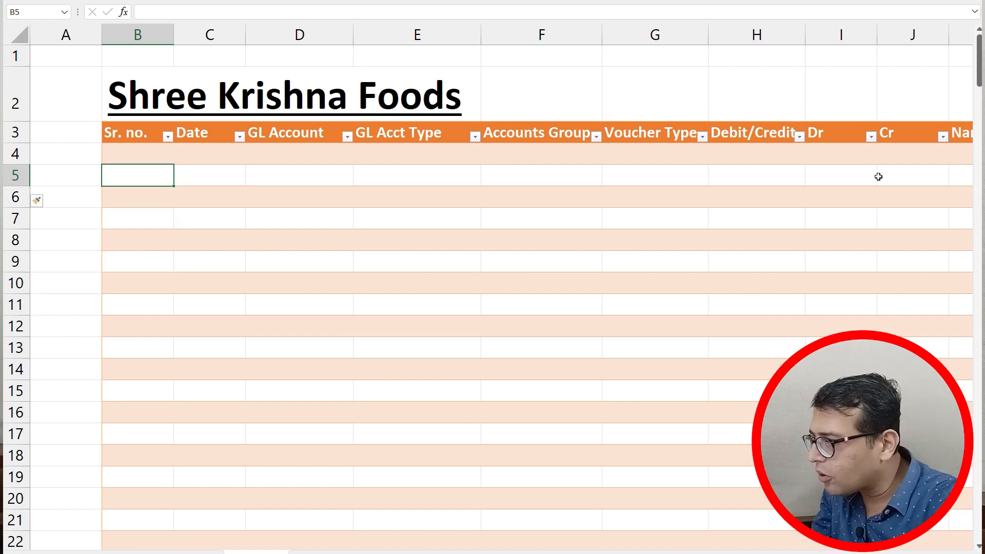
key("Num_Lock")
type("1")
key("Return")
type("2")
key("Return")
type("3")
key("Return")
- Fill the 1, 2, 3 series from B4:B6 down the rest of the Sr. no. column
key("Up")
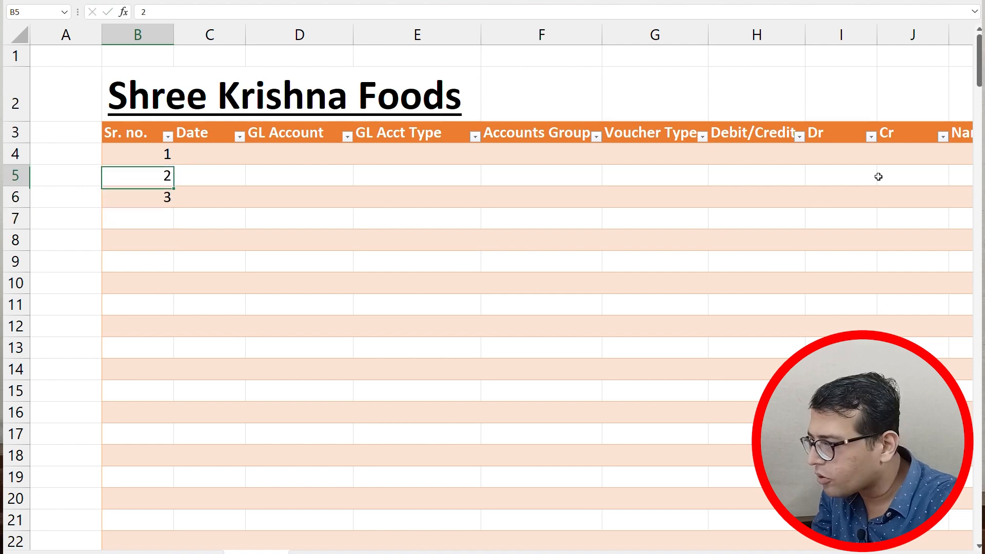
key("Up")
key("Up")
key("shift+Down")
key("shift+Down")
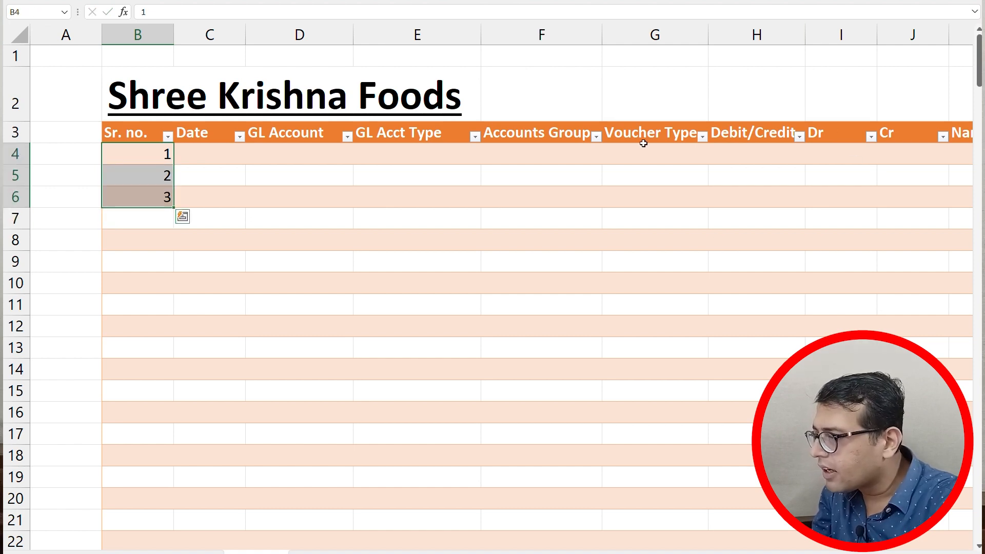
double_click(174, 208)
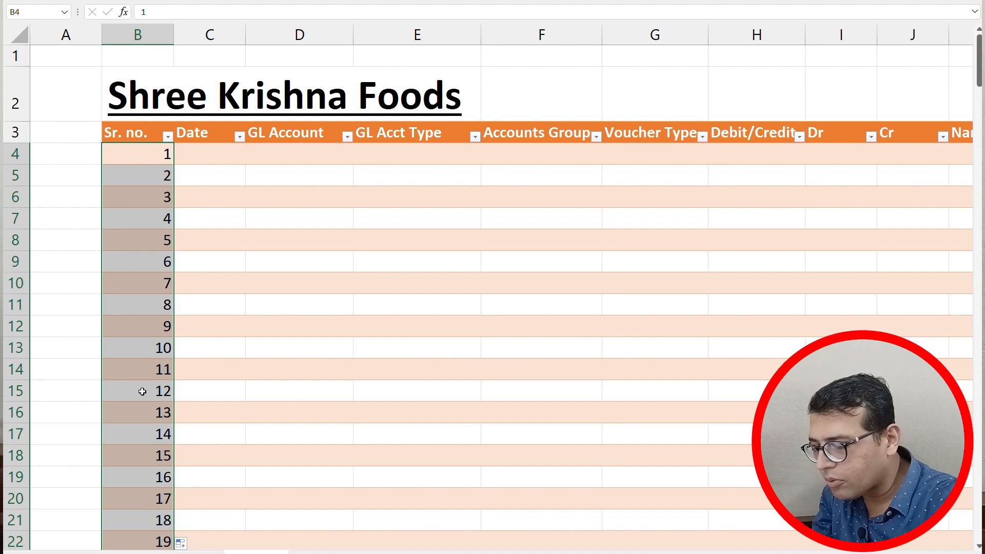
key("Down")
key("Down")
key("Down")
key("Down")
key("Down")
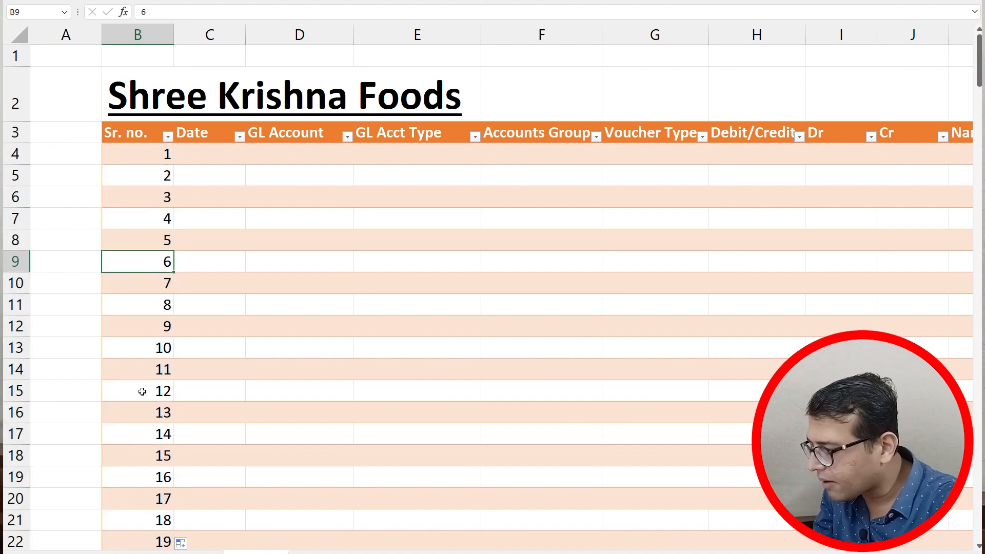
- Undo the series fill in the Sr. no. column and return to cell B4
key("ctrl+z")
key("Down")
key("Up")
key("Up")
key("Down")
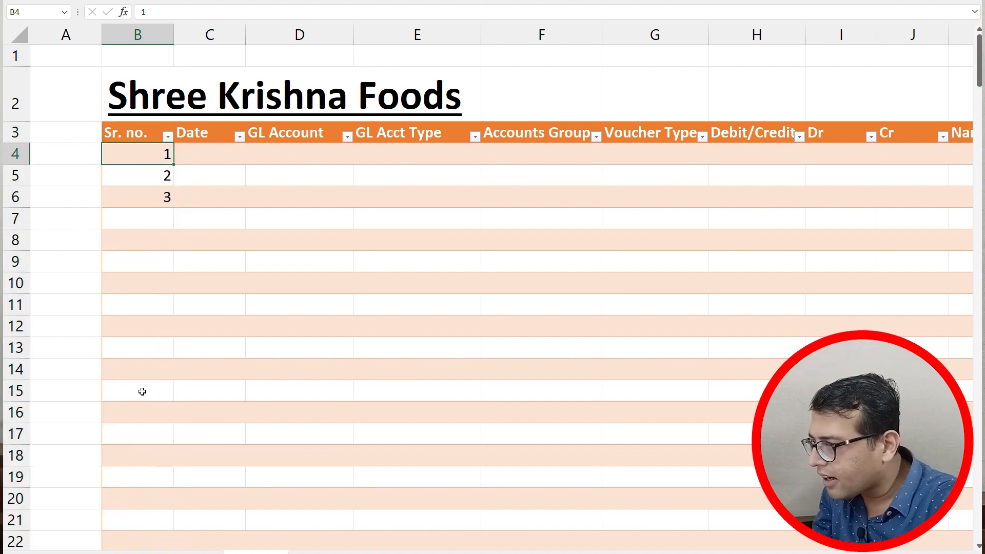
- Replace the serial number in cell B5 with the formula =B4+1
key("Down")
type("=")
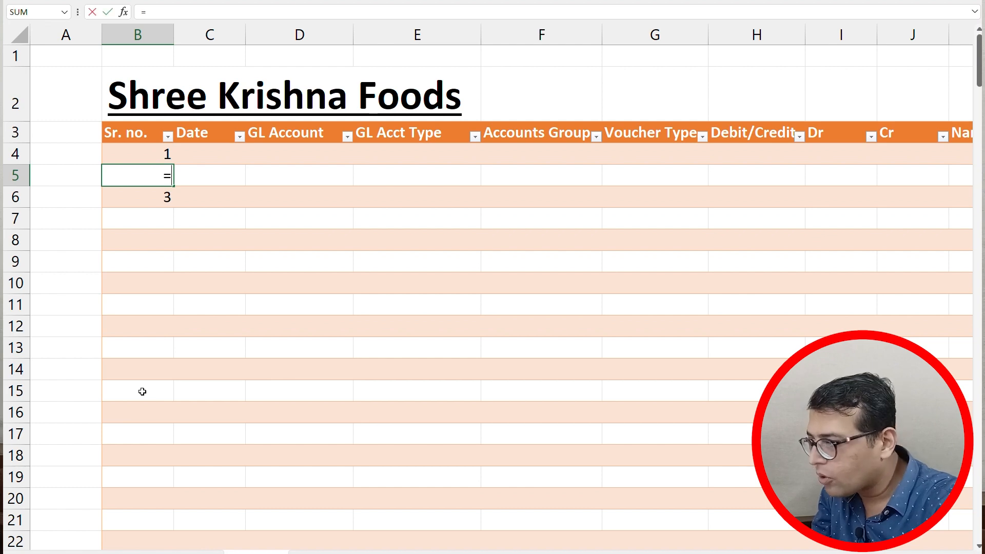
key("Up")
type("+")
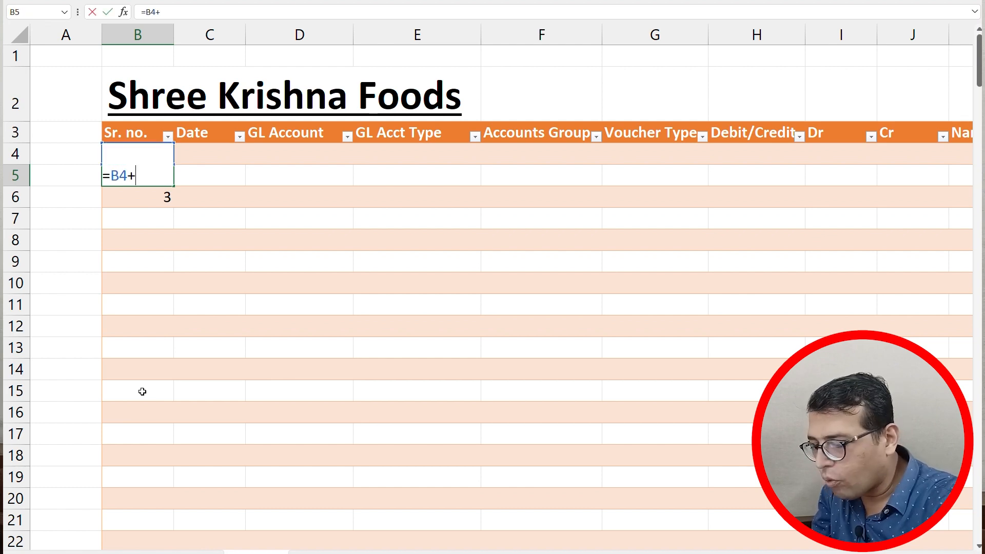
type("1")
key("Return")
type(".")
key("Escape")
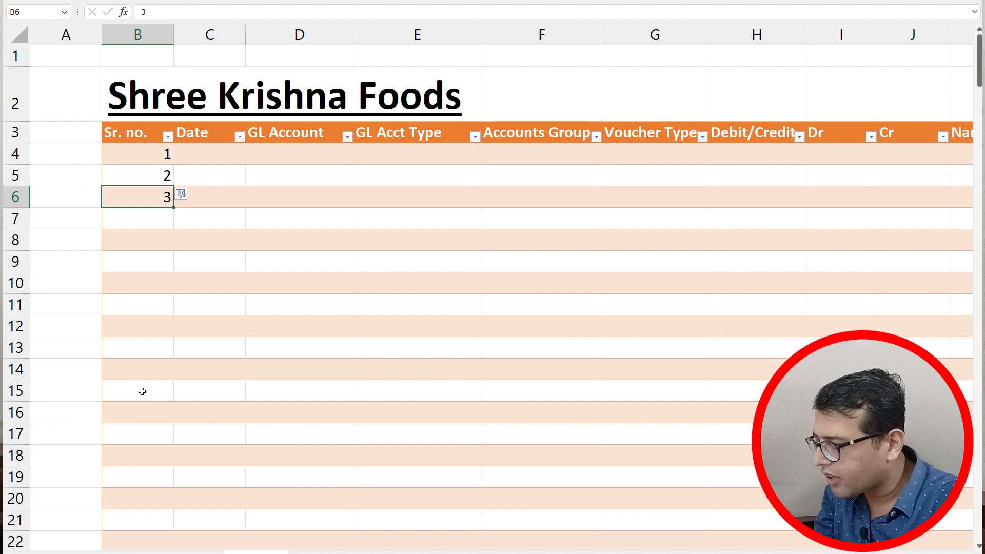
- Fill the serial number formula from B5 down through cell B8
key("Down")
key("ctrl+d")
key("Down")
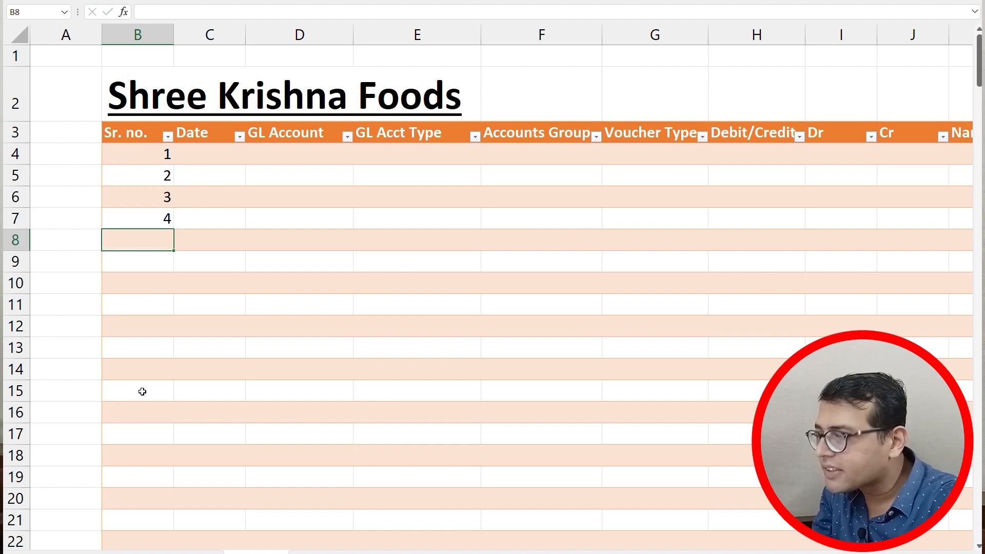
key("ctrl+d")
- Go back to cell B5 and inspect its formula without changing it
key("Up")
key("Up")
key("Up")
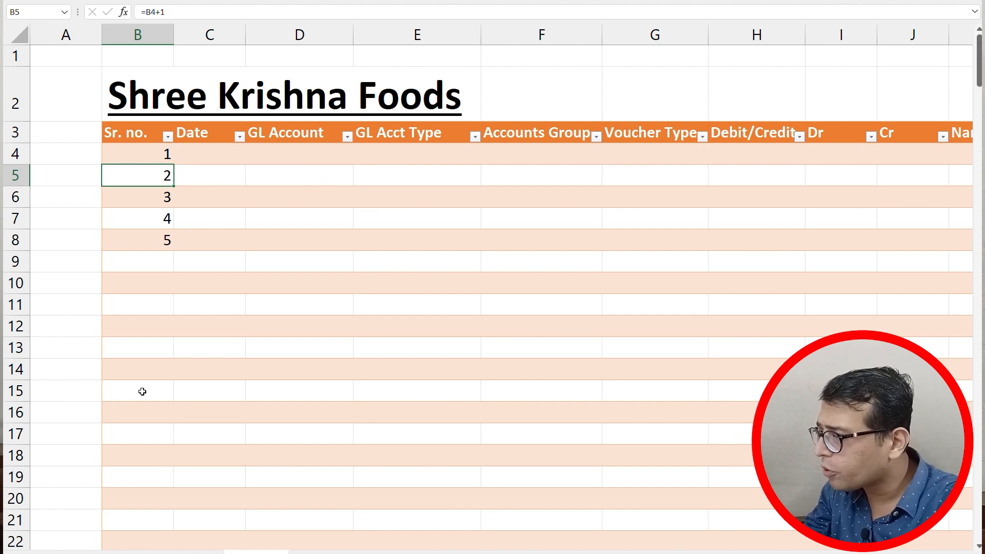
key("F2")
key("Escape")
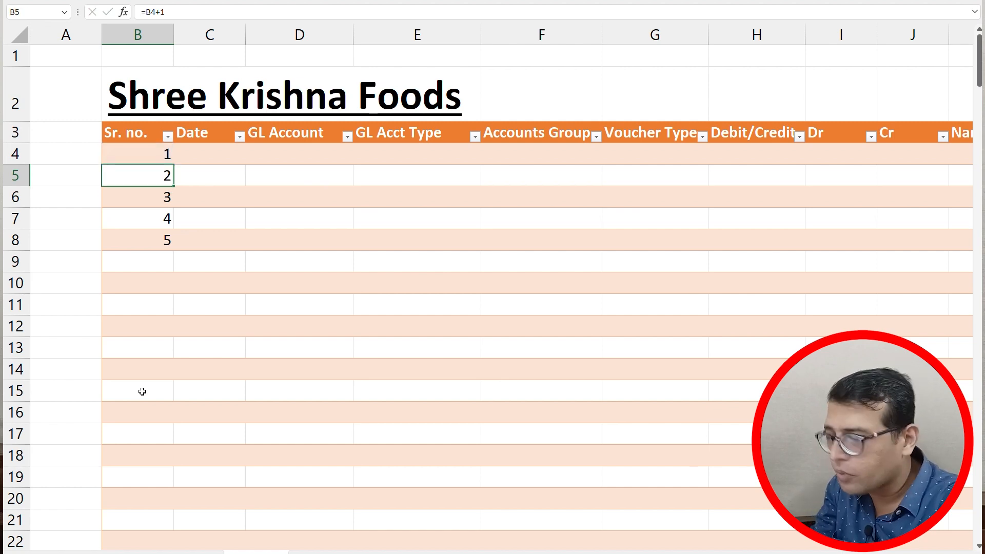
- Open the filter list of the Sr. no. header, examine its sort and filter options, and close it without applying any
key("Up")
key("Up")
key("alt+Down")
key("Down")
key("Down")
key("Down")
key("Up")
key("Up")
key("Down")
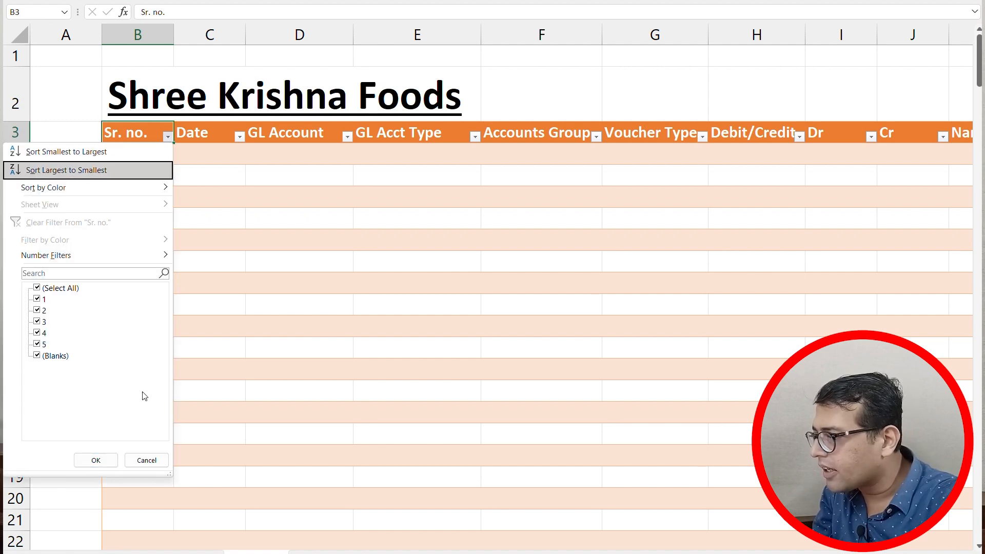
key("Down")
key("Down")
key("Down")
key("Down")
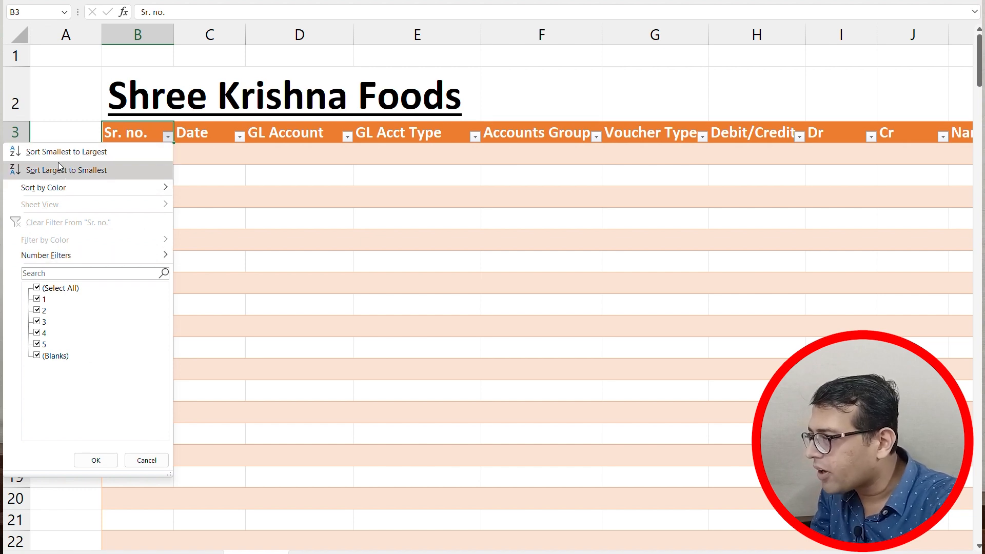
key("Escape")
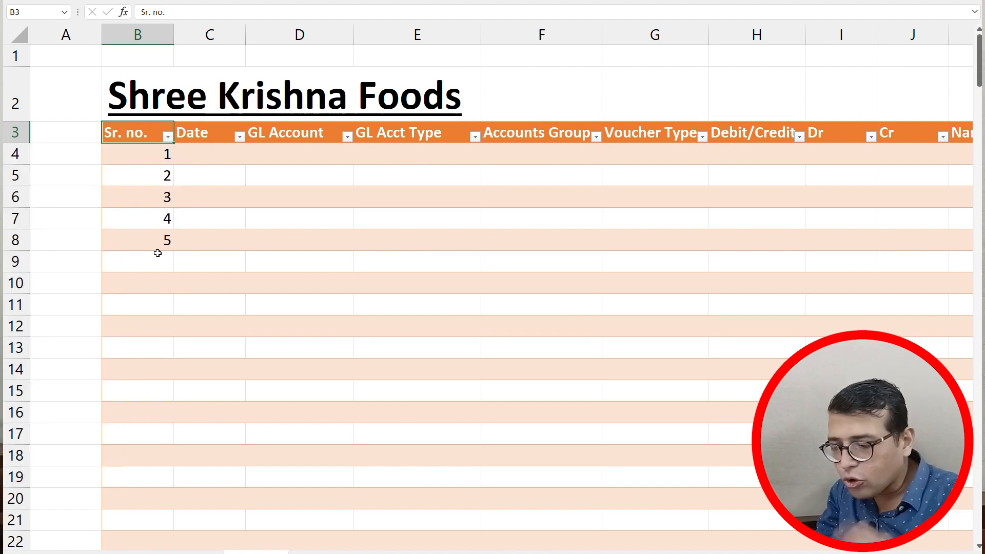
- Clear the serial number formulas from cells B5 through B8
key("Down")
key("Down")
key("shift+Down")
key("shift+Down")
key("shift+Down")
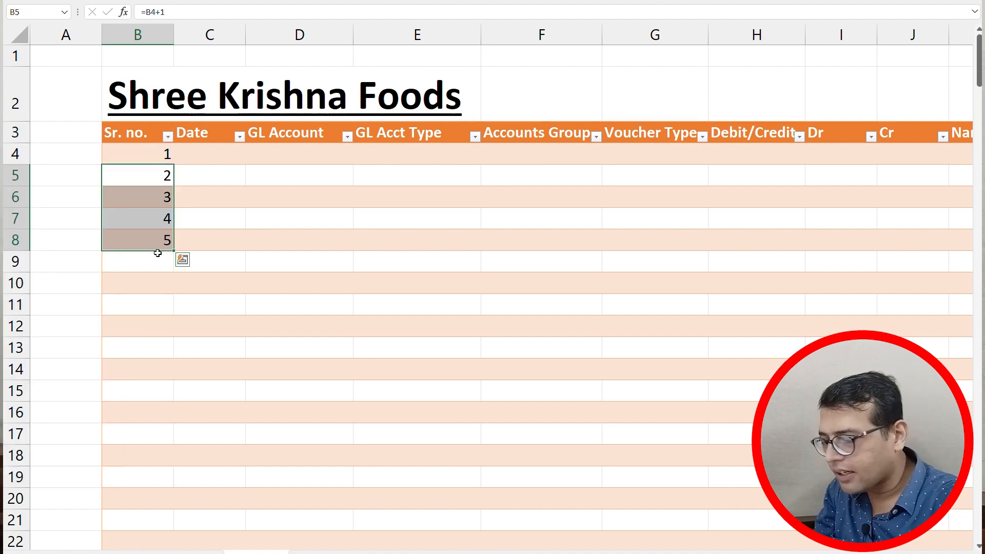
key("Delete")
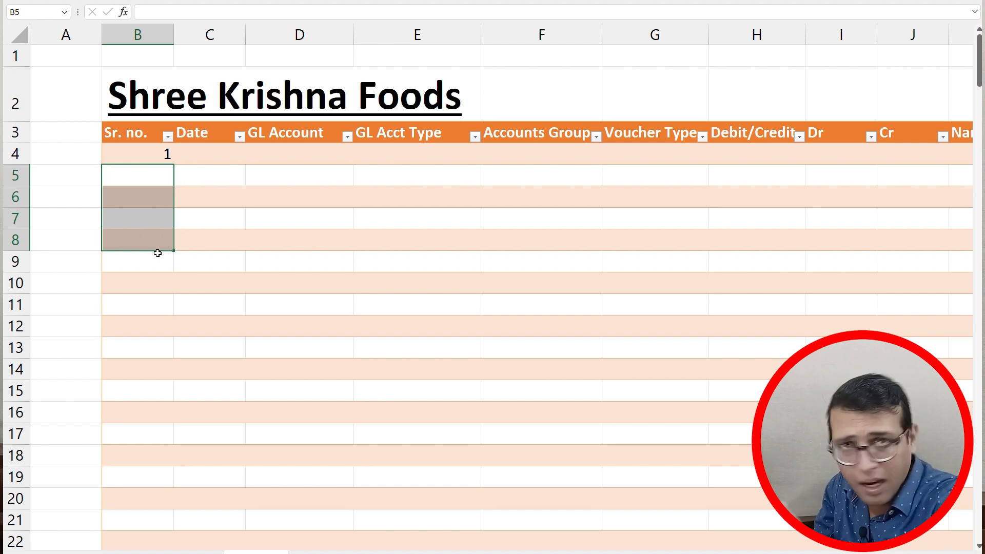
key("Down")
key("Up")
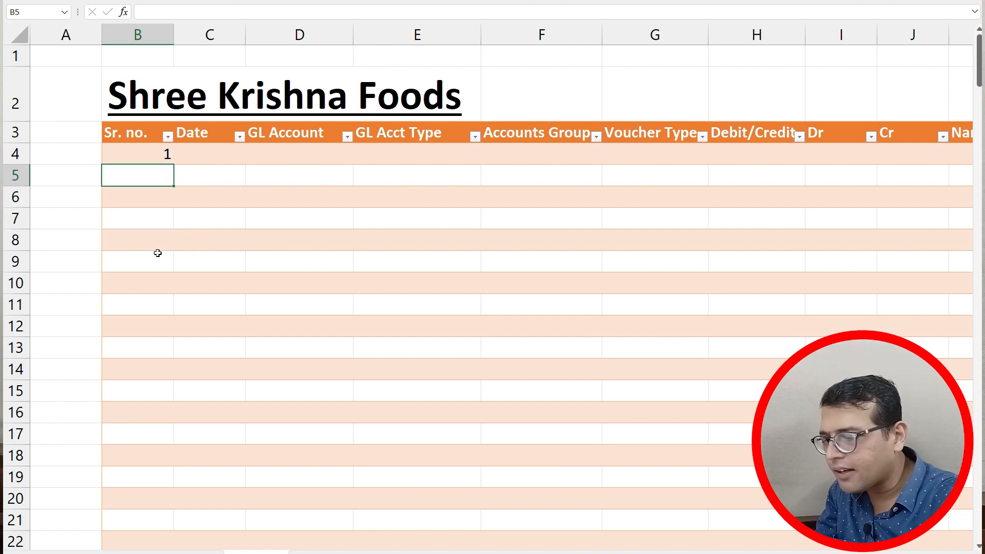
- Enter the serial numbers 2 in B5 and 3 in B6, and select B4 through B6
type("2")
key("Return")
type("3")
key("Return")
key("Up")
key("Up")
key("Up")
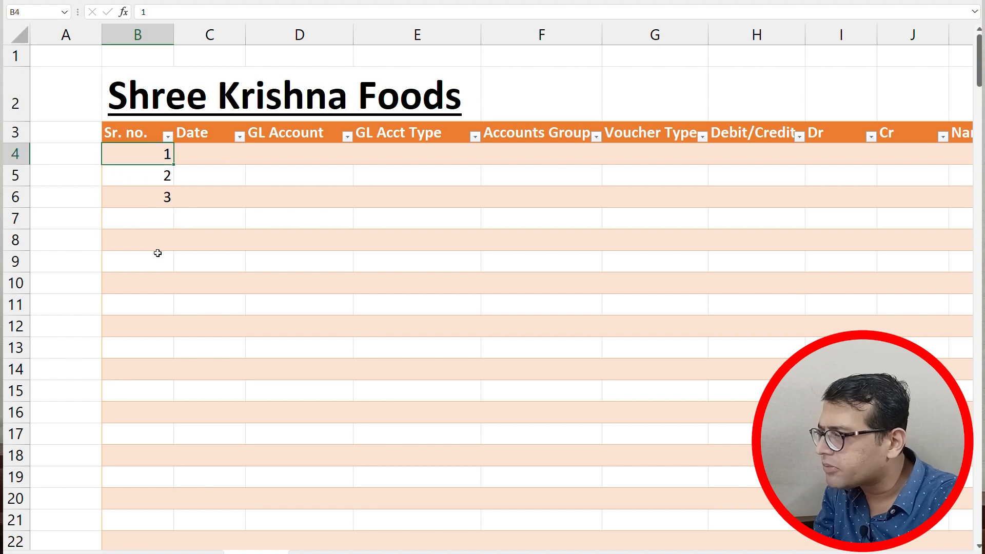
key("shift+Down")
key("shift+Down")
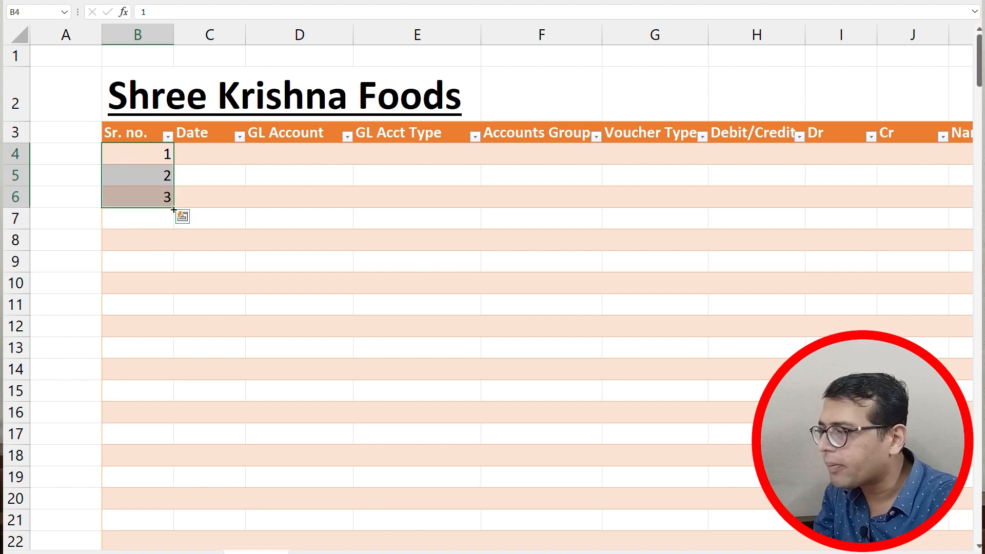
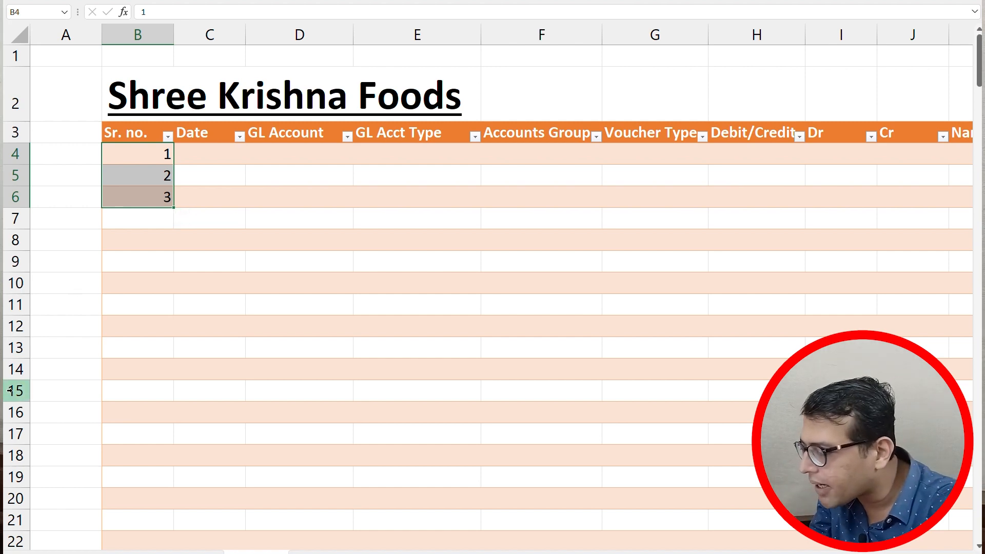
- Copy the particulars in C5:C41 of the opening trial balance sheet and go to D4 under GL Account in the accounting table
left_click(198, 553)
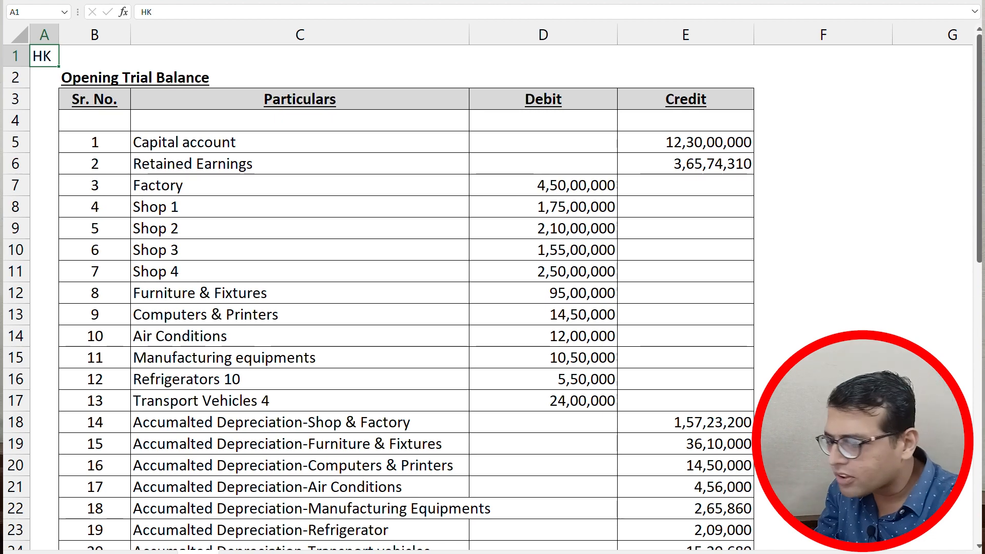
key("Down")
key("Down")
key("Down")
key("Right")
key("Right")
key("Down")
key("ctrl+shift+Down")
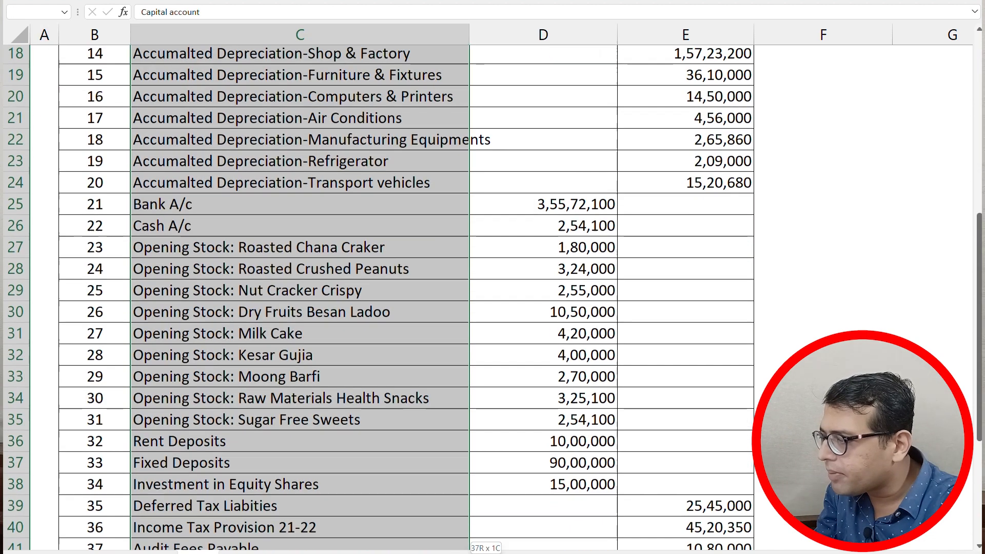
key("ctrl+c")
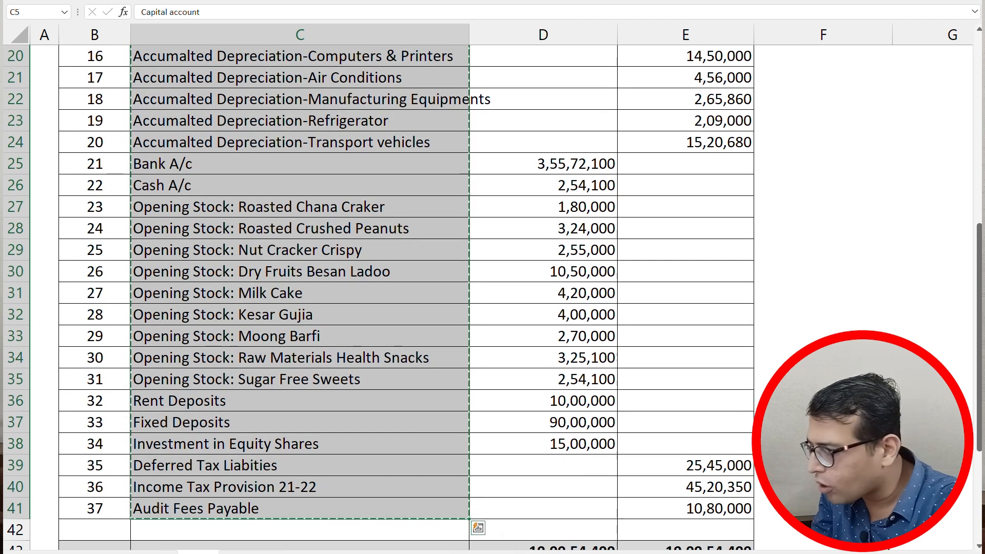
key("ctrl+Page_Down")
key("Right")
key("Right")
- Try to paste the copied account names with their source formatting from D4 and widen column D
key("ctrl+v")
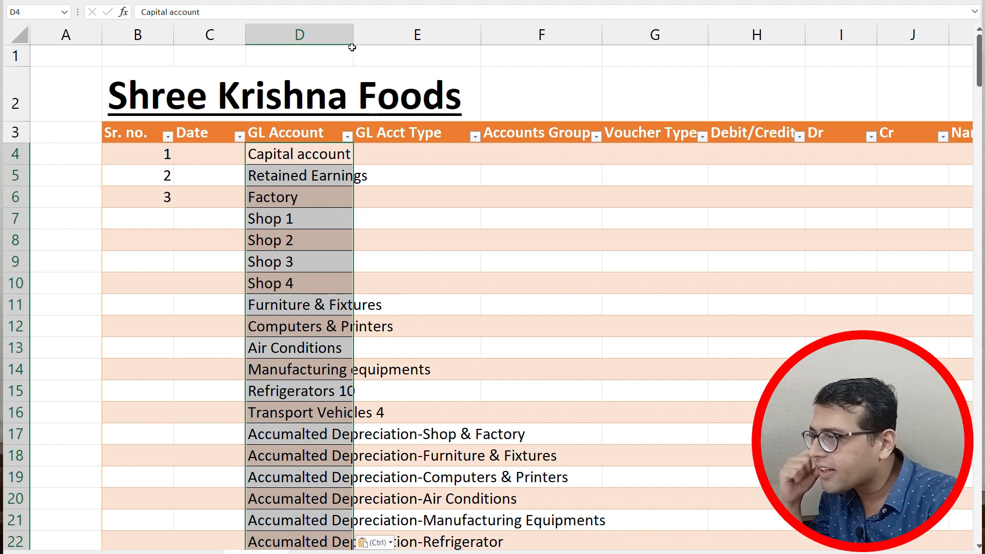
left_click_drag(353, 31, 448, 35)
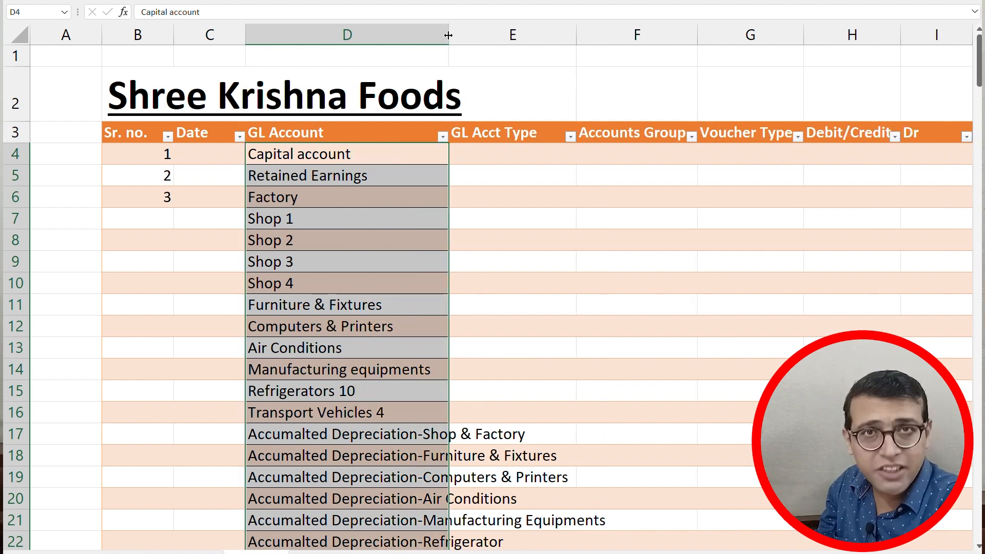
left_click(407, 210)
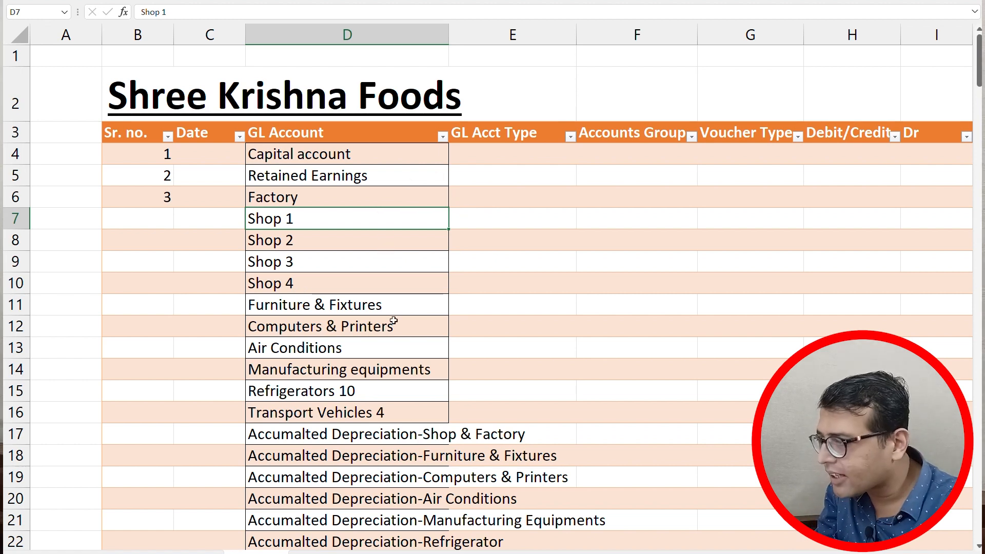
key("ctrl+z")
key("ctrl+z")
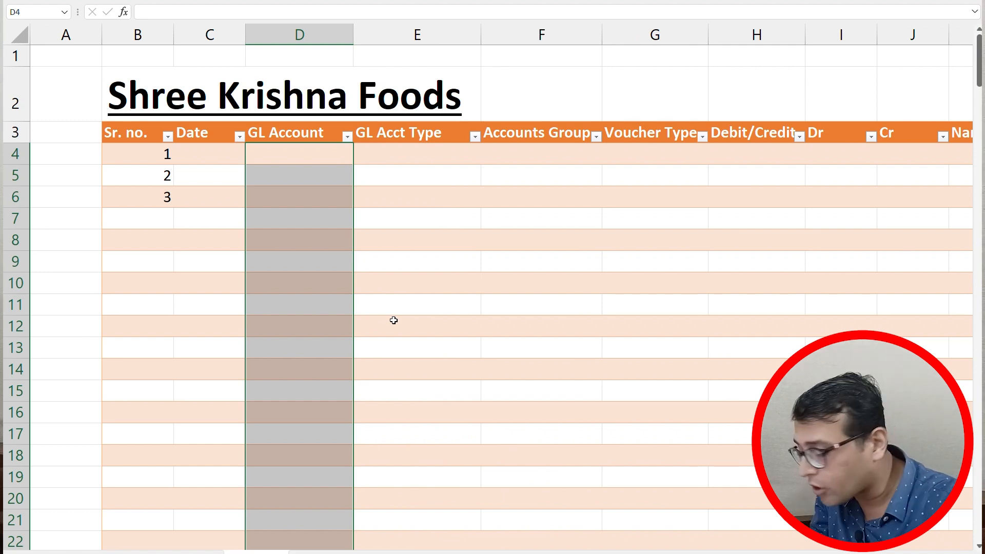
- Paste the copied account names as values only into the GL Account column, starting at D4
key("alt")
key("h")
key("v")
key("v")
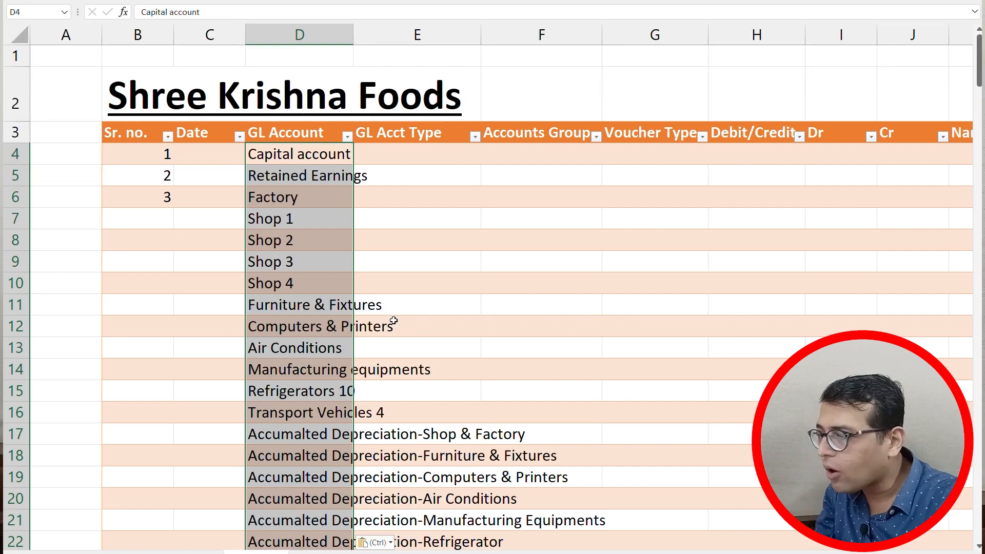
key("Down")
key("Down")
key("Down")
key("Down")
key("Down")
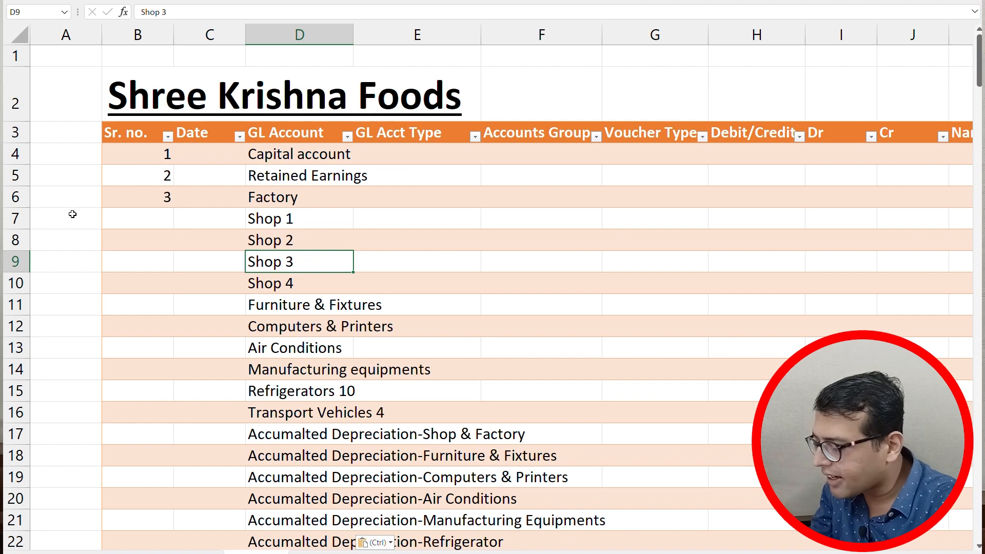
- Turn off the gridlines on the accounting table sheet
key("alt")
left_click(302, 27)
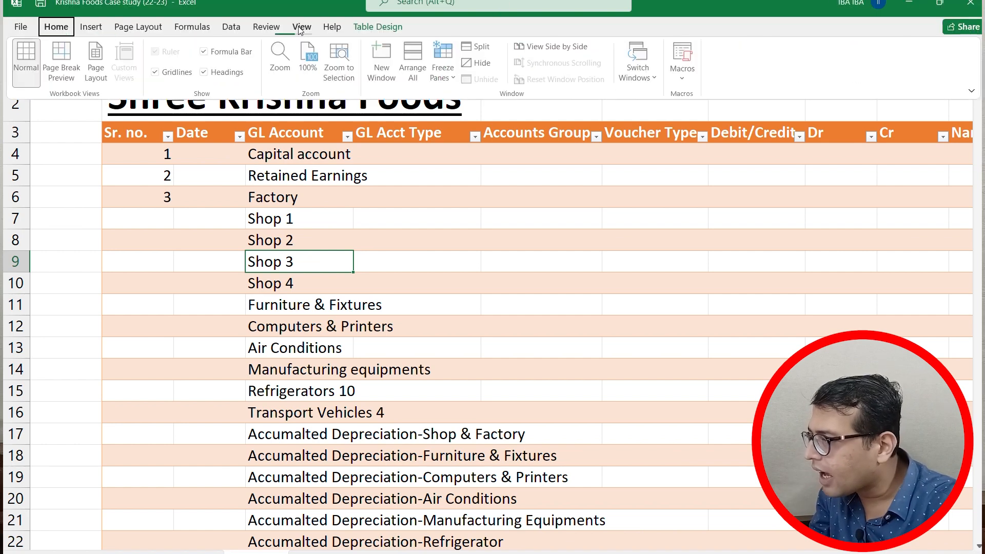
left_click(168, 73)
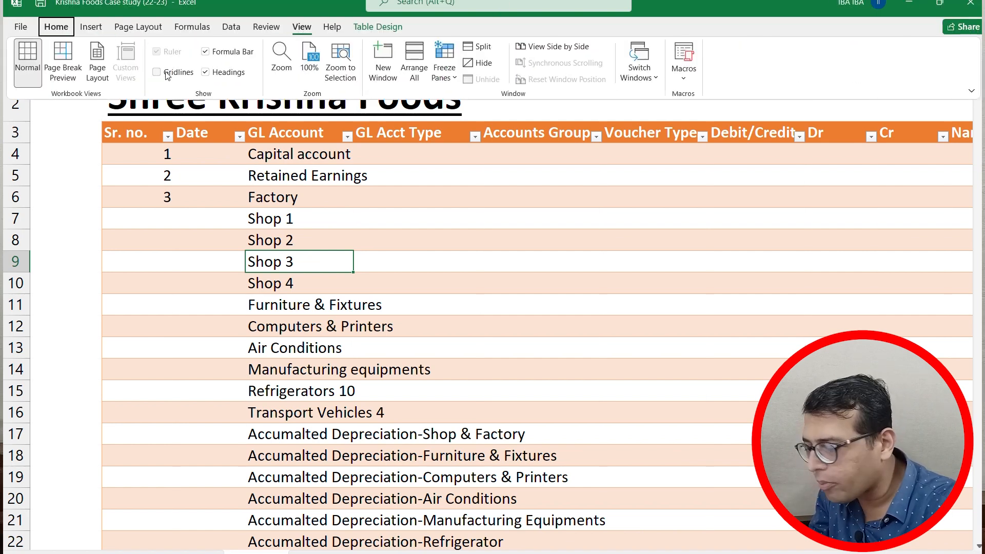
left_click(254, 233)
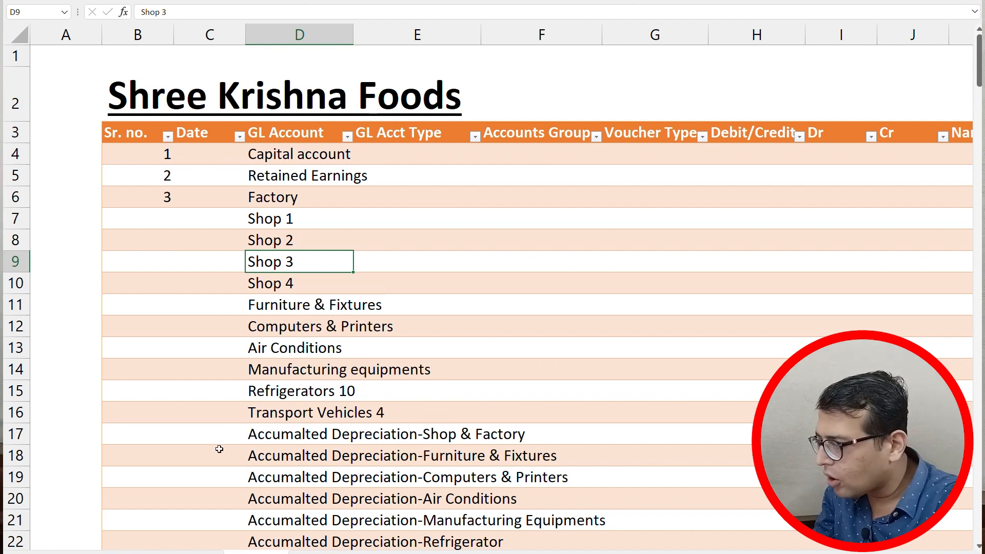
- Copy the debit and credit amounts in D5:E41 of the opening trial balance and go to I4 under Dr in the accounting table
left_click(199, 552)
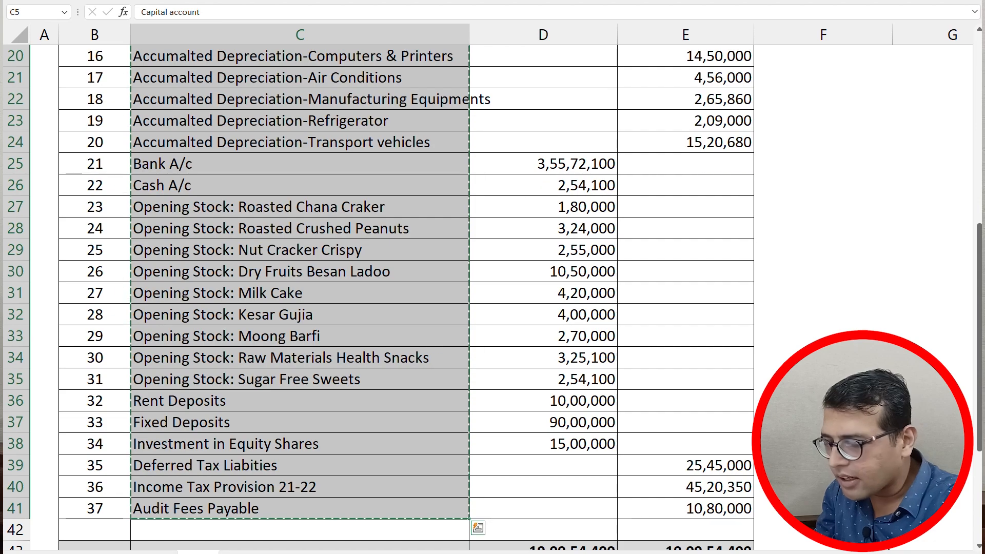
key("ctrl+Up")
key("Right")
key("Down")
key("Down")
key("shift+Right")
key("shift+Down")
key("shift+Down")
key("shift+Down")
key("shift+Down")
key("shift+Down")
key("shift+Down")
key("shift+Down")
key("shift+Down")
key("shift+Down")
key("shift+Down")
key("shift+Down")
key("shift+Down")
key("shift+Down")
key("shift+Down")
key("shift+Down")
key("shift+Down")
key("shift+Down")
key("shift+Down")
key("shift+Down")
key("shift+Down")
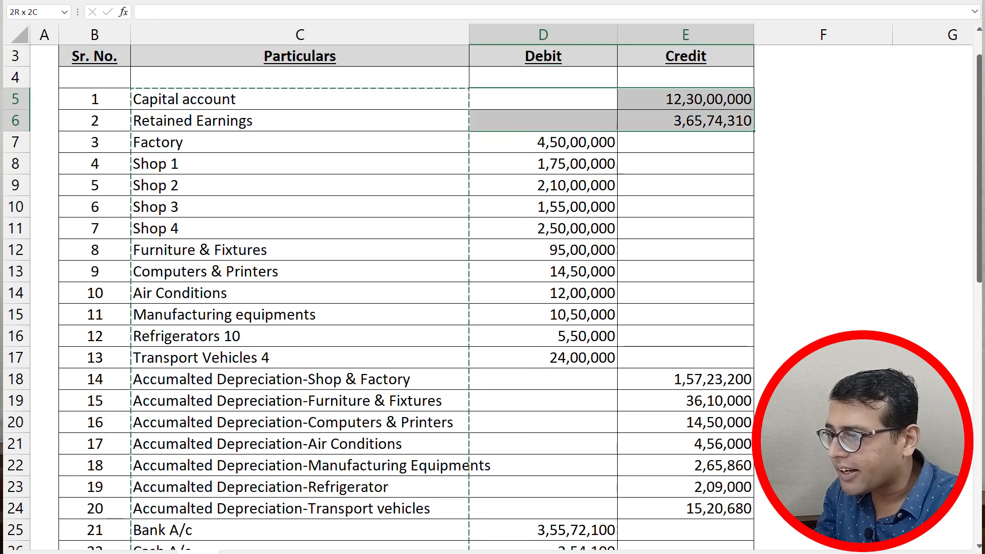
key("shift+Down")
key("shift+Down")
key("shift+Down")
key("shift+Down")
key("shift+Down")
key("shift+Down")
key("shift+Down")
key("shift+Down")
key("shift+Down")
key("shift+Down")
key("shift+Down")
key("shift+Down")
key("shift+Down")
key("shift+Down")
key("shift+Down")
key("shift+Down")
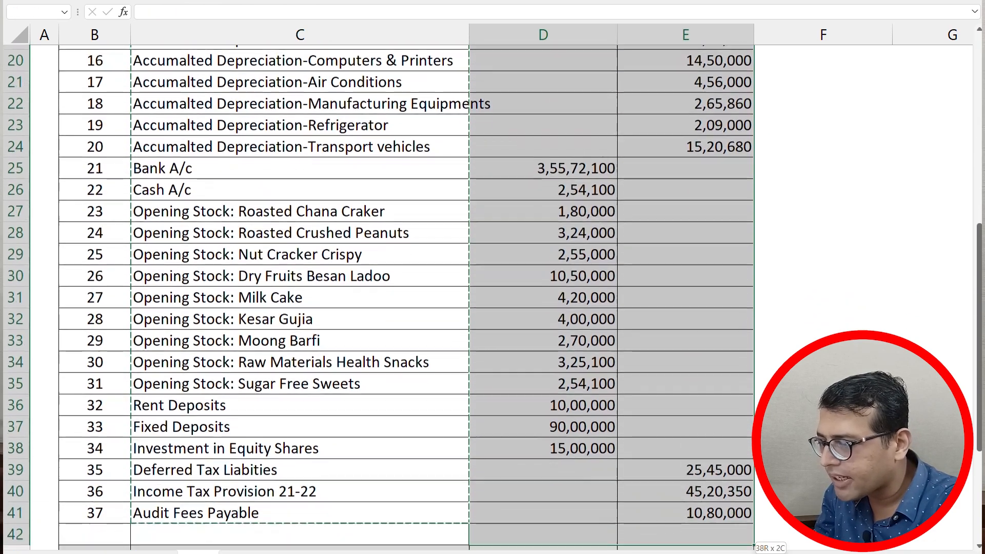
key("shift+Up")
key("shift+Up")
key("ctrl+c")
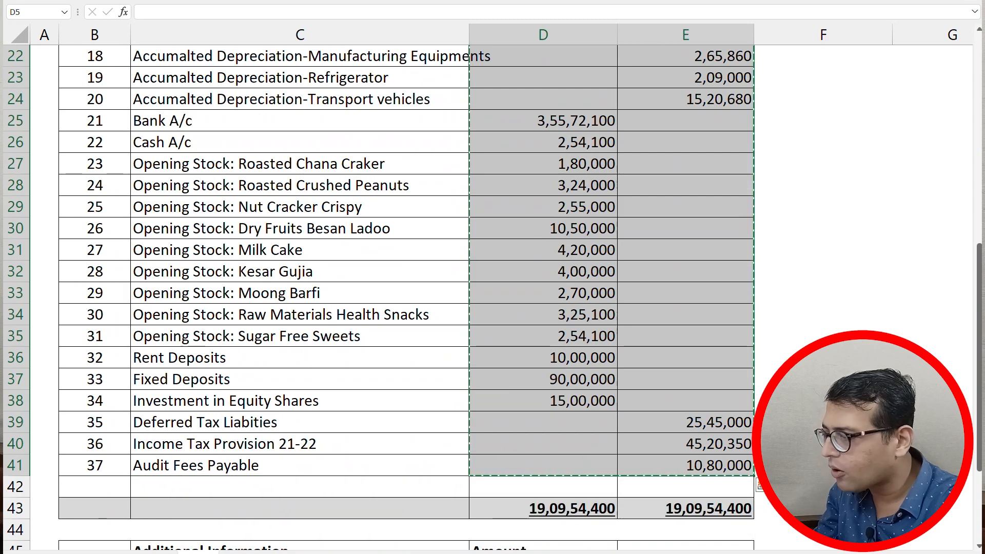
key("ctrl+Page_Down")
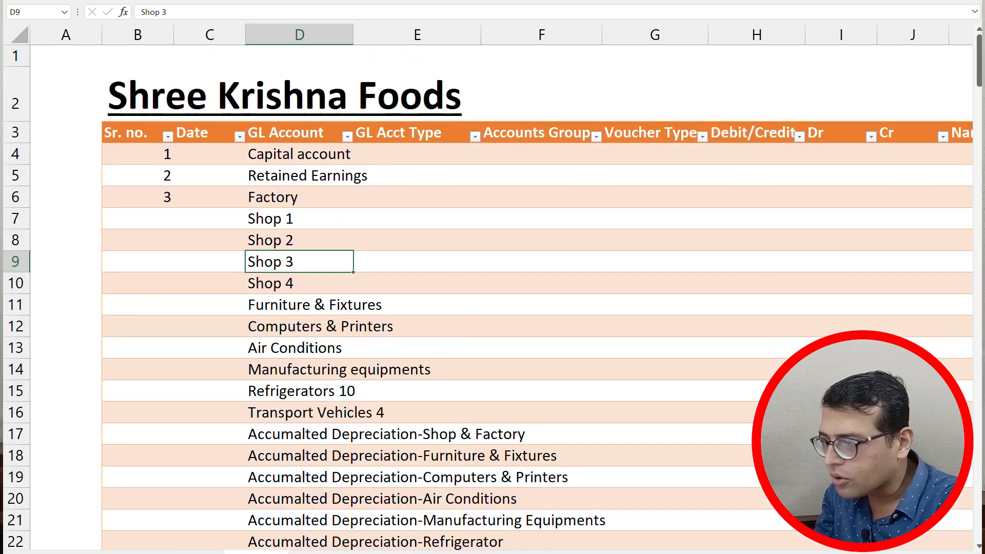
key("Right")
key("Right")
key("Right")
key("Down")
key("Down")
key("Down")
key("Up")
key("Up")
key("Up")
key("Up")
key("Up")
key("Up")
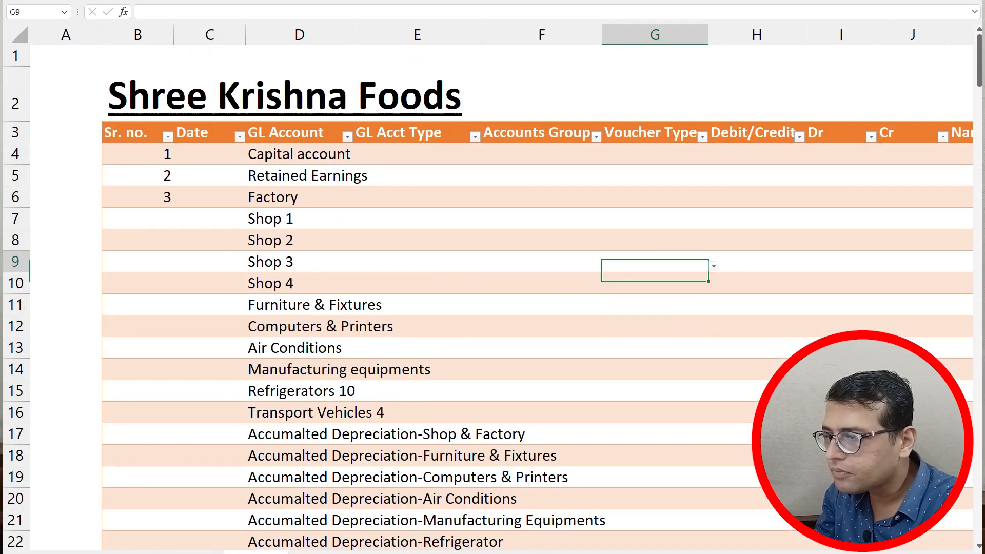
key("Right")
key("Right")
key("Up")
key("Up")
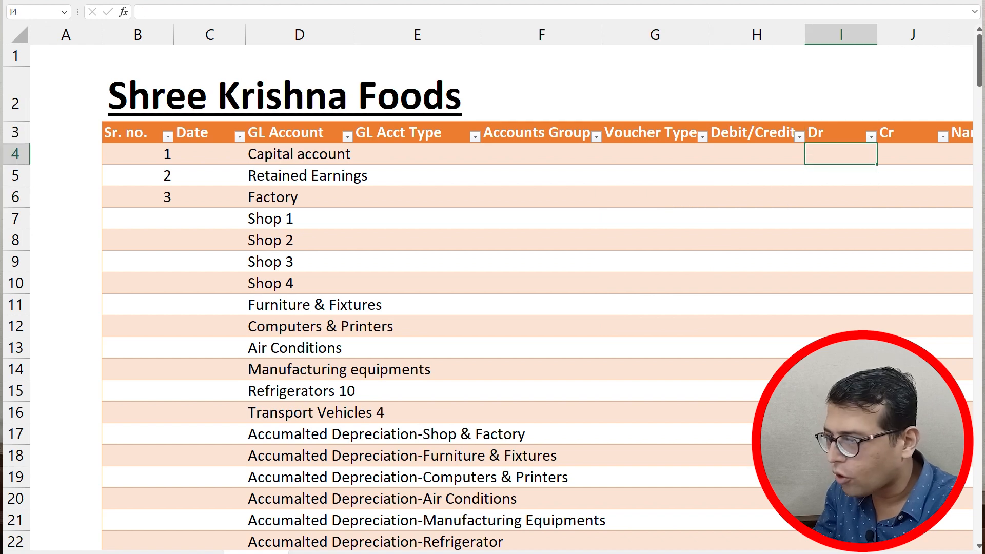
- Try to paste the copied amounts with their source formatting into the Dr and Cr columns from I4
key("ctrl+v")
key("Right")
key("Right")
key("Right")
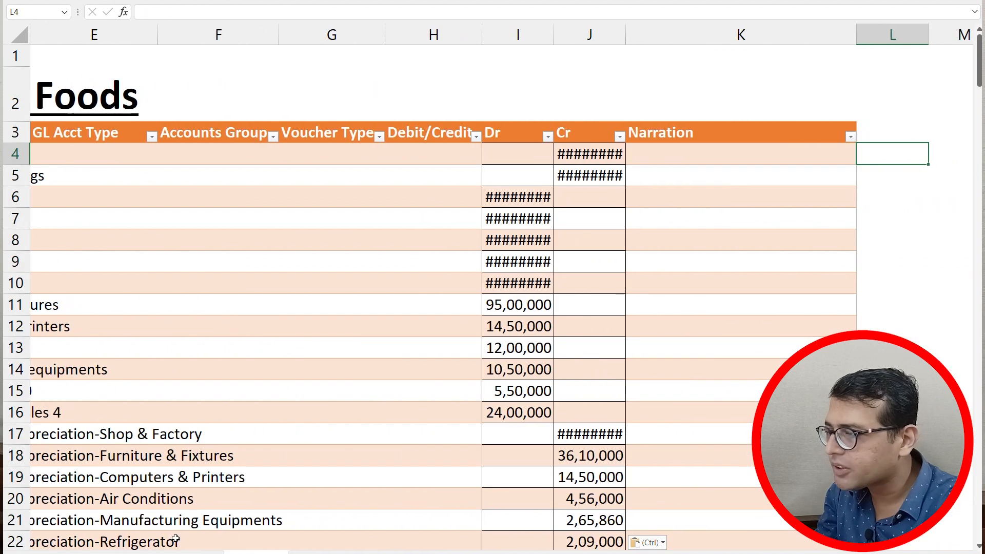
key("ctrl+z")
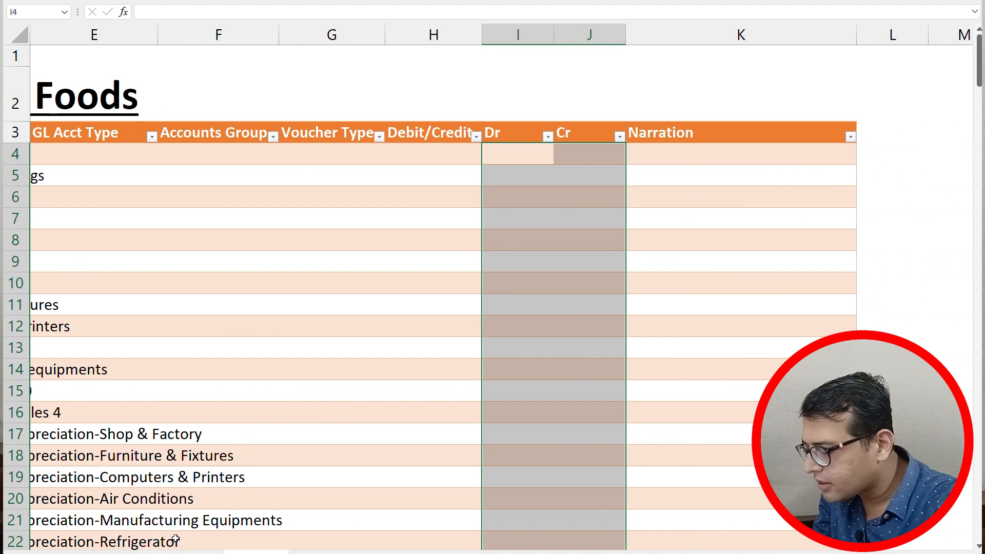
- Paste the amounts as values only into the Dr and Cr columns from I4, and widen columns I and J
key("ctrl+v")
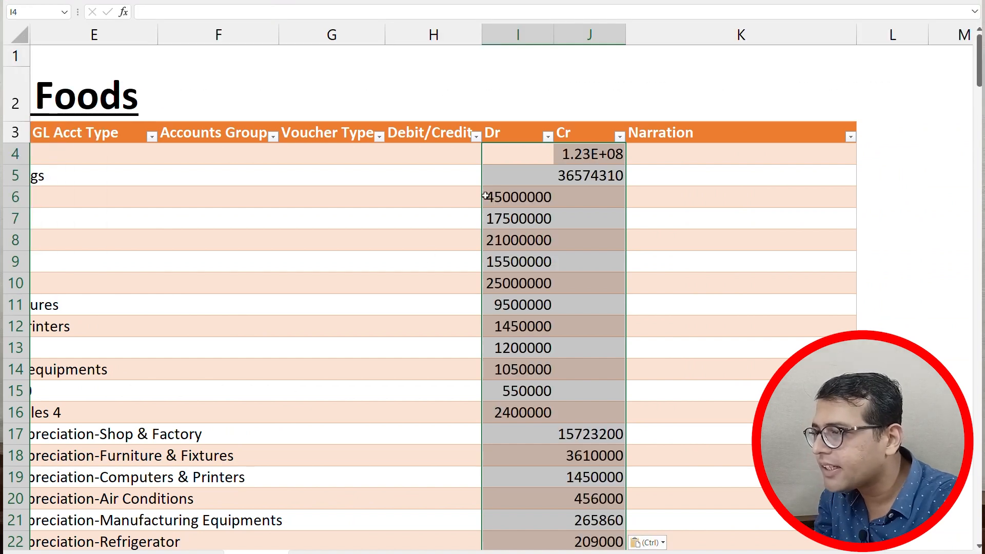
left_click_drag(623, 34, 655, 35)
left_click_drag(552, 37, 574, 40)
key("Left")
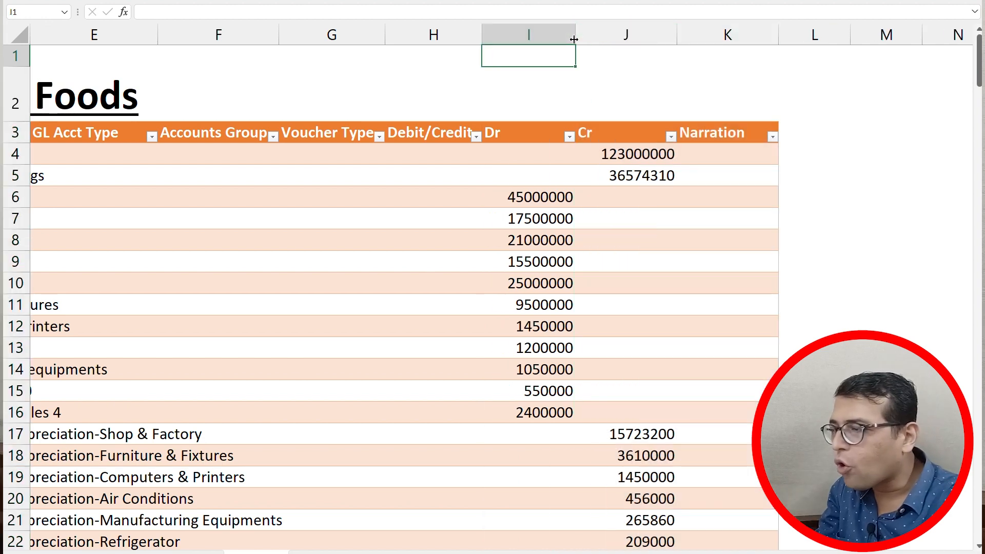
- Format the Dr and Cr amounts in I4:J221 with comma separators and two decimals, and widen columns I and J to fit them
key("Down")
key("Down")
key("Down")
key("shift+Right")
key("shift+Down")
key("shift+Down")
key("shift+Down")
key("shift+Down")
key("shift+Down")
key("shift+Down")
key("shift+Down")
key("shift+Down")
key("shift+Down")
key("shift+Down")
key("shift+Down")
key("shift+Down")
key("shift+Down")
key("shift+Down")
key("shift+Down")
key("shift+Down")
key("shift+Down")
key("shift+Down")
key("shift+Down")
key("shift+Down")
key("shift+Down")
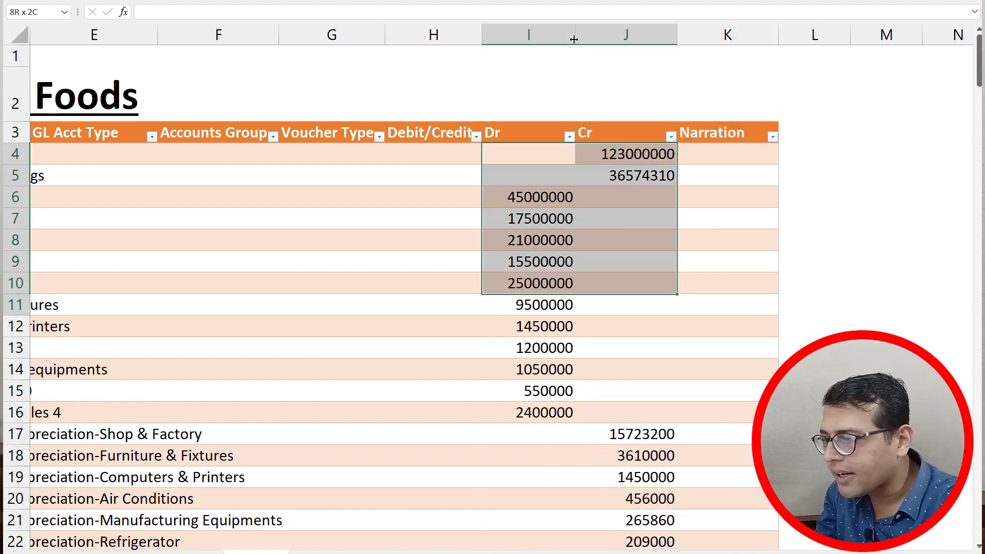
key("shift+Down")
key("shift+Down")
key("shift+Down")
key("shift+Down")
key("shift+Down")
key("shift+Down")
key("shift+Down")
key("shift+Down")
key("shift+Down")
key("shift+Down")
key("shift+Down")
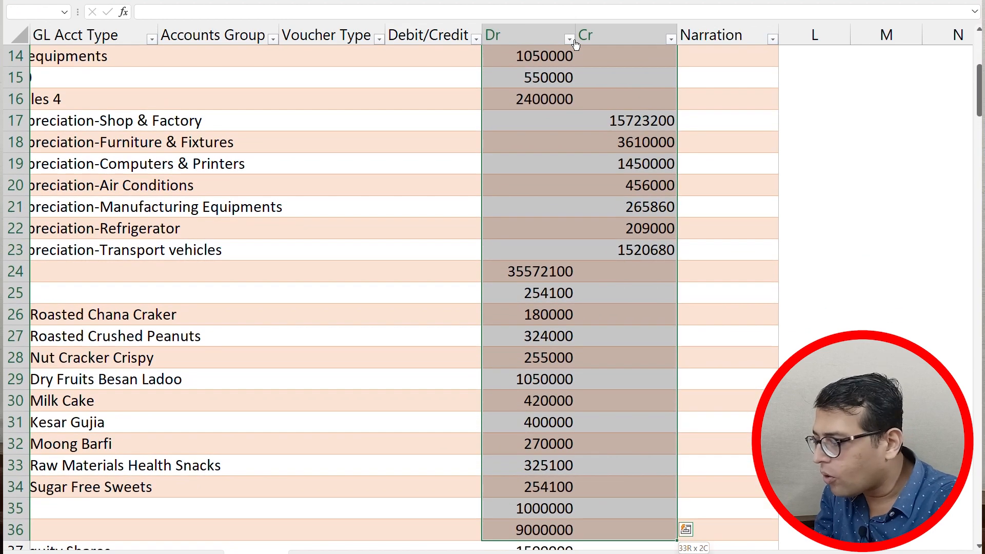
key("shift+Down")
key("shift+Down")
key("shift+Down")
key("shift+Down")
key("shift+Down")
key("shift+Down")
key("shift+Down")
key("shift+Down")
key("shift+Down")
key("shift+Down")
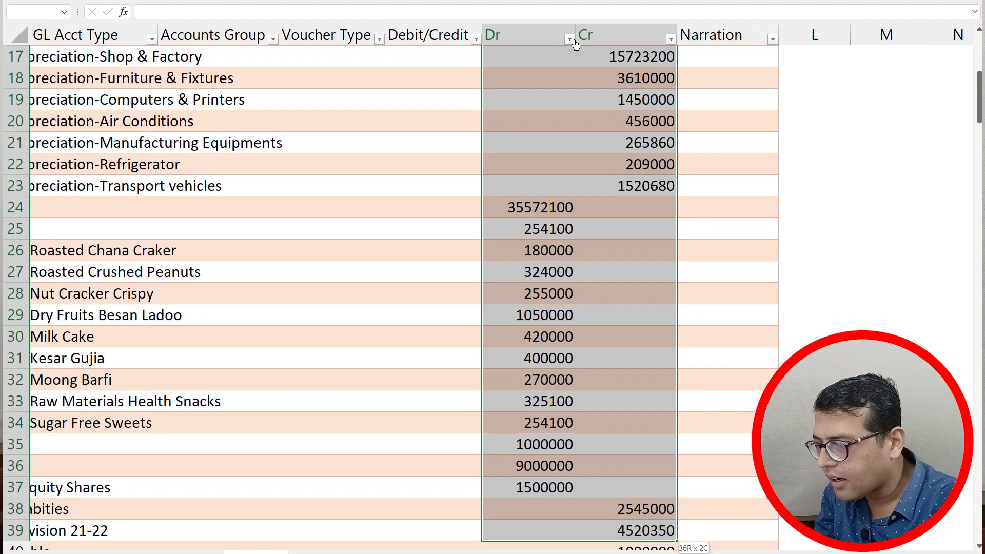
key("ctrl+shift+Down")
key("shift+Up")
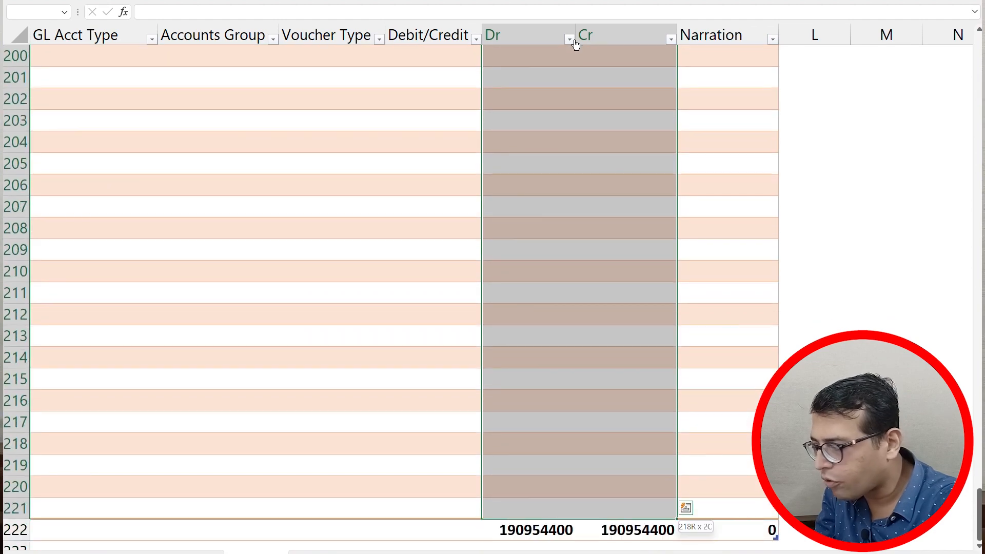
key("ctrl+BackSpace")
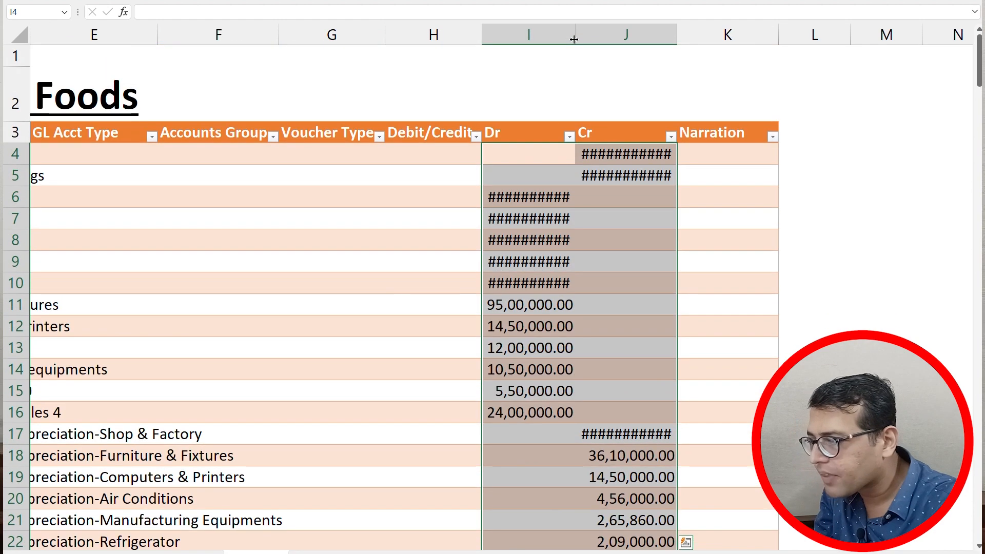
left_click_drag(576, 32, 593, 32)
left_click_drag(695, 33, 720, 40)
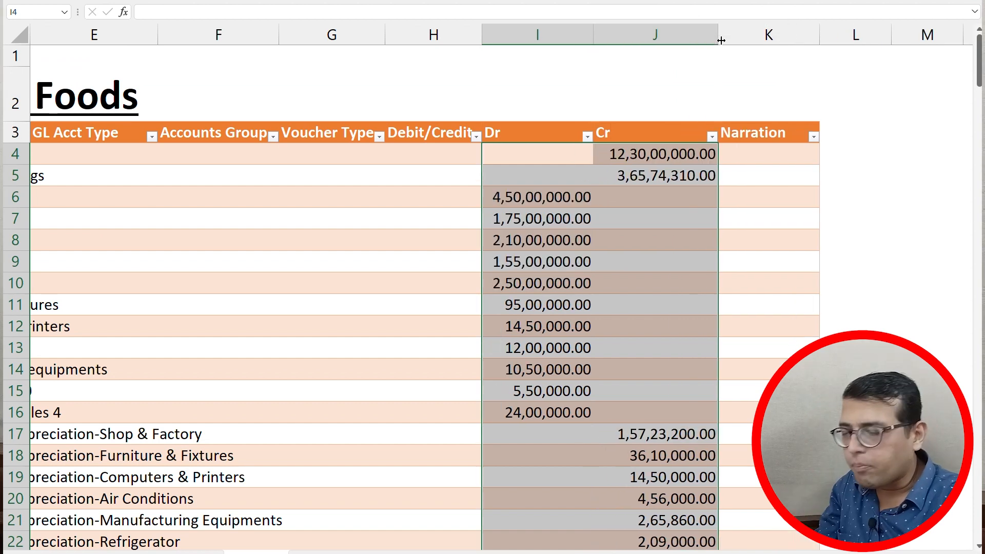
key("Down")
key("Down")
key("Down")
key("Down")
key("Down")
key("Down")
key("Down")
key("Up")
key("Up")
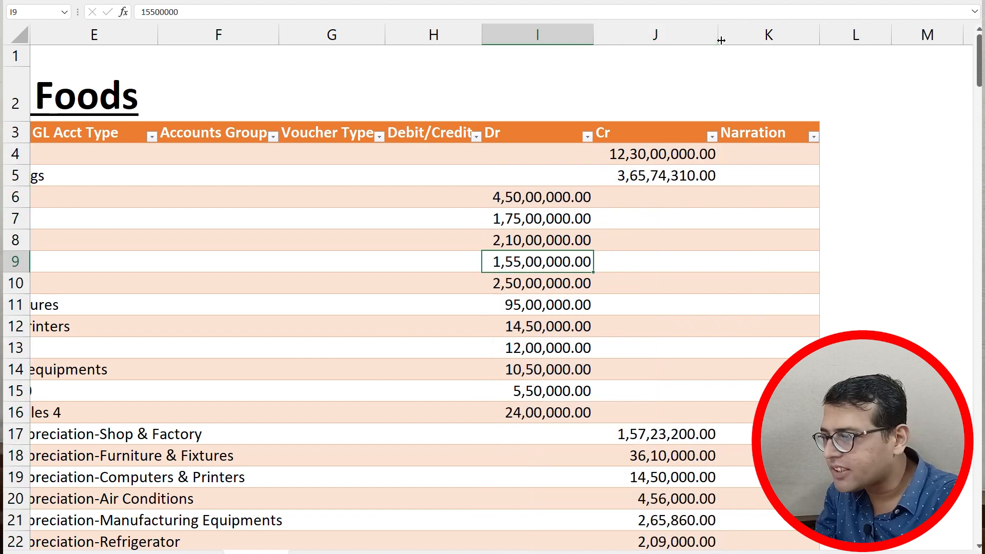
- Widen the GL Account column D of the accounting table
key("Up")
key("Left")
key("Left")
key("Left")
key("Left")
key("Left")
key("Left")
key("Left")
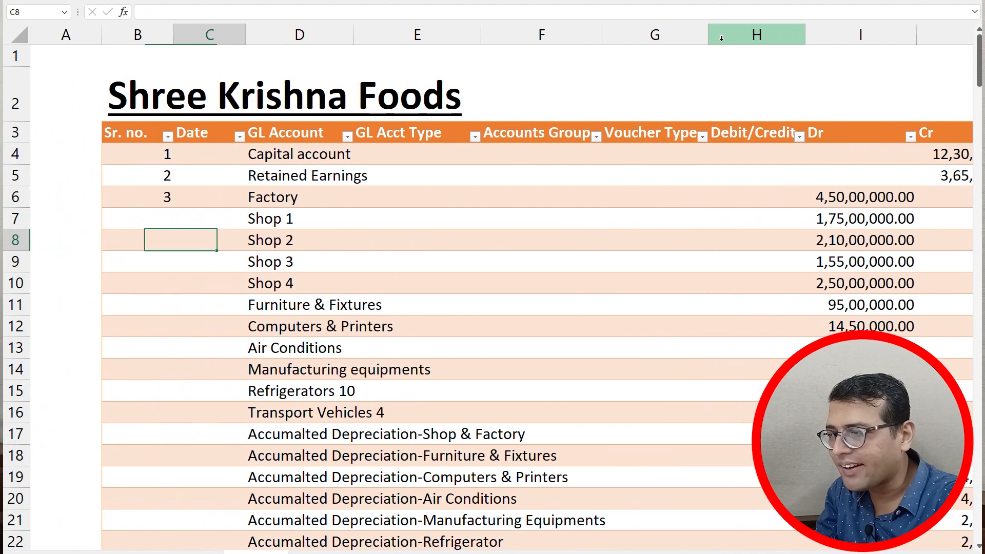
key("Right")
key("Right")
key("Right")
key("Right")
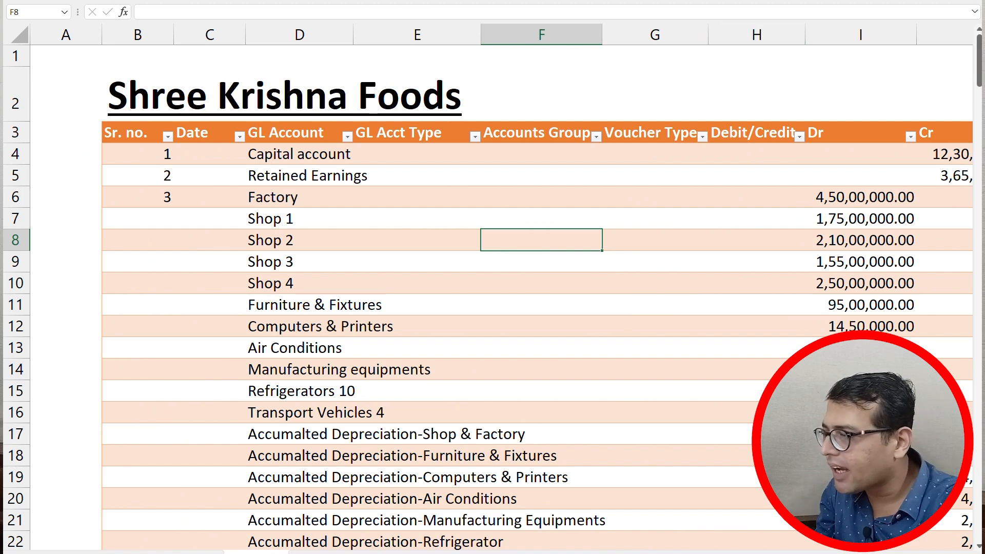
left_click_drag(354, 32, 424, 33)
- Set the GL Acct Type of the Capital account in E4 to Liabities from the list of allowed values
left_click(493, 152)
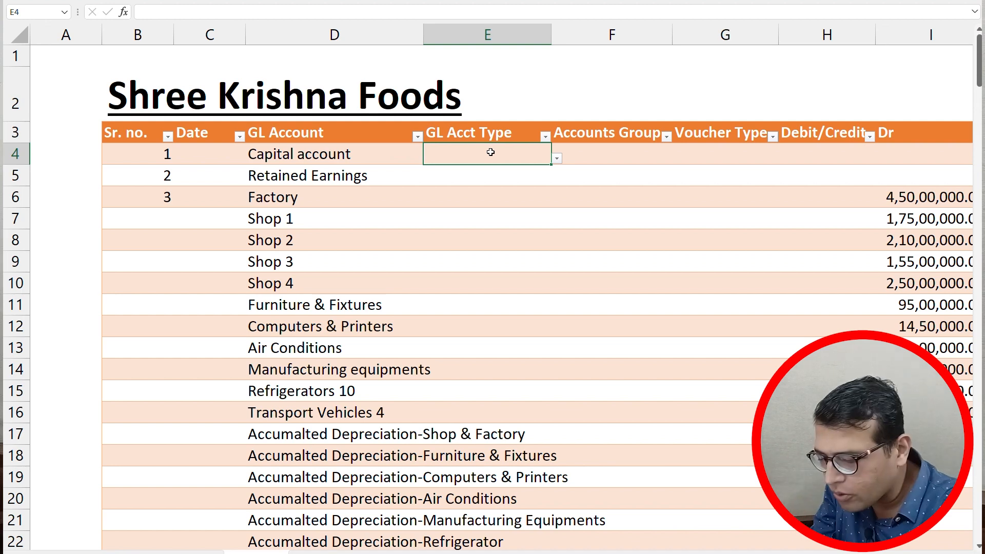
key("alt+Down")
key("Down")
key("Down")
key("Down")
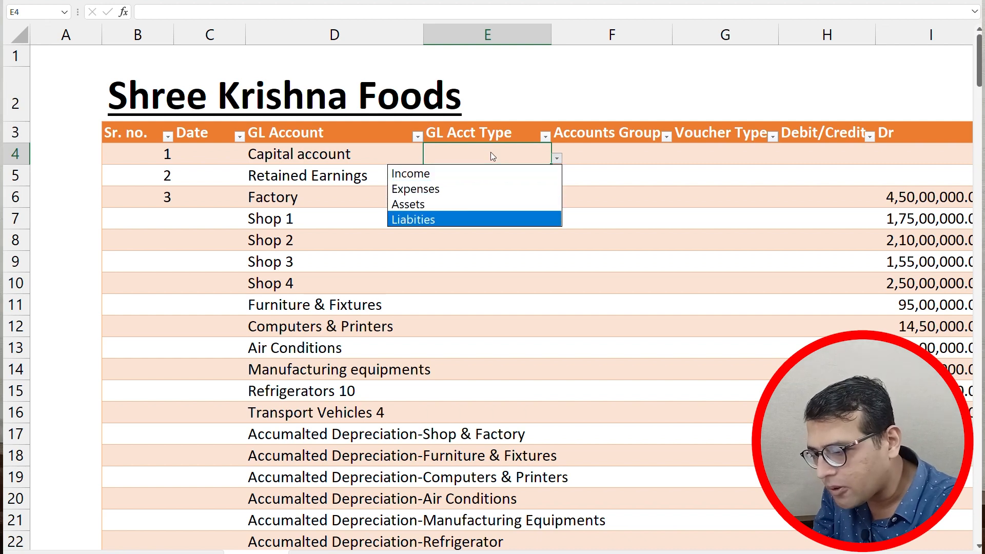
key("Return")
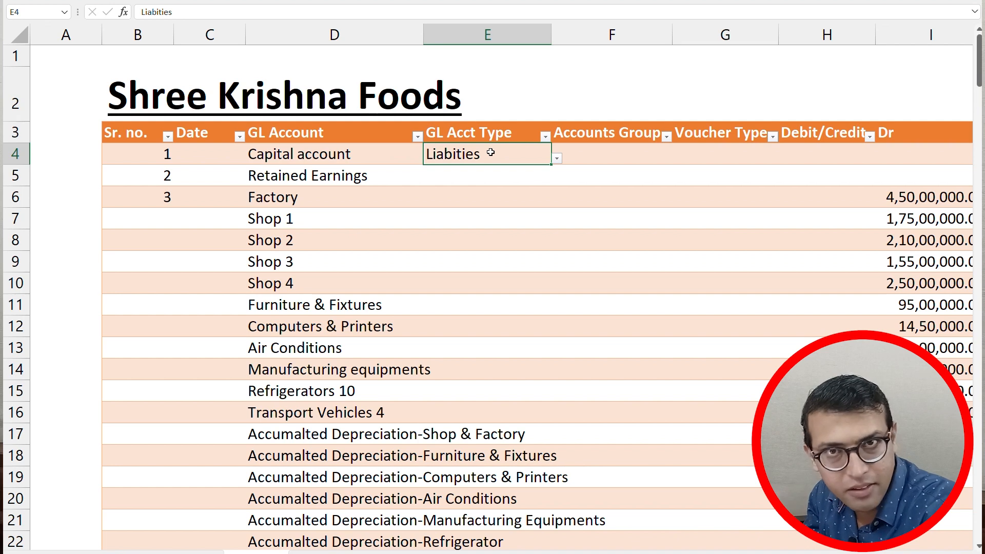
- Enter Capital as the Accounts Group of the Capital account in F4
key("Tab")
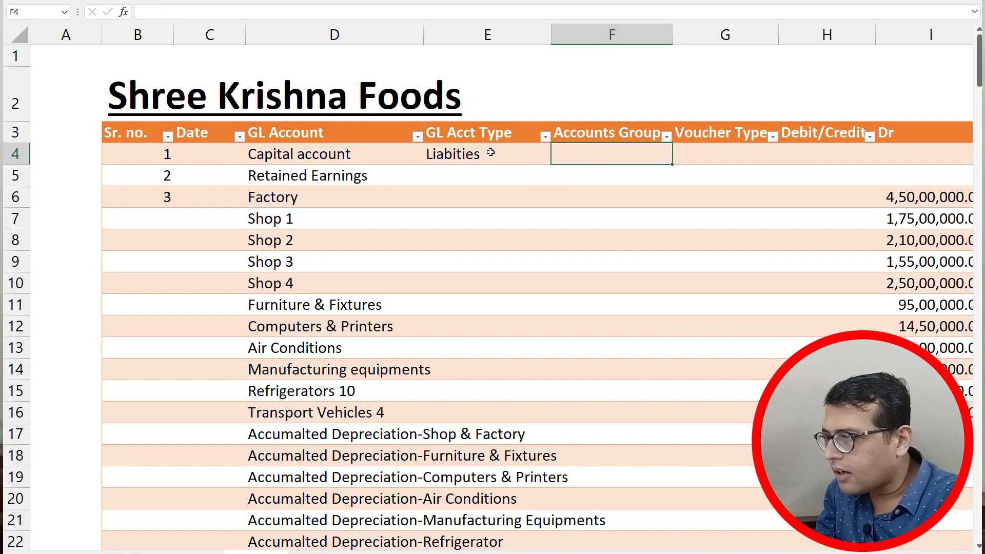
type("Capita")
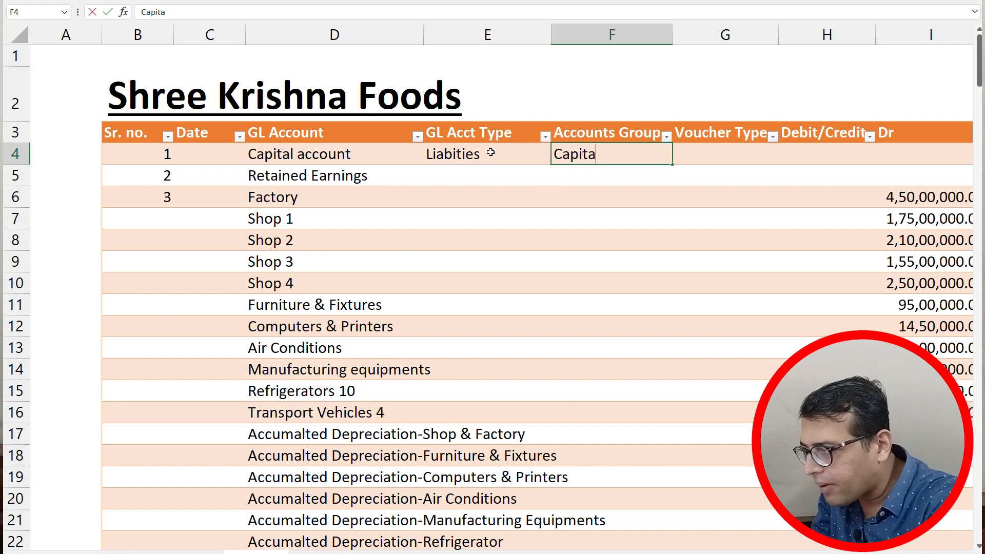
type("l")
key("Tab")
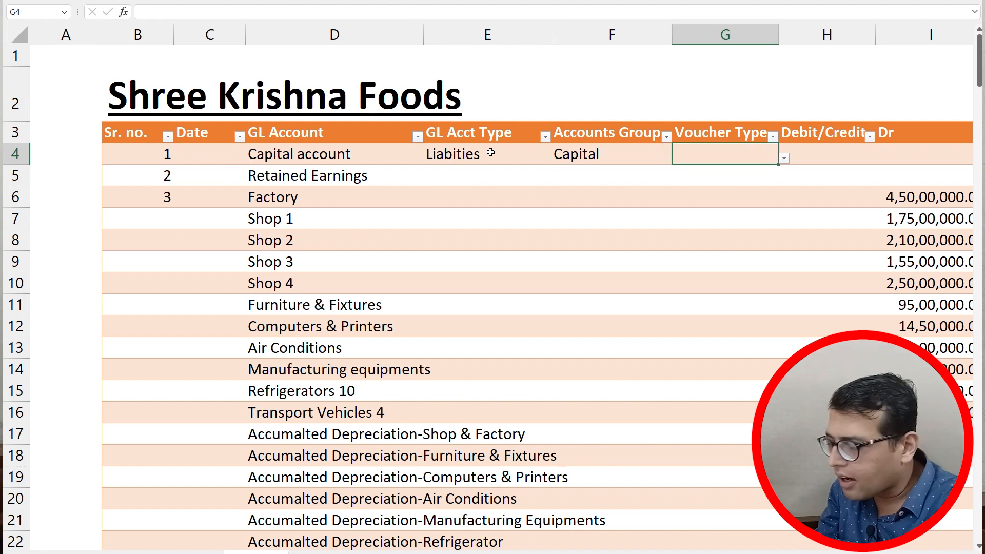
- Set the Voucher Type of the Capital account in G4 to Journal from the allowed values
key("alt+Down")
key("Down")
key("Down")
key("Down")
key("Down")
key("Down")
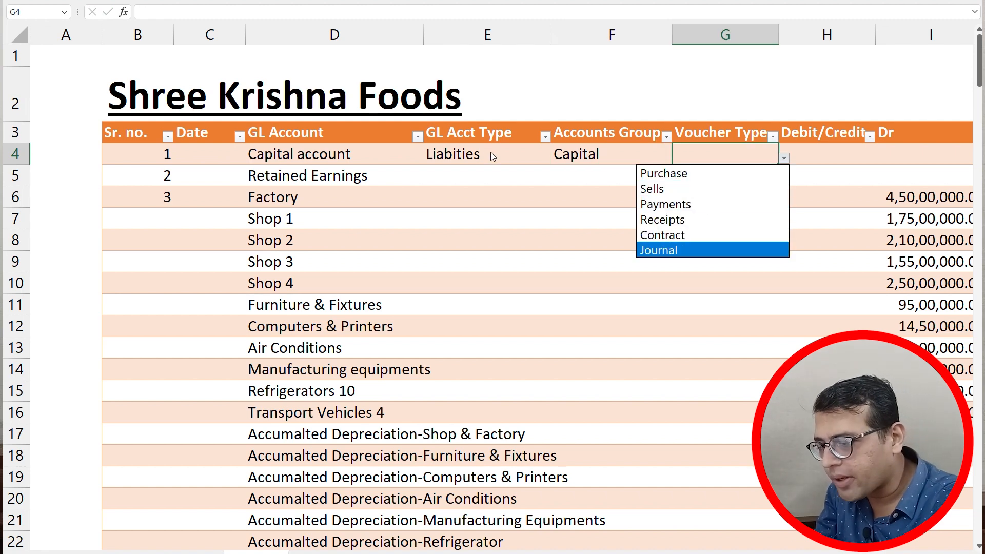
key("Return")
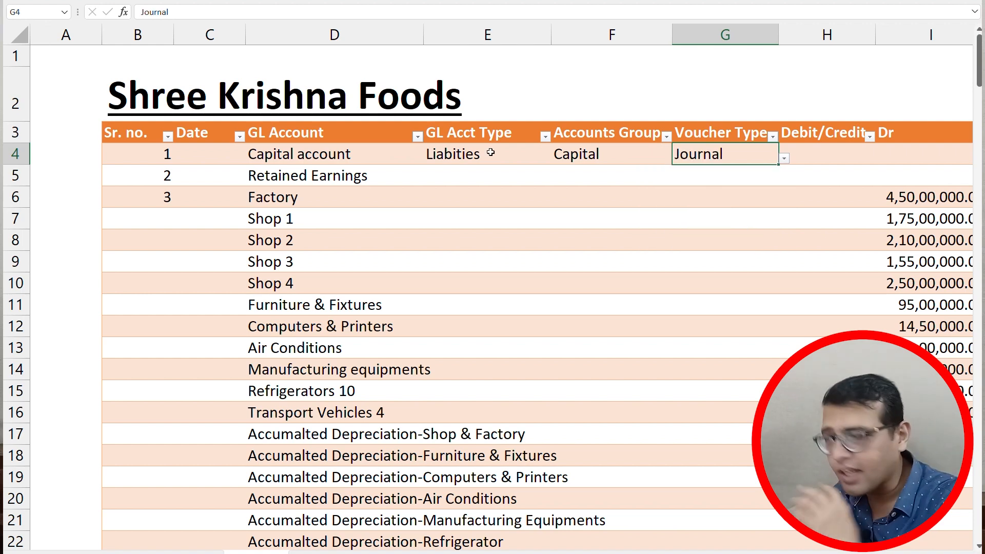
- Set the Debit/Credit entry of the Capital account in H4 to Credit
key("Right")
key("alt+Down")
key("Down")
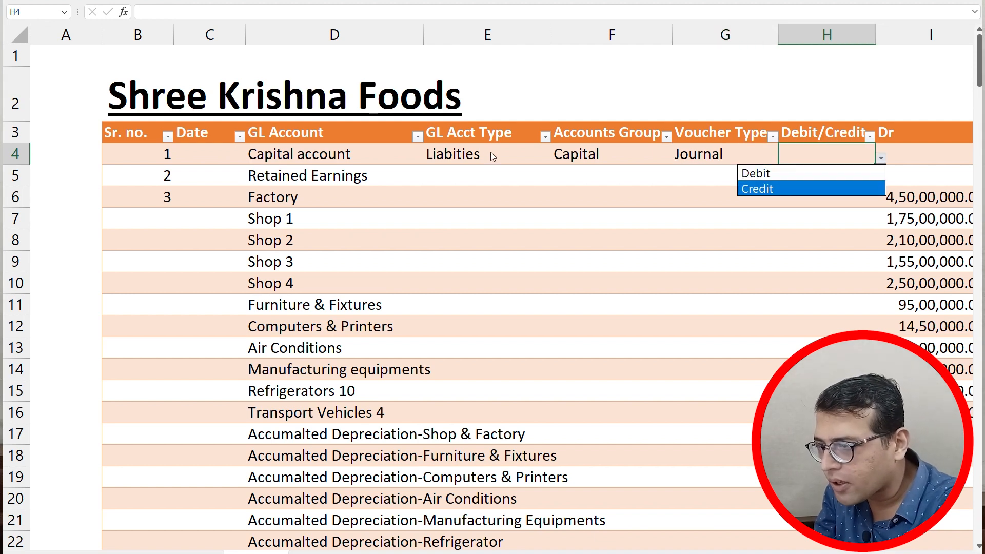
key("Return")
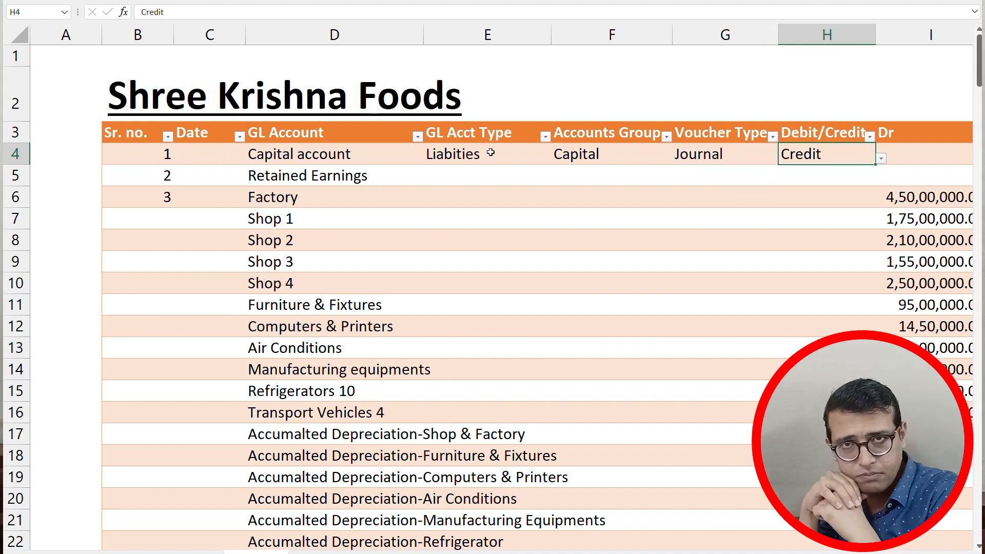
- Enter Opening Balance as the Narration of the Capital account in K4 and widen column K to fit the text
key("Right")
key("Right")
key("Right")
key("Right")
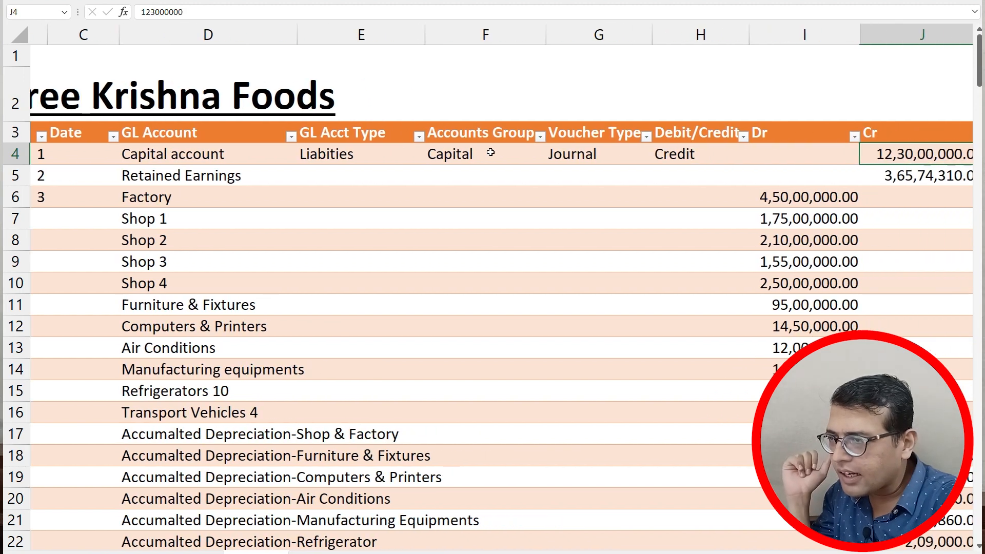
key("Left")
type("Open")
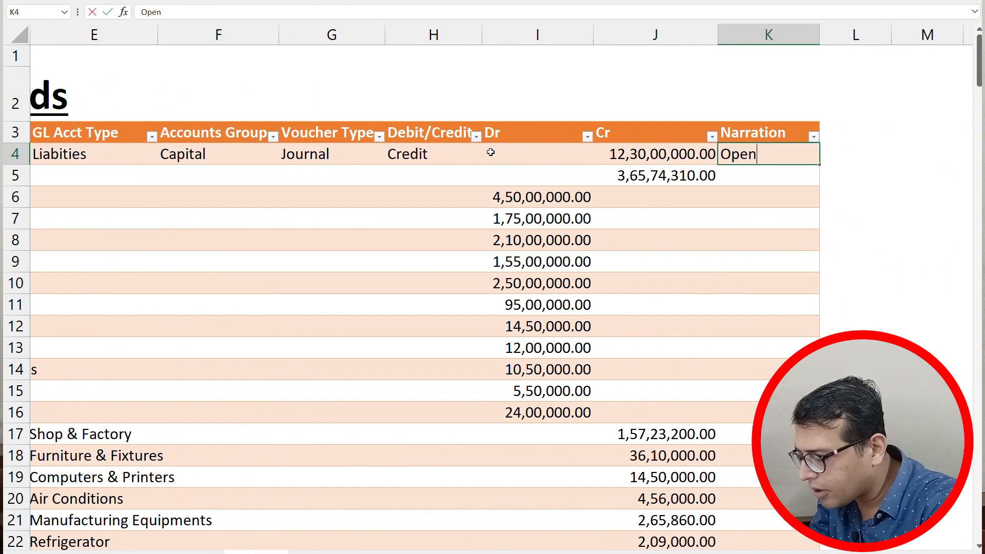
type("ing Balance")
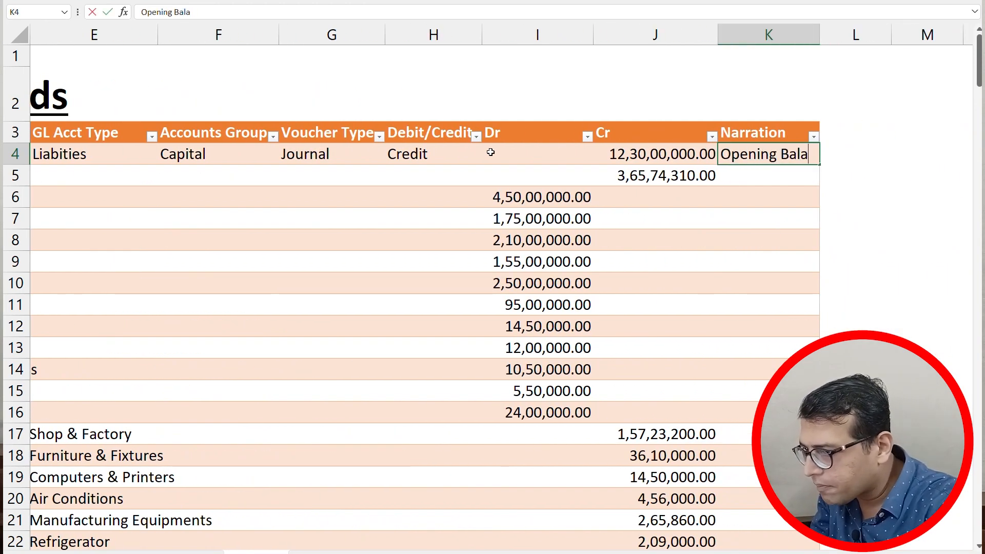
key("Return")
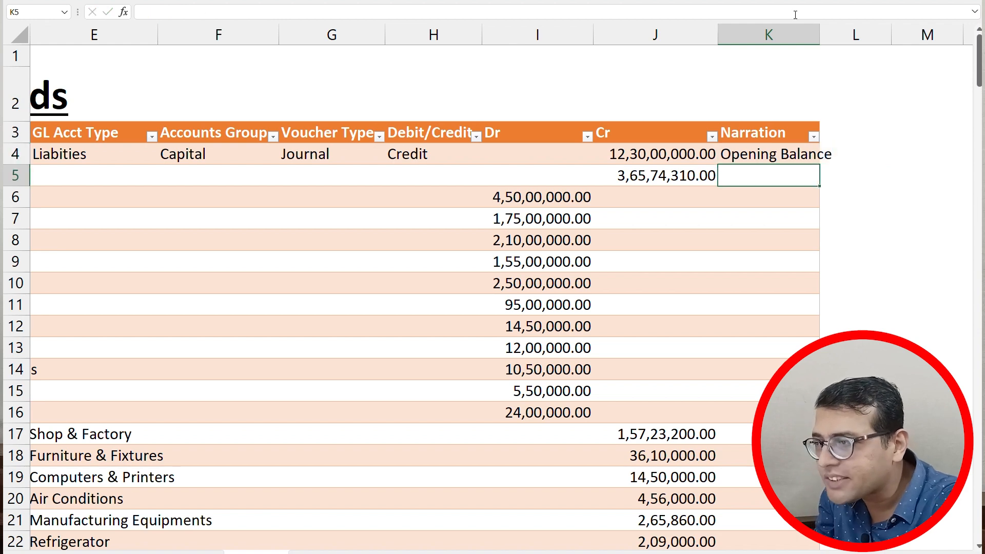
left_click_drag(820, 35, 881, 37)
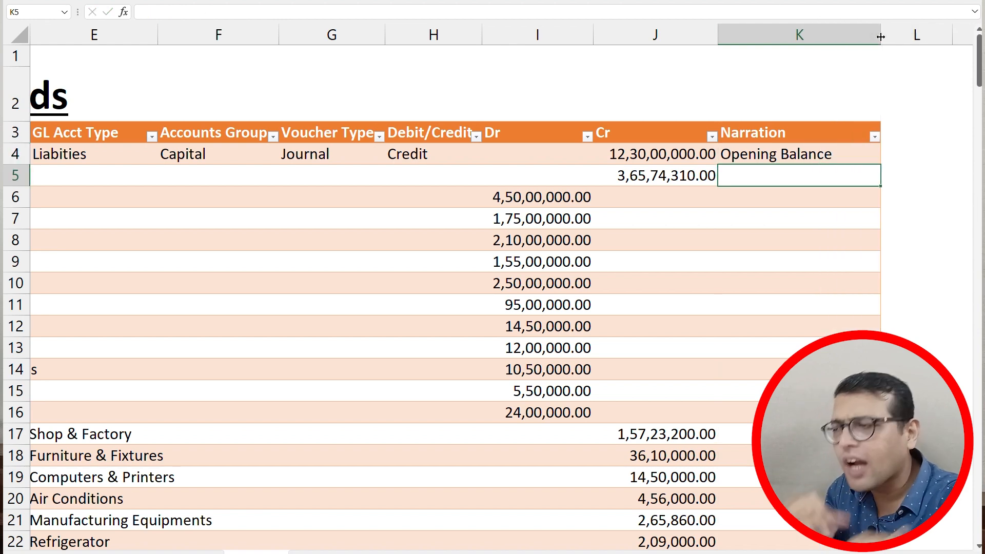
- Fill the GL Acct Type Liabities down from E4 into the Retained Earnings row at E5
key("Left")
key("Left")
key("Up")
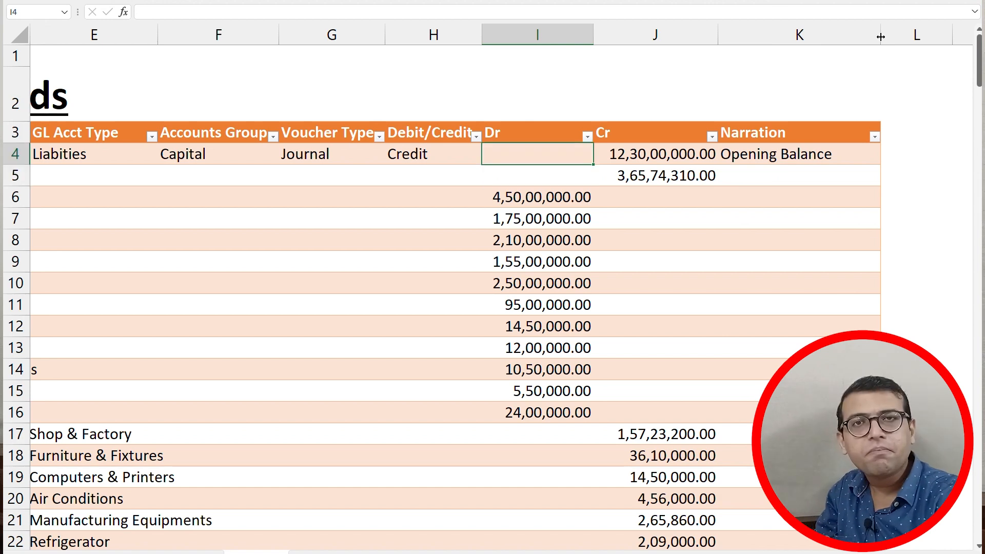
key("Left")
key("Left")
key("Left")
key("Left")
key("Left")
key("Left")
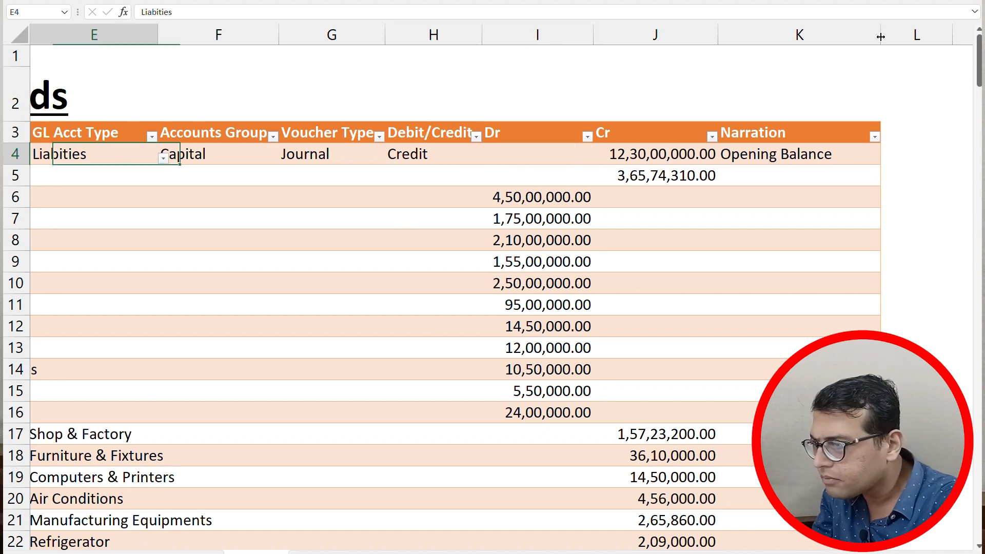
key("Left")
key("Left")
key("Right")
key("Right")
key("Right")
key("Right")
key("Down")
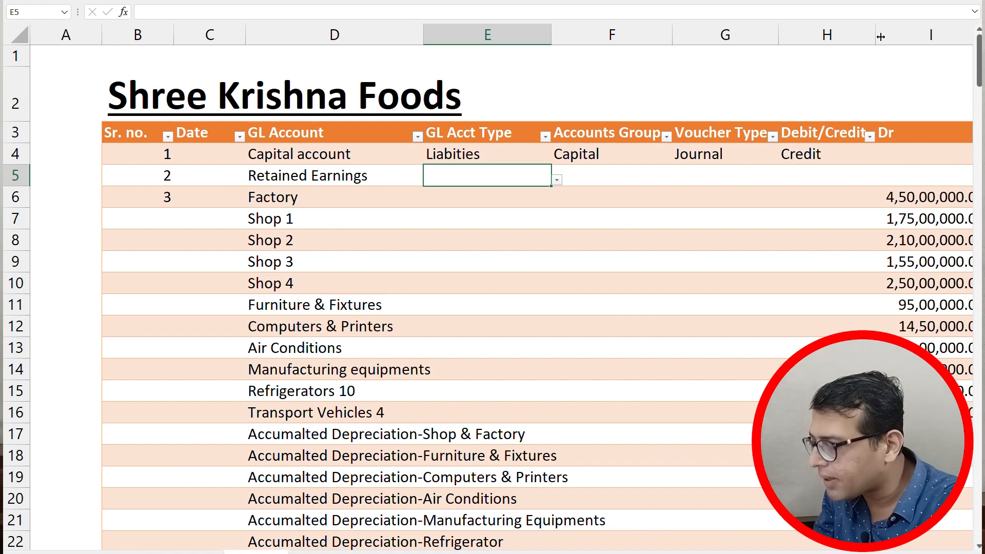
key("ctrl+d")
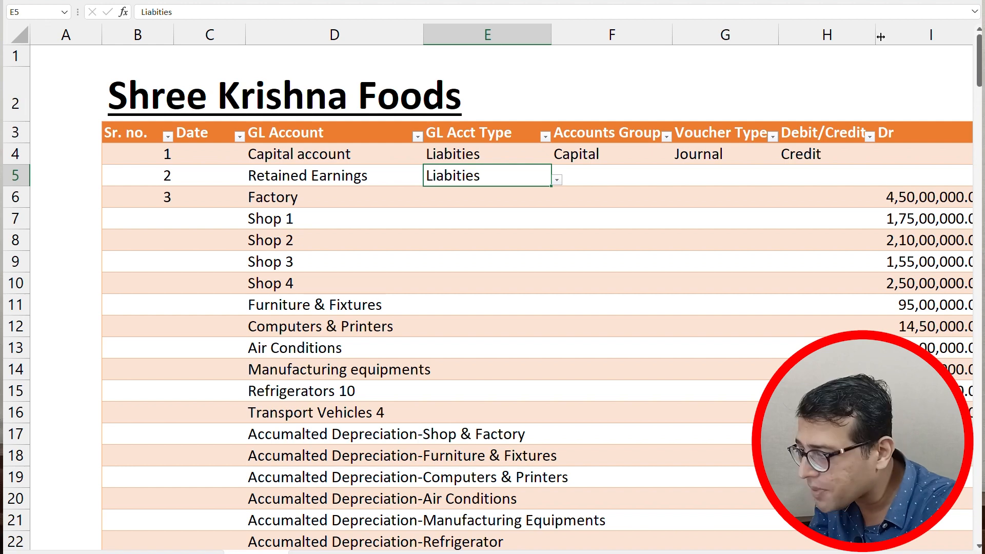
- Fill Capital, Journal and Credit down from row 4 into F5:H5 of the Retained Earnings row
key("Tab")
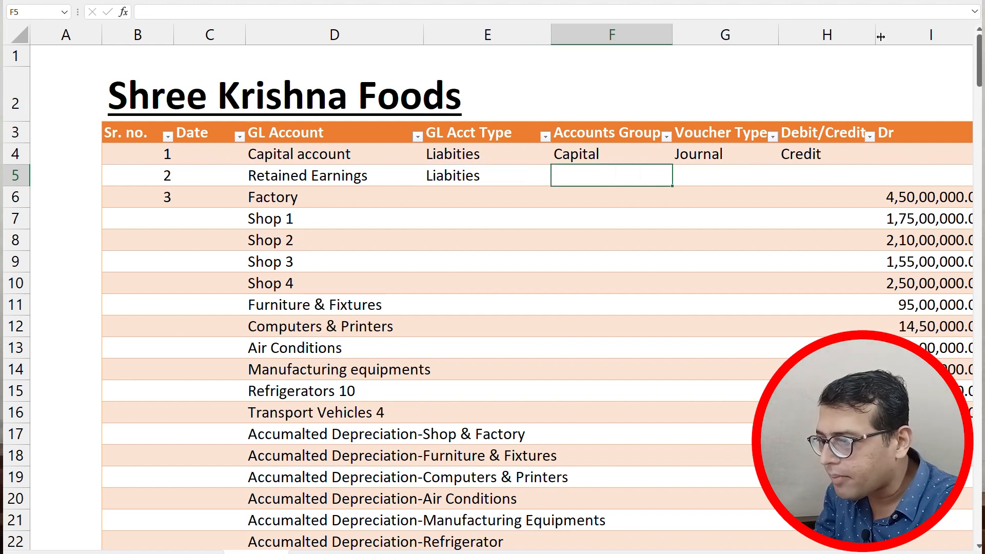
key("ctrl+d")
key("Tab")
key("ctrl+d")
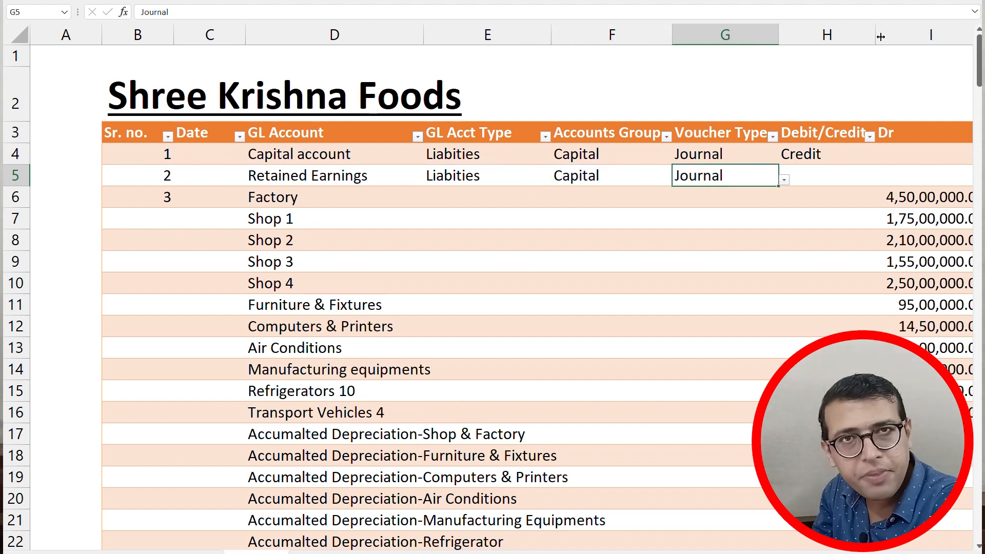
key("Tab")
key("ctrl+d")
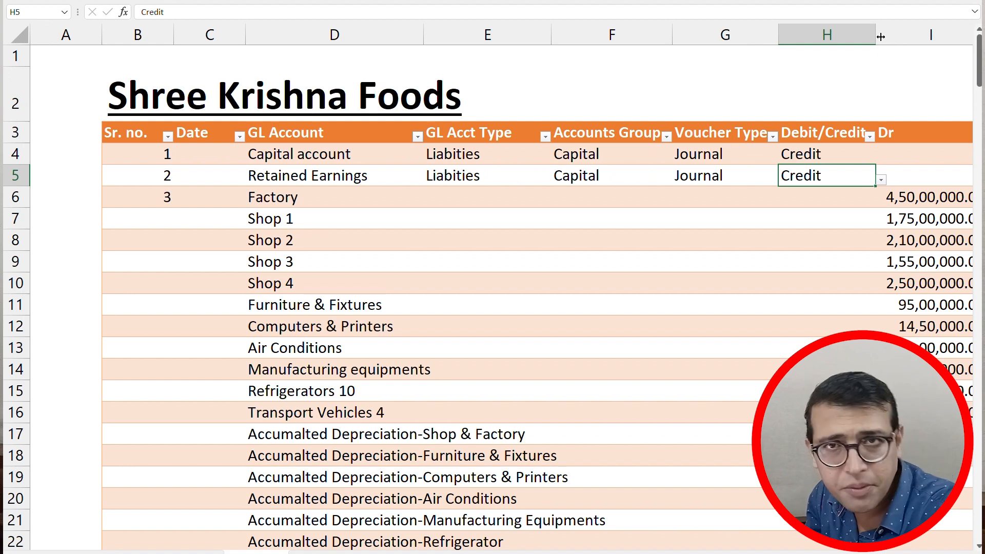
- Set the GL Acct Type of the Factory account in E6 to Assets
key("Left")
key("Left")
key("Left")
key("Left")
key("Down")
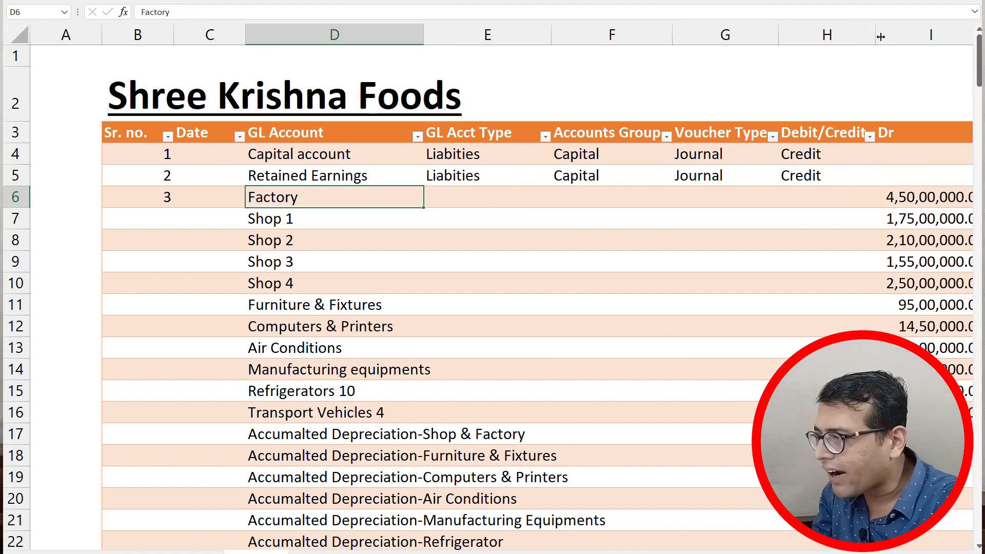
key("Right")
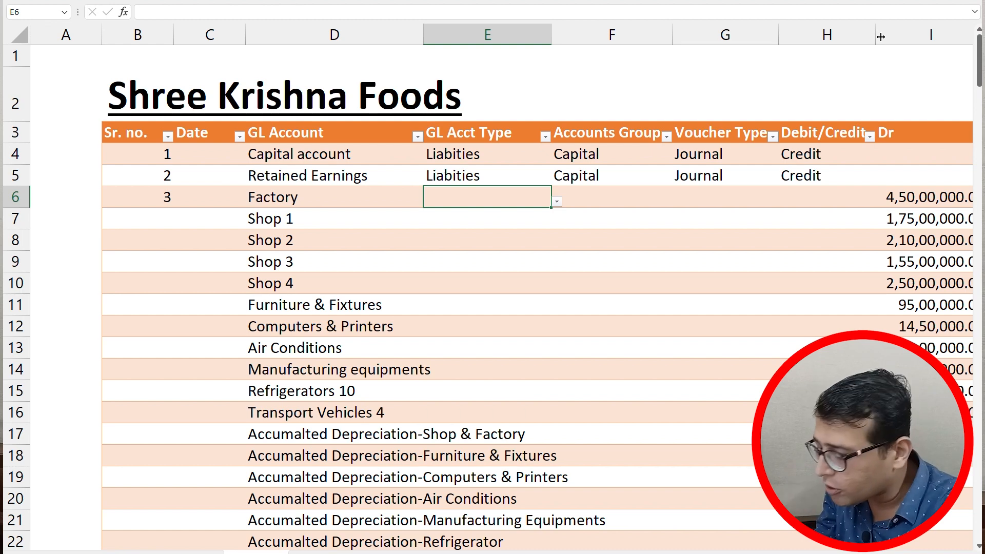
key("alt+Down")
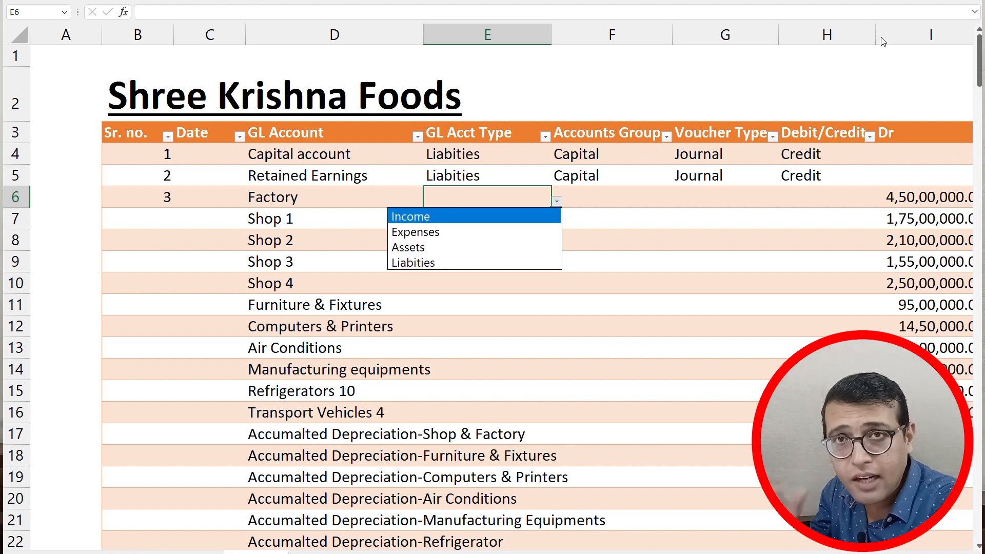
key("Down")
key("Down")
key("Down")
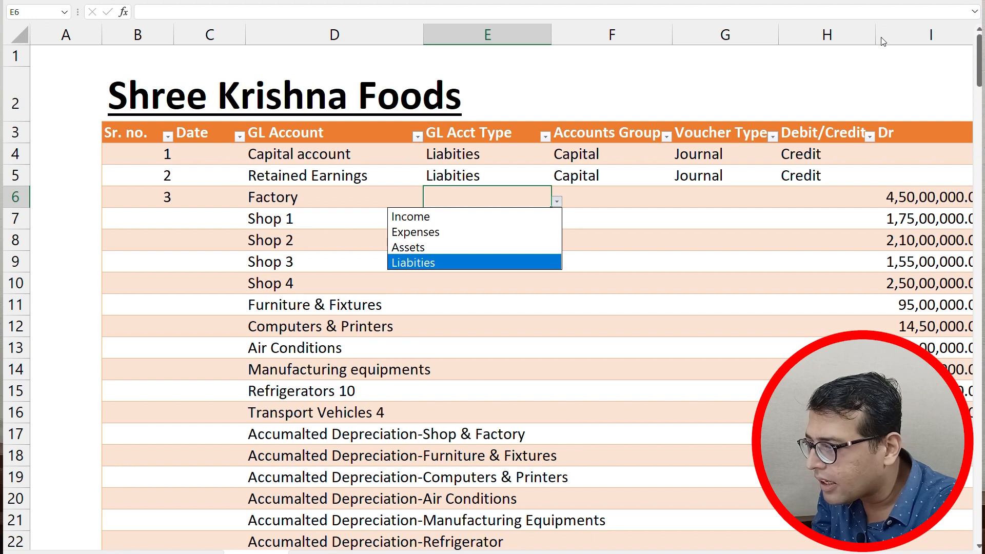
key("Up")
key("Return")
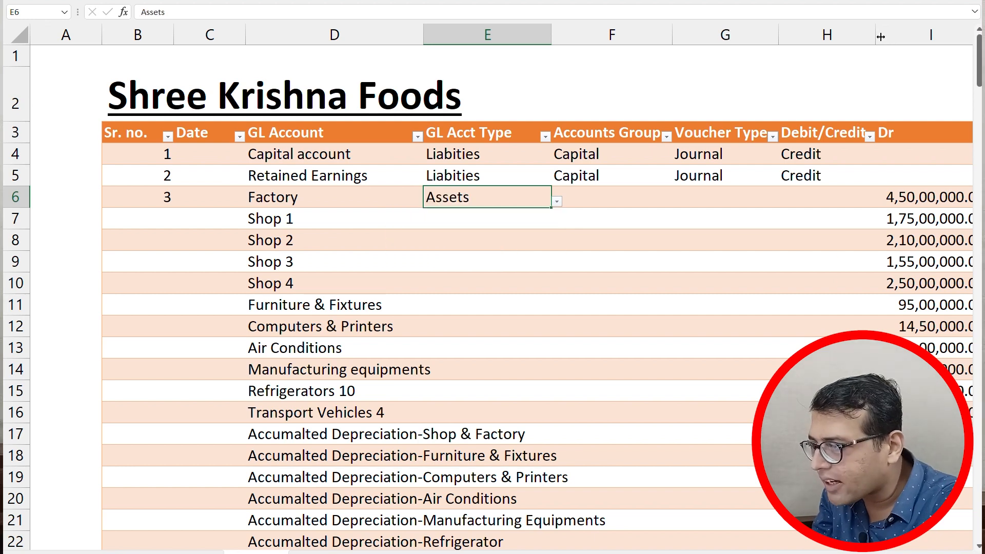
- Enter Fixed Assets as the Accounts Group of the Factory account in F6
key("Tab")
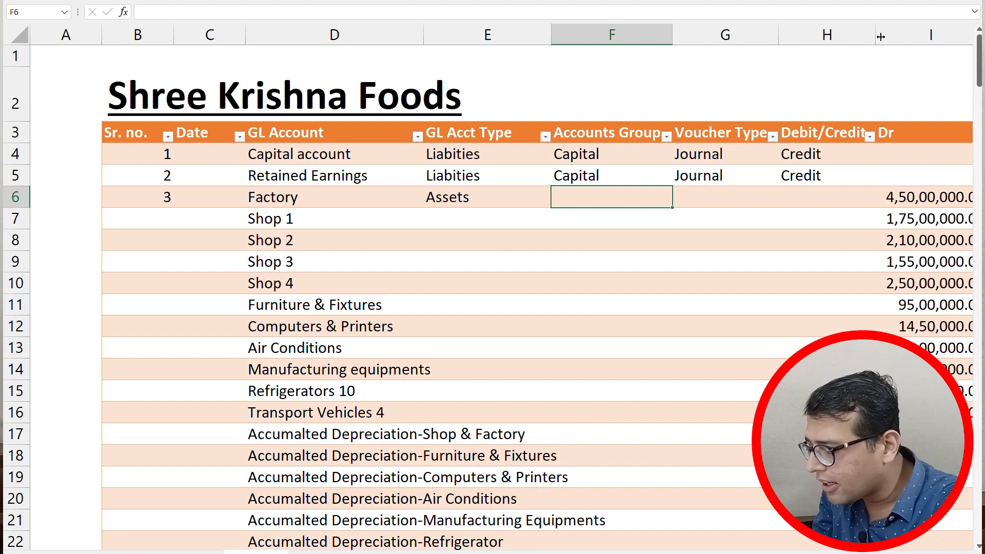
type("Fixe")
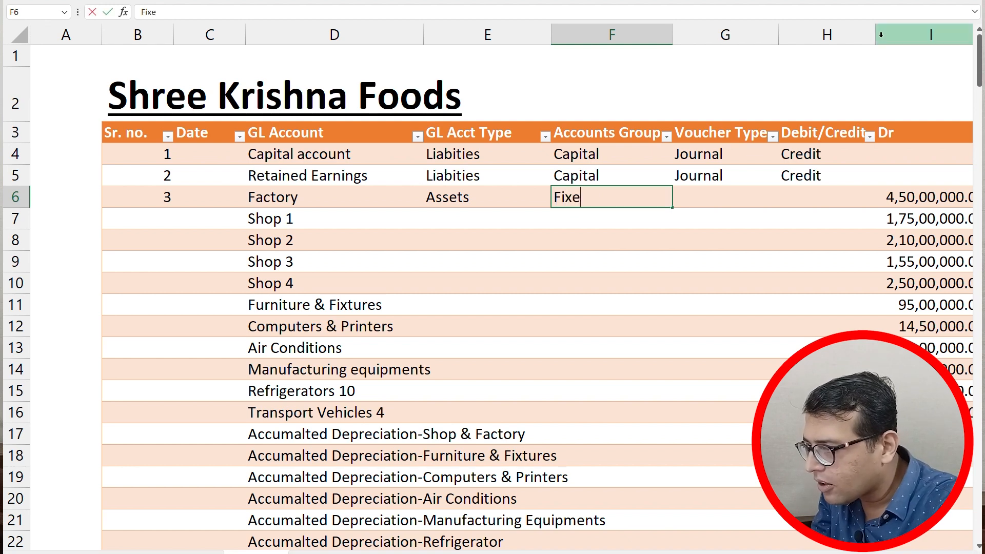
type("d Asse")
key("BackSpace")
type("sets")
key("Tab")
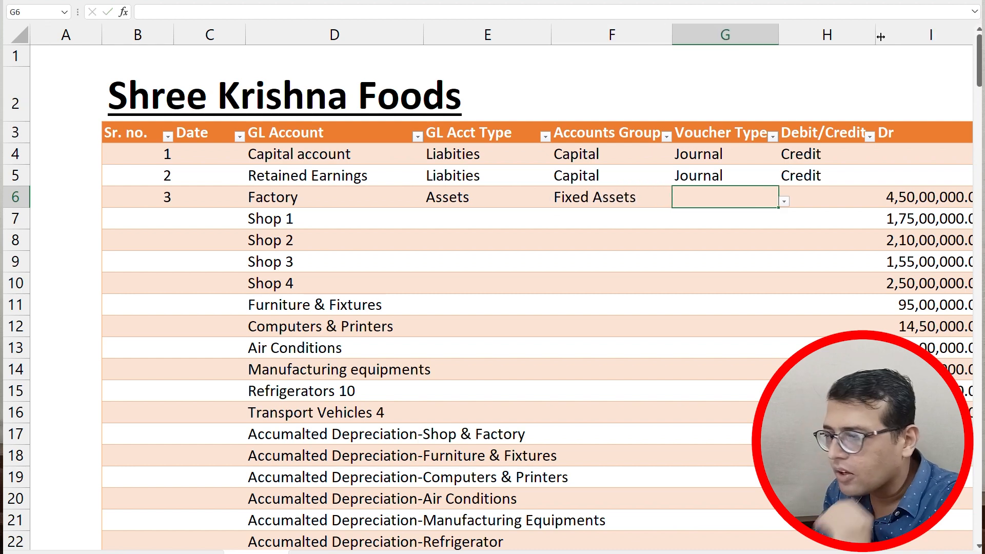
- Set the Factory account's Voucher Type in G6 to Journal and its Debit/Credit entry in H6 to Debit
type("Journal")
key("Return")
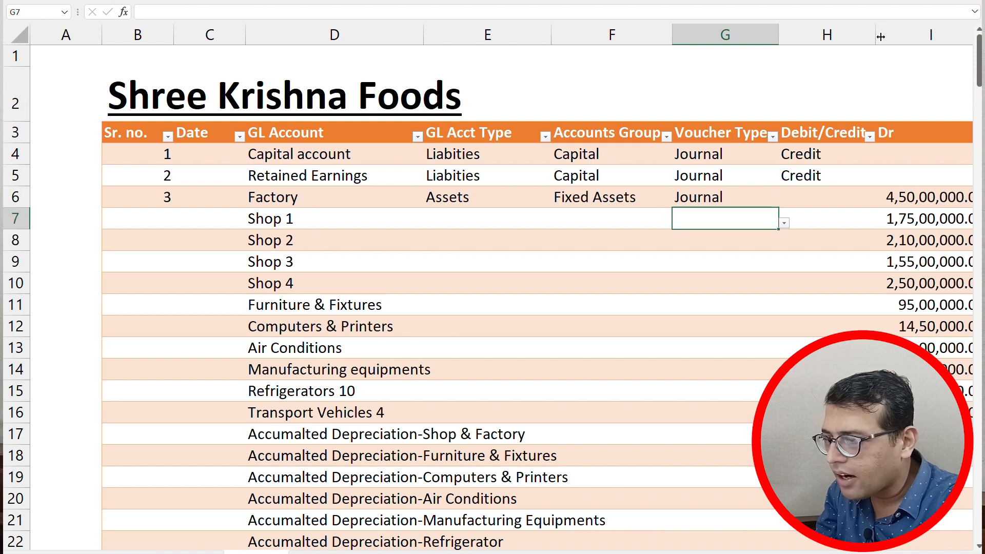
key("Up")
key("Right")
key("alt+Down")
key("Return")
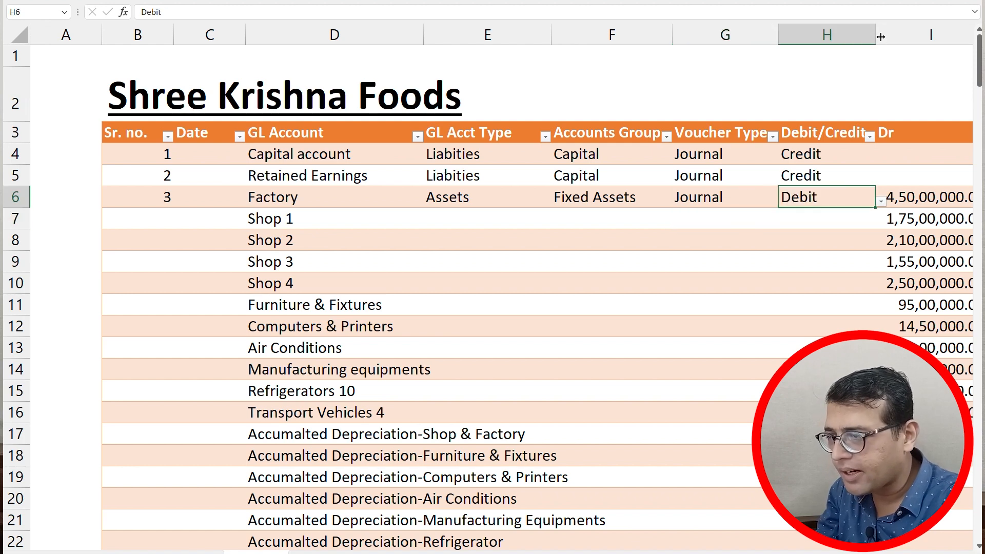
- Examine the GL accounts from Shop 1 down to Transport Vehicles 4 to determine which rows share Factory's classification
key("Left")
key("Down")
key("Down")
key("Left")
key("Left")
key("Left")
key("Down")
key("Right")
key("Up")
key("Up")
key("Left")
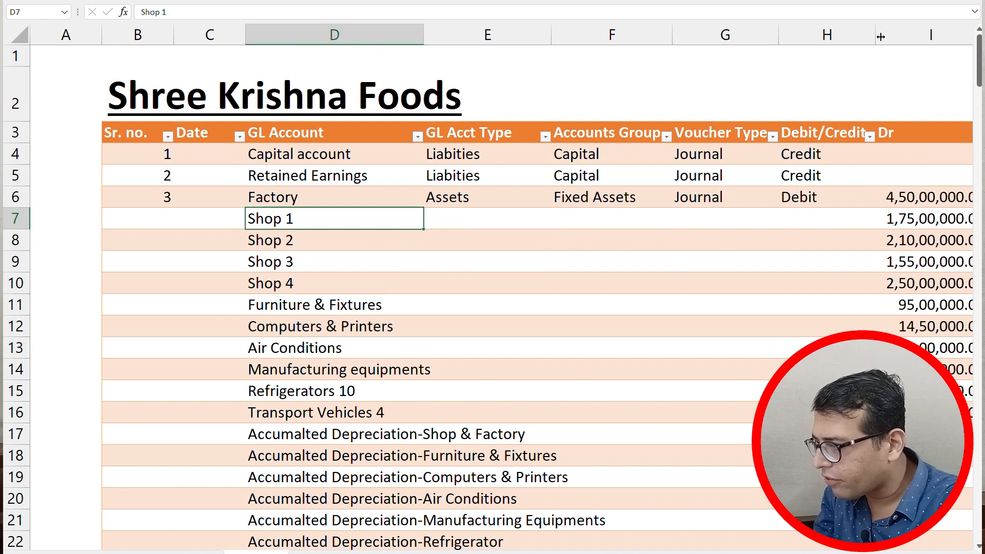
key("Down")
key("Down")
key("Down")
key("Down")
key("Down")
key("Down")
key("Down")
key("Down")
key("Down")
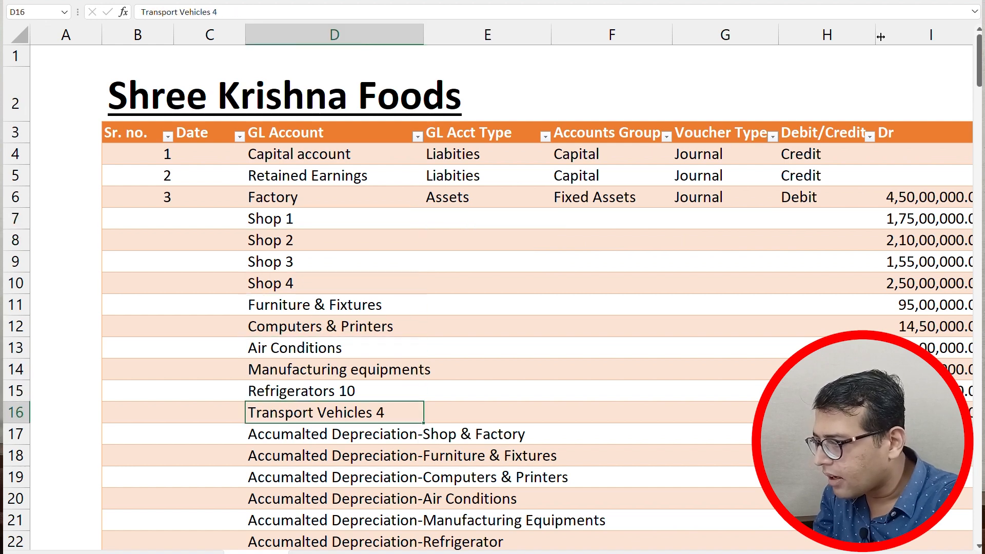
- Copy the GL Acct Type Assets from E6 into E7:E16, for Shop 1 through Transport Vehicles 4
key("Right")
key("Up")
key("Up")
key("Up")
key("Up")
key("Up")
key("Up")
key("Up")
key("Up")
key("Up")
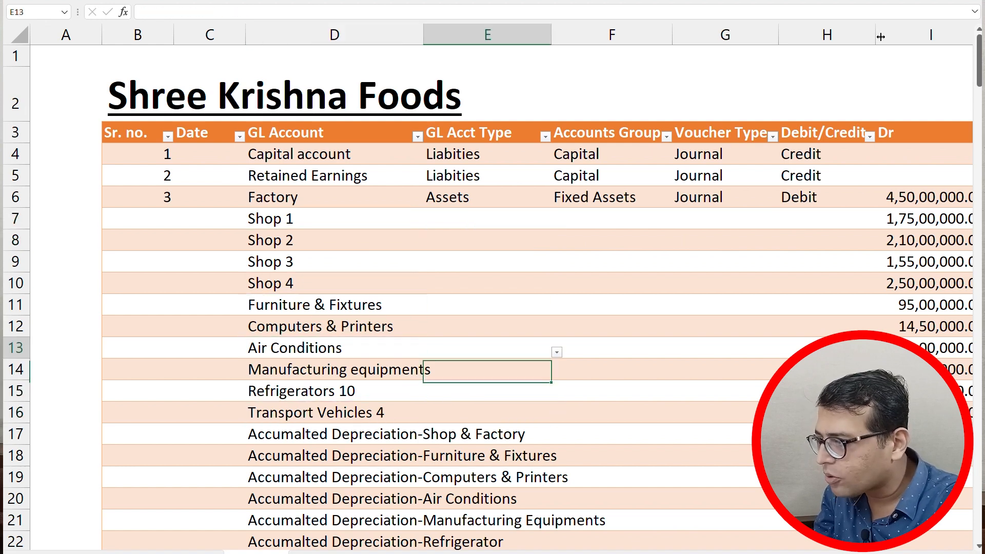
key("Up")
key("ctrl+c")
key("Down")
key("shift+Down")
key("shift+Down")
key("shift+Down")
key("shift+Down")
key("shift+Down")
key("shift+Down")
key("shift+Down")
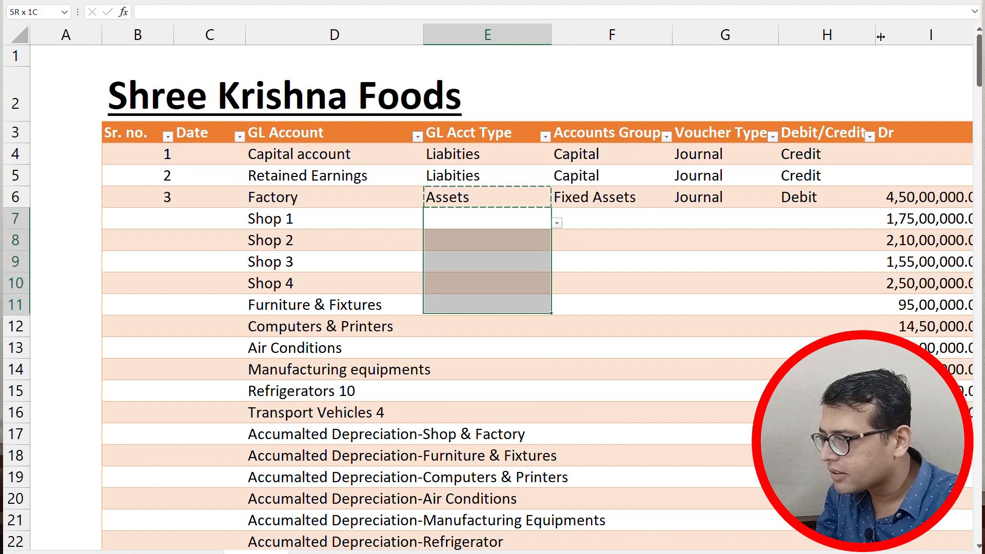
key("shift+Down")
key("shift+Down")
key("ctrl+v")
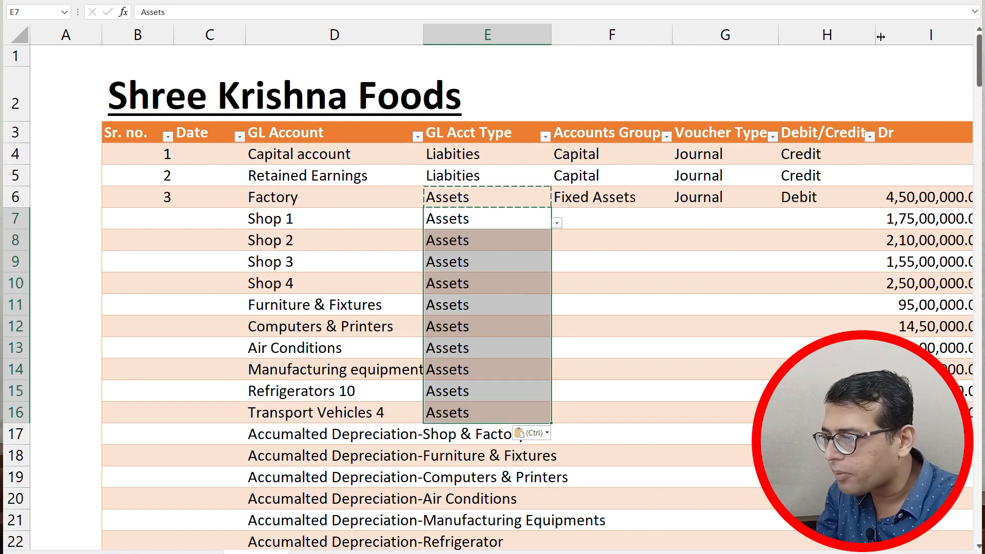
- Copy the Accounts Group Fixed Assets from F6 into F7:F16
key("Up")
key("Right")
key("ctrl+c")
key("Down")
key("shift+Down")
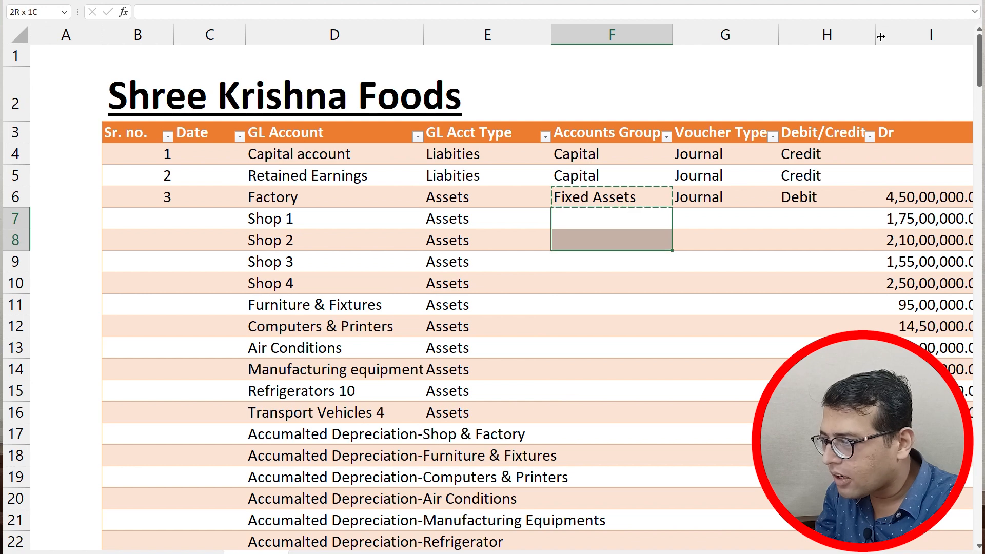
key("shift+Down")
key("shift+Down")
key("shift+Down")
key("shift+Down")
key("shift+Down")
key("shift+Down")
key("shift+Down")
key("shift+Down")
key("ctrl+v")
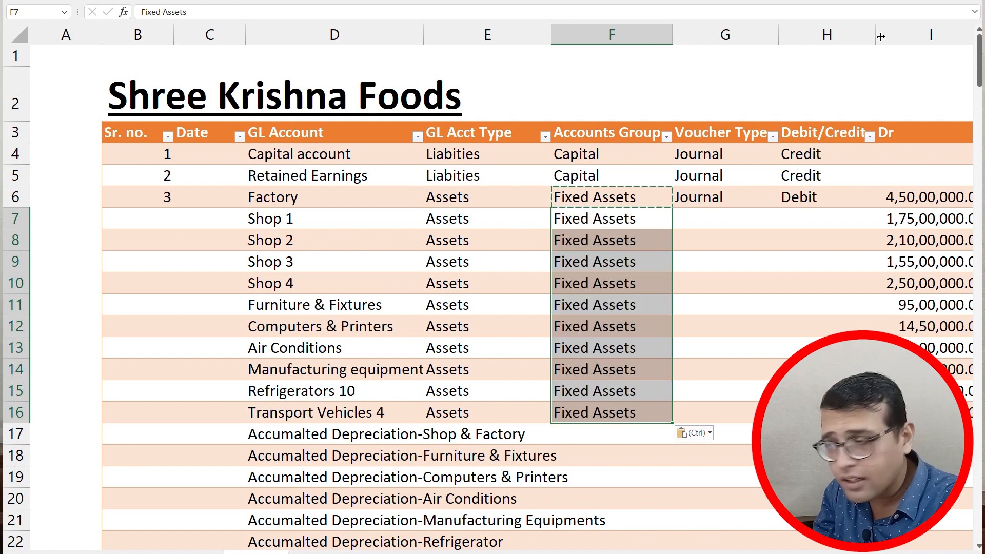
- Copy the Voucher Type Journal and the Debit entry from G6:H6 into rows 7 to 16
key("Right")
key("Up")
key("shift+Right")
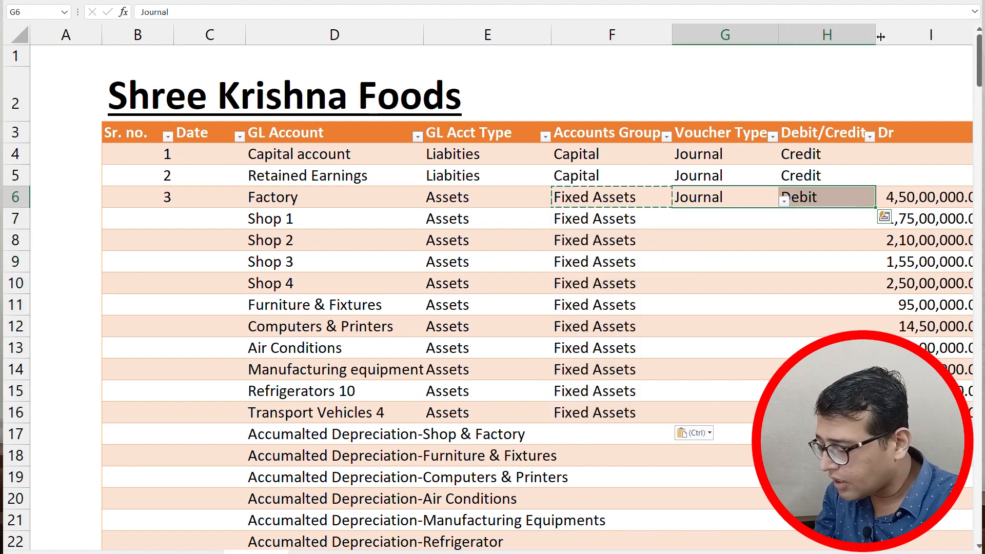
key("ctrl+c")
key("Down")
key("shift+Down")
key("shift+Down")
key("shift+Down")
key("shift+Down")
key("shift+Down")
key("shift+Down")
key("shift+Down")
key("shift+Down")
key("shift+Down")
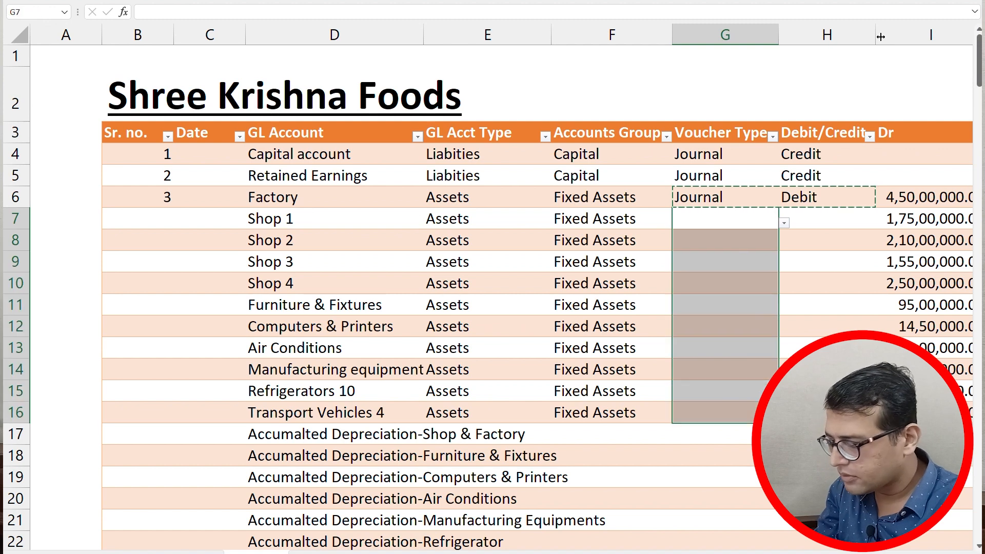
key("ctrl+v")
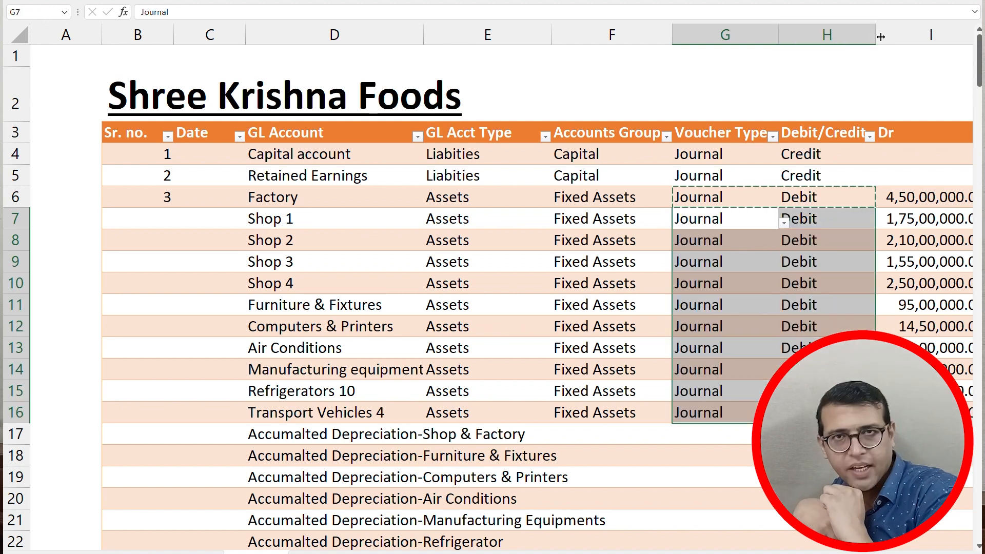
- Examine the unclassified Accumulated Depreciation accounts below Transport Vehicles 4, down to the Bank A/c row
key("Down")
key("Down")
key("Down")
key("Down")
key("Down")
key("Down")
key("Down")
key("Down")
key("Down")
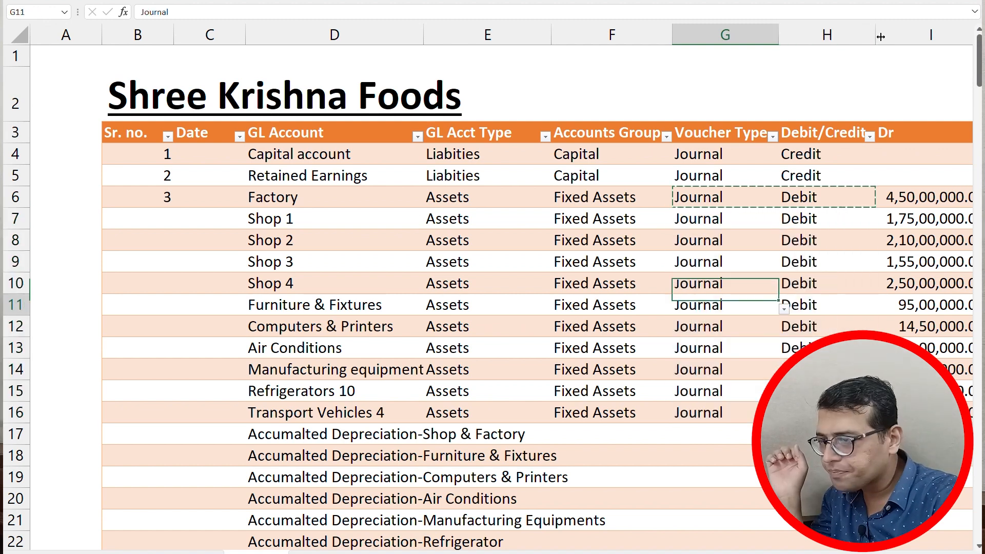
key("Down")
key("Down")
key("Down")
key("Down")
key("Down")
key("Down")
key("Down")
key("Down")
key("Down")
key("Down")
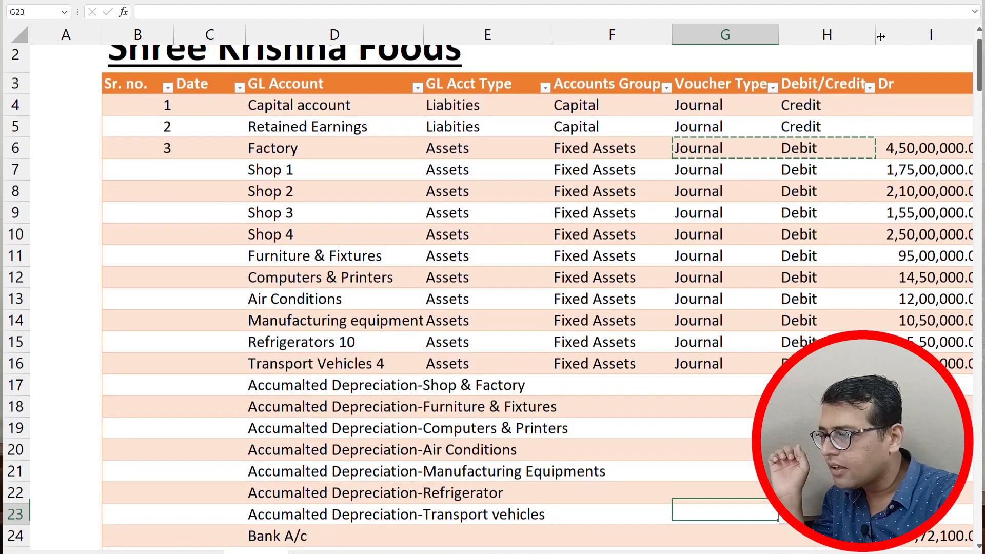
key("Left")
key("Left")
key("Down")
key("Up")
key("Up")
key("Up")
key("Up")
key("Up")
key("Up")
key("Up")
key("Up")
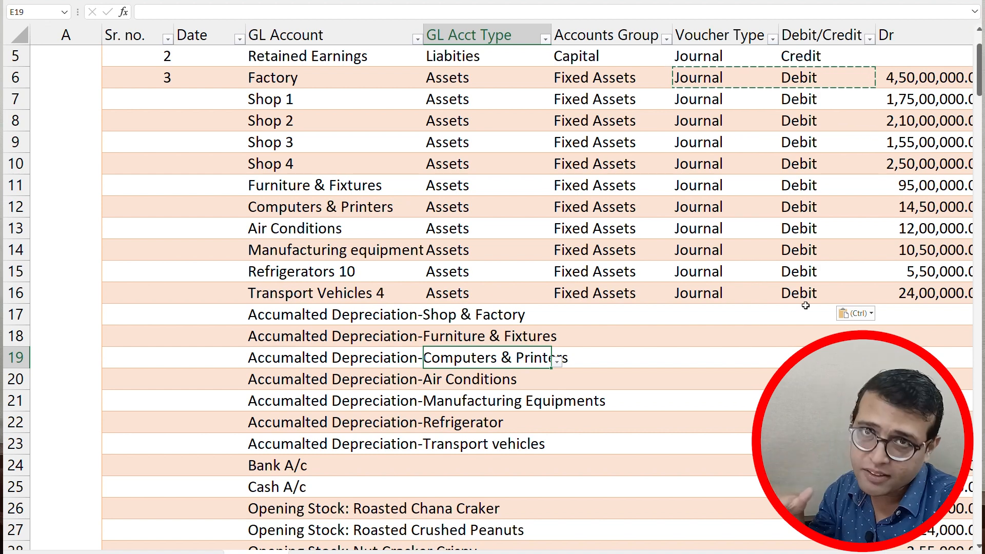
- Copy the GL Acct Type Assets from E16 into E17:E23 for all the Accumulated Depreciation accounts
left_click(824, 315)
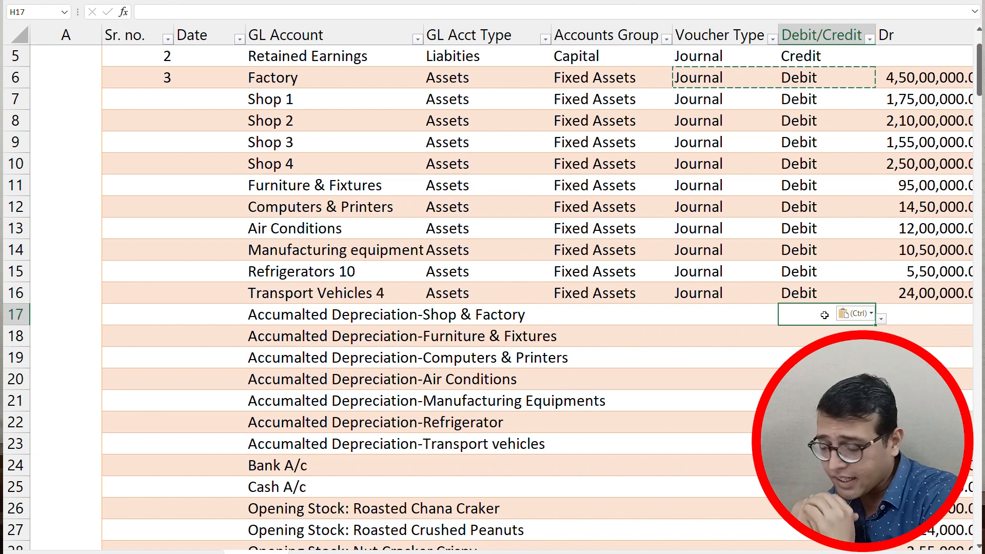
key("Left")
key("Left")
key("Left")
key("Left")
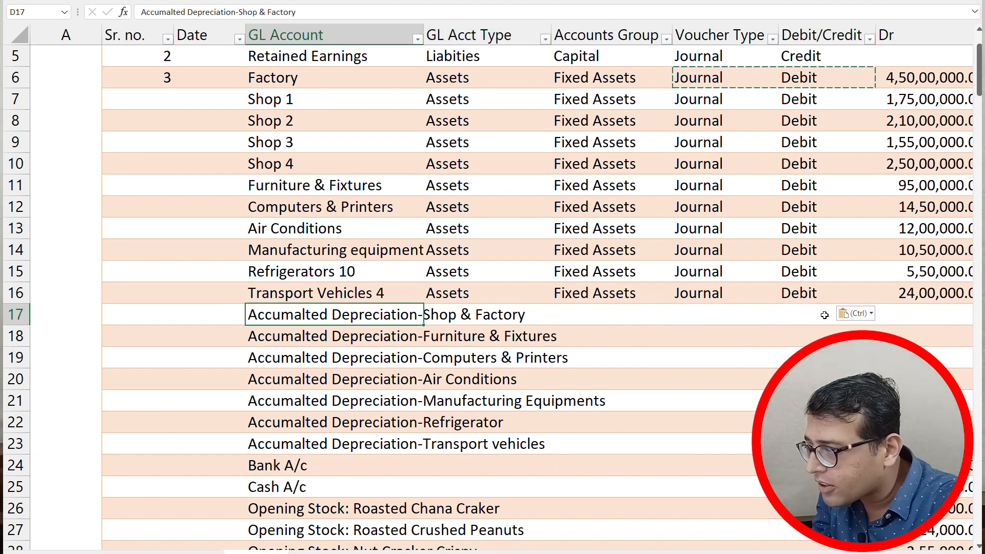
key("Right")
key("Up")
key("ctrl+c")
key("Down")
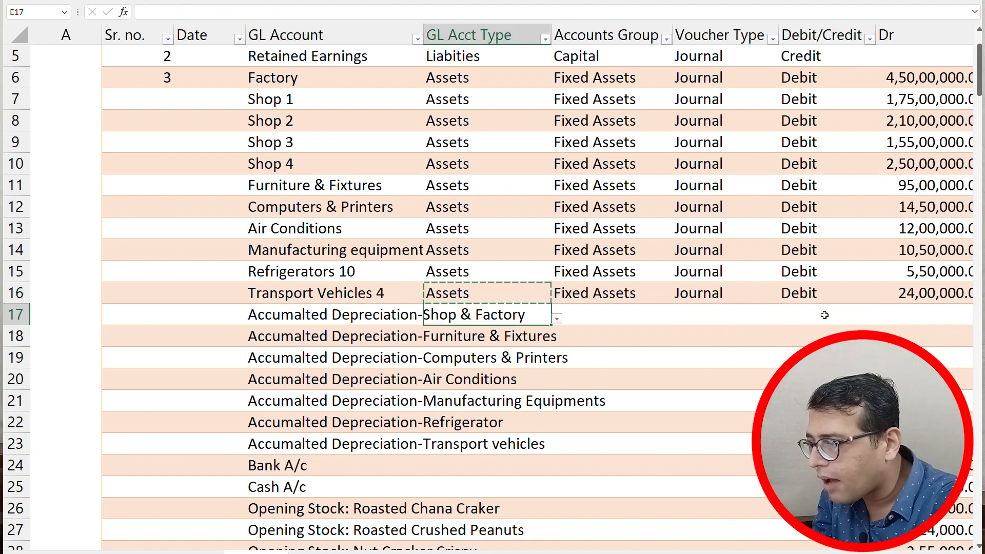
key("shift+Down")
key("shift+Down")
key("shift+Down")
key("shift+Down")
key("shift+Down")
key("shift+Down")
key("ctrl+v")
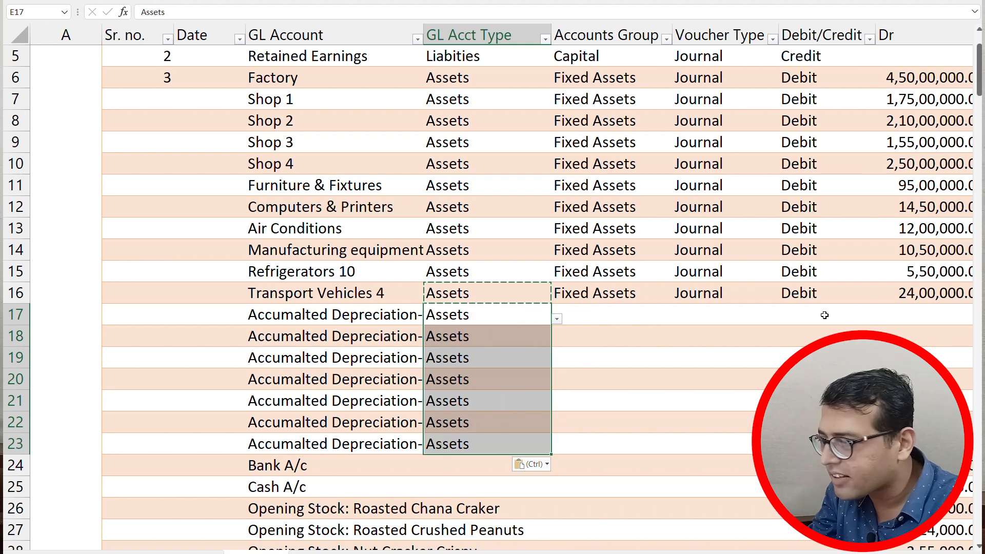
- Enter Accum Dep as the Accounts Group of the Shop & Factory depreciation account in F17
key("Right")
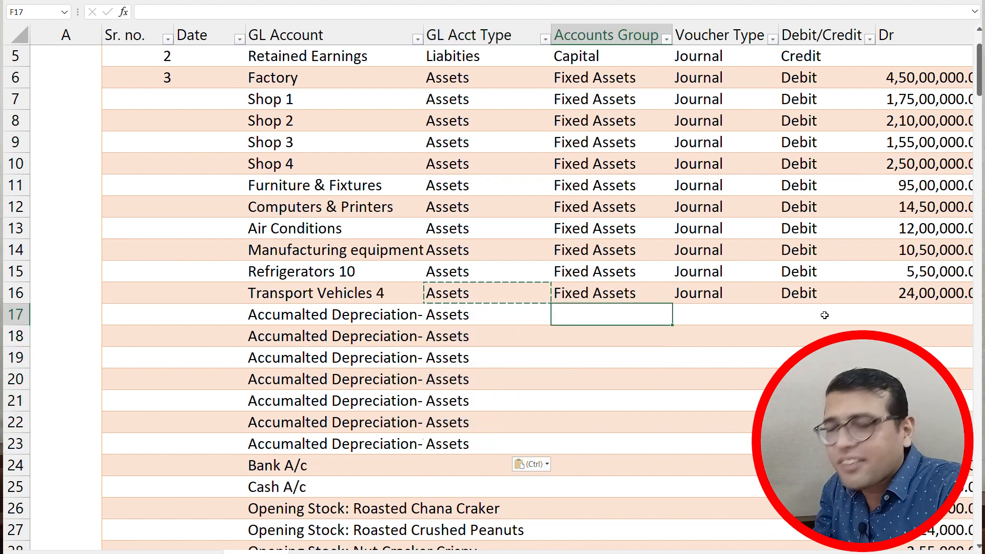
type("Accum Dep")
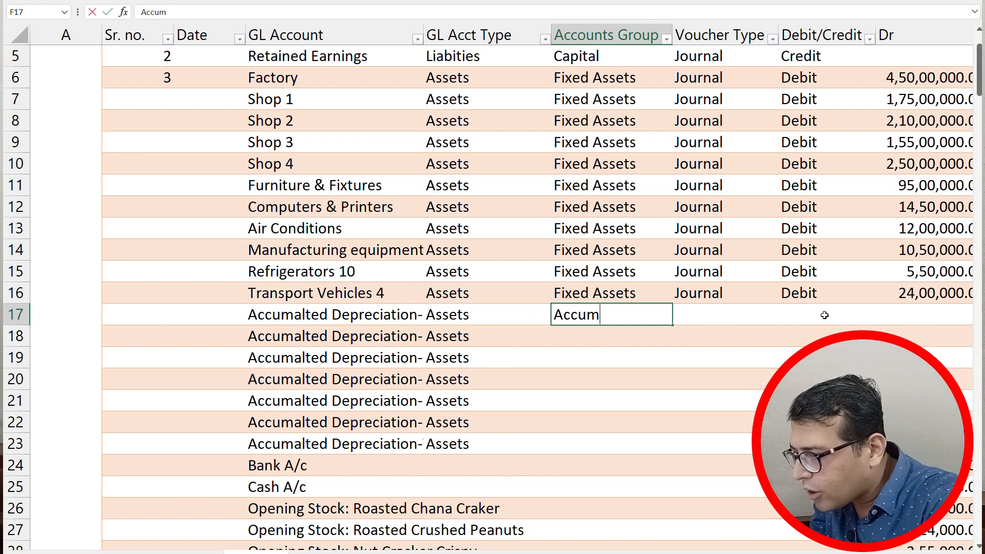
key("Return")
- Copy the Accounts Group Accum Dep from F17 down to F23 for the remaining Accumulated Depreciation accounts
key("Left")
key("Right")
key("Up")
key("ctrl+c")
key("shift+Down")
key("shift+Down")
key("shift+Down")
key("shift+Down")
key("shift+Down")
key("shift+Down")
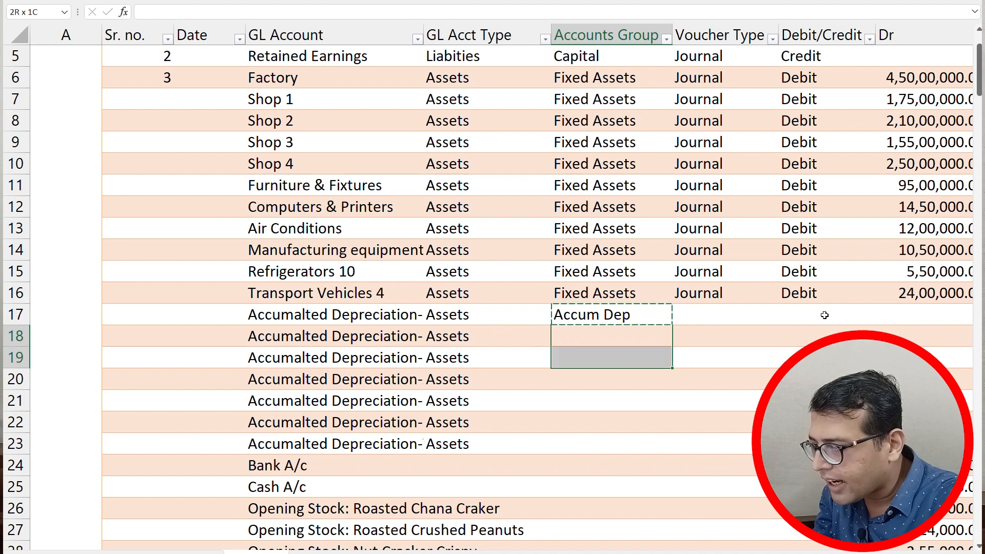
key("ctrl+v")
key("Escape")
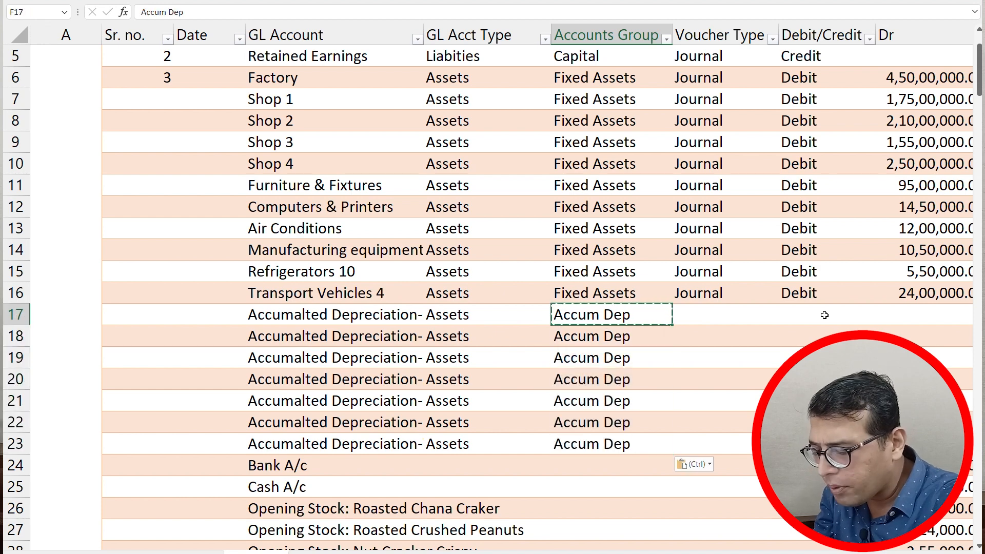
- Copy the Voucher Type Journal from G16 into G17:G23 for all the Accumulated Depreciation accounts
key("Right")
key("Up")
key("ctrl+c")
key("Down")
key("shift+Down")
key("shift+Down")
key("shift+Down")
key("shift+Down")
key("shift+Down")
key("shift+Down")
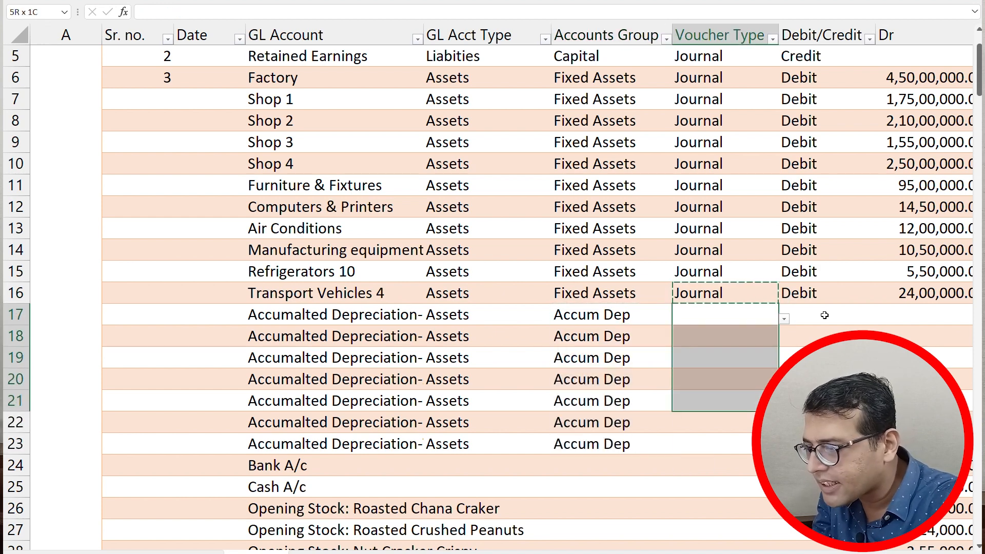
key("ctrl+v")
- Set Debit/Credit to Credit for the first Accumulated Depreciation account in H17
key("Right")
scroll(824, 315, "right", 2)
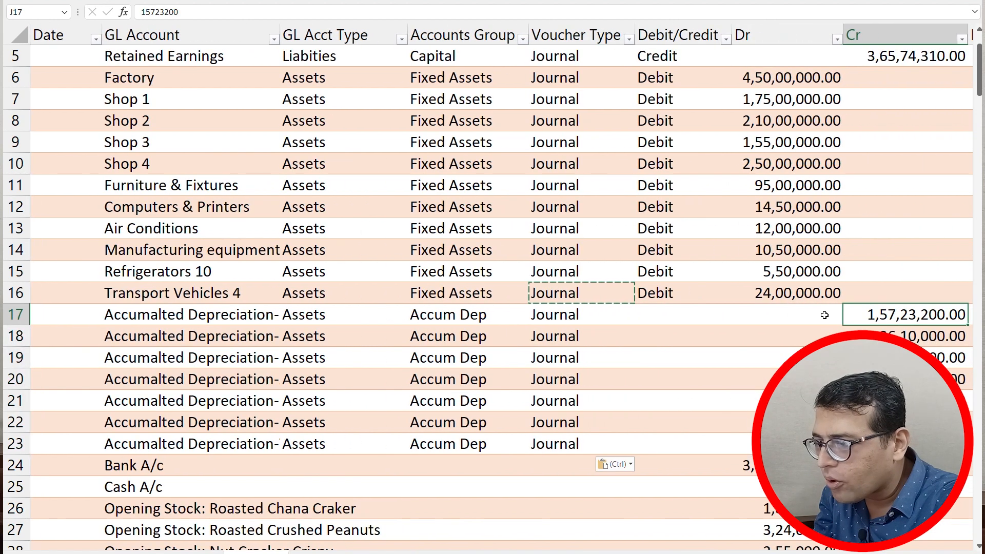
key("alt+Down")
key("Down")
key("Return")
- Copy Credit from H17 into H18:H23 for the remaining Accumulated Depreciation accounts
key("ctrl+c")
key("Down")
key("shift+Down")
key("shift+Down")
key("shift+Down")
key("shift+Down")
key("shift+Down")
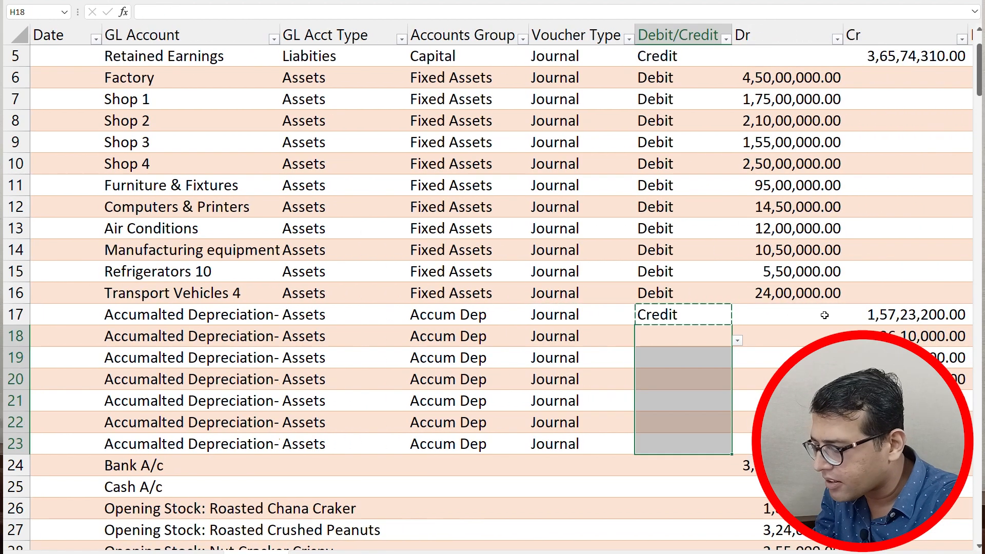
key("ctrl+v")
- Examine the unclassified accounts from Bank A/c down through the opening stocks, deposits and liabilities
key("Down")
key("Down")
key("Down")
key("Down")
key("Down")
key("Down")
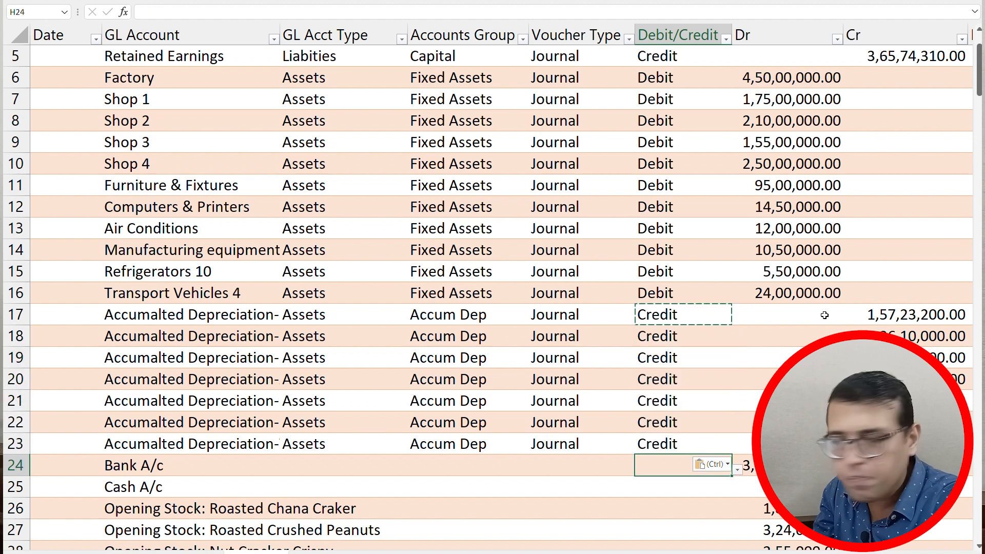
key("Left")
key("Left")
key("Left")
key("Down")
key("Down")
key("Down")
key("Down")
key("Down")
key("Down")
key("Down")
key("Down")
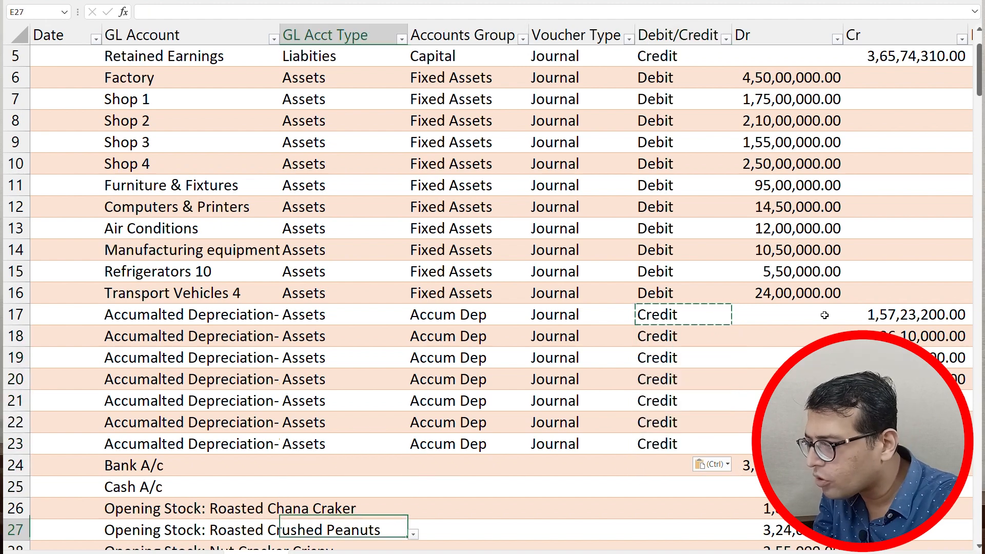
key("Down")
key("Down")
key("Down")
key("Down")
key("Down")
key("Up")
key("Up")
key("Up")
key("Up")
key("Up")
key("Up")
key("Up")
key("Up")
key("Up")
key("Up")
key("Up")
key("Up")
key("Up")
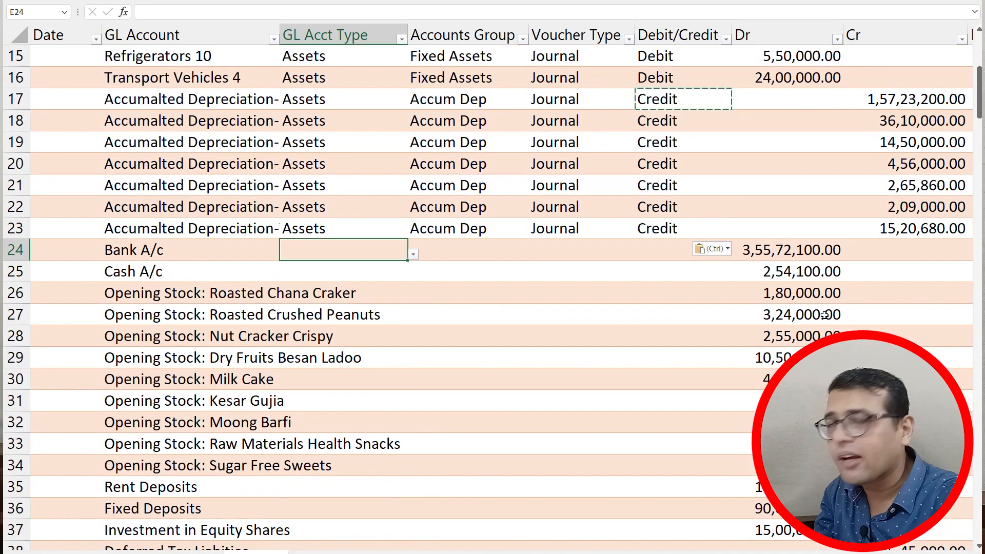
- Set the GL Acct Type to Assets for Bank A/c and Cash A/c in E24:E25
type("A")
key("Left")
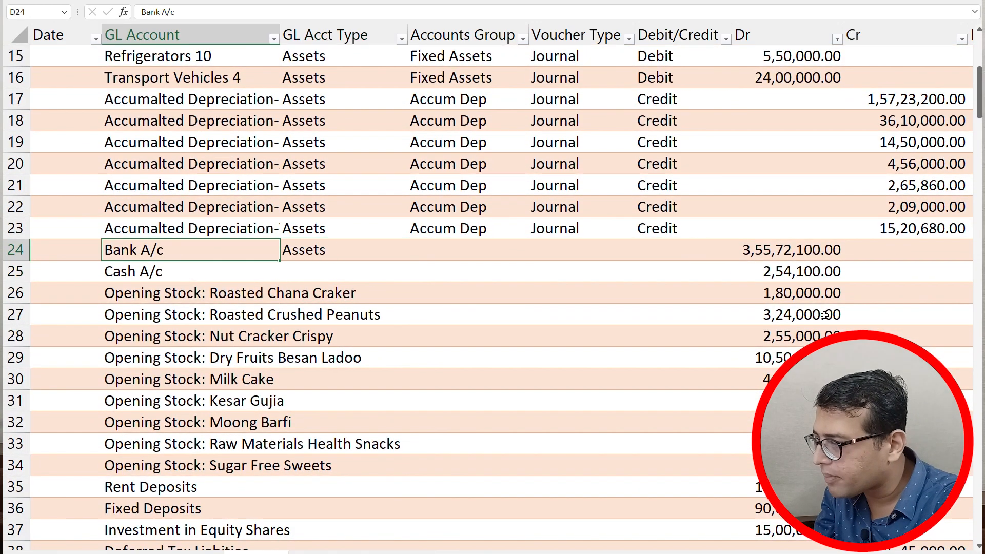
key("Right")
key("Down")
type("A")
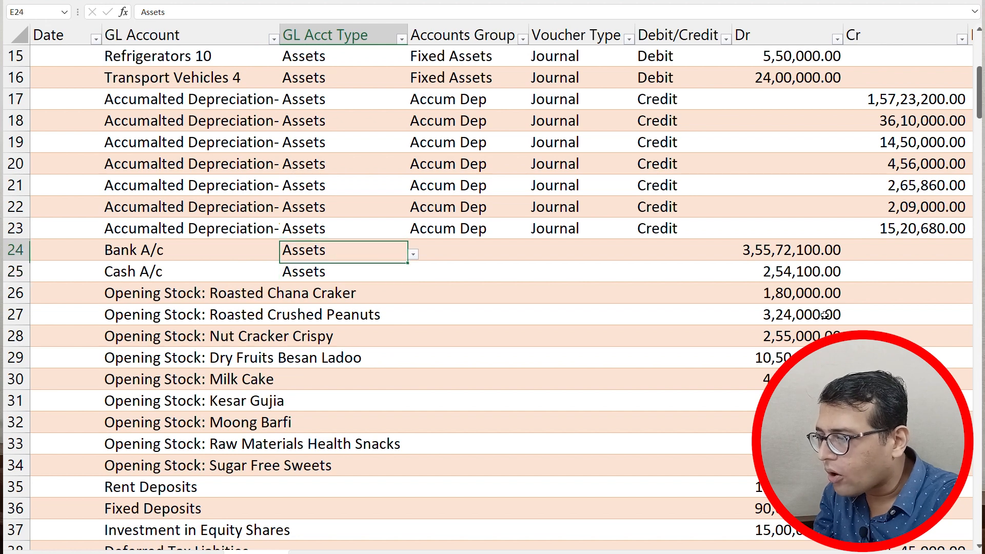
- Enter Cash & Bank as the Accounts Group of Bank A/c in F24 and fill it down to Cash A/c
key("Up")
key("Right")
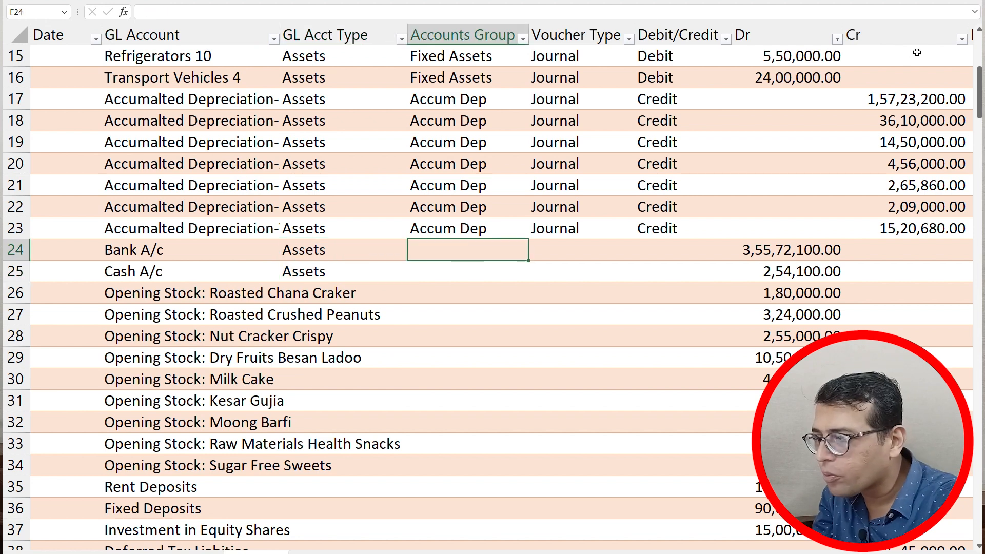
type("Cash ")
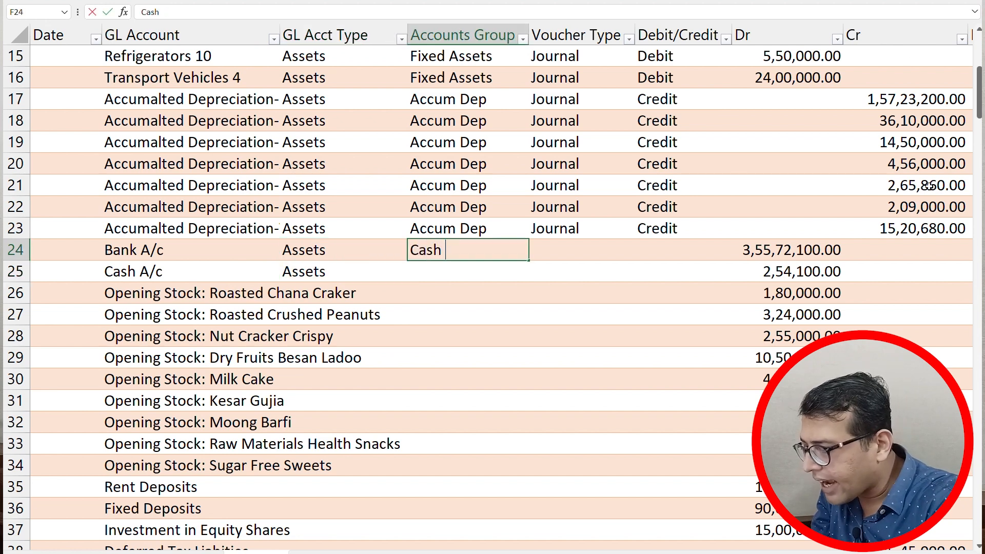
type("& bank")
key("BackSpace")
key("BackSpace")
key("BackSpace")
key("BackSpace")
type("Bank")
key("Return")
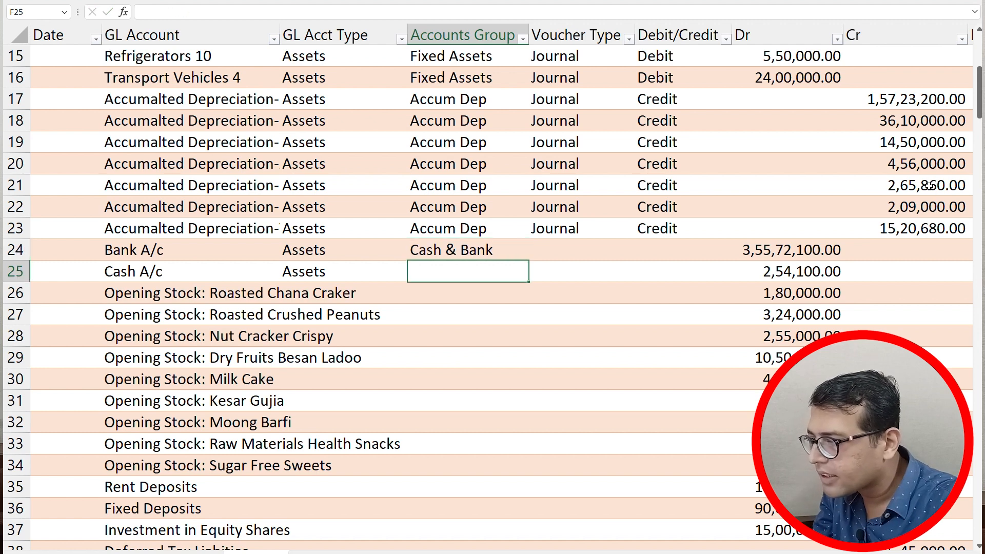
key("ctrl+d")
- Fill the Voucher Type Journal down into G24:G25 for Bank A/c and Cash A/c
key("Right")
key("shift+Up")
key("shift+Up")
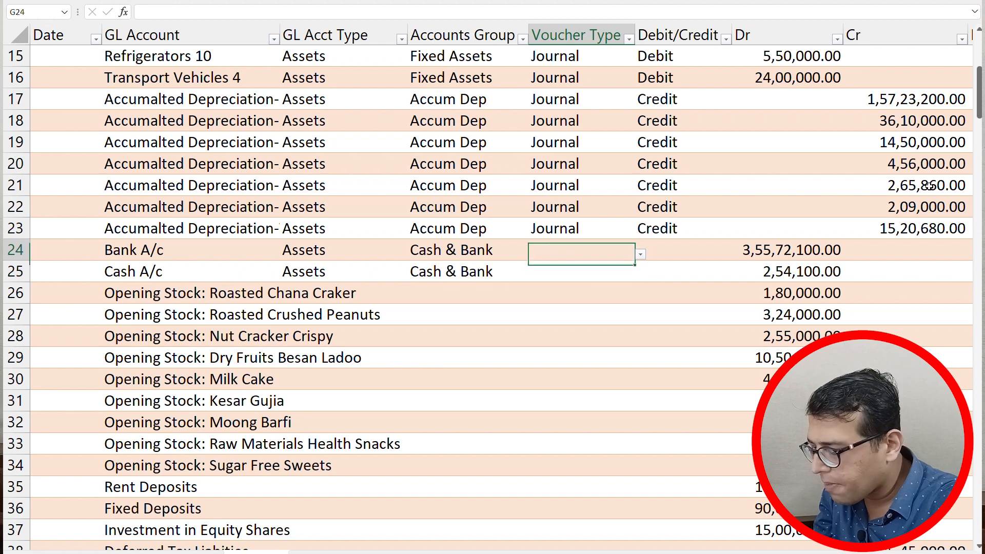
key("ctrl+d")
- Set Debit/Credit to Debit for Bank A/c in H24 and fill it down to Cash A/c
key("Right")
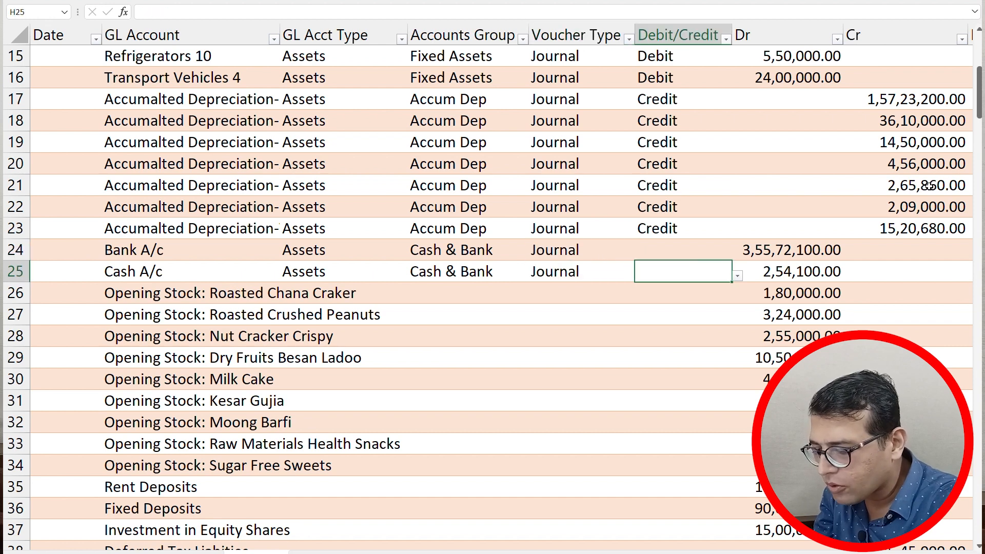
key("Up")
key("alt+Down")
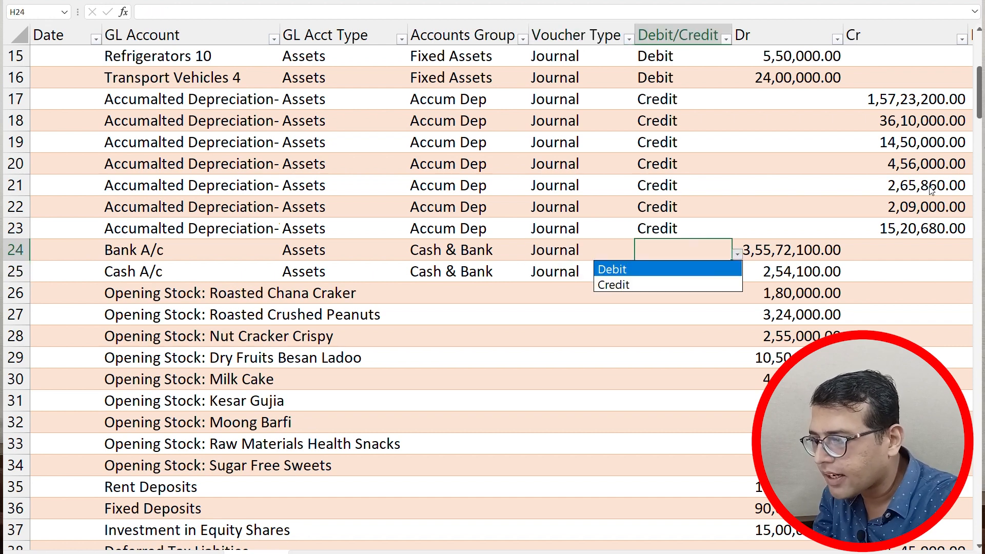
key("Return")
key("ctrl+d")
- Set the GL Acct Type of Opening Stock: Roasted Chana Craker to Expenses in E26
key("Down")
key("Left")
key("Left")
key("Left")
key("Left")
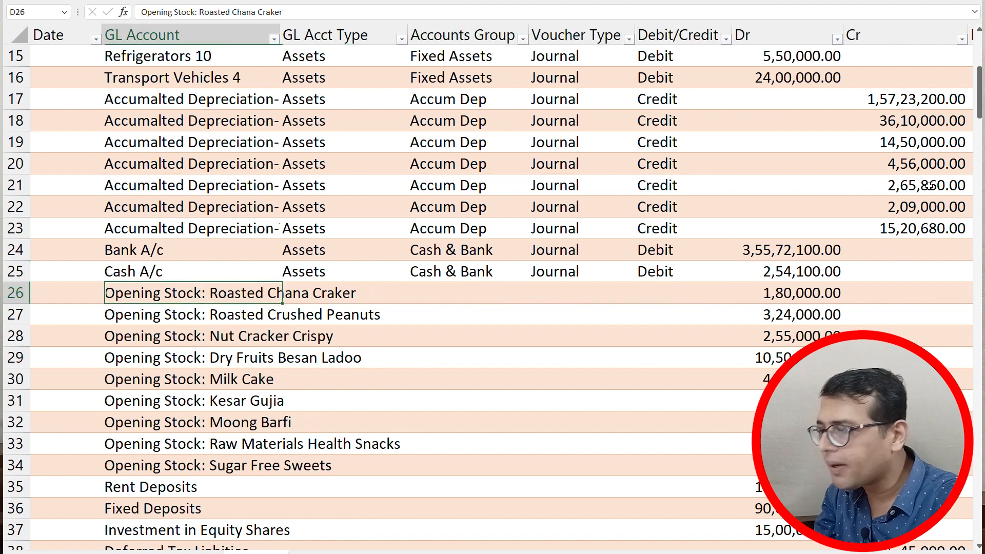
key("Right")
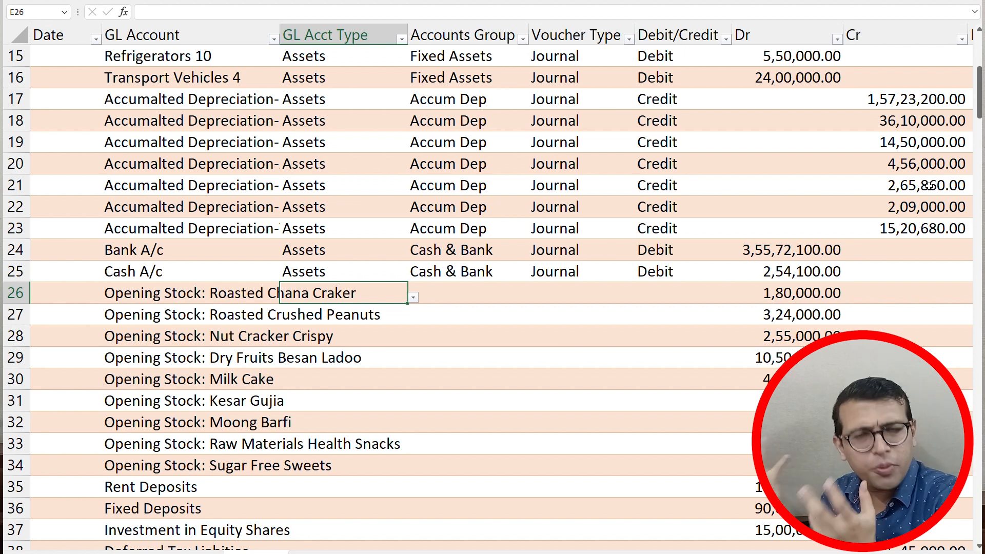
key("Down")
key("Up")
key("alt+Down")
key("Down")
key("Return")
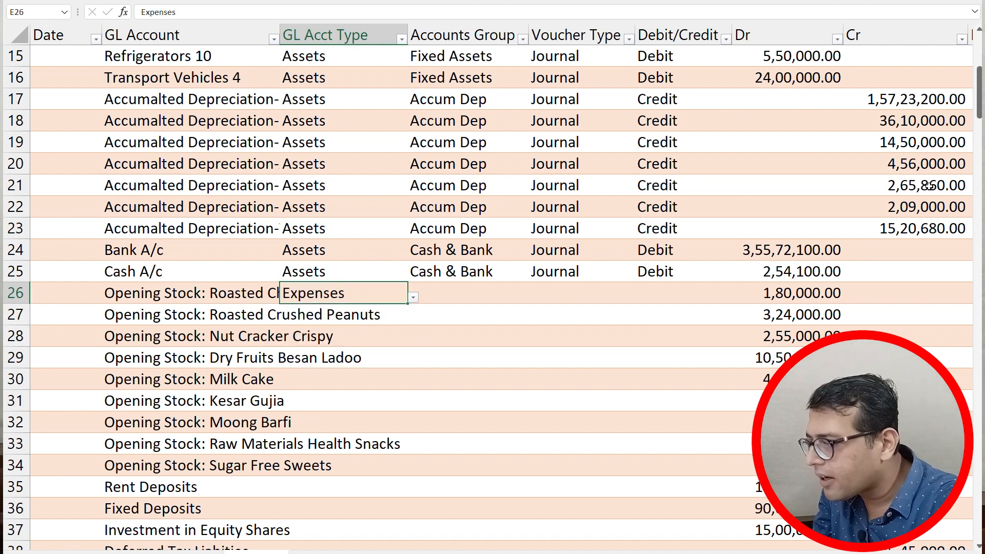
- Enter Opening Stock as the Accounts Group of the Roasted Chana Craker account in F26
key("Tab")
type("Open S")
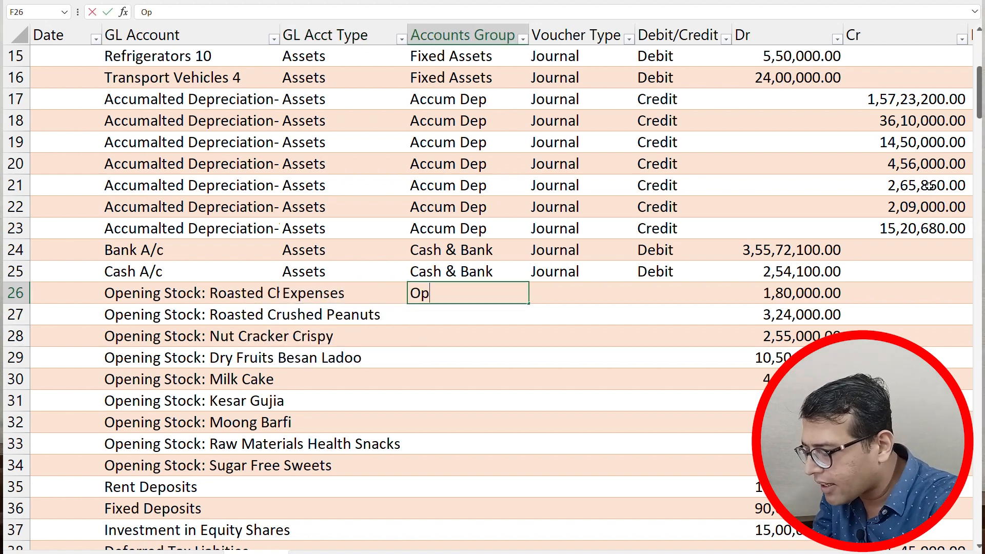
key("BackSpace")
key("BackSpace")
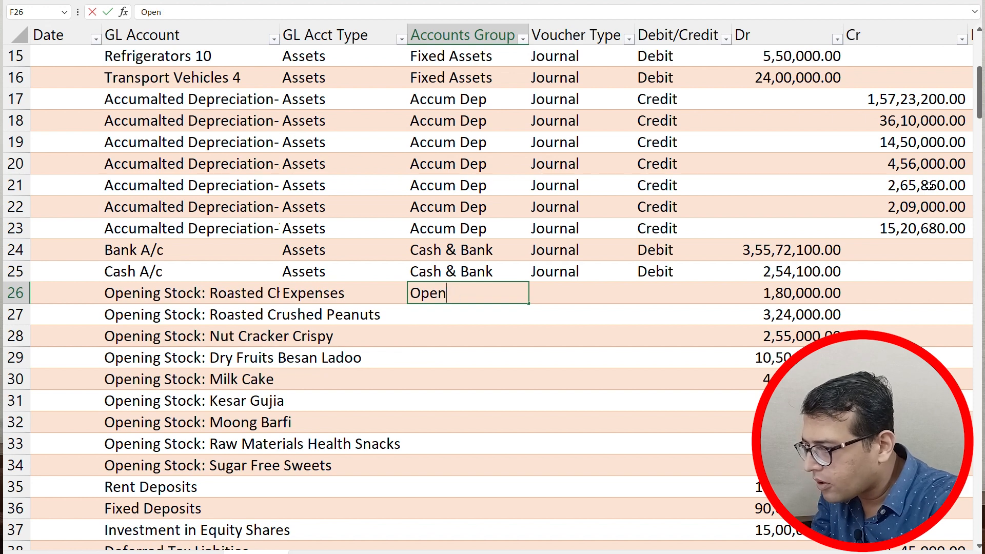
type("ing Stocks")
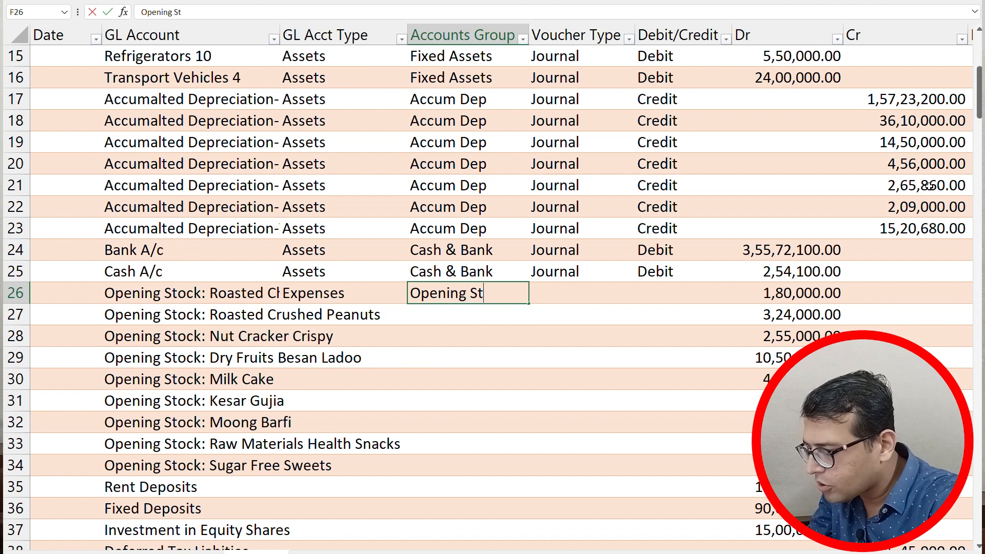
key("BackSpace")
key("BackSpace")
type("k")
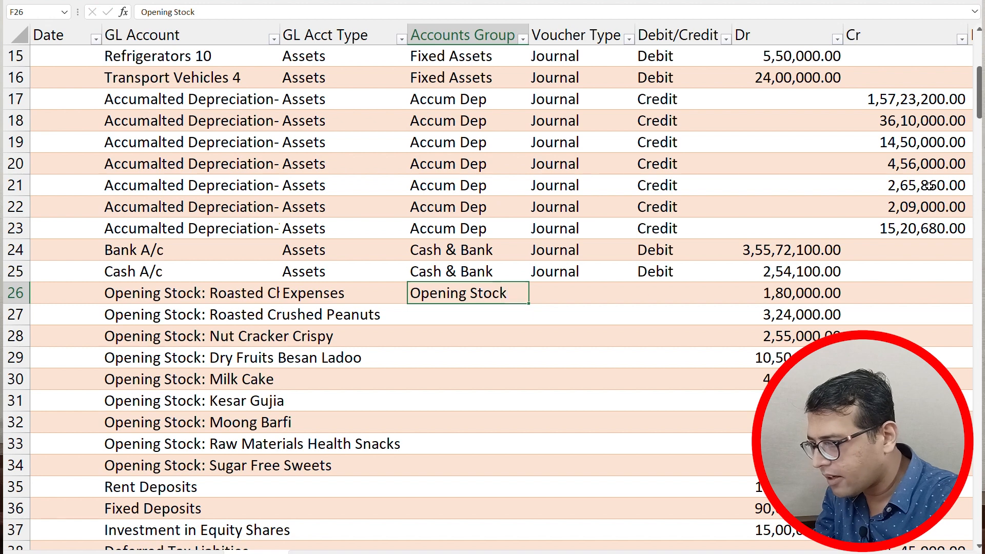
key("Return")
- Set the Roasted Chana Craker opening stock row to Voucher Type Journal and Debit/Credit Debit
key("Right")
key("Up")
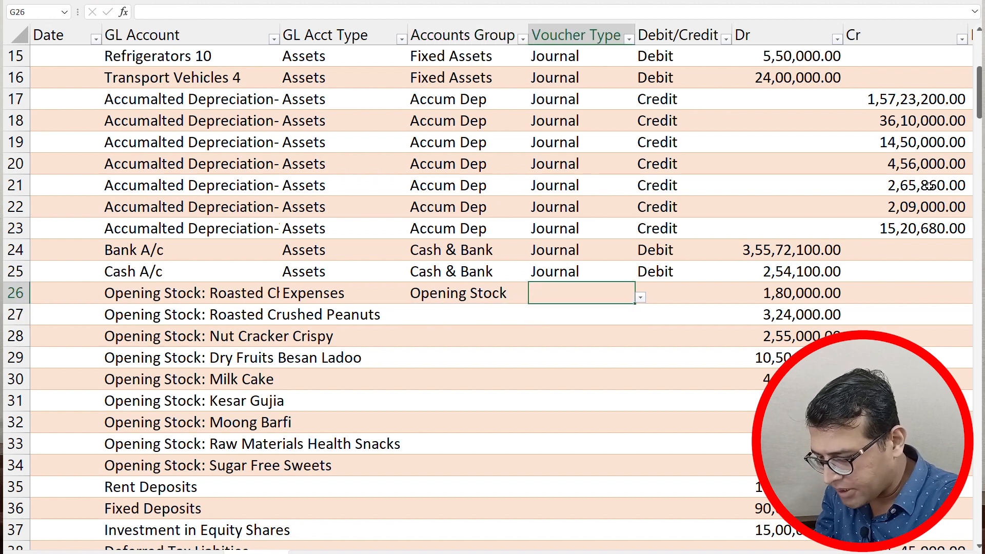
key("alt+Down")
key("Down")
key("Down")
key("Down")
key("Down")
key("Down")
key("Return")
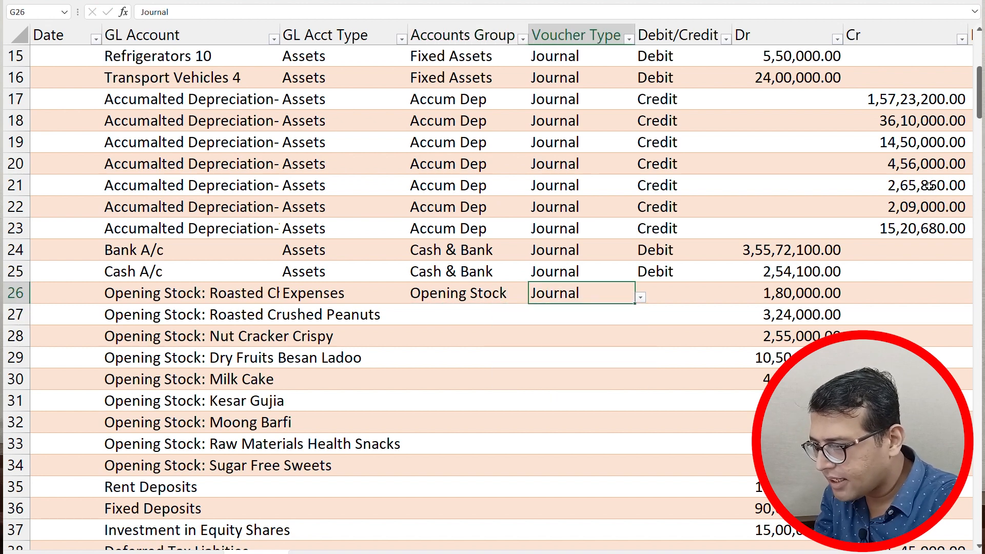
key("Right")
type("Debit")
- Copy the classification in E26:H26 to the remaining Opening Stock accounts in rows 27 to 34
key("Left")
key("Left")
key("Left")
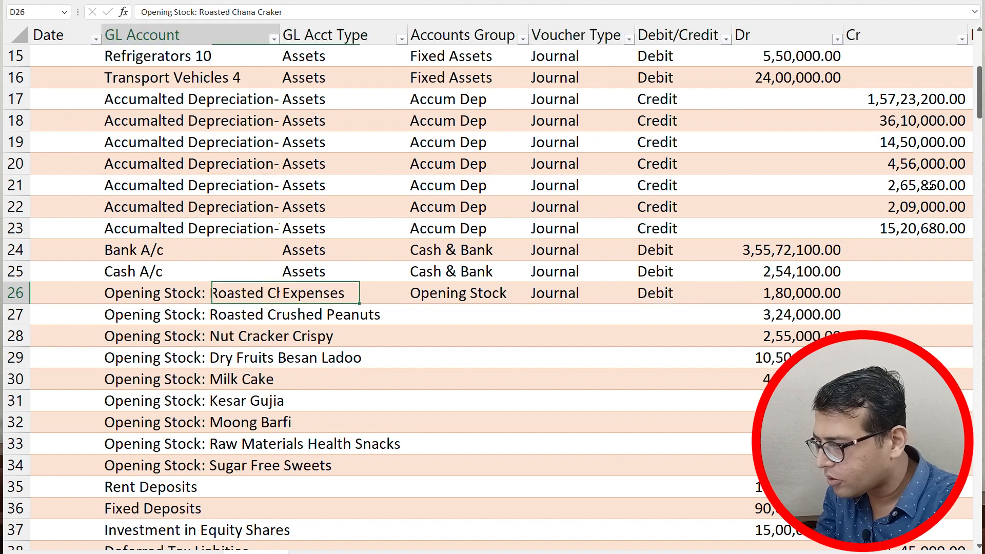
key("shift+Right")
key("shift+Right")
key("shift+Right")
key("ctrl+c")
key("Down")
key("shift+Down")
key("shift+Down")
key("shift+Down")
key("shift+Down")
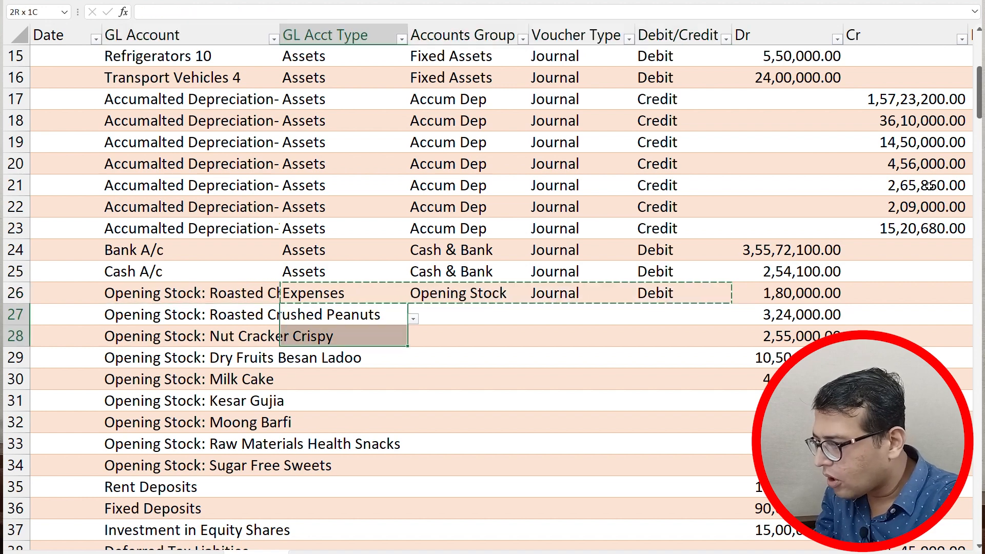
key("shift+Down")
key("shift+Down")
key("shift+Down")
key("ctrl+v")
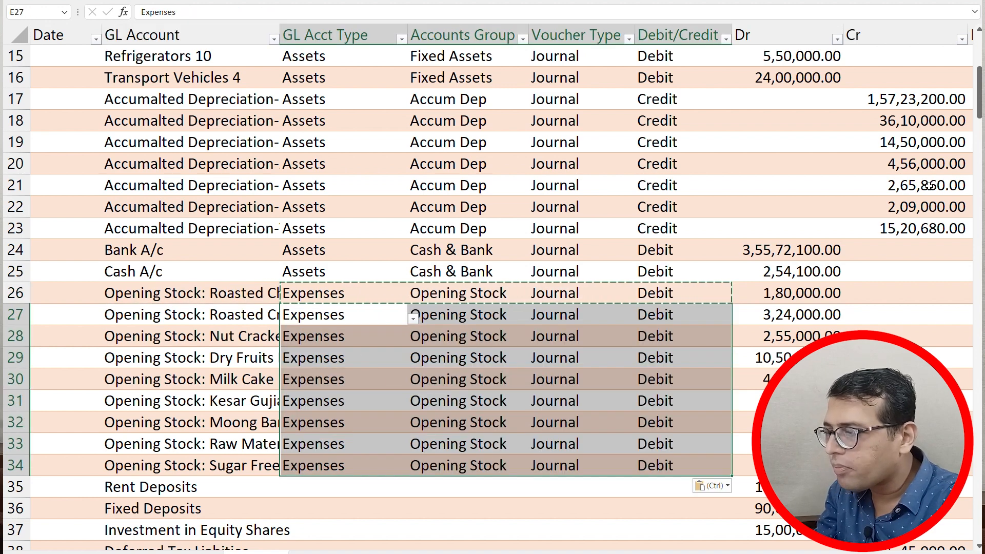
- Examine the remaining unclassified accounts from Rent Deposits down to Audit Fees Payable
key("Down")
key("Down")
key("Down")
key("Down")
key("Down")
key("Down")
key("Down")
key("Down")
key("Down")
key("Down")
key("Down")
key("Down")
key("Down")
key("Down")
key("Down")
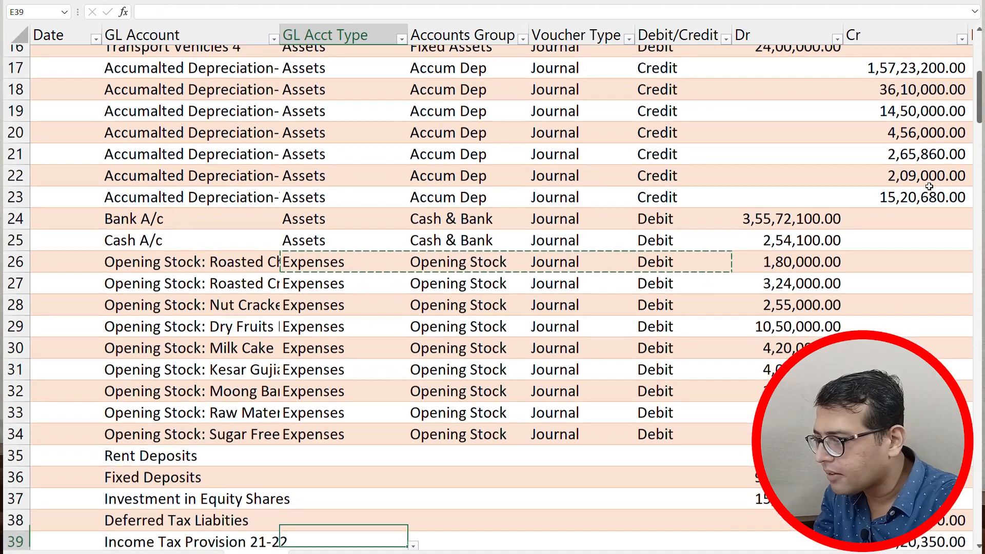
key("Down")
key("Up")
key("Up")
key("Up")
key("Up")
key("Up")
key("Up")
key("Up")
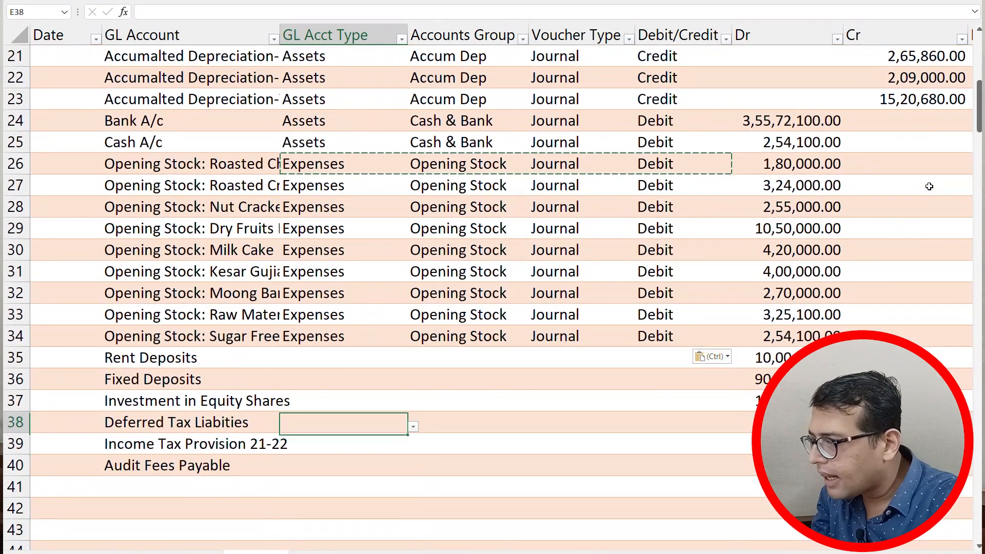
key("Up")
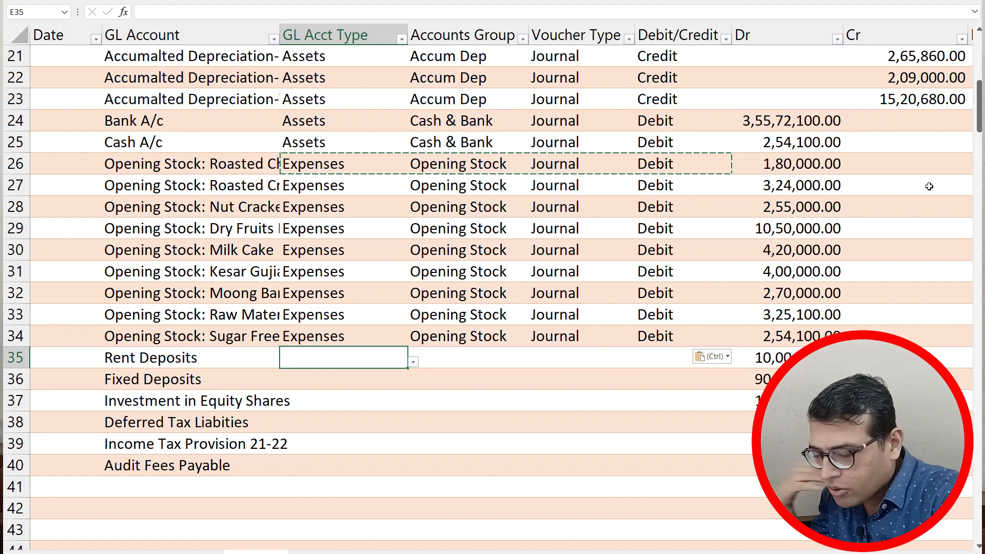
- Set the GL Acct Type of Rent Deposits to Assets in E35
key("alt+Down")
key("Down")
key("Down")
key("Return")
key("Tab")
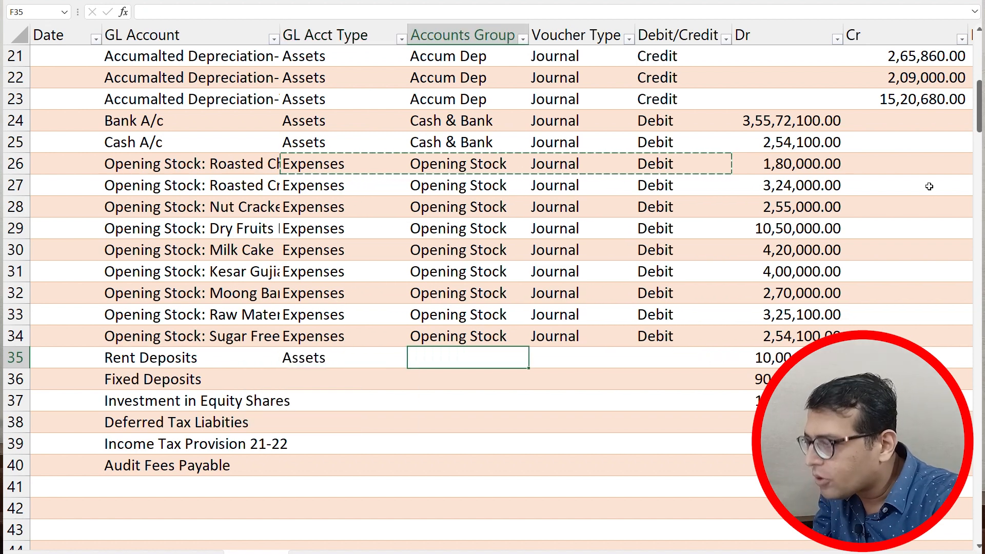
- Complete the Rent Deposits row with Accounts Group Non Current assets, Voucher Type Journal and Debit/Credit Debit
type("No")
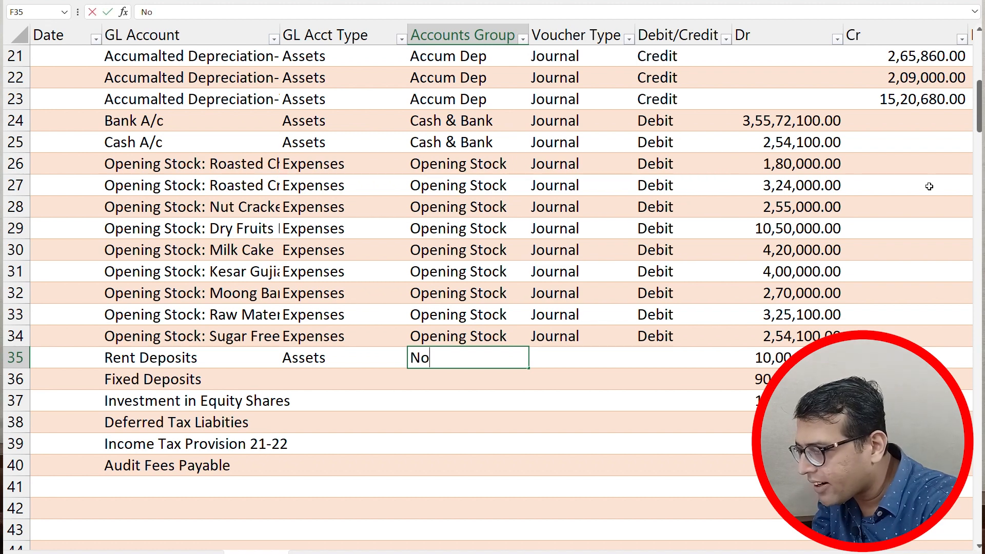
type("n Current assets")
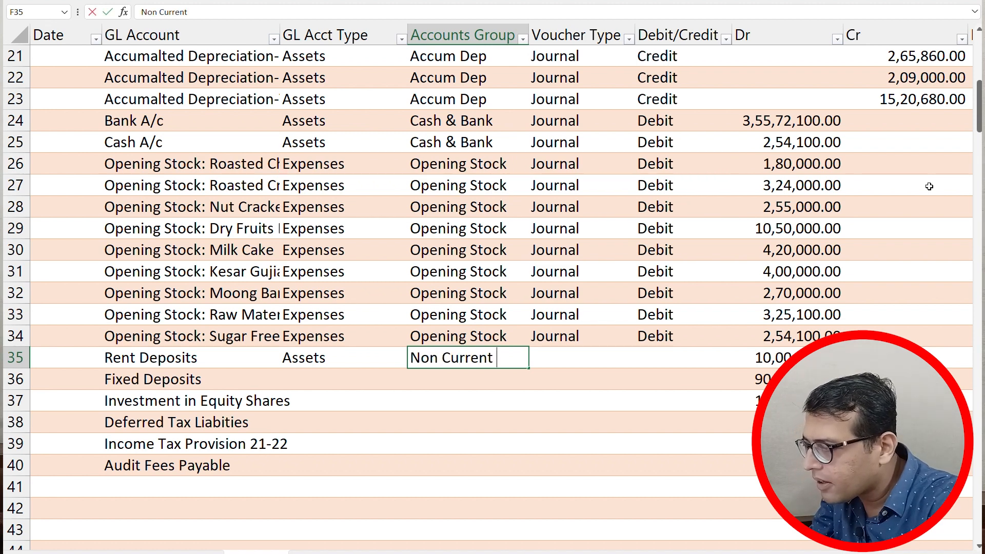
key("Return")
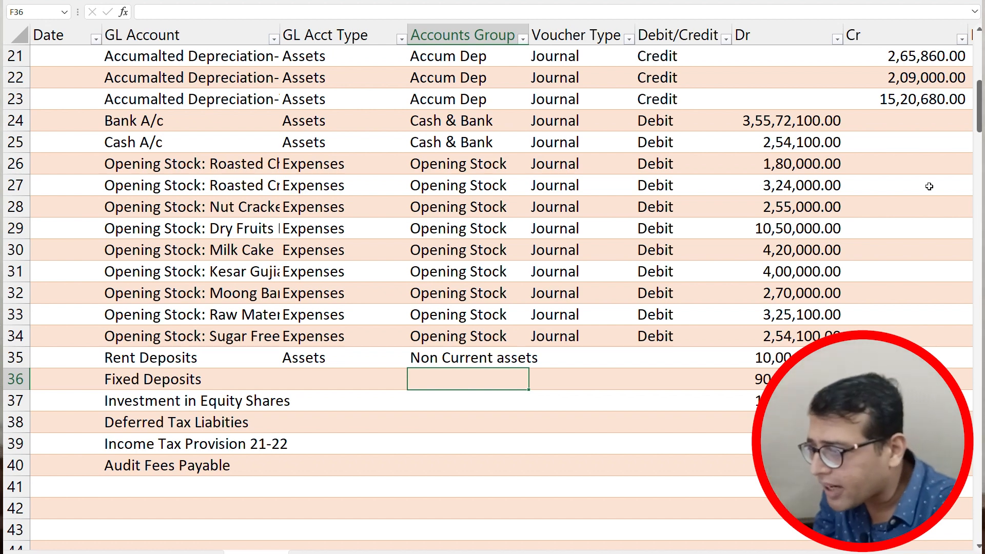
key("Right")
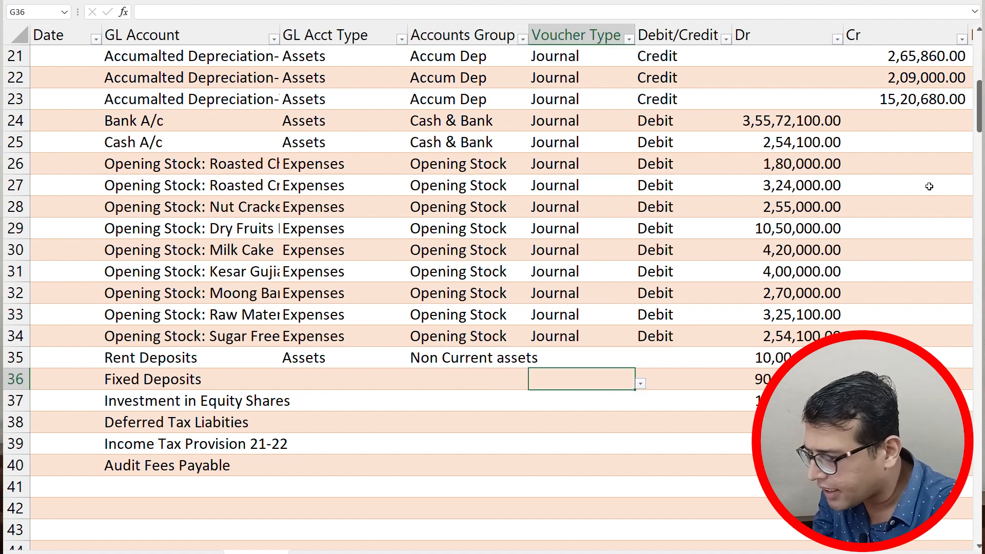
key("Up")
key("ctrl+d")
key("Right")
key("ctrl+d")
- Fill the Rent Deposits classification down to Fixed Deposits in row 36: Assets, Non Current assets, Journal and Debit
key("Down")
key("Left")
key("Left")
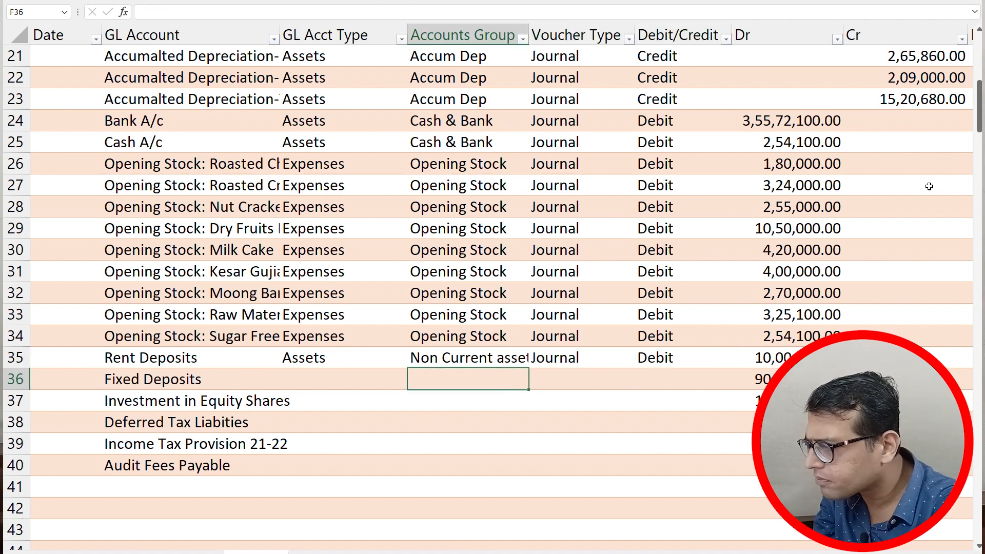
key("Left")
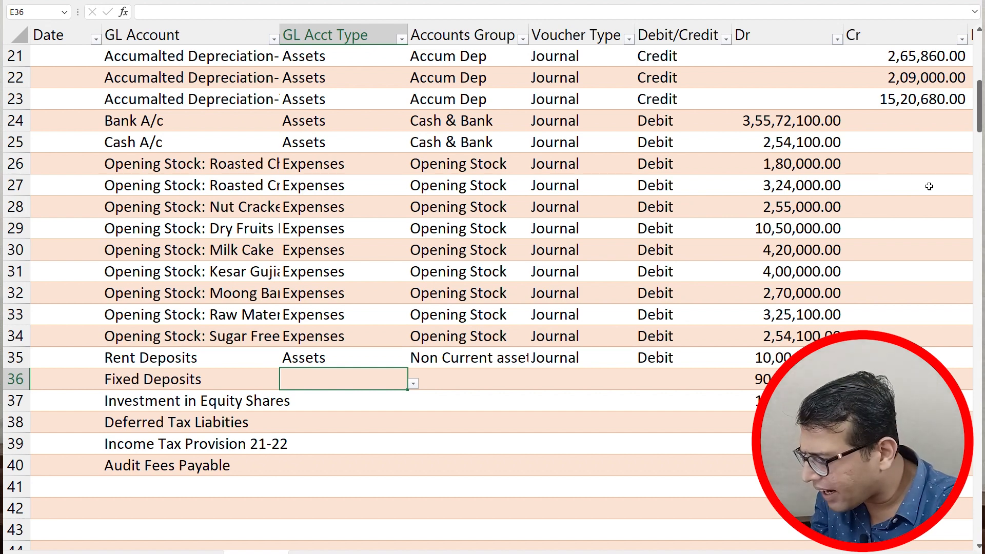
key("ctrl+d")
key("Right")
key("ctrl+d")
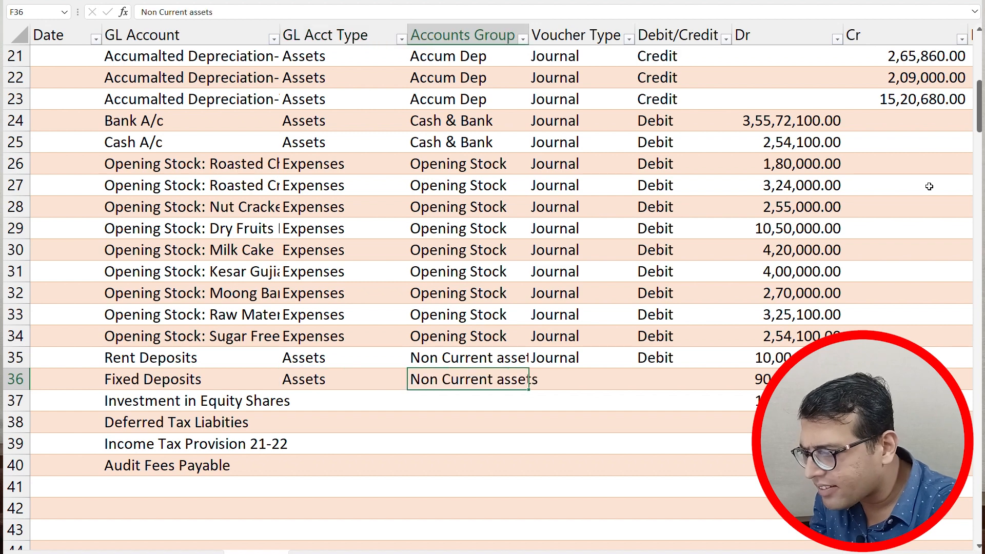
key("Right")
key("ctrl+d")
key("Right")
key("ctrl+d")
- Set the GL Acct Type of Investment in Equity Shares to Assets in E37
key("Down")
key("Down")
key("Left")
key("Left")
key("Left")
key("Left")
key("Down")
key("Up")
key("Up")
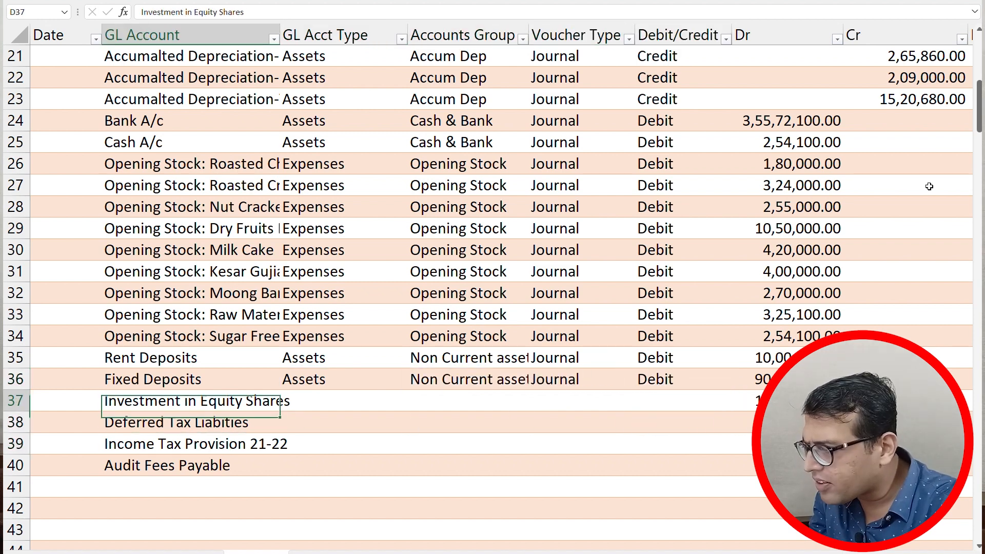
key("Right")
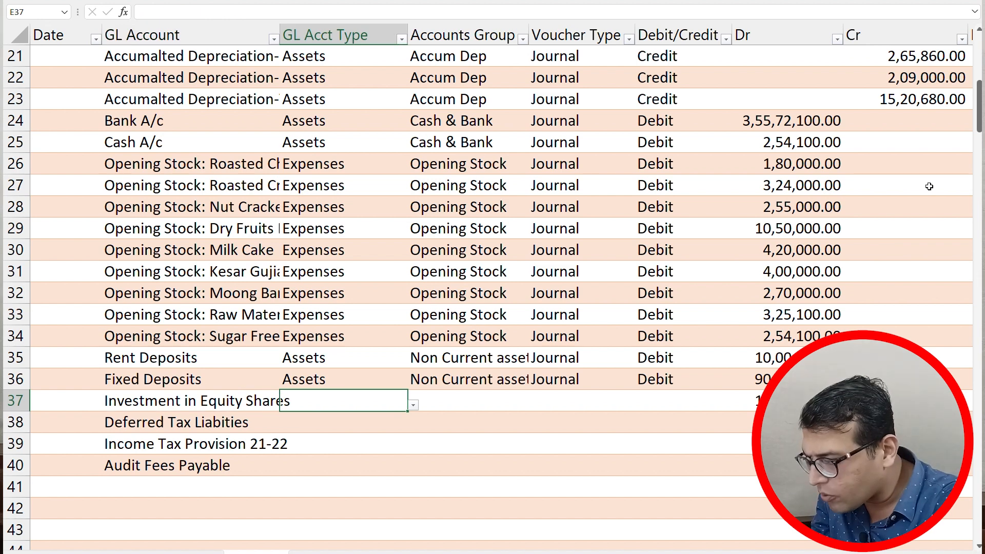
key("ctrl+d")
key("Right")
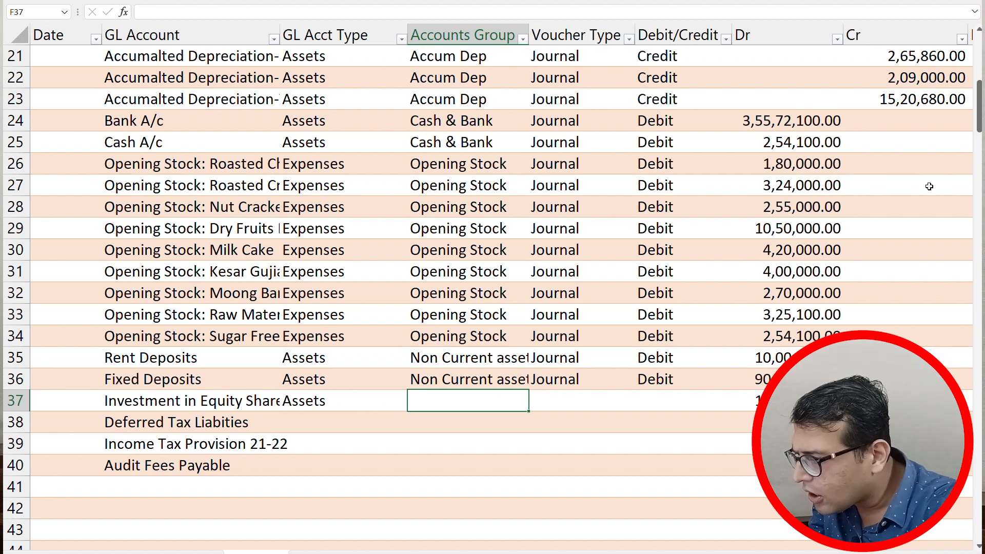
- Set the Investment in Equity Shares row to Accounts Group Investments, Voucher Type Journal and Debit/Credit Debit
type("Invest")
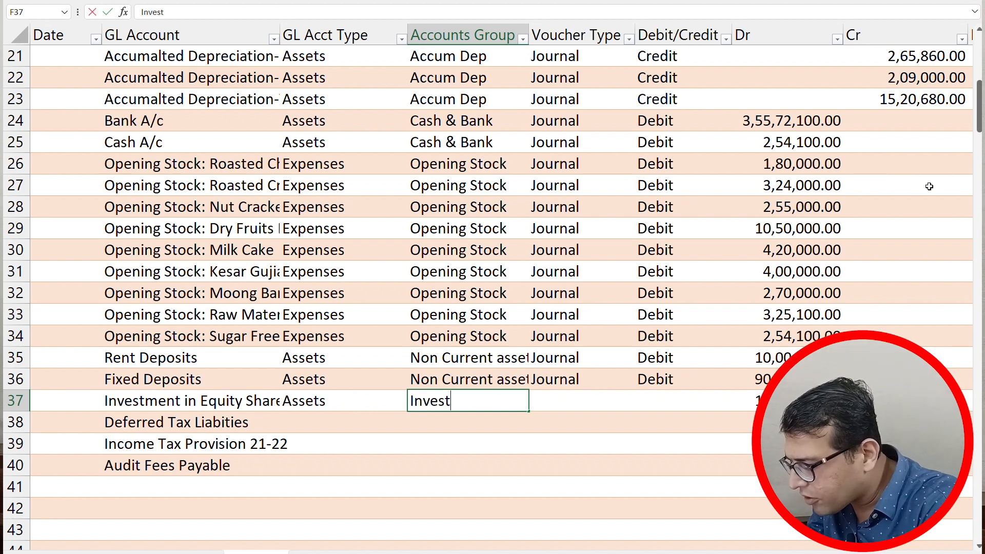
type("ments")
key("Tab")
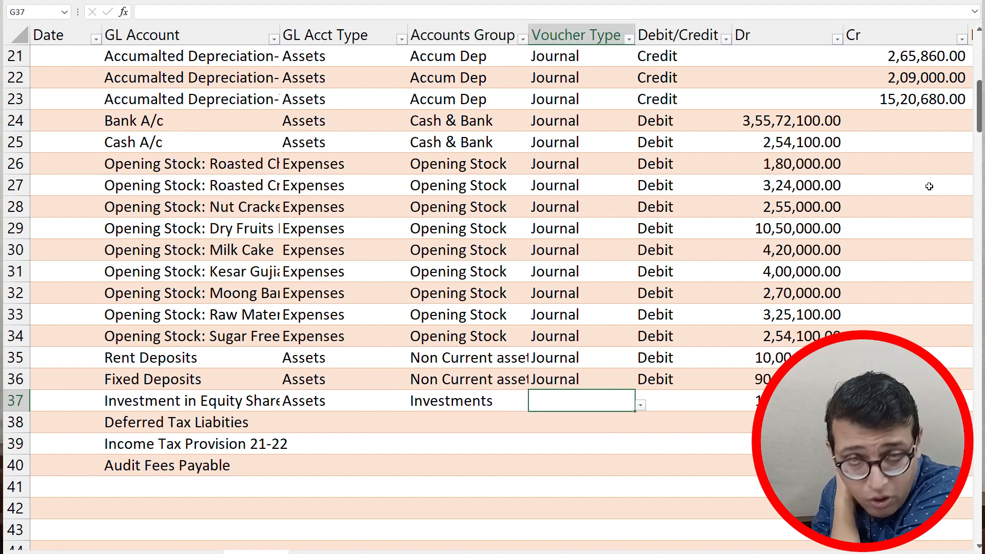
type("Journal")
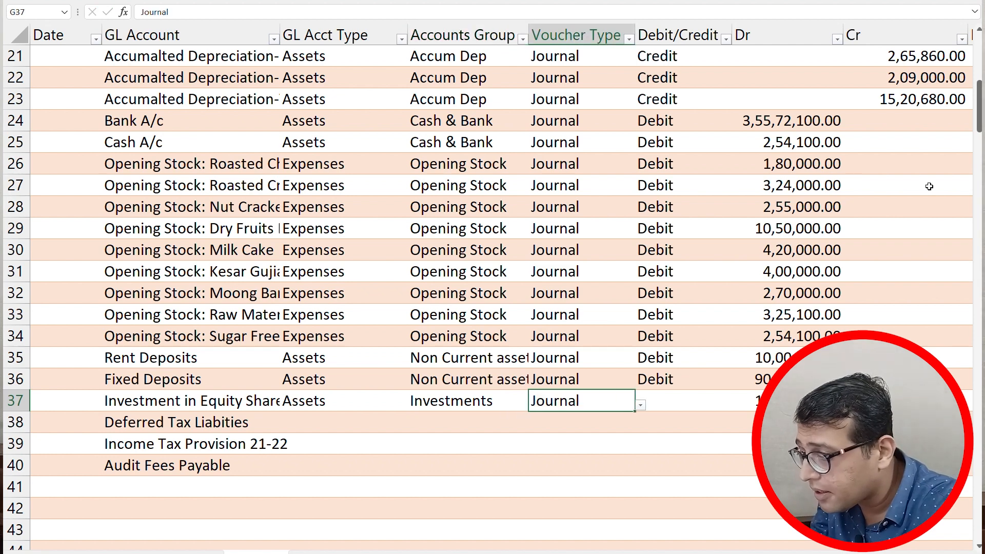
key("Tab")
type("Debit")
- Set the GL Acct Type of Deferred Tax Liabities to Liabities in E38
key("Down")
key("Left")
key("Left")
key("Left")
key("Left")
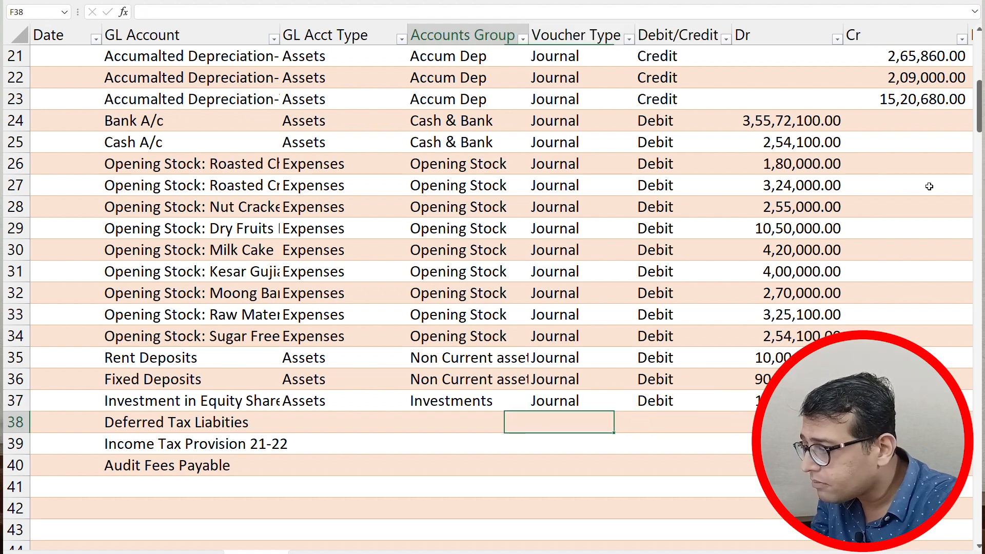
key("Right")
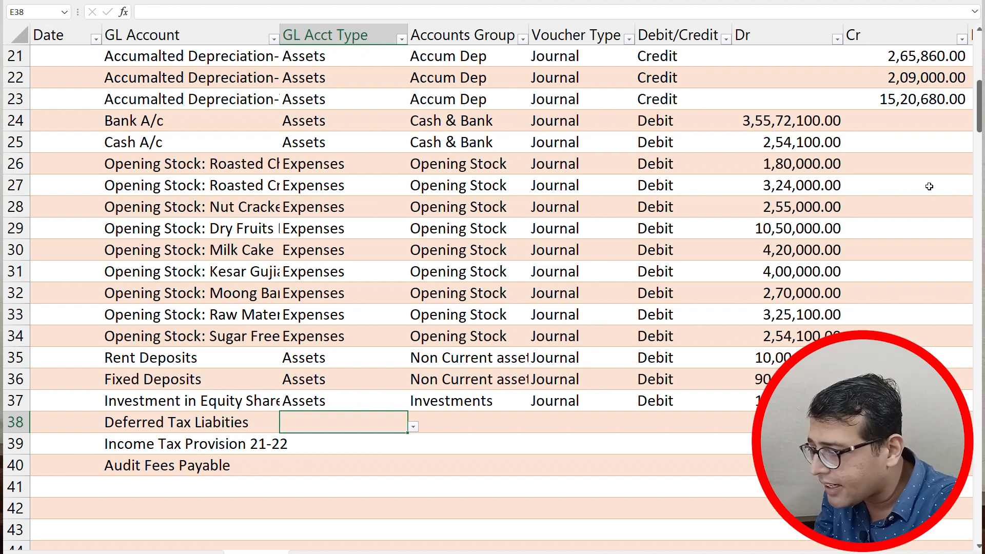
key("alt+Down")
key("Down")
key("Down")
key("Down")
key("Return")
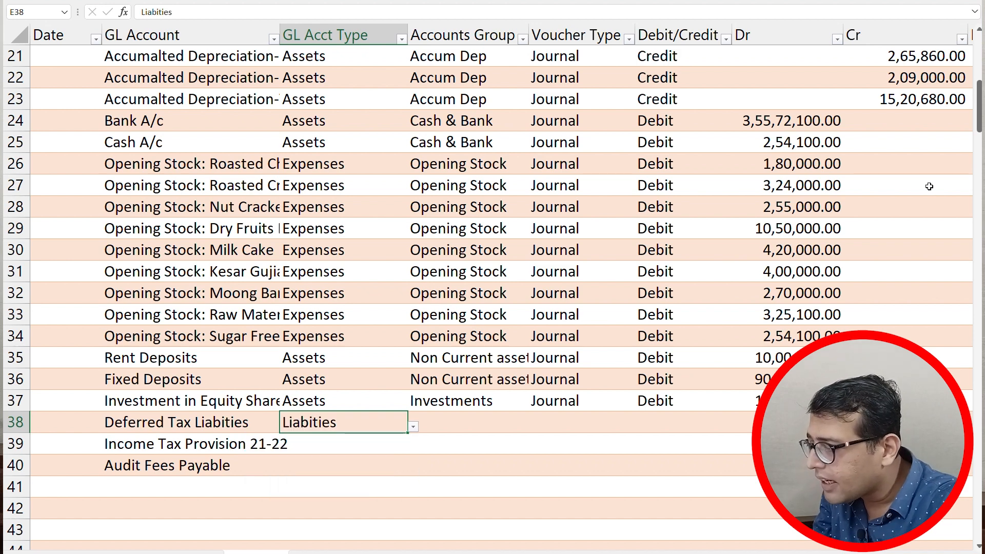
- Set the GL Acct Type of Income Tax Provision 21-22 to Liabities in E39
key("Down")
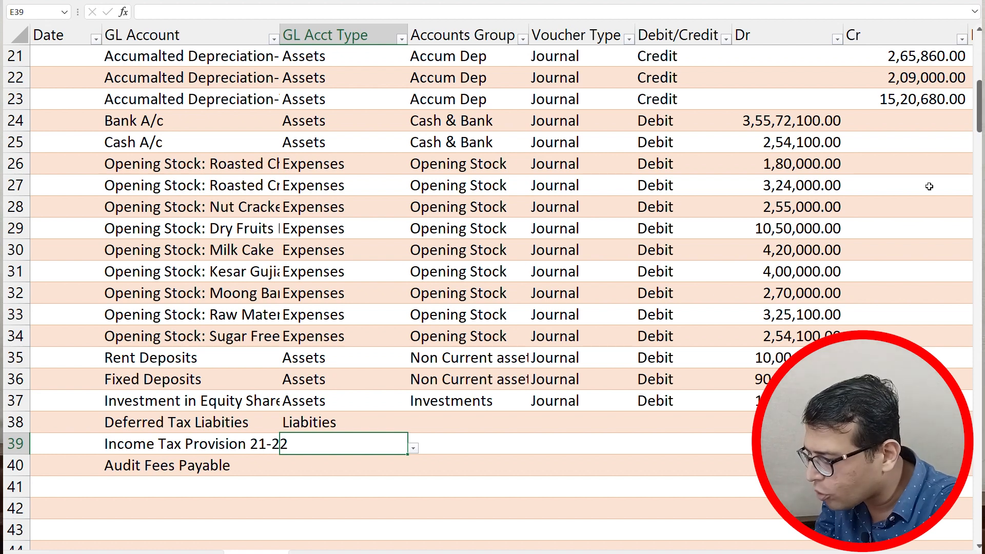
key("alt+Down")
key("Down")
key("Down")
key("Down")
key("Return")
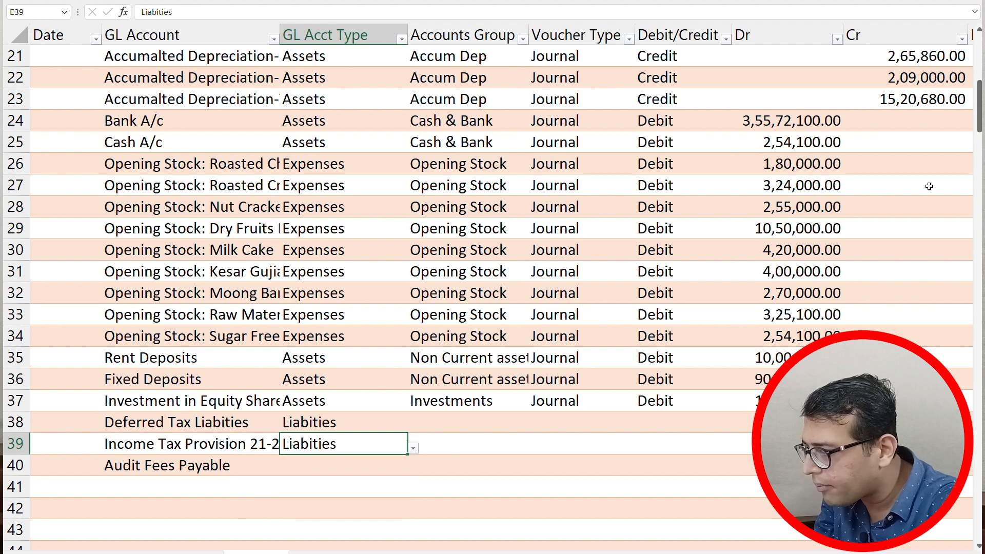
- Set the GL Acct Type of Audit Fees Payable to Liabities in E40
key("Down")
key("Left")
key("Right")
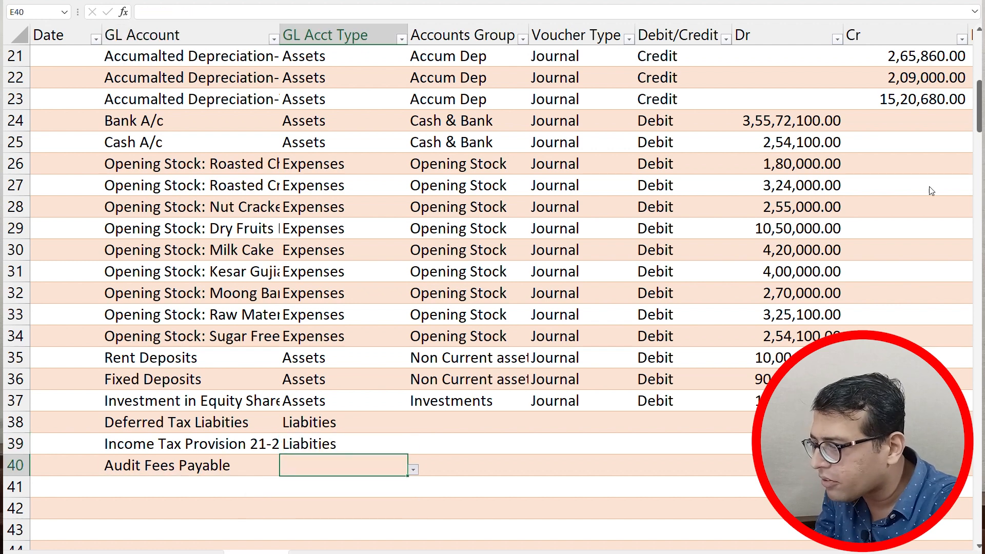
key("alt+Down")
key("Down")
key("Down")
key("Down")
key("Return")
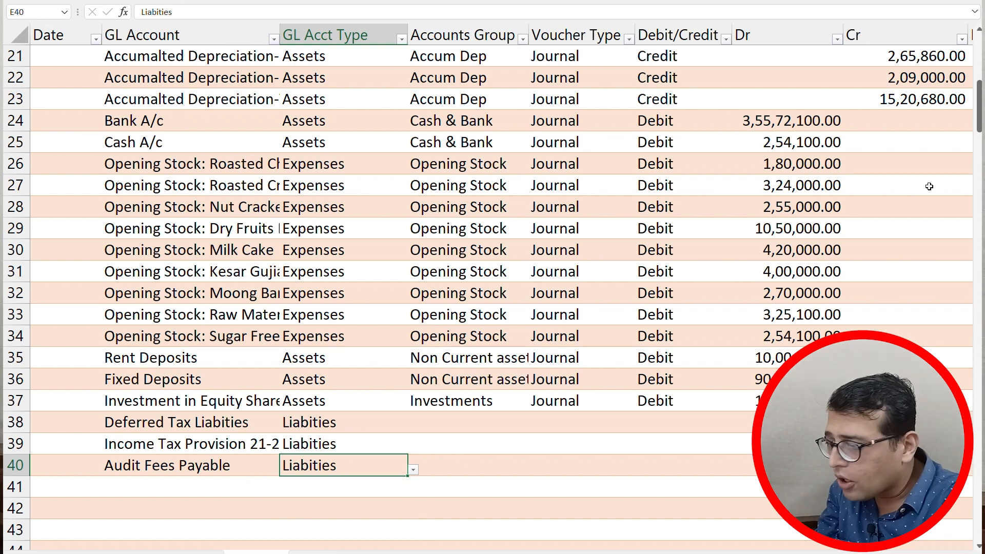
- Enter Non current liabities as the Accounts Group of Deferred Tax Liabities in F38
key("Up")
key("Up")
key("Right")
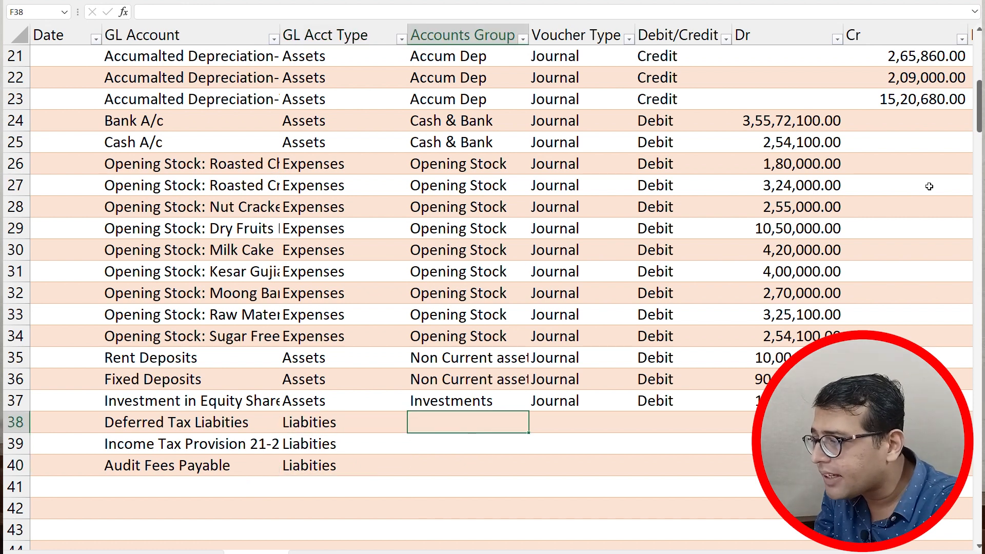
type("N")
key("BackSpace")
type("on")
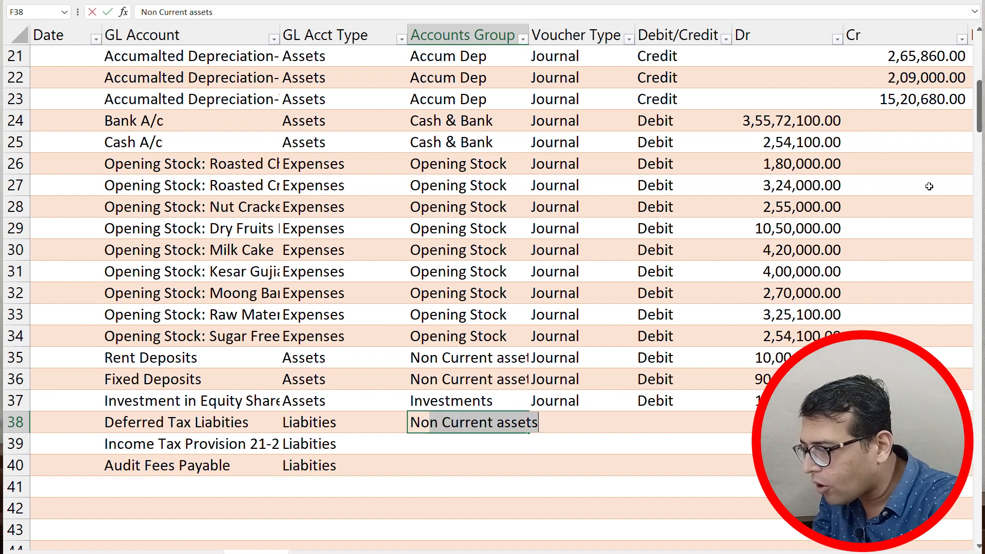
type(" current ")
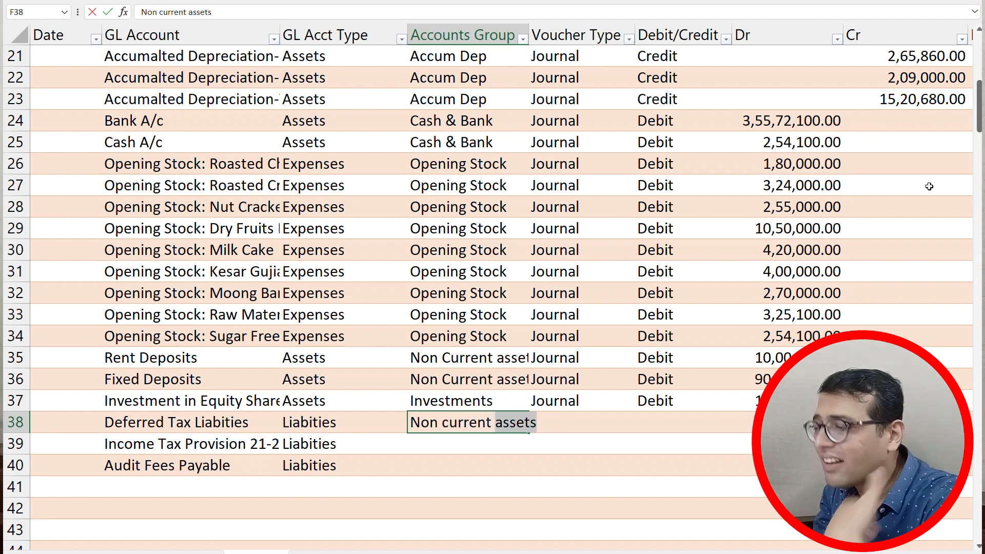
type("liabities")
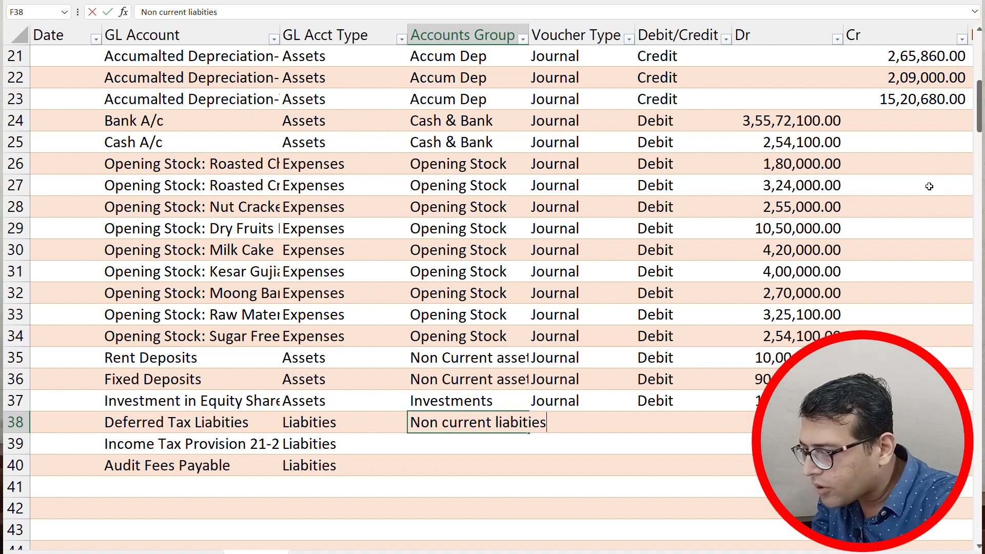
key("Return")
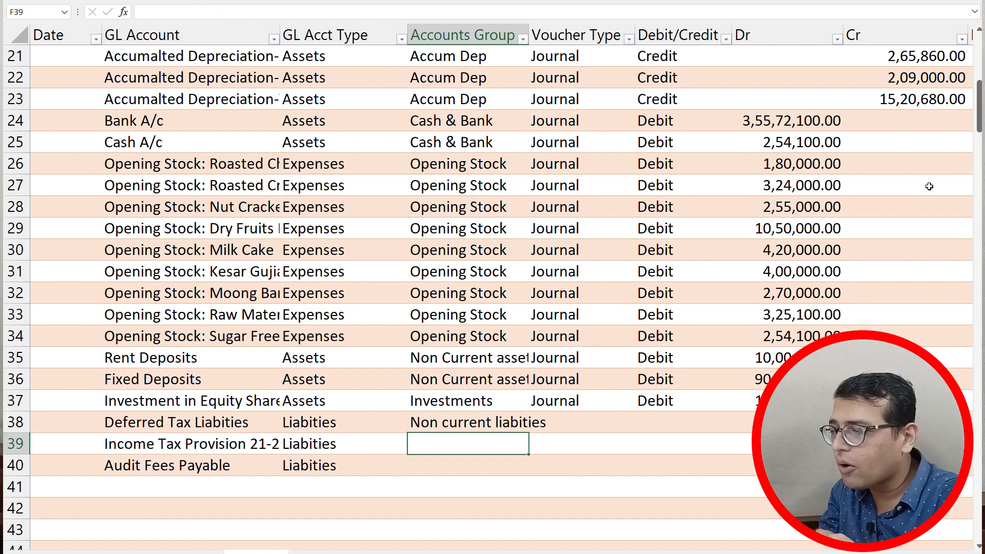
- Enter Current provisions as the Accounts Group of Income Tax Provision 21-22 in F39
type("non current liabities")
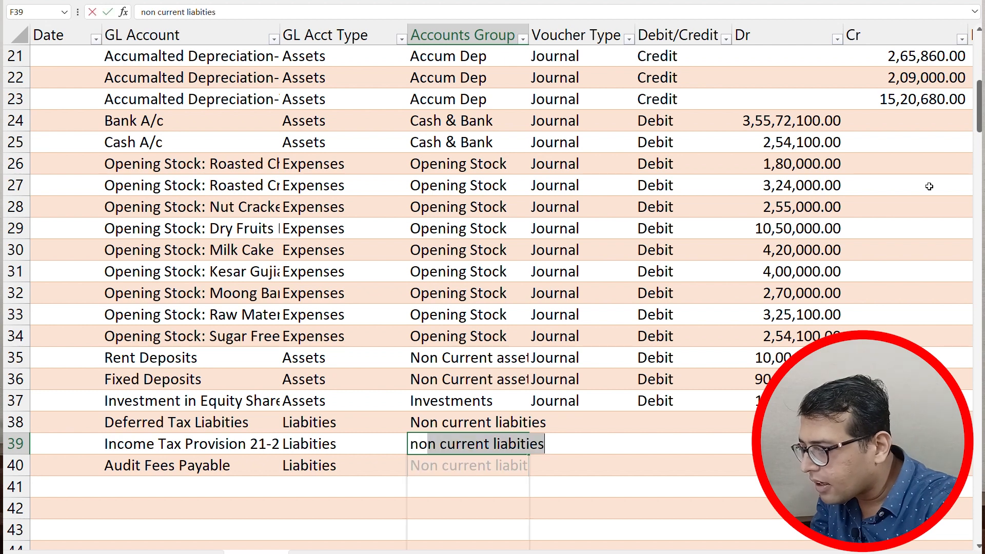
key("Escape")
type("Current prpvi")
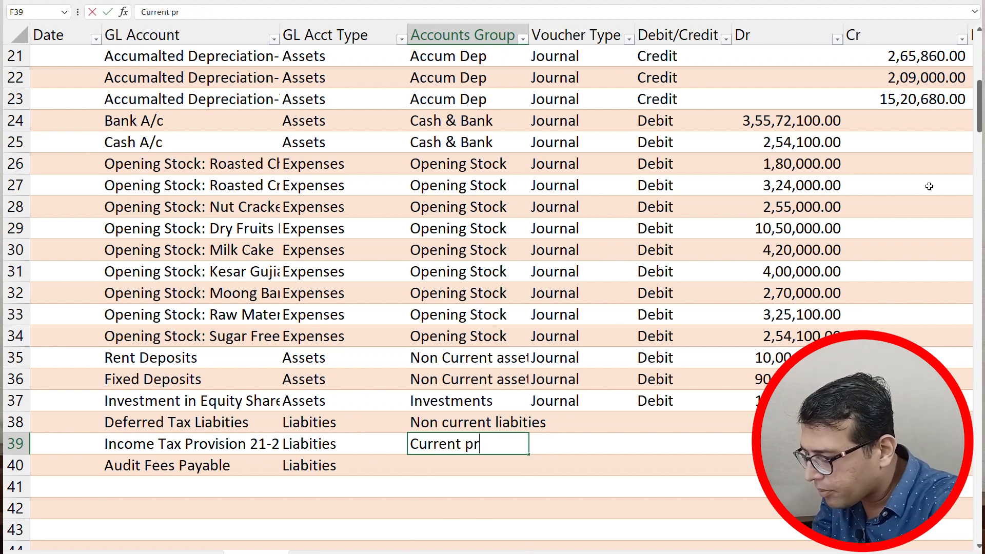
key("BackSpace")
key("BackSpace")
key("BackSpace")
type("ovisoo")
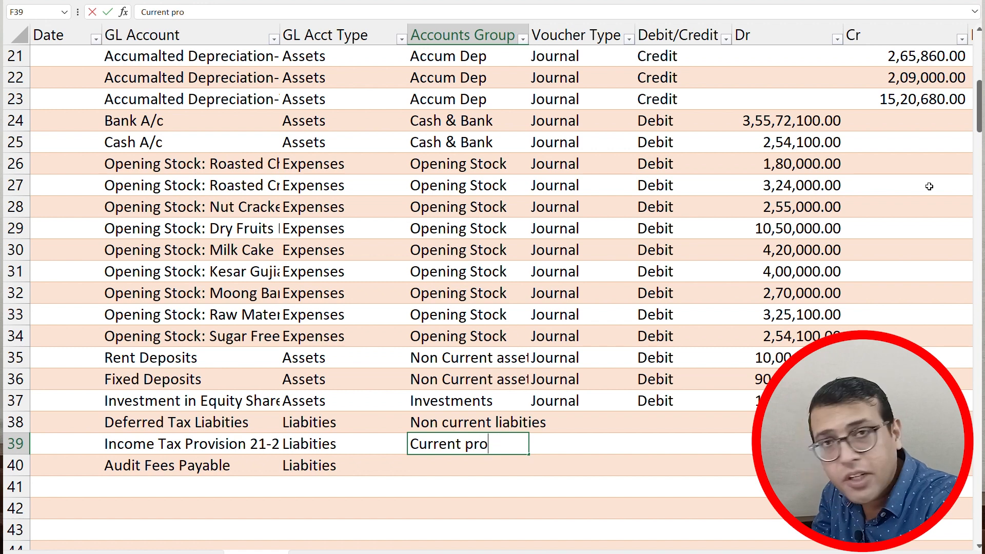
key("BackSpace")
type("ion")
key("BackSpace")
key("BackSpace")
key("BackSpace")
key("BackSpace")
type("ions")
key("Return")
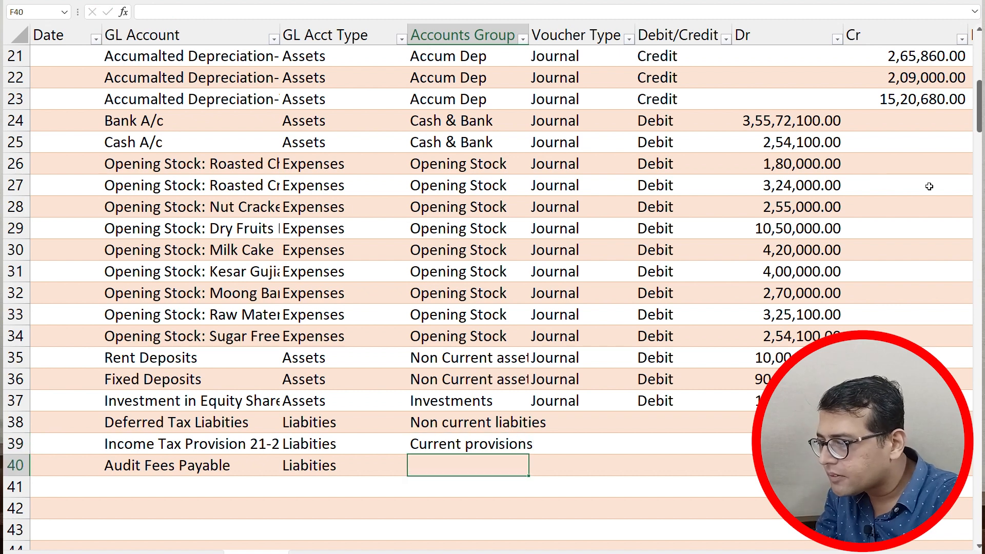
- Enter Current Liabilities as the Accounts Group of Audit Fees Payable in F40
type("Curtrent")
key("BackSpace")
key("BackSpace")
key("BackSpace")
key("BackSpace")
key("BackSpace")
type("rent ")
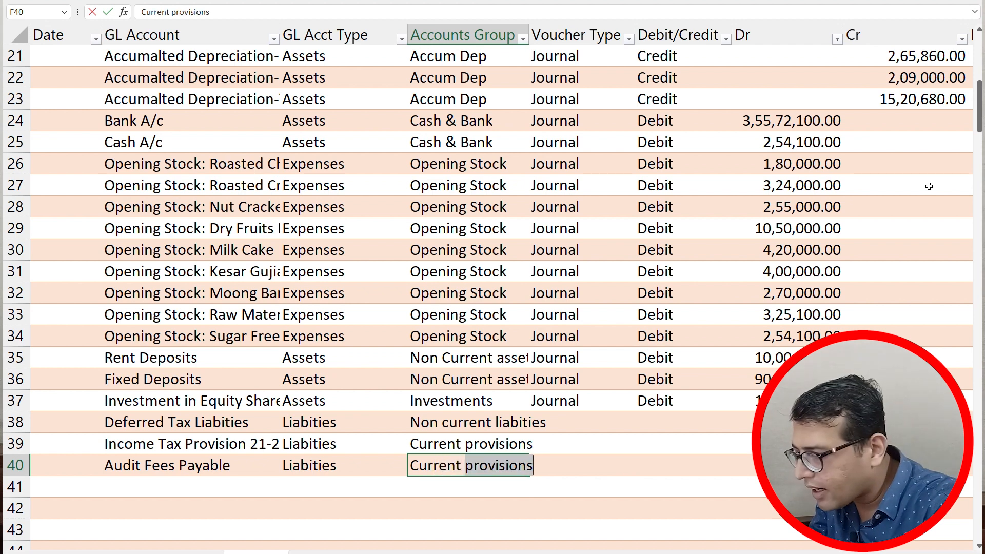
type("Lia")
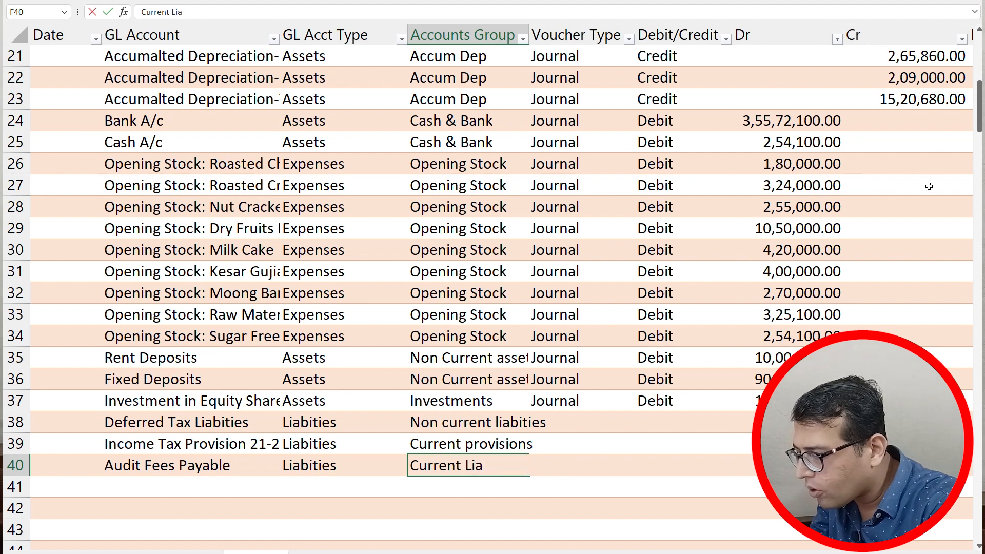
type("bilities")
key("Return")
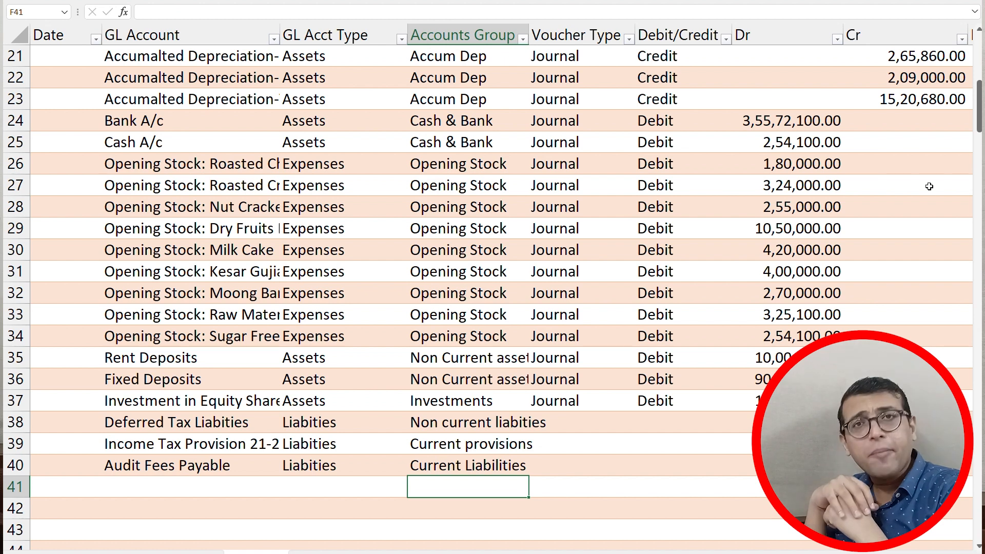
- Set the Voucher Type to Journal for the three liability accounts in rows 38 to 40
key("Up")
key("Up")
key("Right")
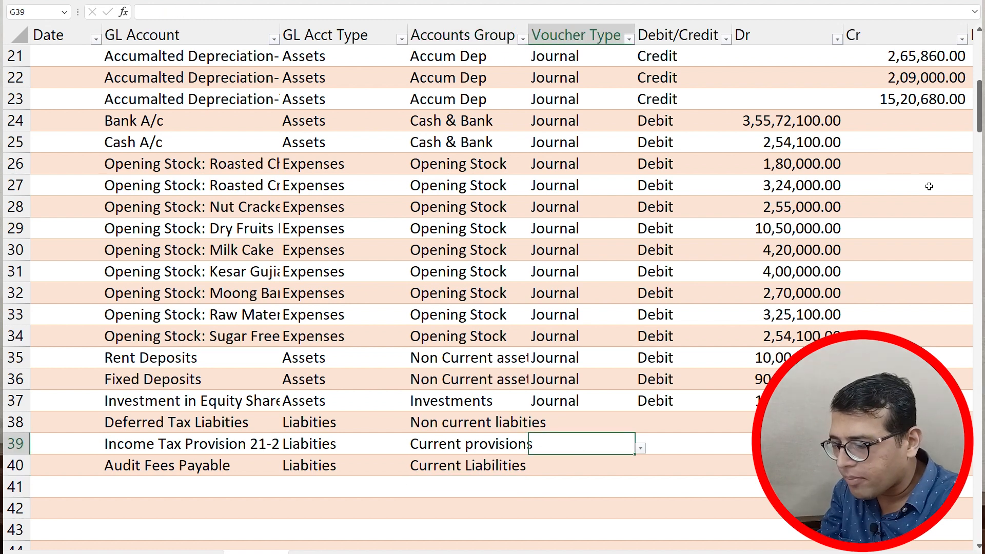
key("Up")
type("Journal")
key("Return")
type("Journal")
key("Return")
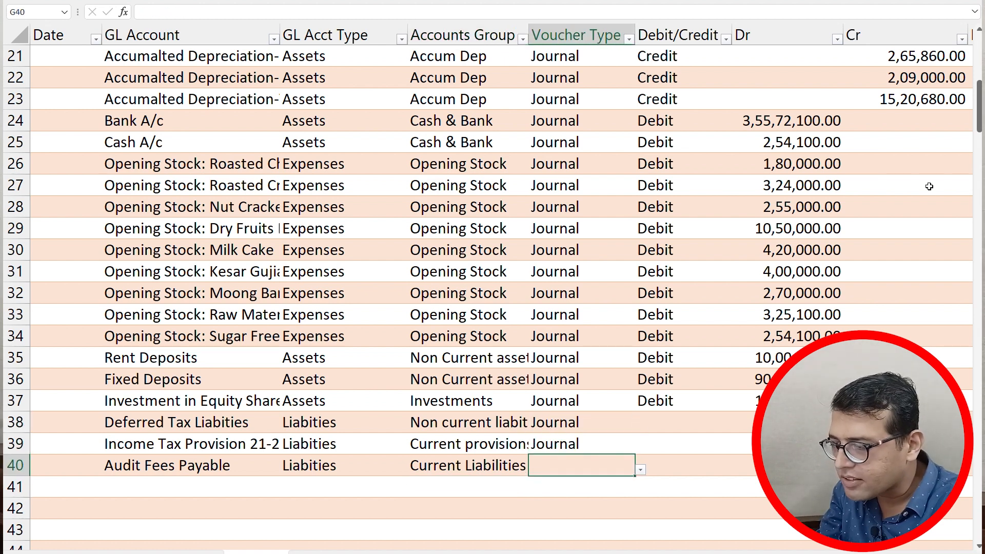
type("Journal")
key("Up")
key("Up")
key("Right")
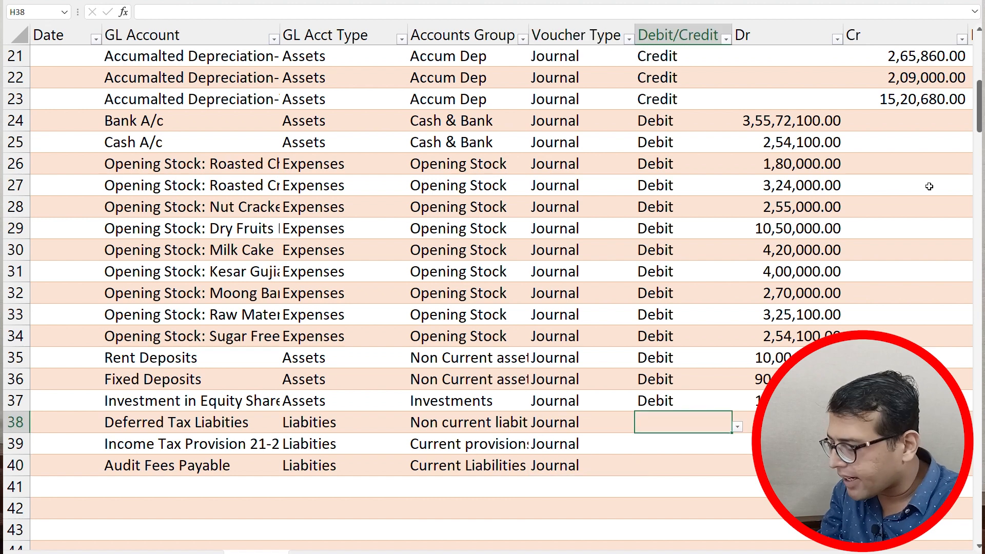
- Set Debit/Credit to Debit for the three liability accounts in rows 38 to 40
type("Debit")
key("Return")
type("Debit")
key("Return")
type("Debit")
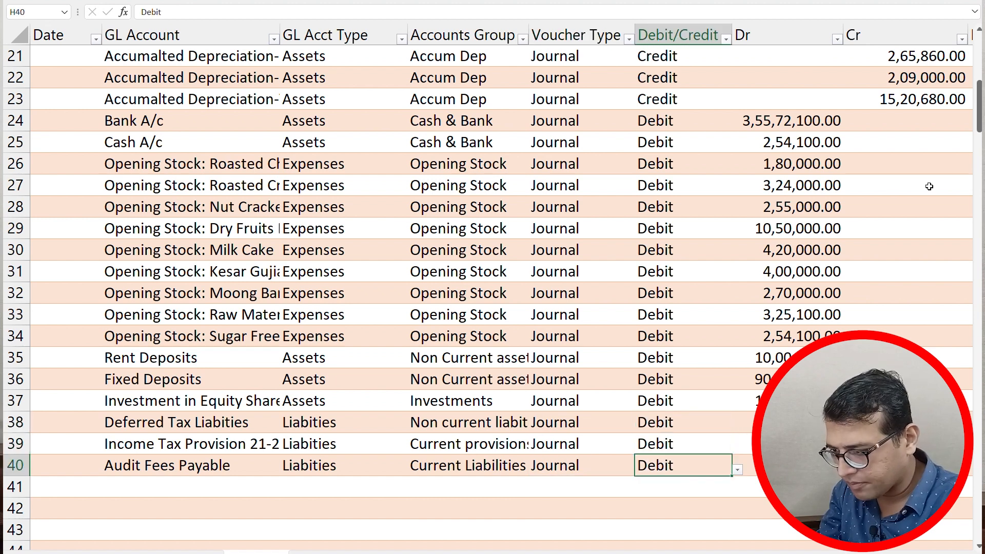
- Change the Debit/Credit entry to Credit for Deferred Tax Liabities, Income Tax Provision 21-22 and Audit Fees Payable in H38:H40
key("Up")
key("Up")
key("alt+Down")
key("Down")
key("Return")
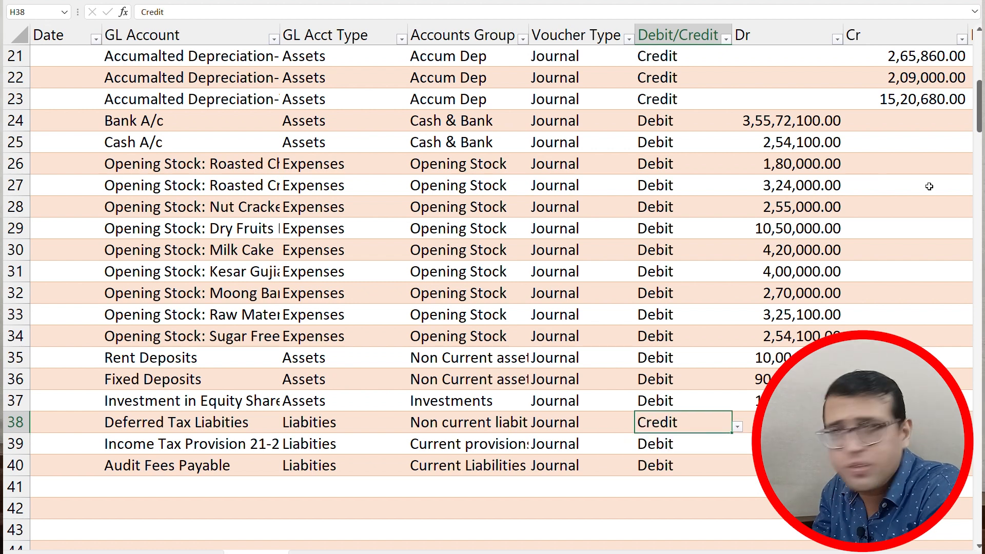
key("Down")
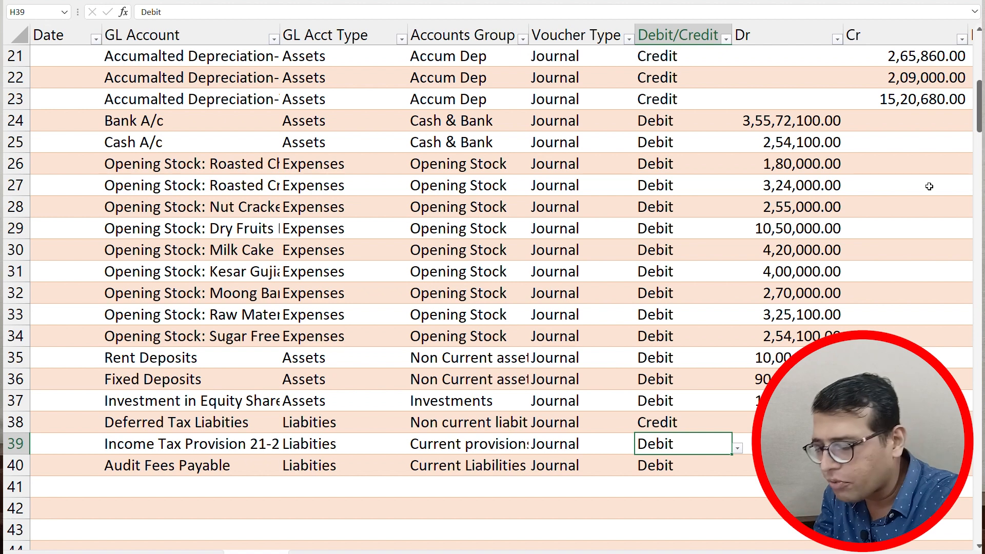
key("ctrl+d")
key("Down")
key("ctrl+d")
key("Up")
key("Up")
key("Down")
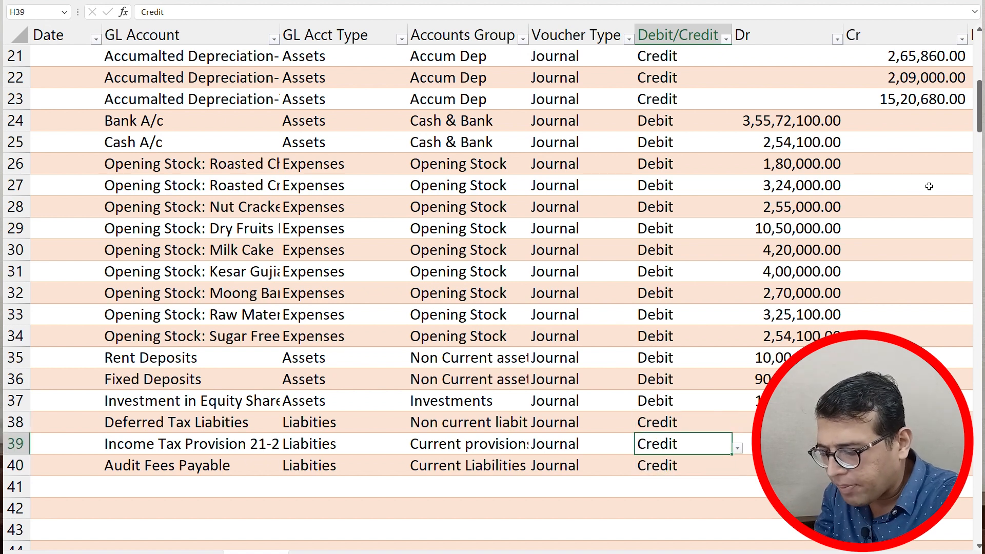
- Copy the Opening Balance narration from K4 into the Narration column for all remaining accounts, K5 to K40
key("Down")
key("Right")
key("Right")
key("Right")
key("Right")
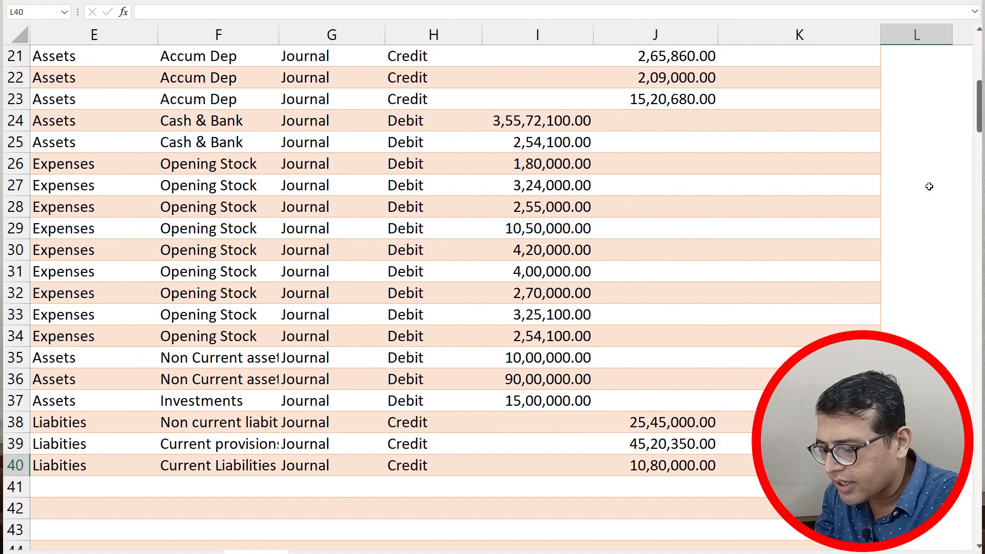
key("Left")
key("ctrl+Up")
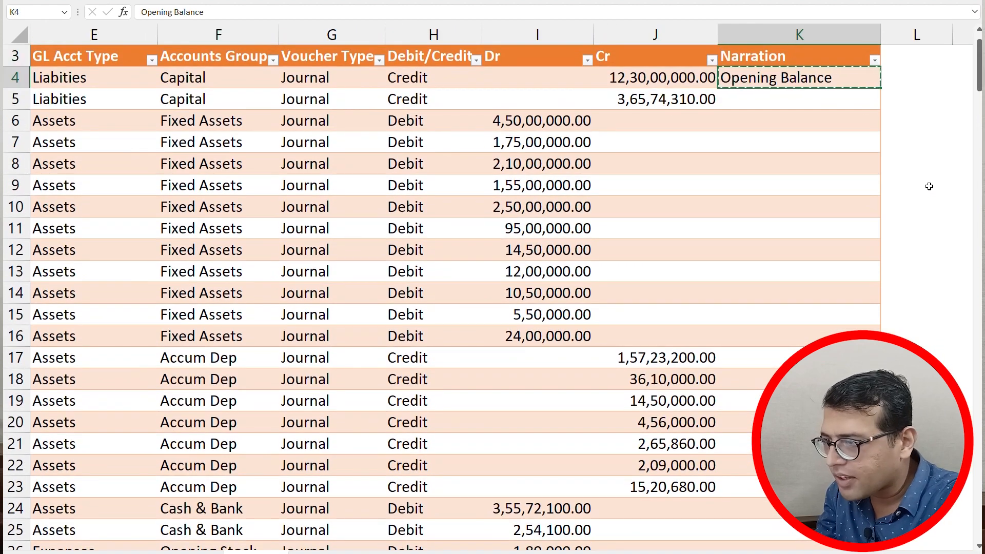
key("shift+Down")
key("shift+Down")
key("shift+Down")
key("shift+Down")
key("shift+Down")
key("shift+Down")
key("shift+Down")
key("shift+Down")
key("shift+Down")
key("shift+Down")
key("shift+Down")
key("shift+Down")
key("shift+Down")
key("shift+Down")
key("shift+Down")
key("shift+Down")
key("shift+Down")
key("shift+Down")
key("shift+Down")
key("shift+Down")
key("shift+Down")
key("shift+Down")
key("shift+Down")
key("shift+Down")
key("shift+Up")
key("shift+Up")
key("shift+Up")
key("shift+Up")
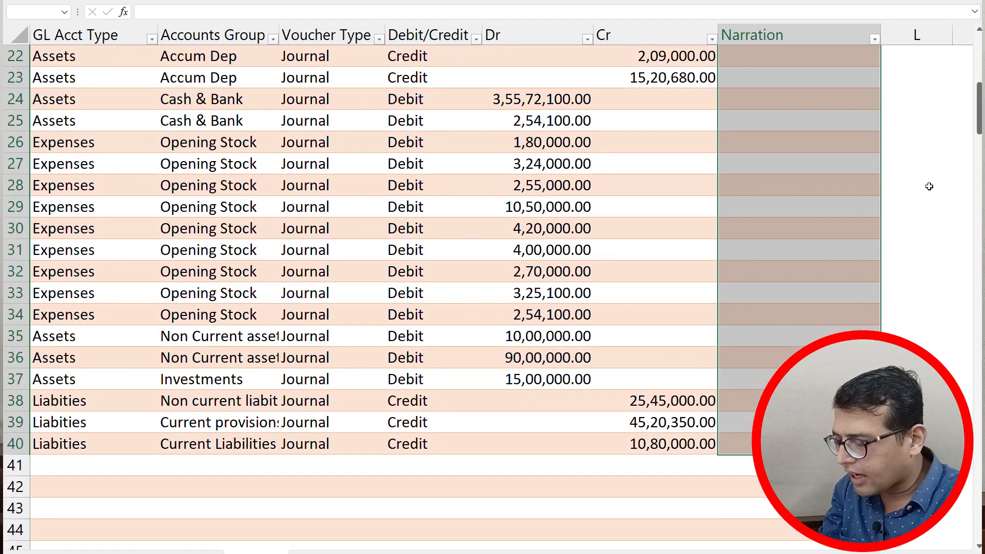
- Apply All Borders to the whole table from the Sr. no. header in B3 through the totals row 222 in column K
key("Left")
key("Left")
key("Left")
key("Left")
key("Left")
key("Left")
key("Left")
key("Left")
key("Left")
key("Left")
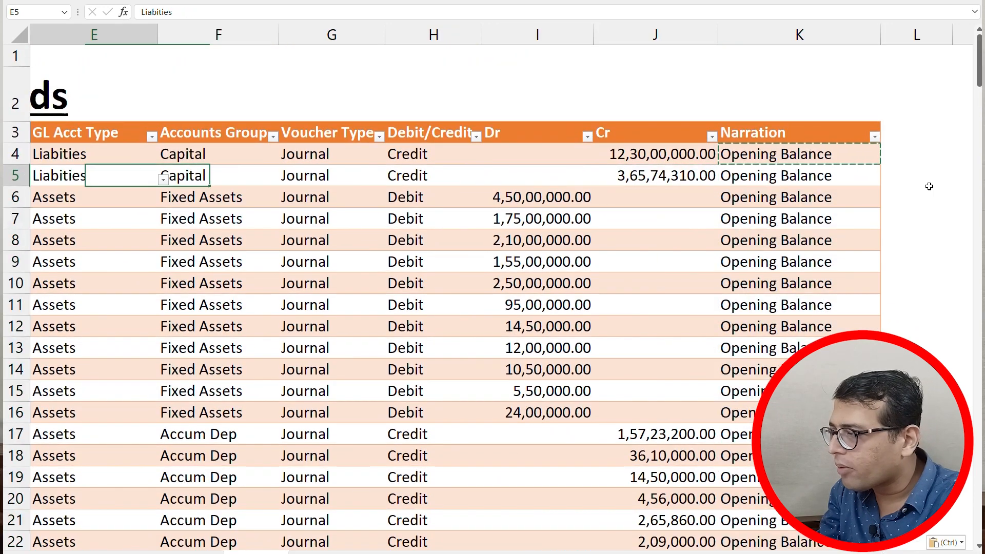
key("Up")
key("Up")
key("Right")
key("shift+Right")
key("shift+Right")
key("shift+Right")
key("shift+Right")
key("shift+Right")
key("shift+Right")
key("shift+Right")
key("shift+Right")
key("shift+Right")
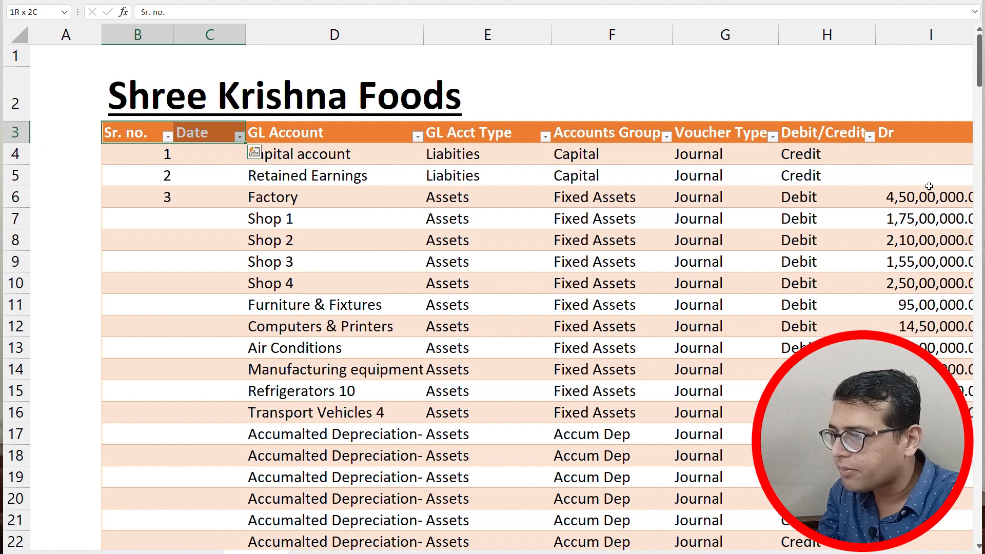
key("shift+Down")
key("shift+Down")
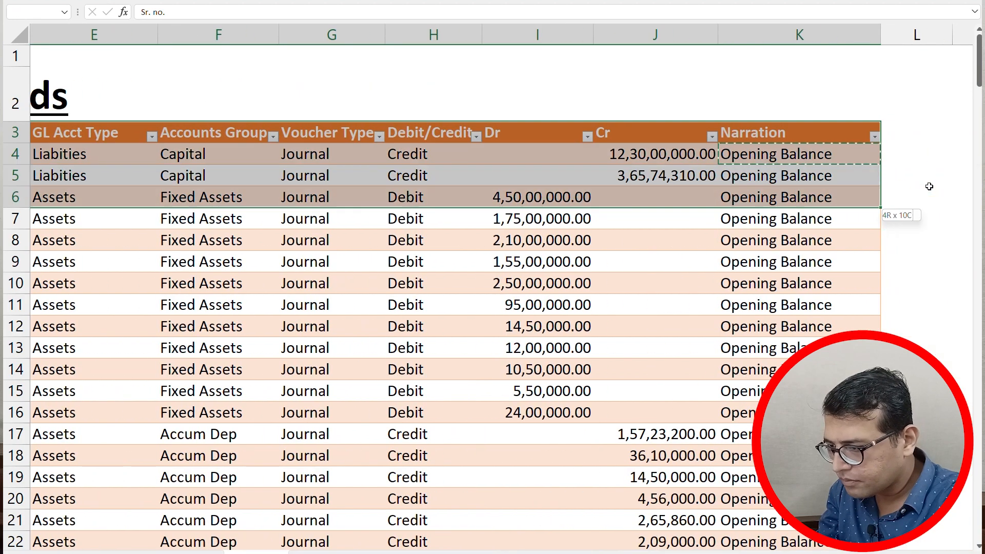
key("ctrl+shift+Down")
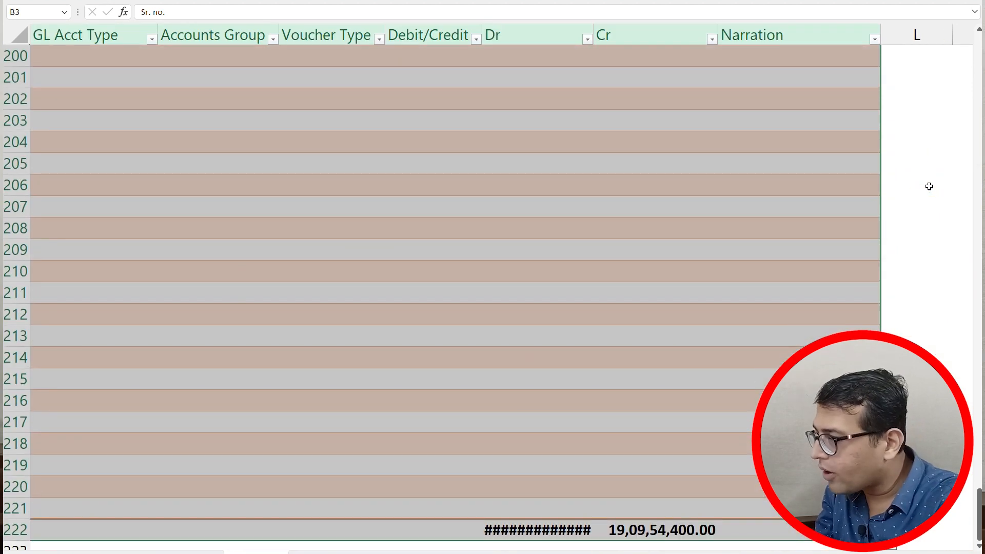
key("alt+h")
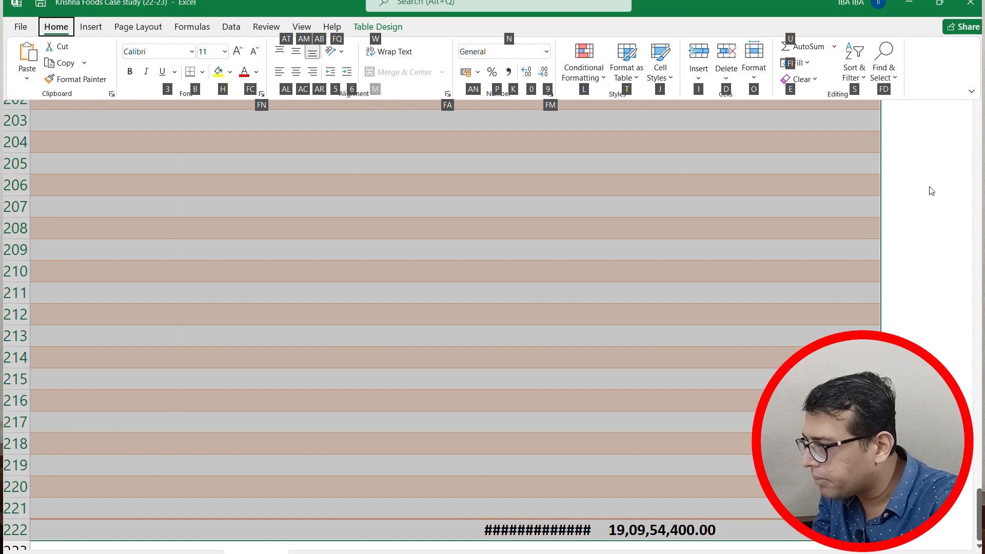
key("b")
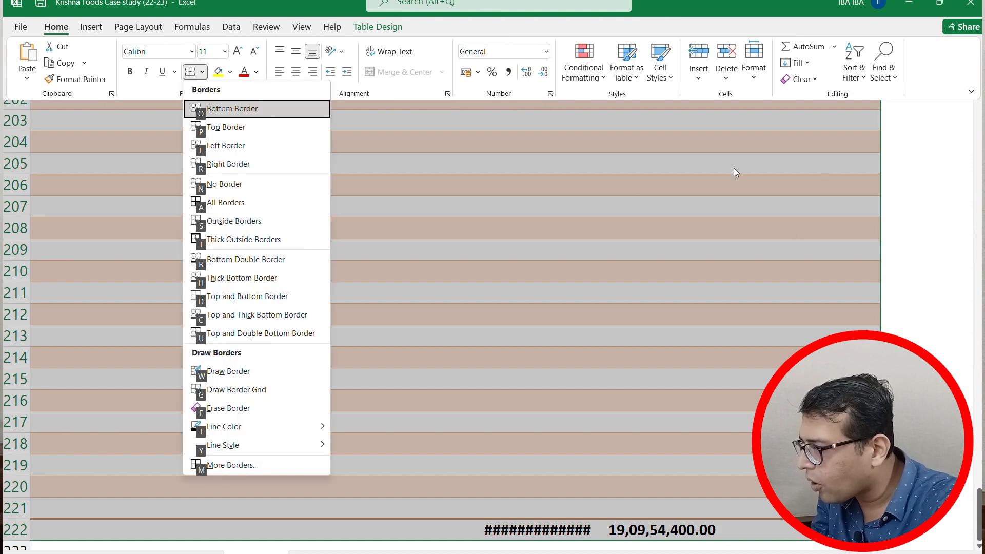
key("a")
key("ctrl+BackSpace")
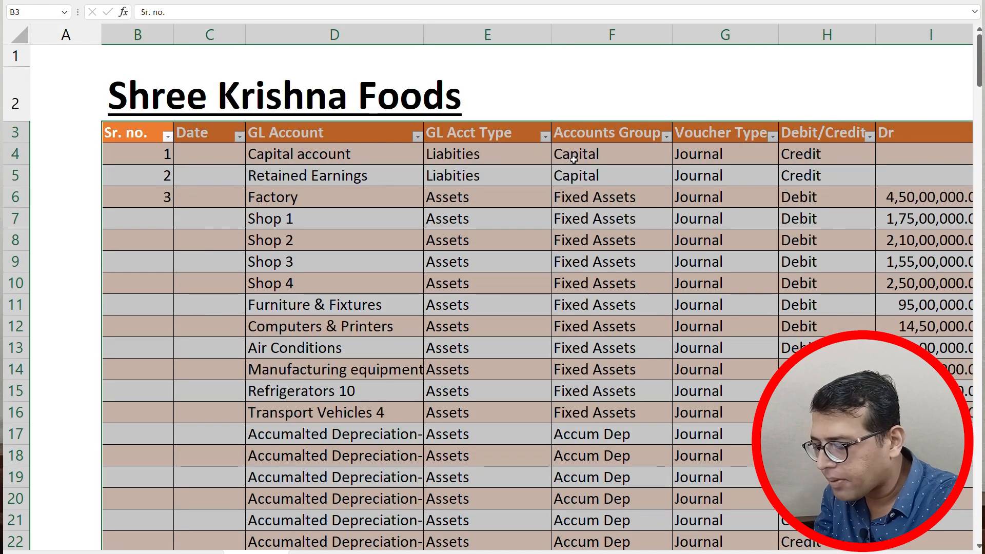
- Review the bordered table across its columns from Sr. no. to Narration along row 7
key("Down")
key("Down")
key("Down")
key("Down")
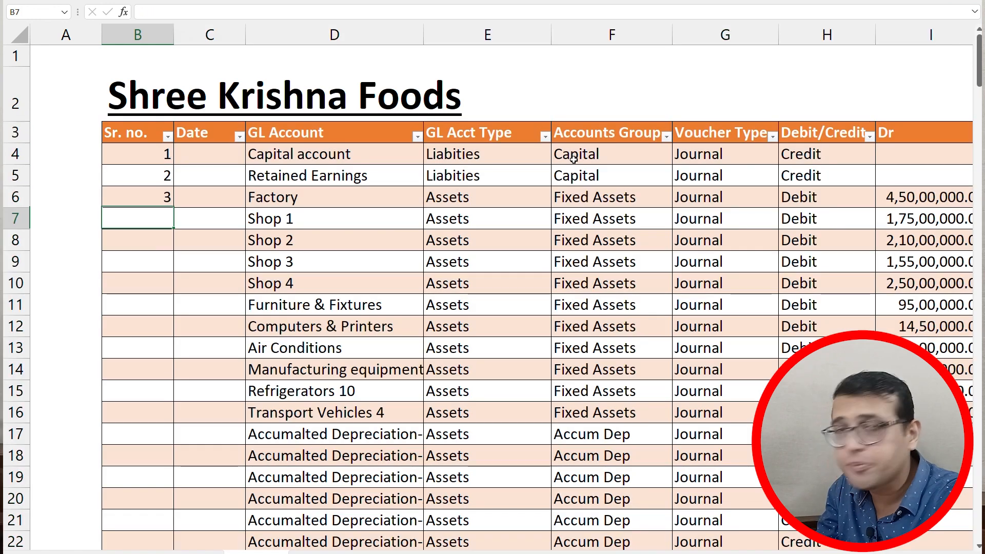
key("Right")
key("Right")
key("Right")
key("Right")
key("Right")
key("Right")
key("Right")
key("Right")
key("Right")
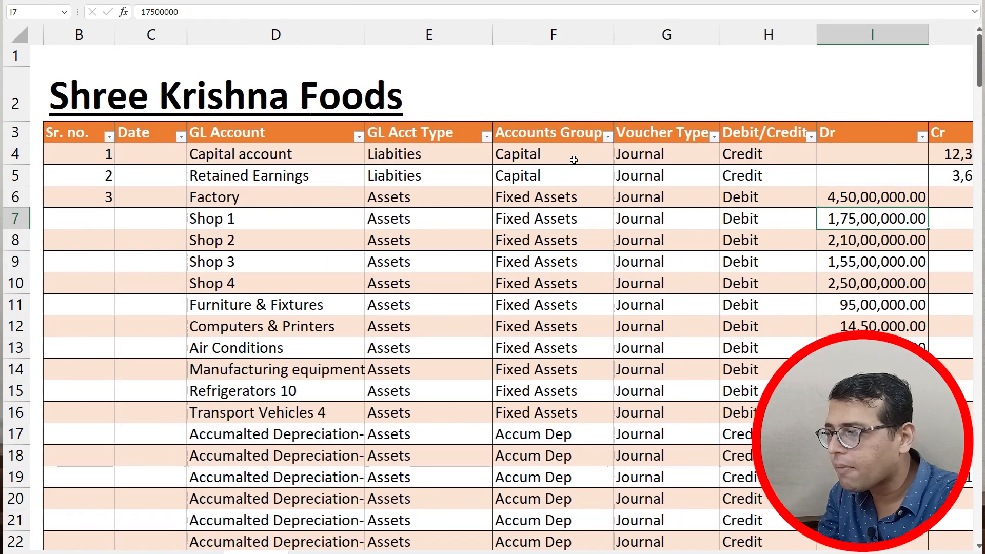
key("Left")
key("Left")
key("Left")
key("Left")
key("Left")
key("Left")
key("Left")
key("Left")
key("Left")
key("Left")
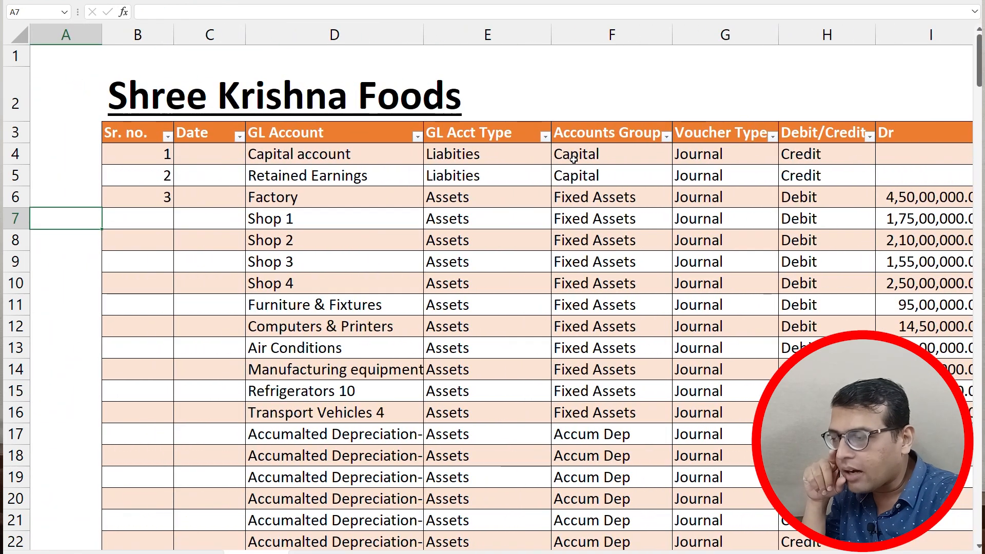
key("Right")
key("Right")
key("Right")
key("Right")
key("Right")
key("Right")
key("Right")
key("Right")
key("Right")
key("Right")
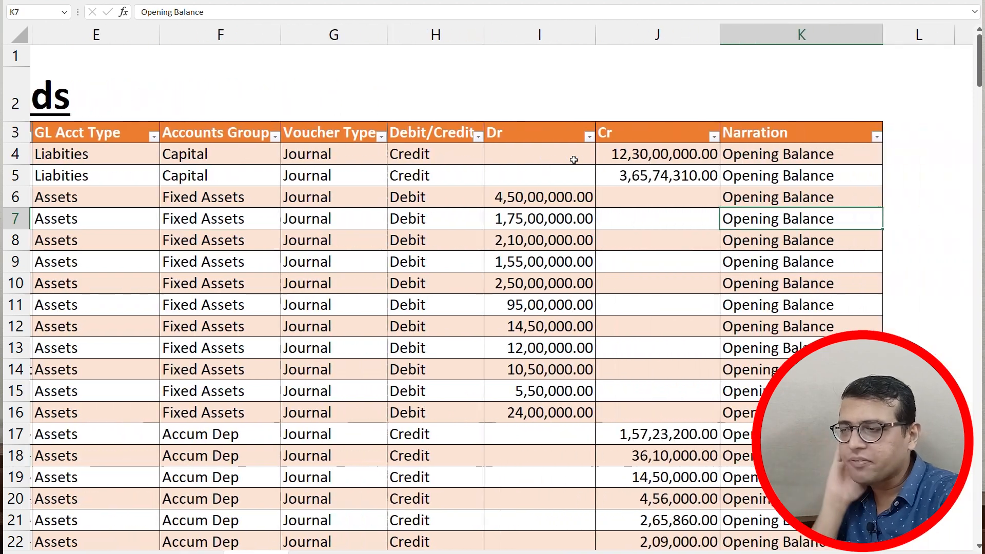
- Check the opening balance entries down the table to the blank rows below Audit Fees Payable
key("Down")
key("Down")
key("Down")
key("Down")
key("Down")
key("Down")
key("Down")
key("Down")
key("Down")
key("Down")
key("Down")
key("Down")
key("Down")
key("Down")
key("Down")
key("Down")
key("Down")
key("Down")
key("Down")
key("Down")
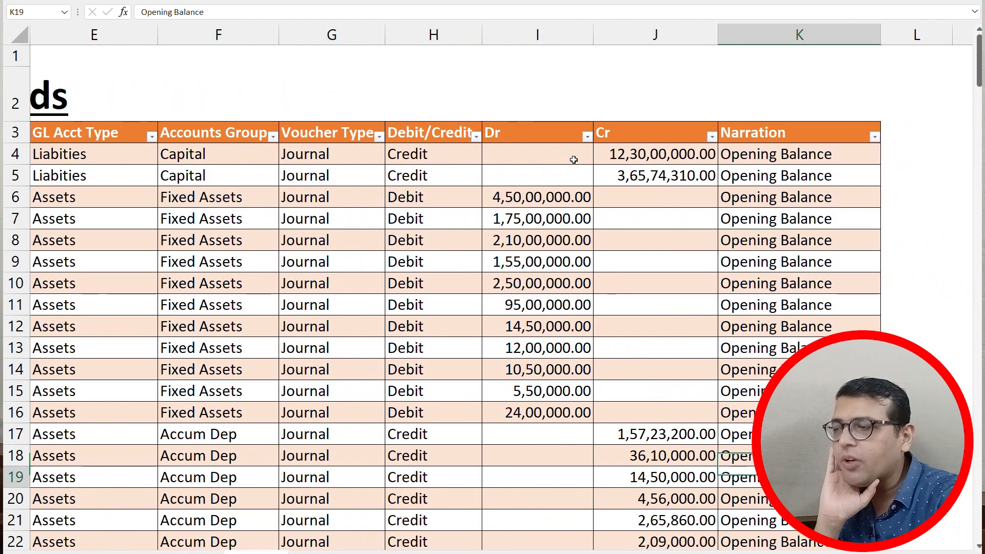
key("Down")
key("Left")
key("Left")
key("Left")
key("Left")
key("Left")
key("Left")
key("Left")
key("Left")
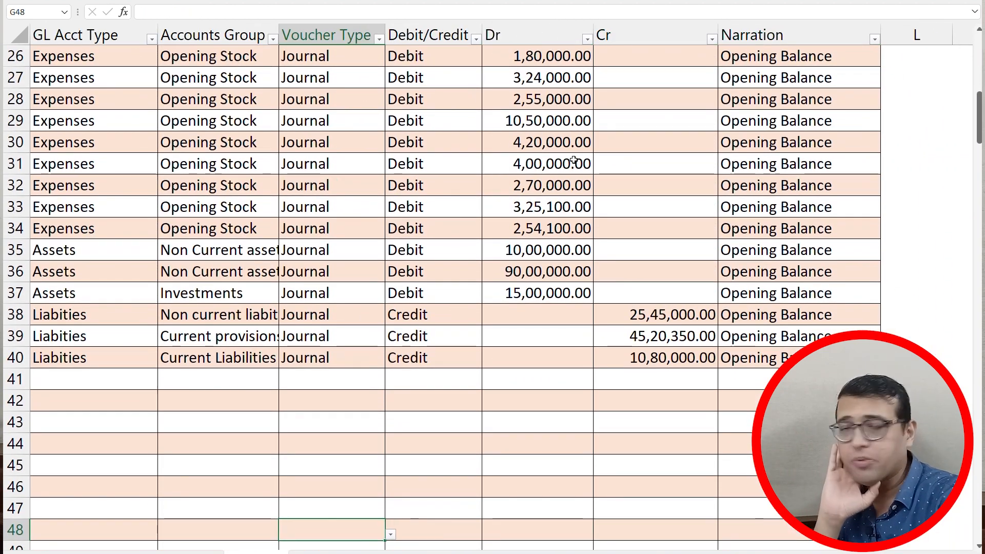
- Go past the blank entry rows to totals row 222 and check the Dr and Cr totals
key("Down")
key("Down")
key("Down")
key("Down")
key("Down")
key("Down")
key("Down")
key("Down")
key("Down")
key("Down")
key("Down")
key("Down")
key("Down")
key("Down")
key("Down")
key("Down")
key("Down")
key("Down")
key("Down")
key("Down")
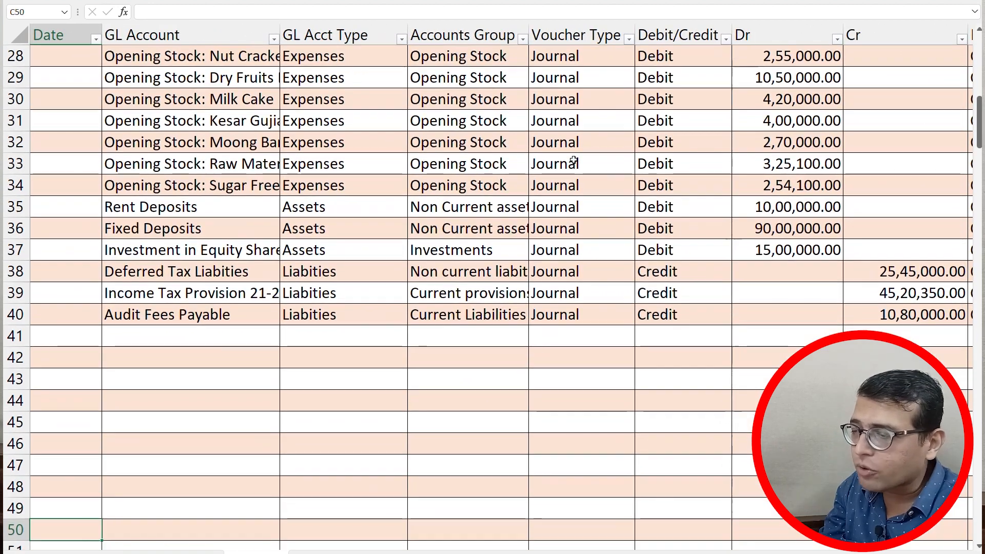
key("ctrl+Down")
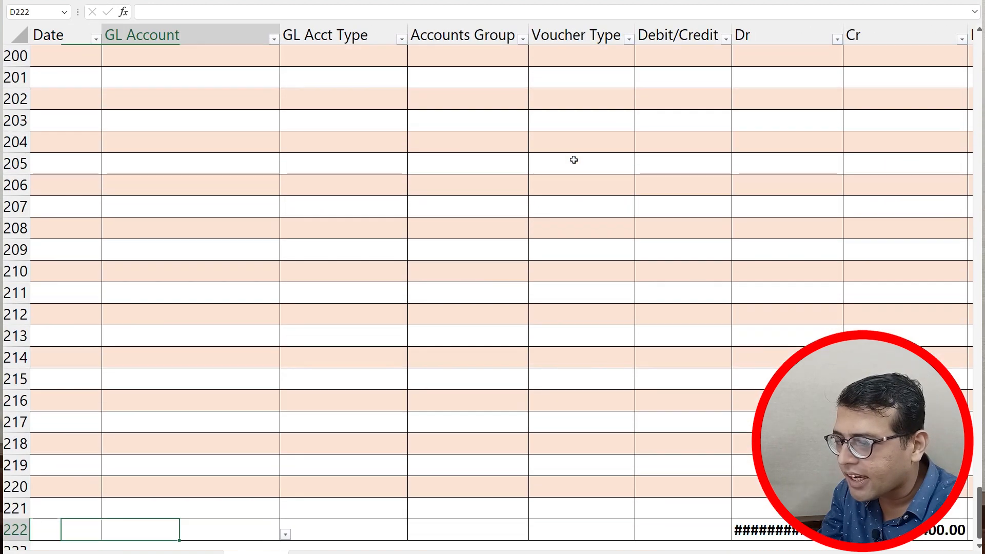
key("Right")
key("Right")
key("Right")
key("Right")
key("Right")
key("Right")
key("Right")
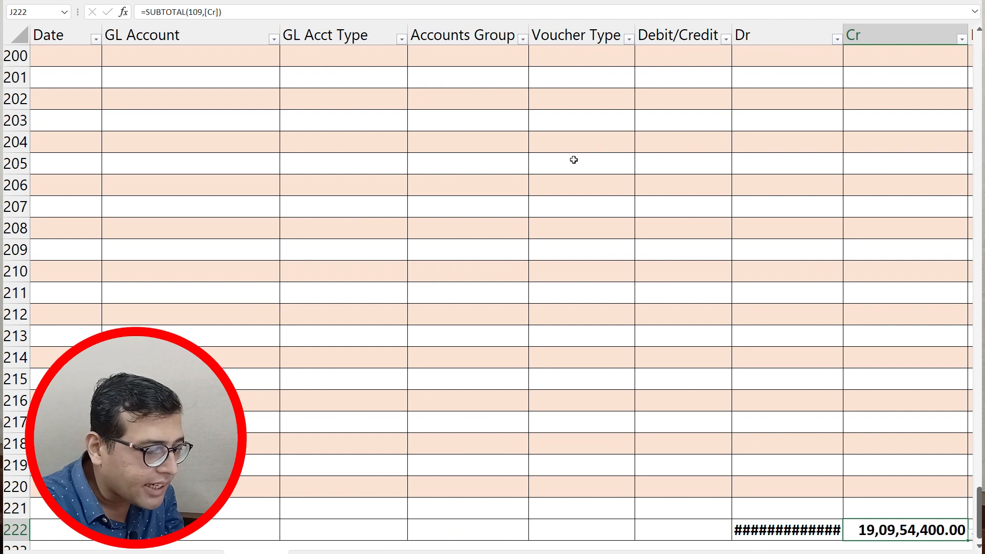
- Widen the Dr column enough to display its full total in row 222
key("Right")
left_click_drag(593, 31, 611, 24)
key("Left")
key("Left")
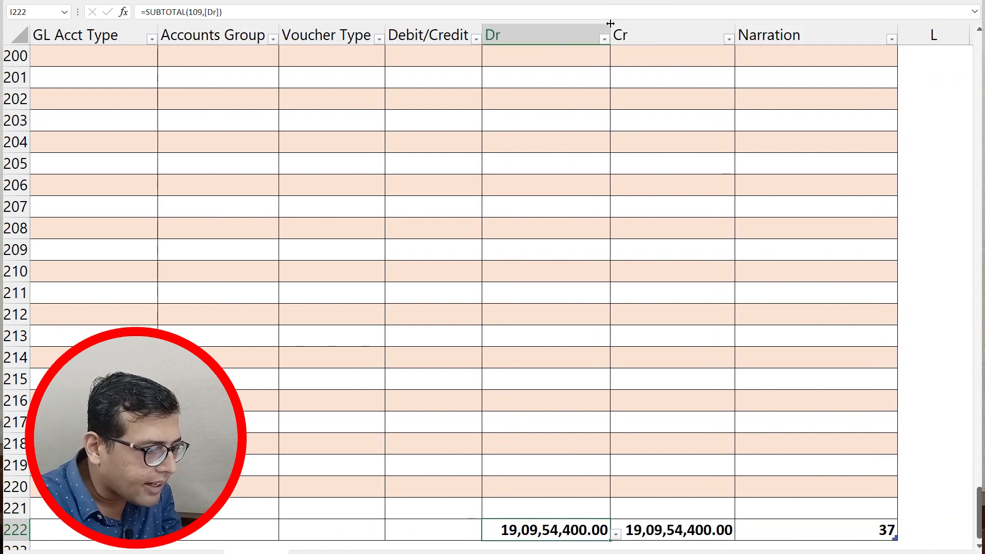
- Enter a formula in L222 subtracting the Cr total from the Dr total, and undo the table's automatic expansion into column L
key("Right")
key("Right")
key("Right")
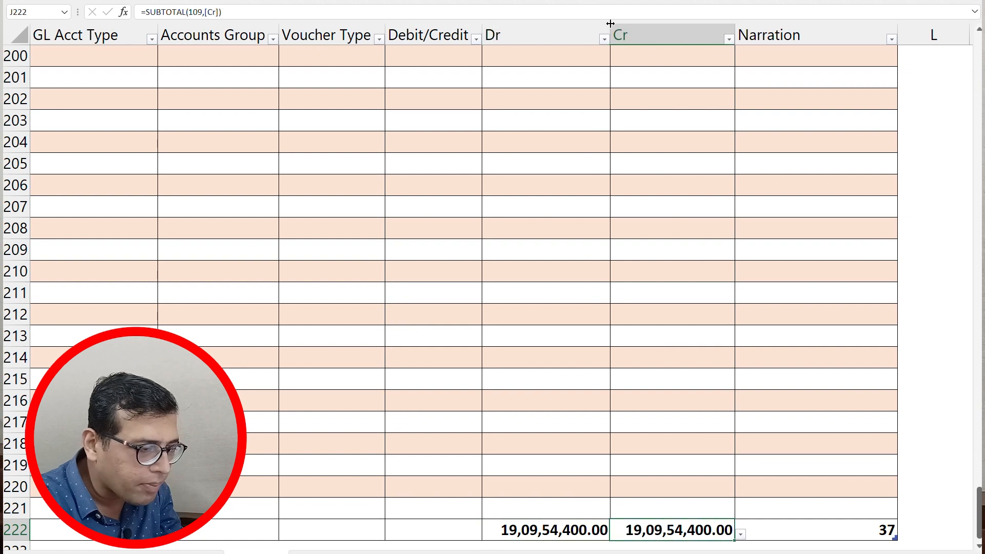
type("=")
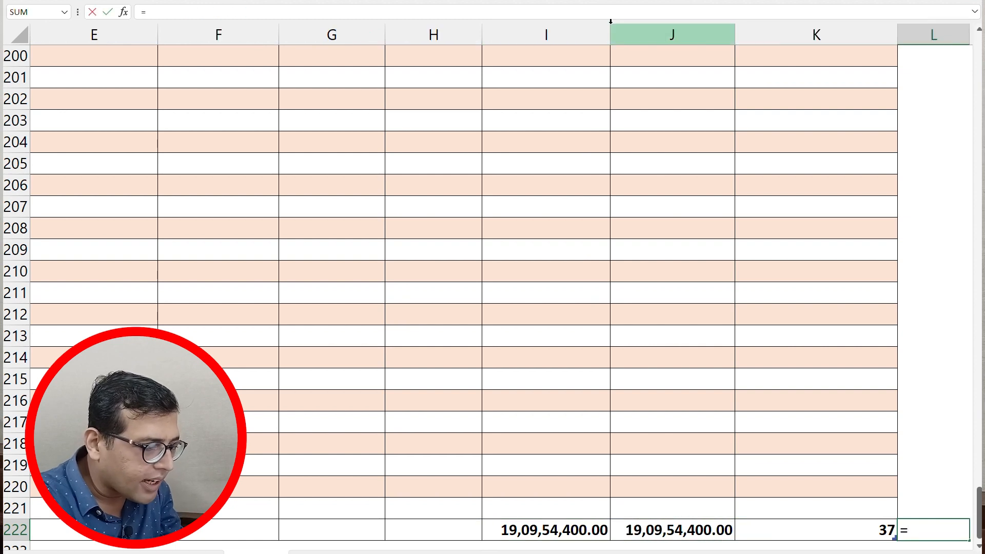
key("Left")
key("Left")
key("Left")
type("-")
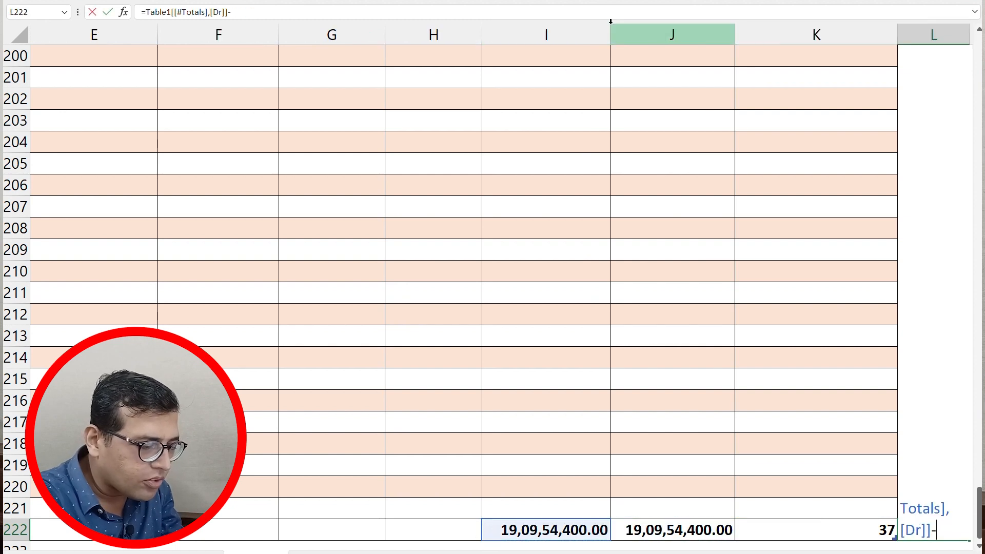
key("Left")
key("Left")
key("Return")
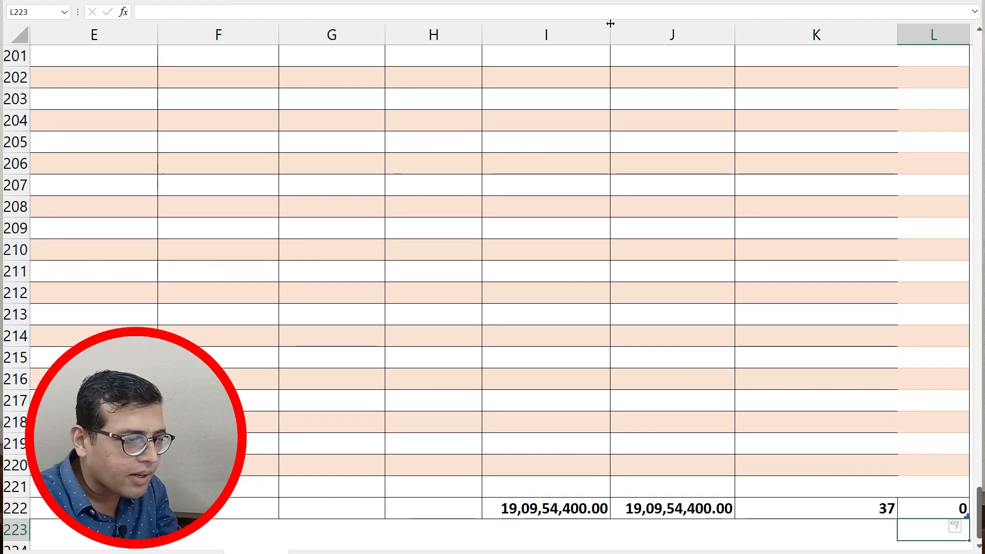
key("ctrl+z")
key("Down")
key("Left")
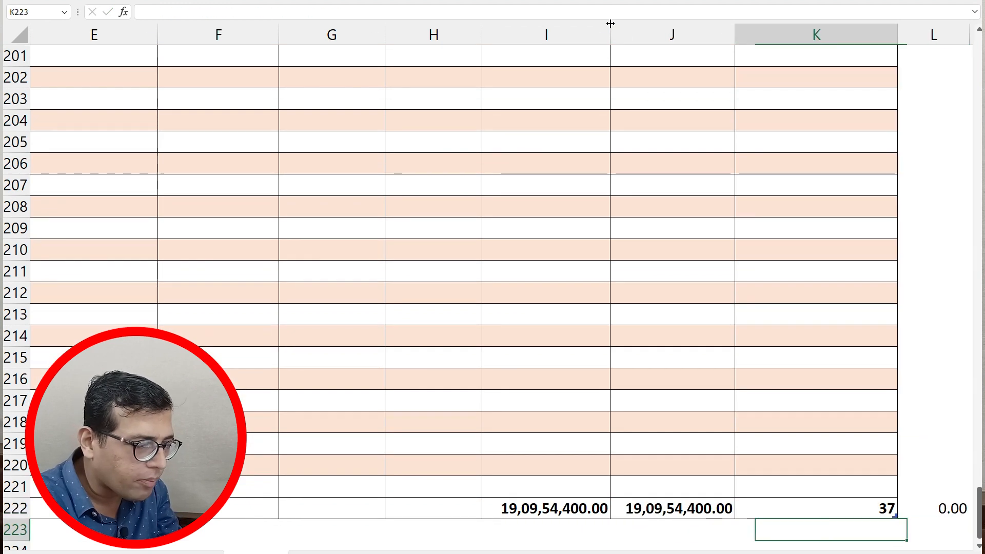
- Inspect the Cr total and the Narration total's function options in row 222
key("Left")
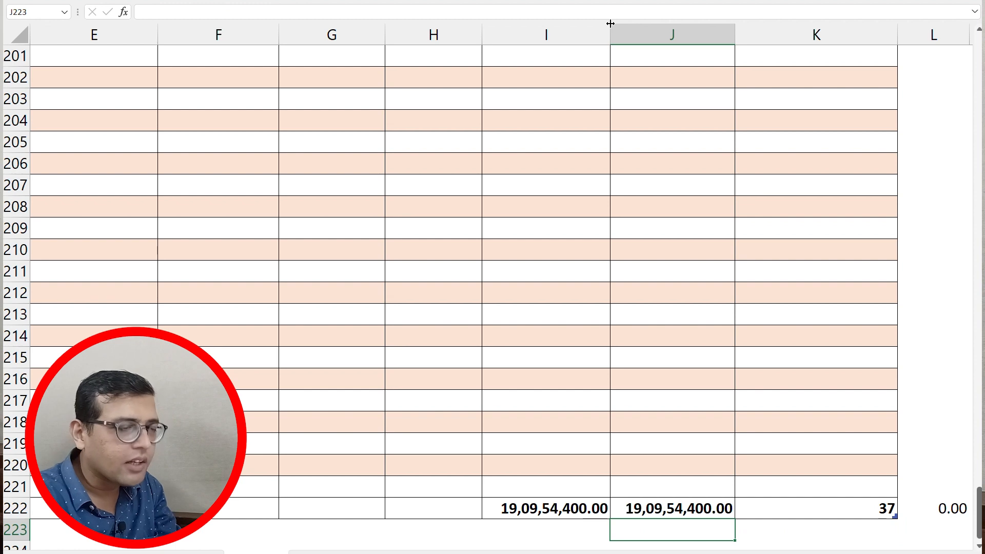
key("Up")
key("Right")
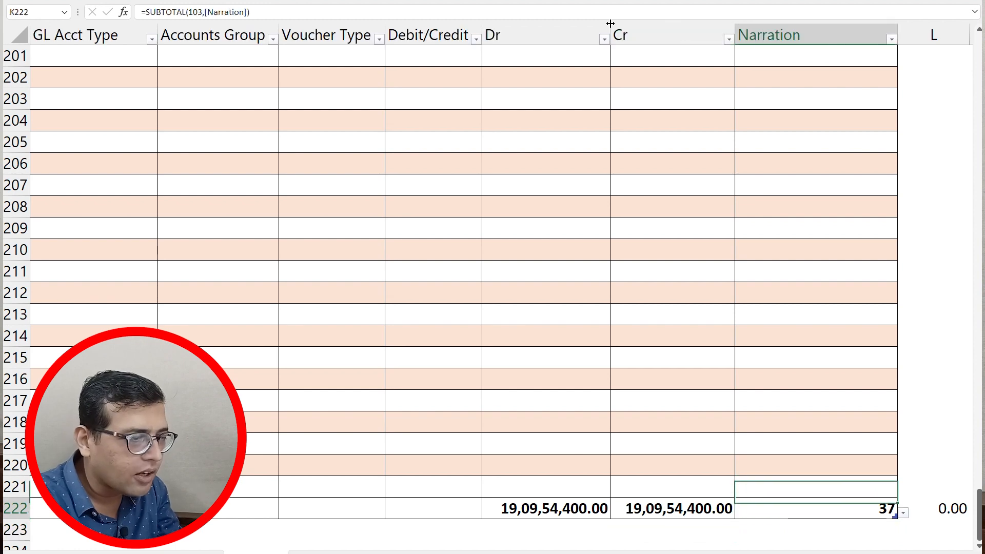
key("alt+Down")
key("Escape")
key("Up")
key("Down")
key("Left")
key("Left")
- Return to the start of the table and highlight the opening balance entries from Capital account downward across all columns
key("ctrl+Left")
key("ctrl+Up")
key("Up")
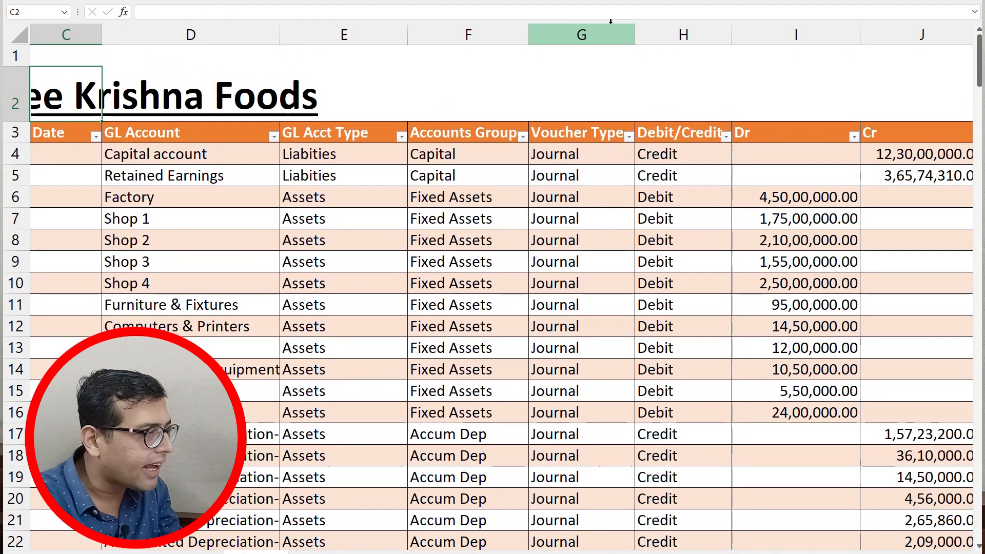
key("Down")
key("Down")
key("Right")
key("ctrl+shift+Right")
key("shift+Down")
key("shift+Down")
key("shift+Down")
key("shift+Down")
key("shift+Down")
key("shift+Down")
key("shift+Down")
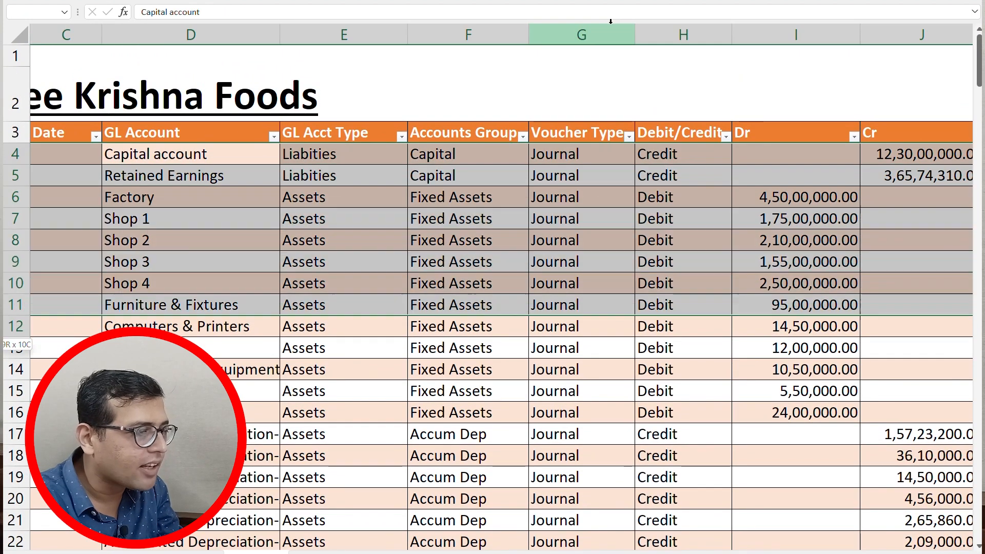
- Review the GL Account entries from the first accounts down to the blank rows below row 40
scroll(610, 20, "down", 2)
key("Down")
key("Down")
key("Down")
key("Down")
key("Down")
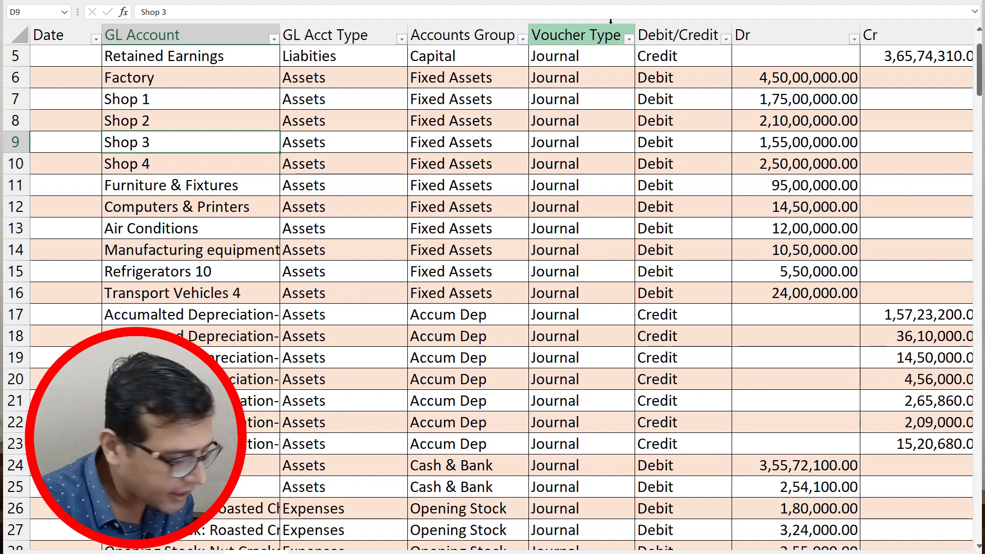
key("Down")
key("Down")
key("Down")
key("Down")
key("Down")
key("Down")
key("Down")
key("Down")
key("Down")
key("Down")
key("Down")
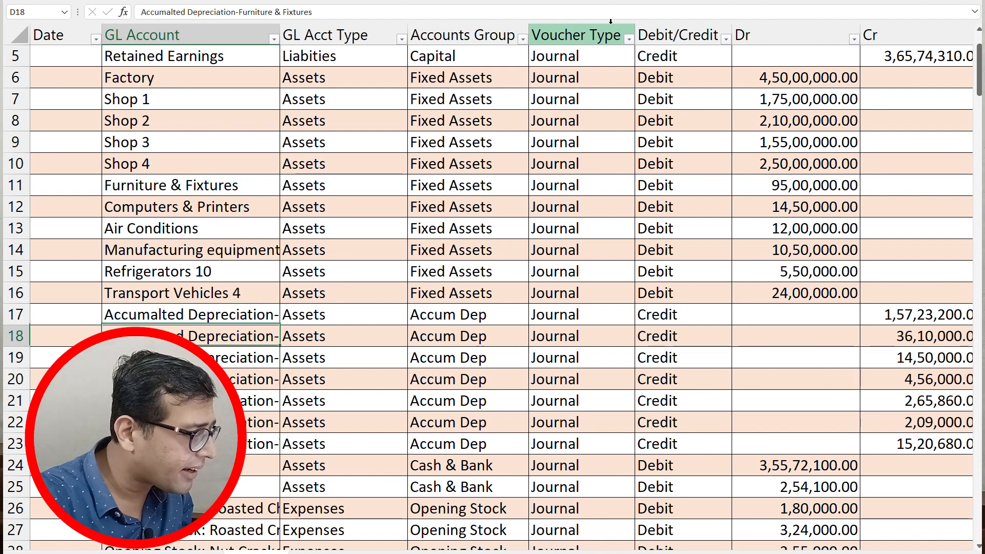
key("Down")
key("Down")
key("Down")
key("Down")
key("Down")
key("Down")
key("Down")
key("Down")
key("Down")
key("Down")
key("Down")
key("Down")
key("Down")
key("Down")
key("Down")
key("Down")
key("Down")
key("Down")
key("Down")
key("Down")
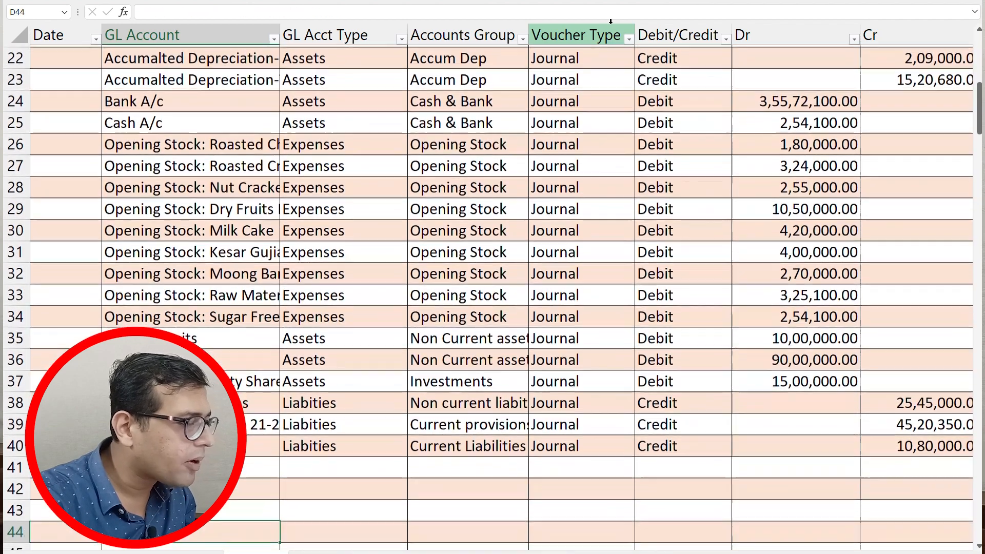